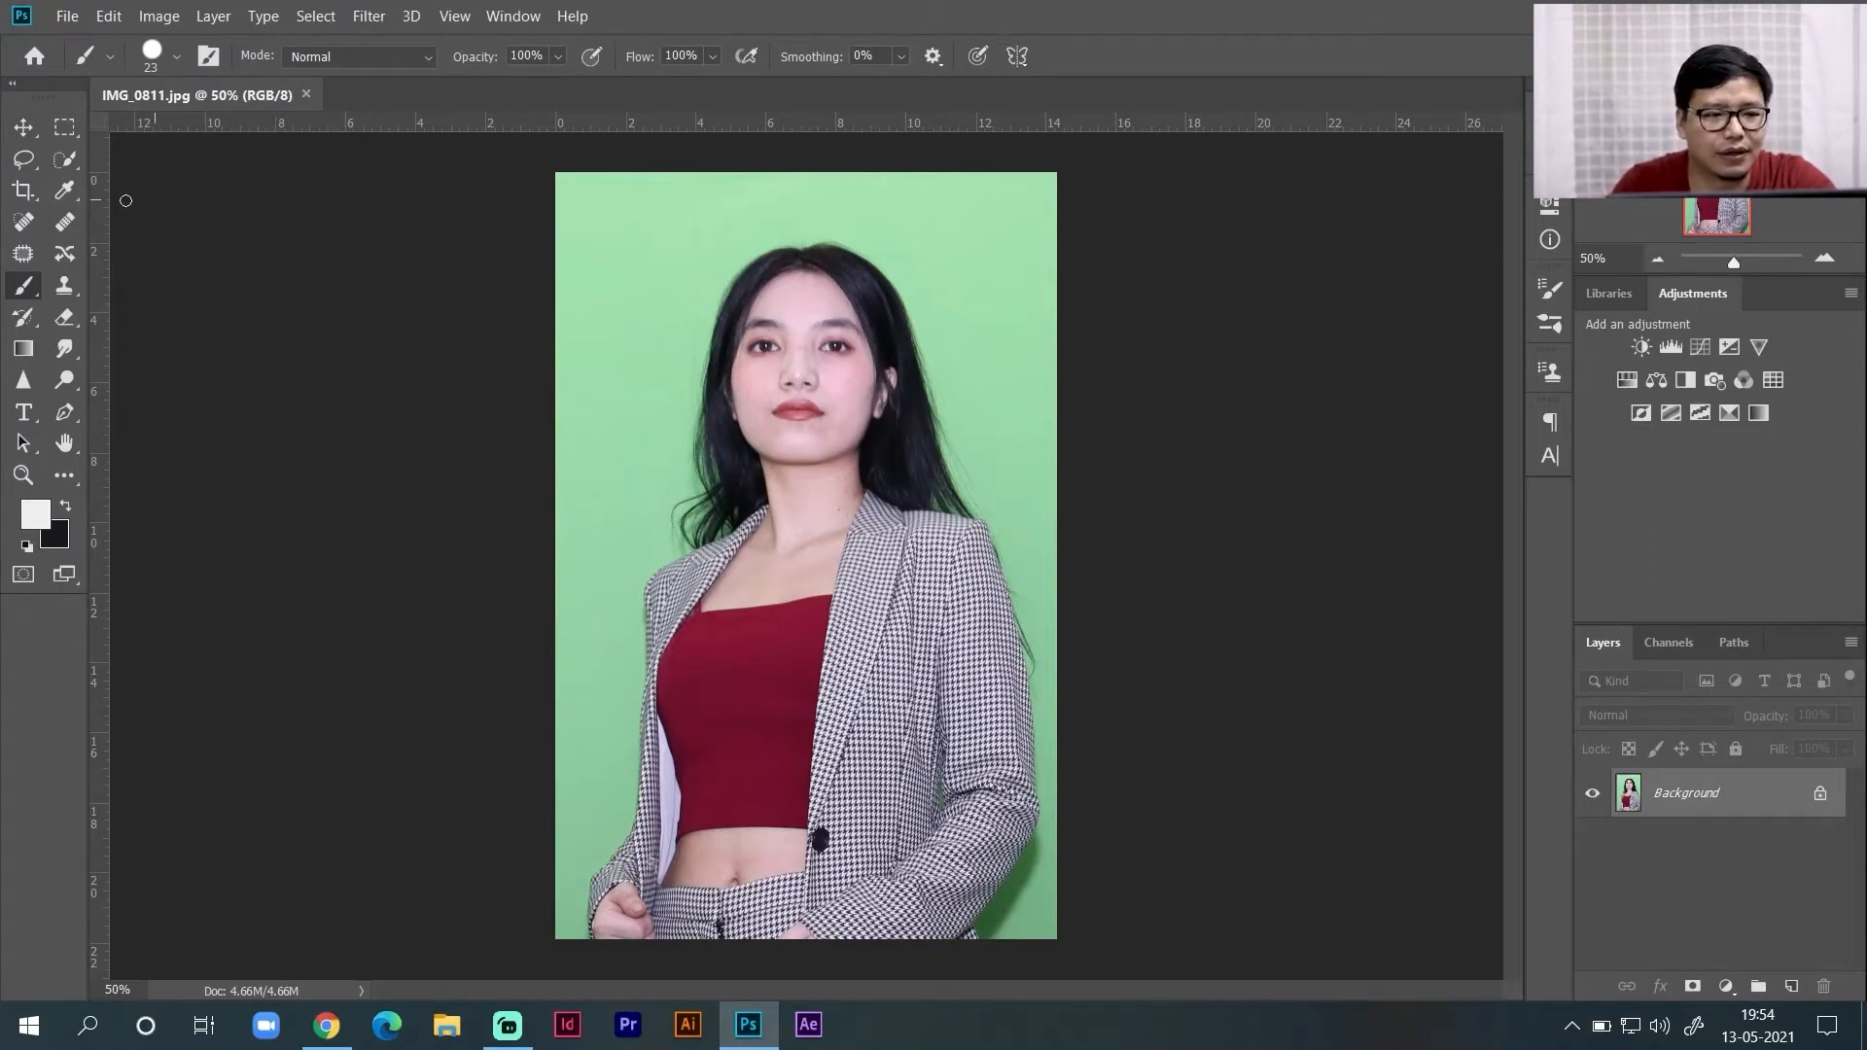
{"action": "left_click", "coordinate": [27, 130]}
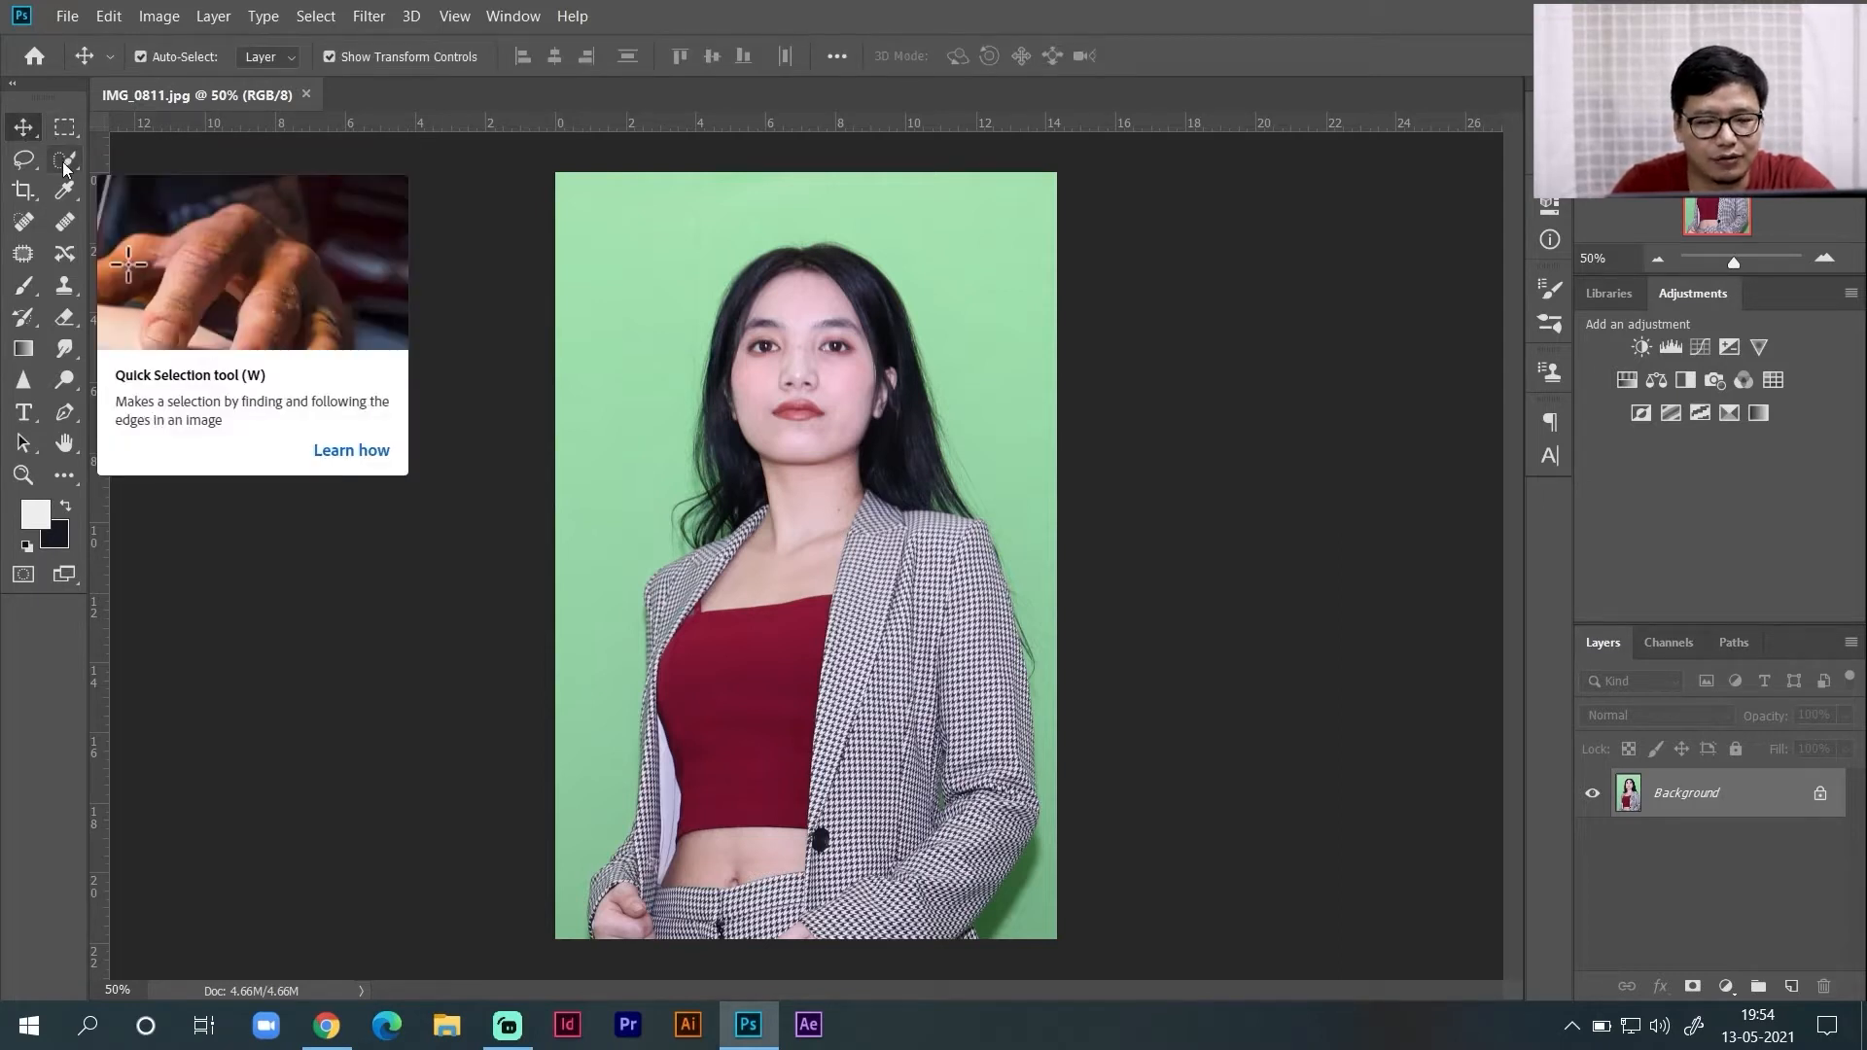
{"action": "left_click", "coordinate": [64, 163]}
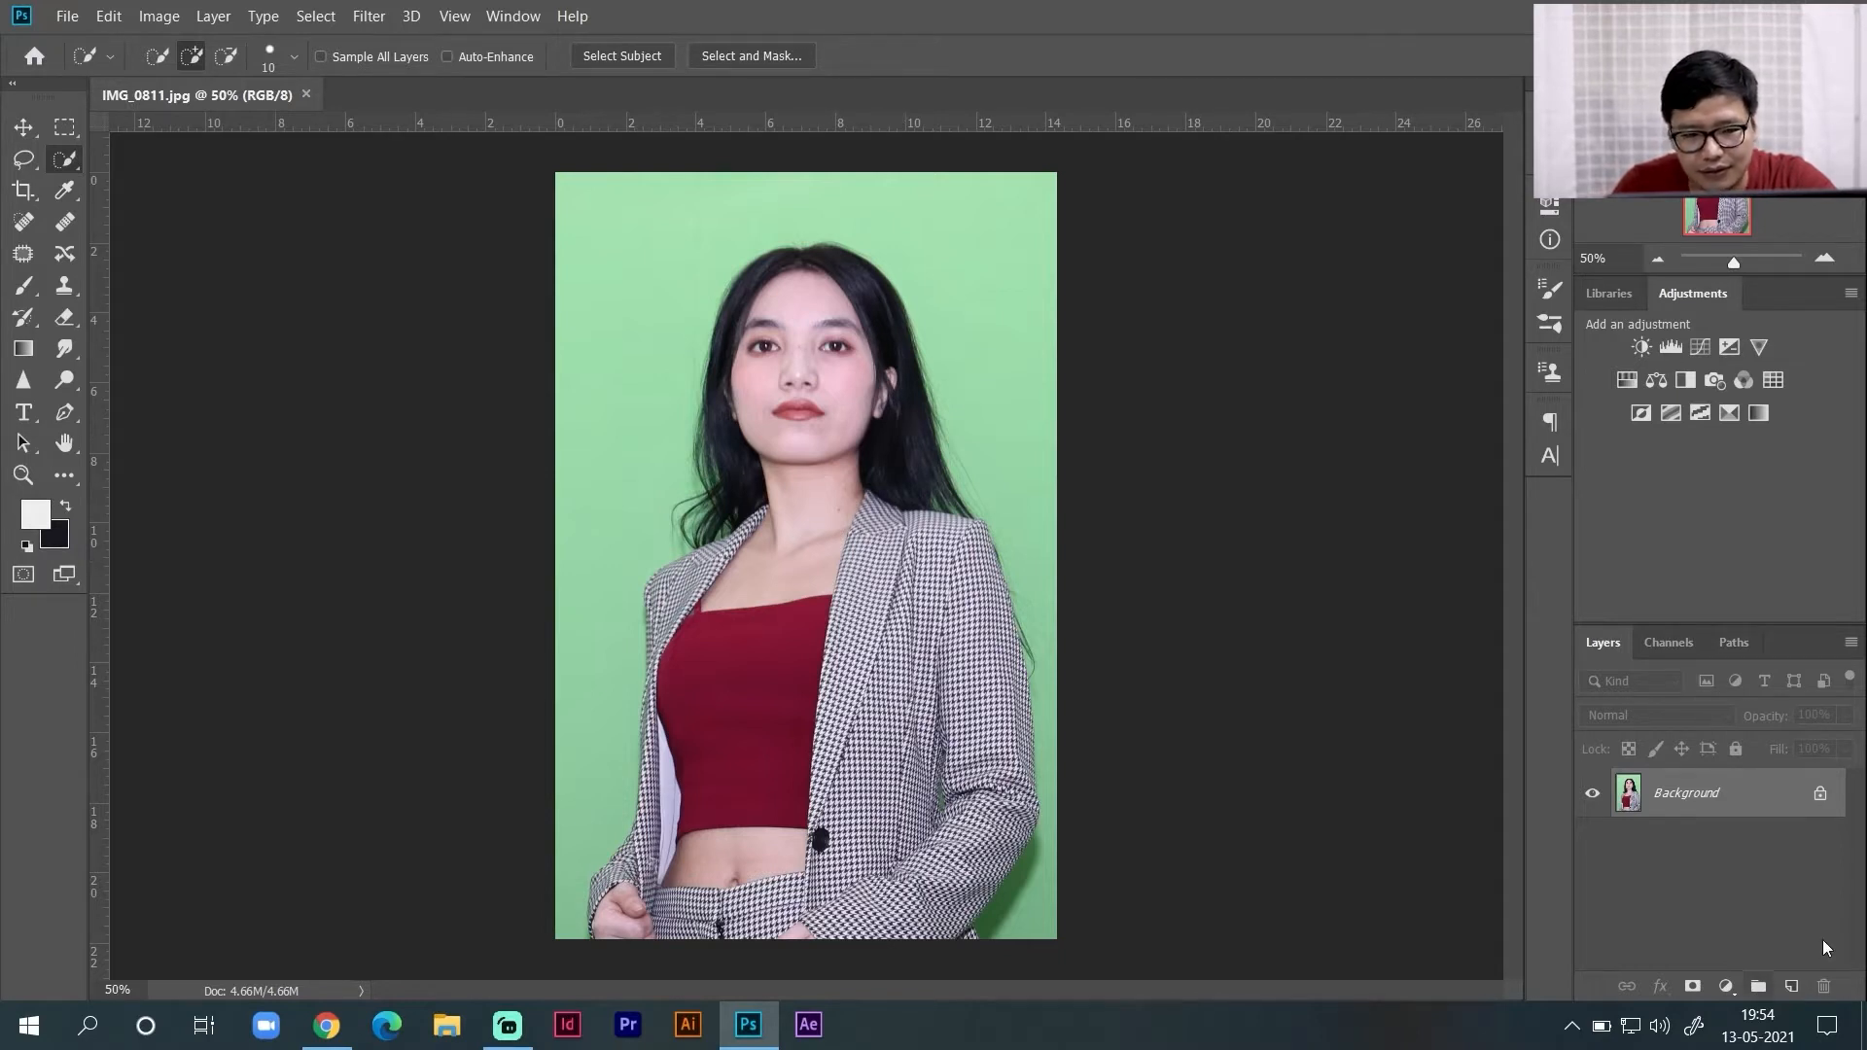
- Set the computer's display brightness to 31
{"action": "left_click", "coordinate": [1828, 1025]}
{"action": "left_click_drag", "start_coordinate": [1546, 948], "coordinate": [1584, 942]}
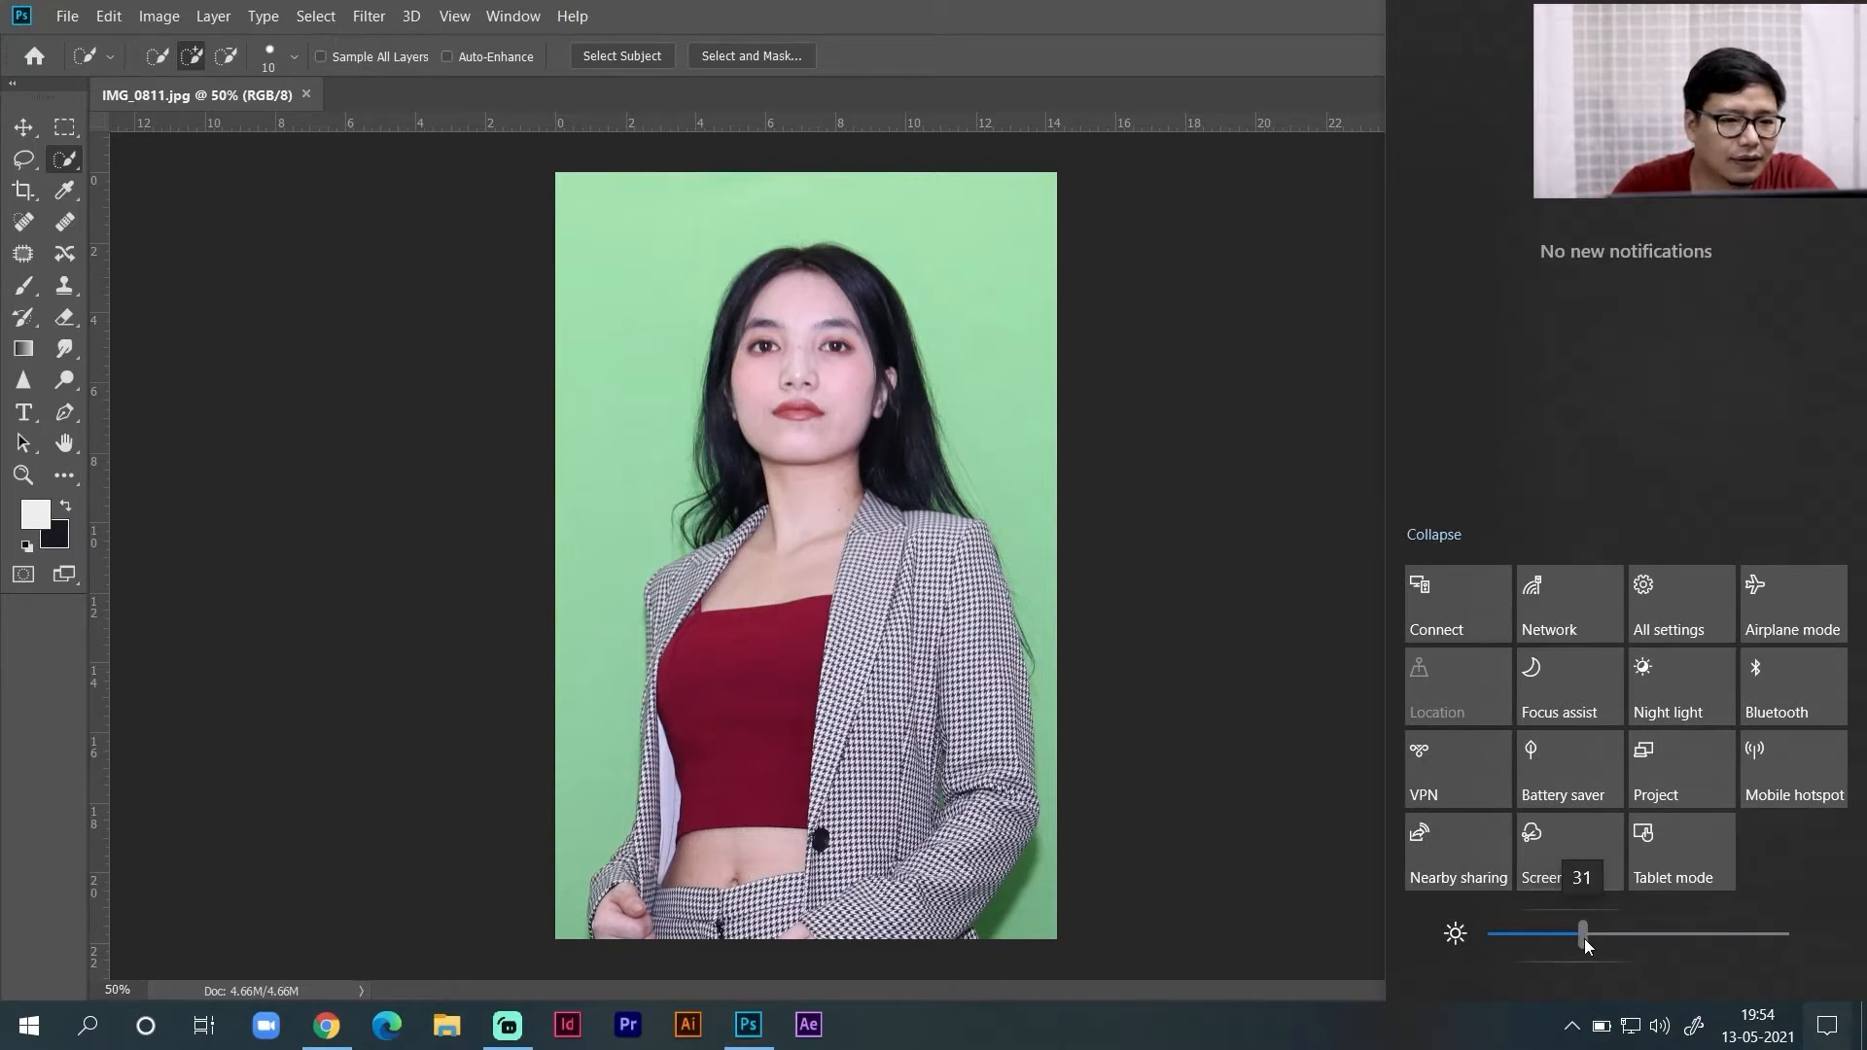
{"action": "left_click", "coordinate": [1288, 1038]}
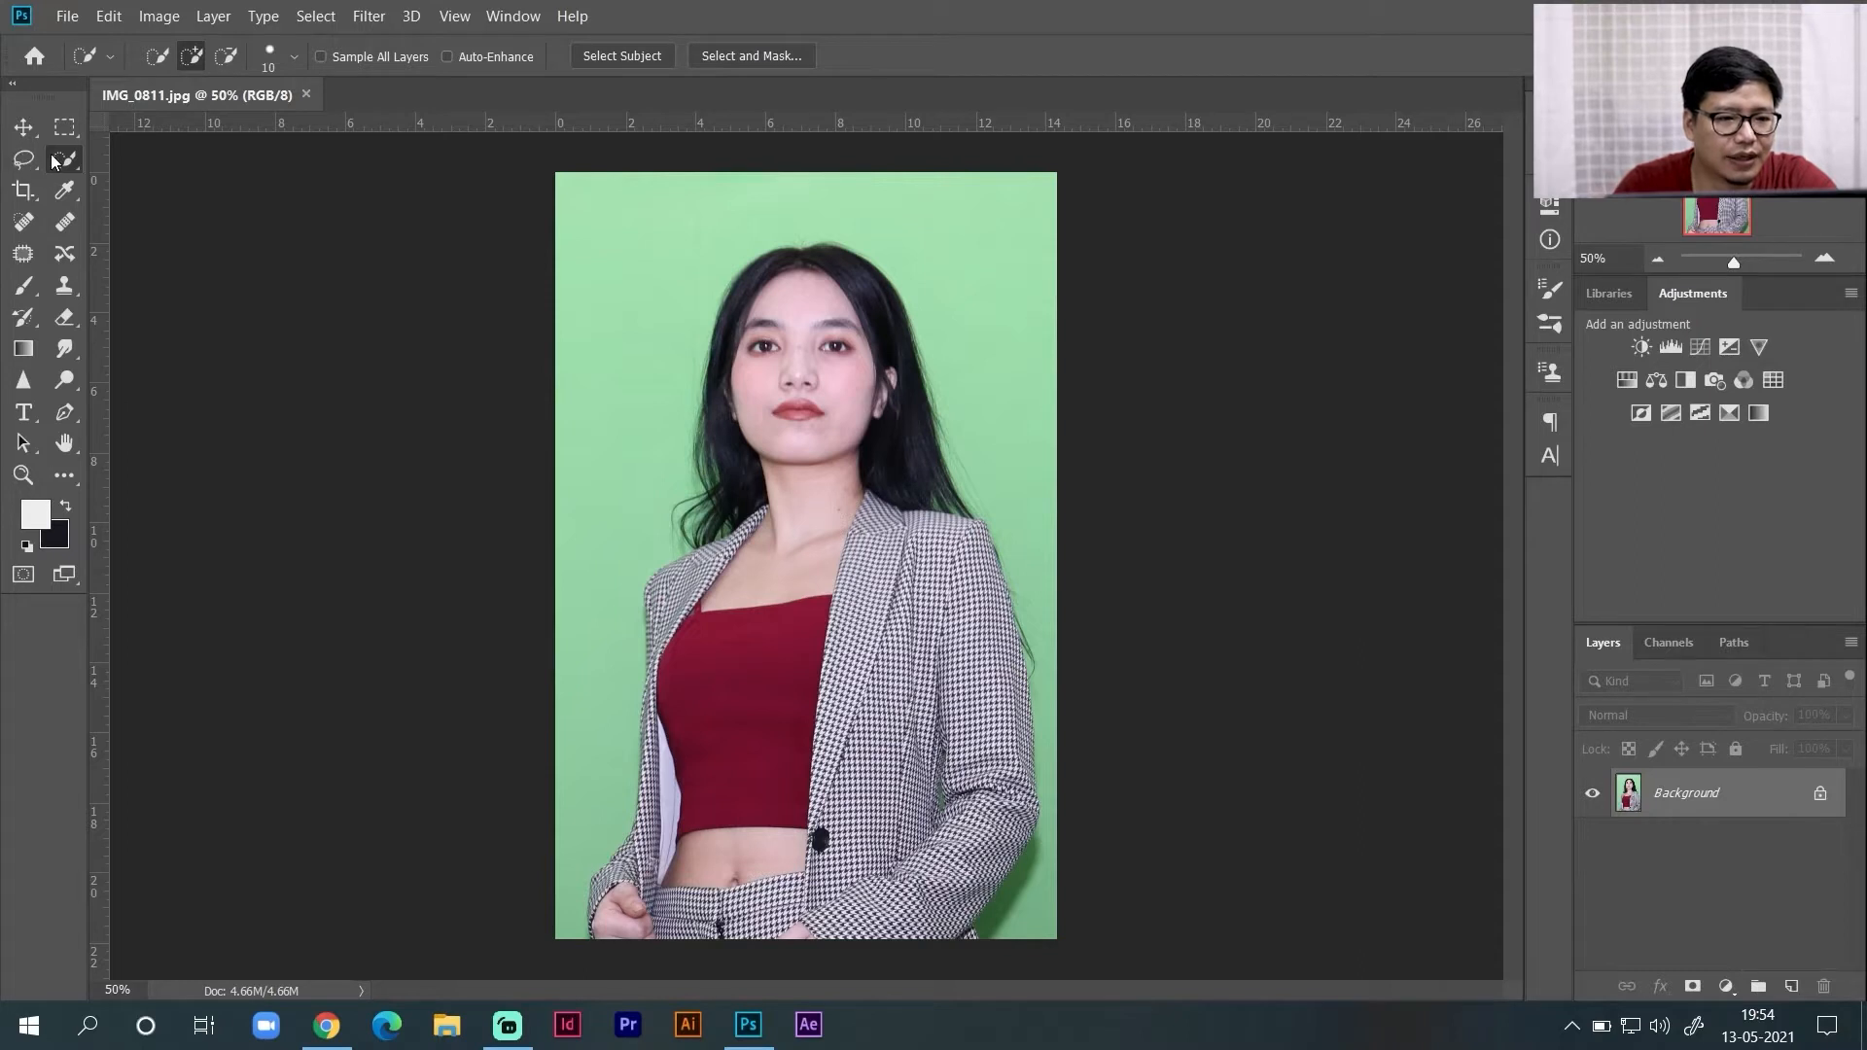
{"action": "key", "text": "v"}
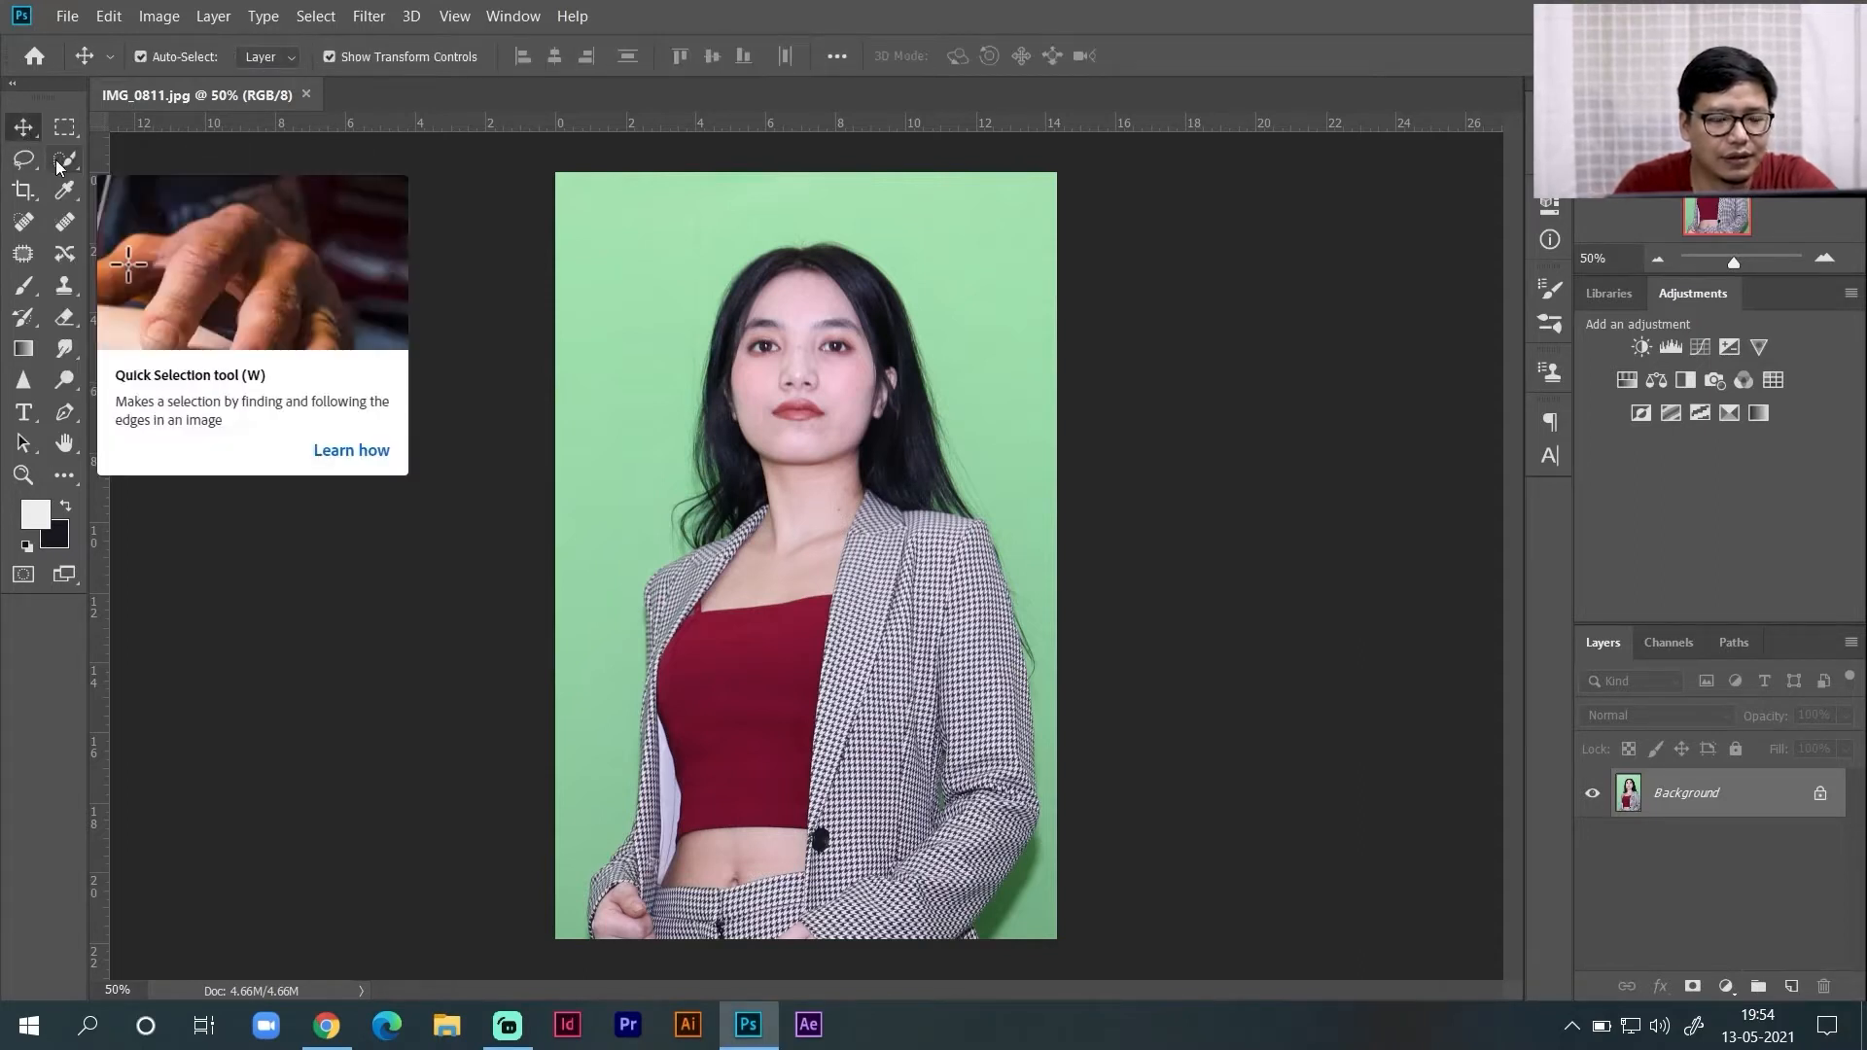
{"action": "left_click", "coordinate": [58, 167]}
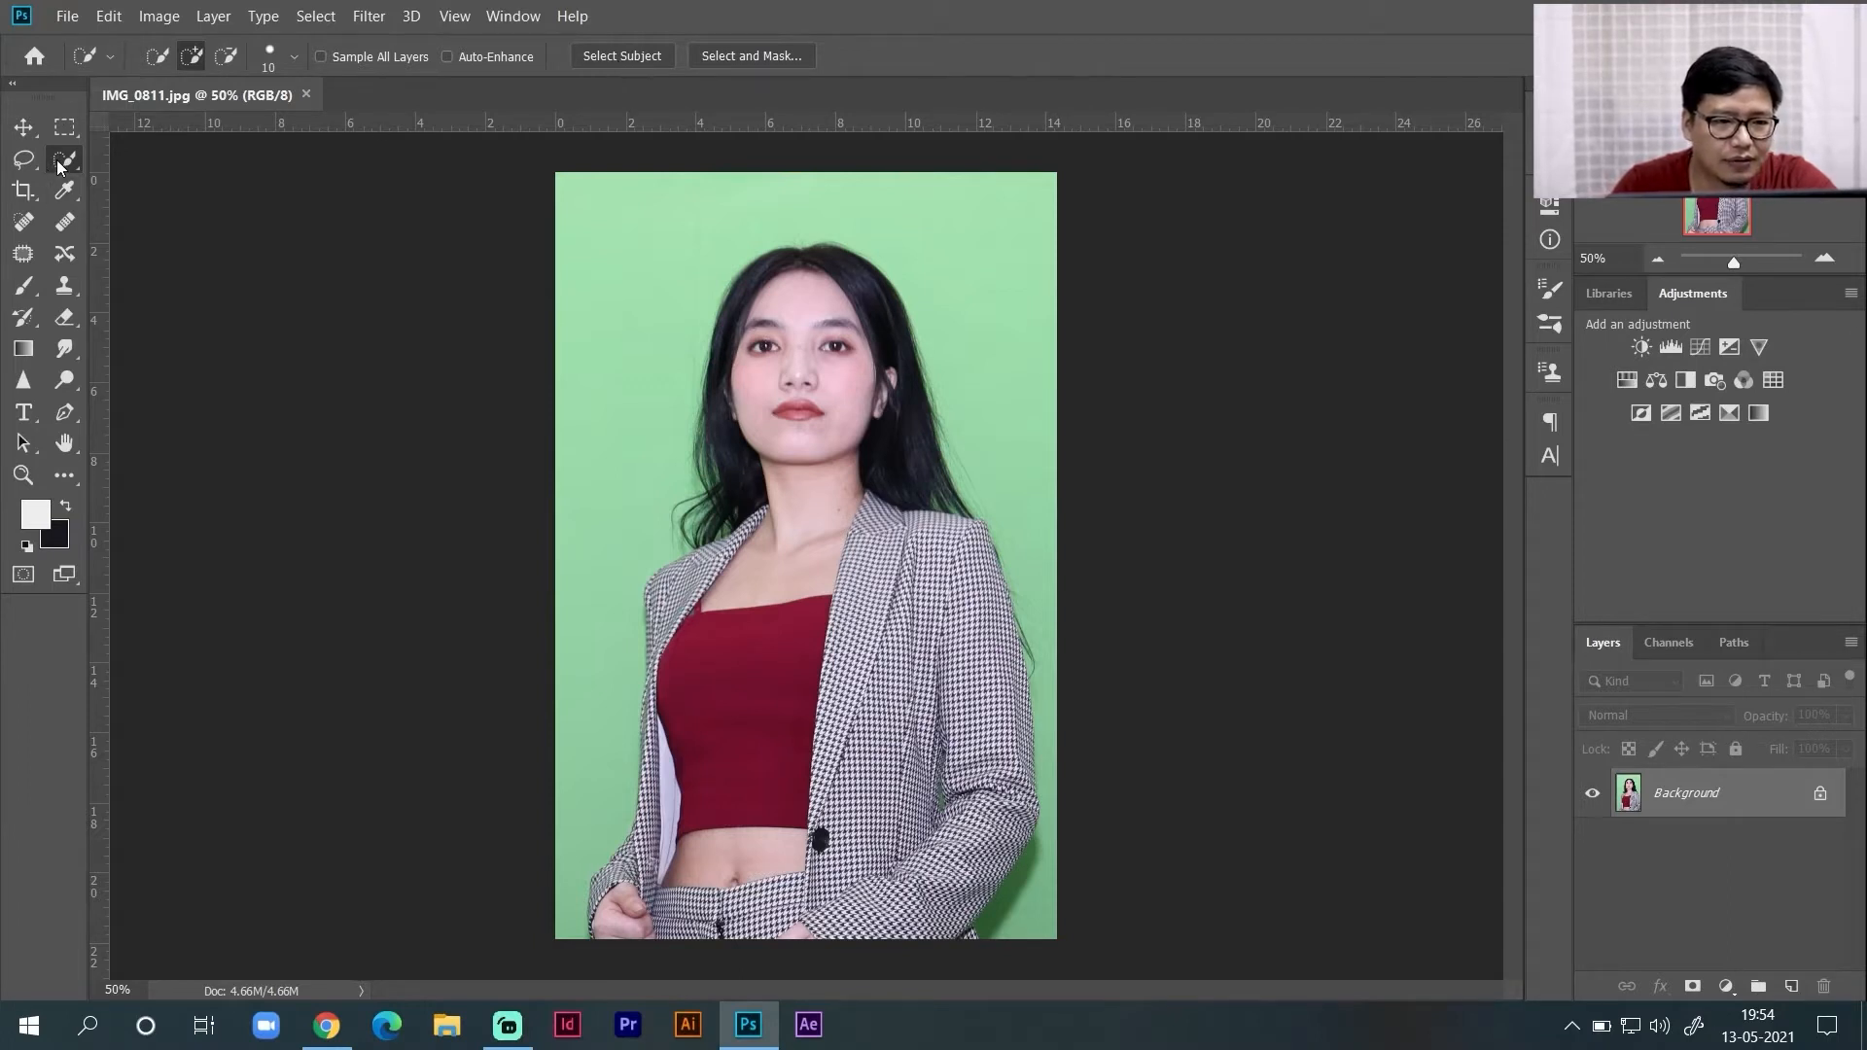
{"action": "left_click", "coordinate": [23, 126]}
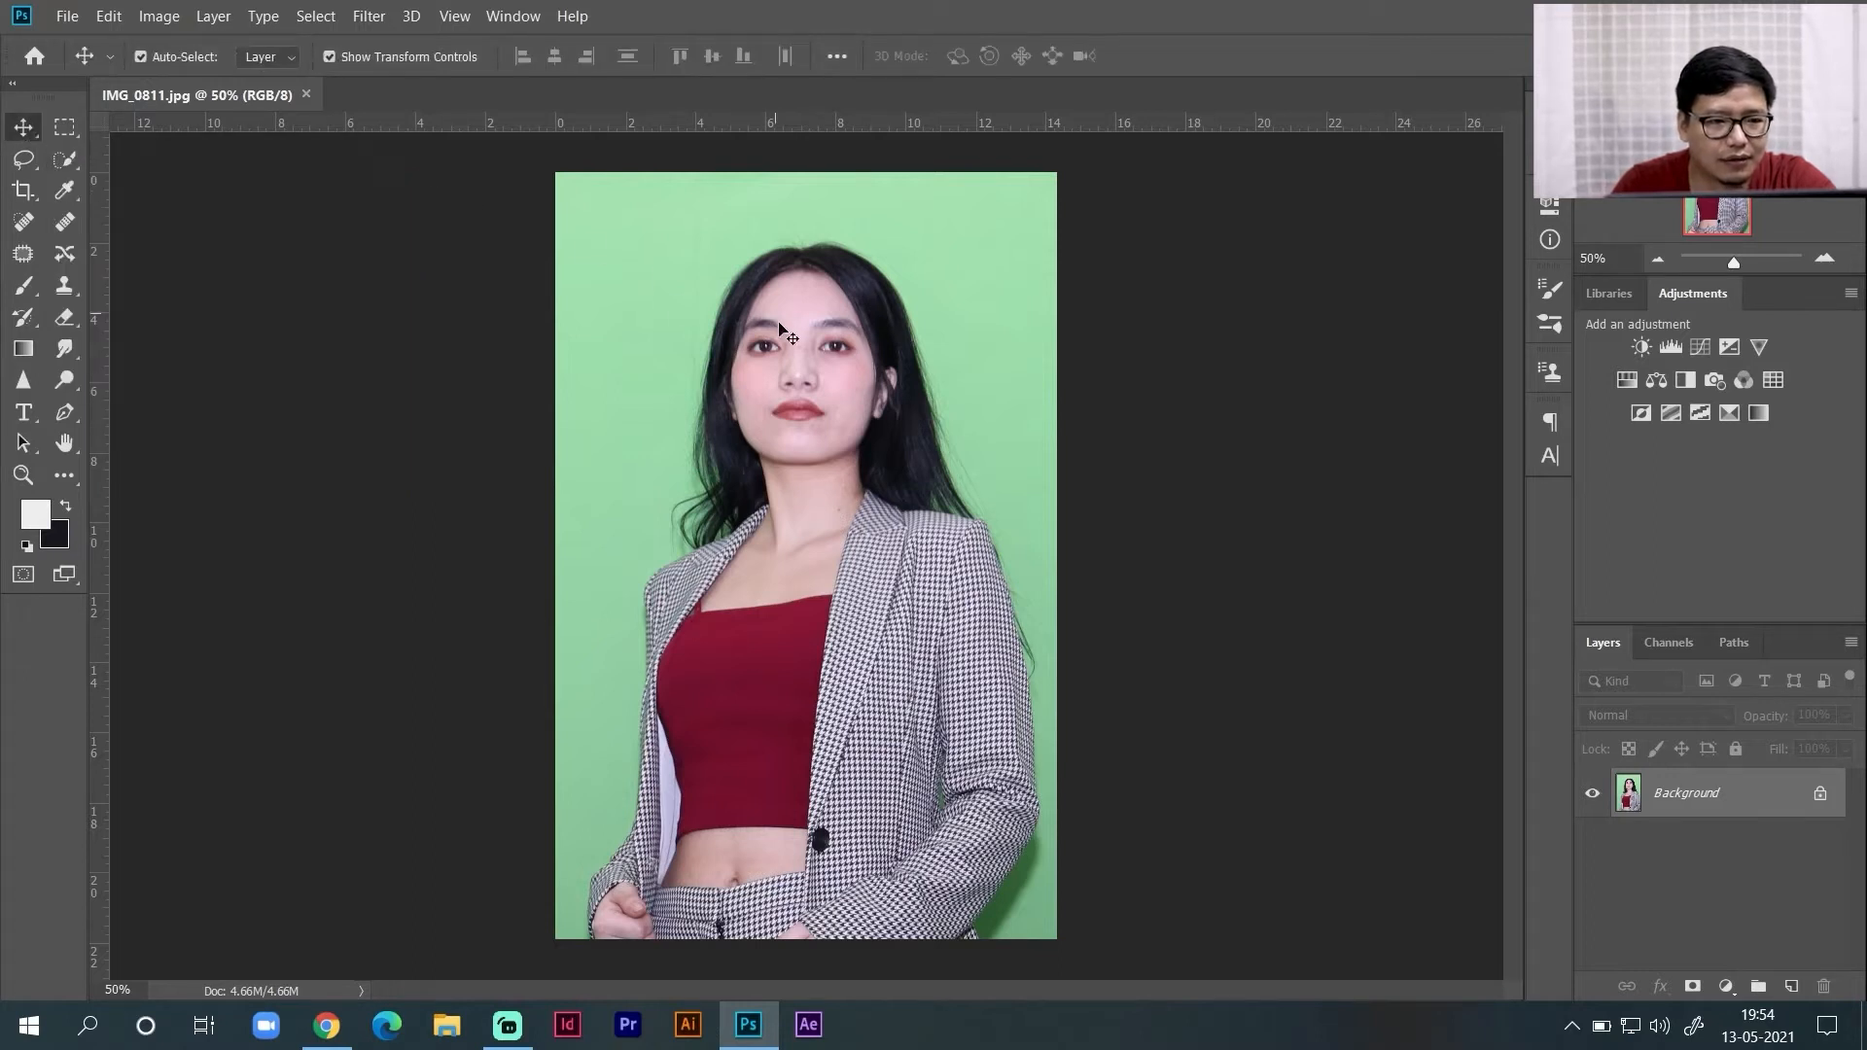
- Select the woman automatically with Select Subject and add a layer mask that hides the green background
{"action": "left_click", "coordinate": [63, 162]}
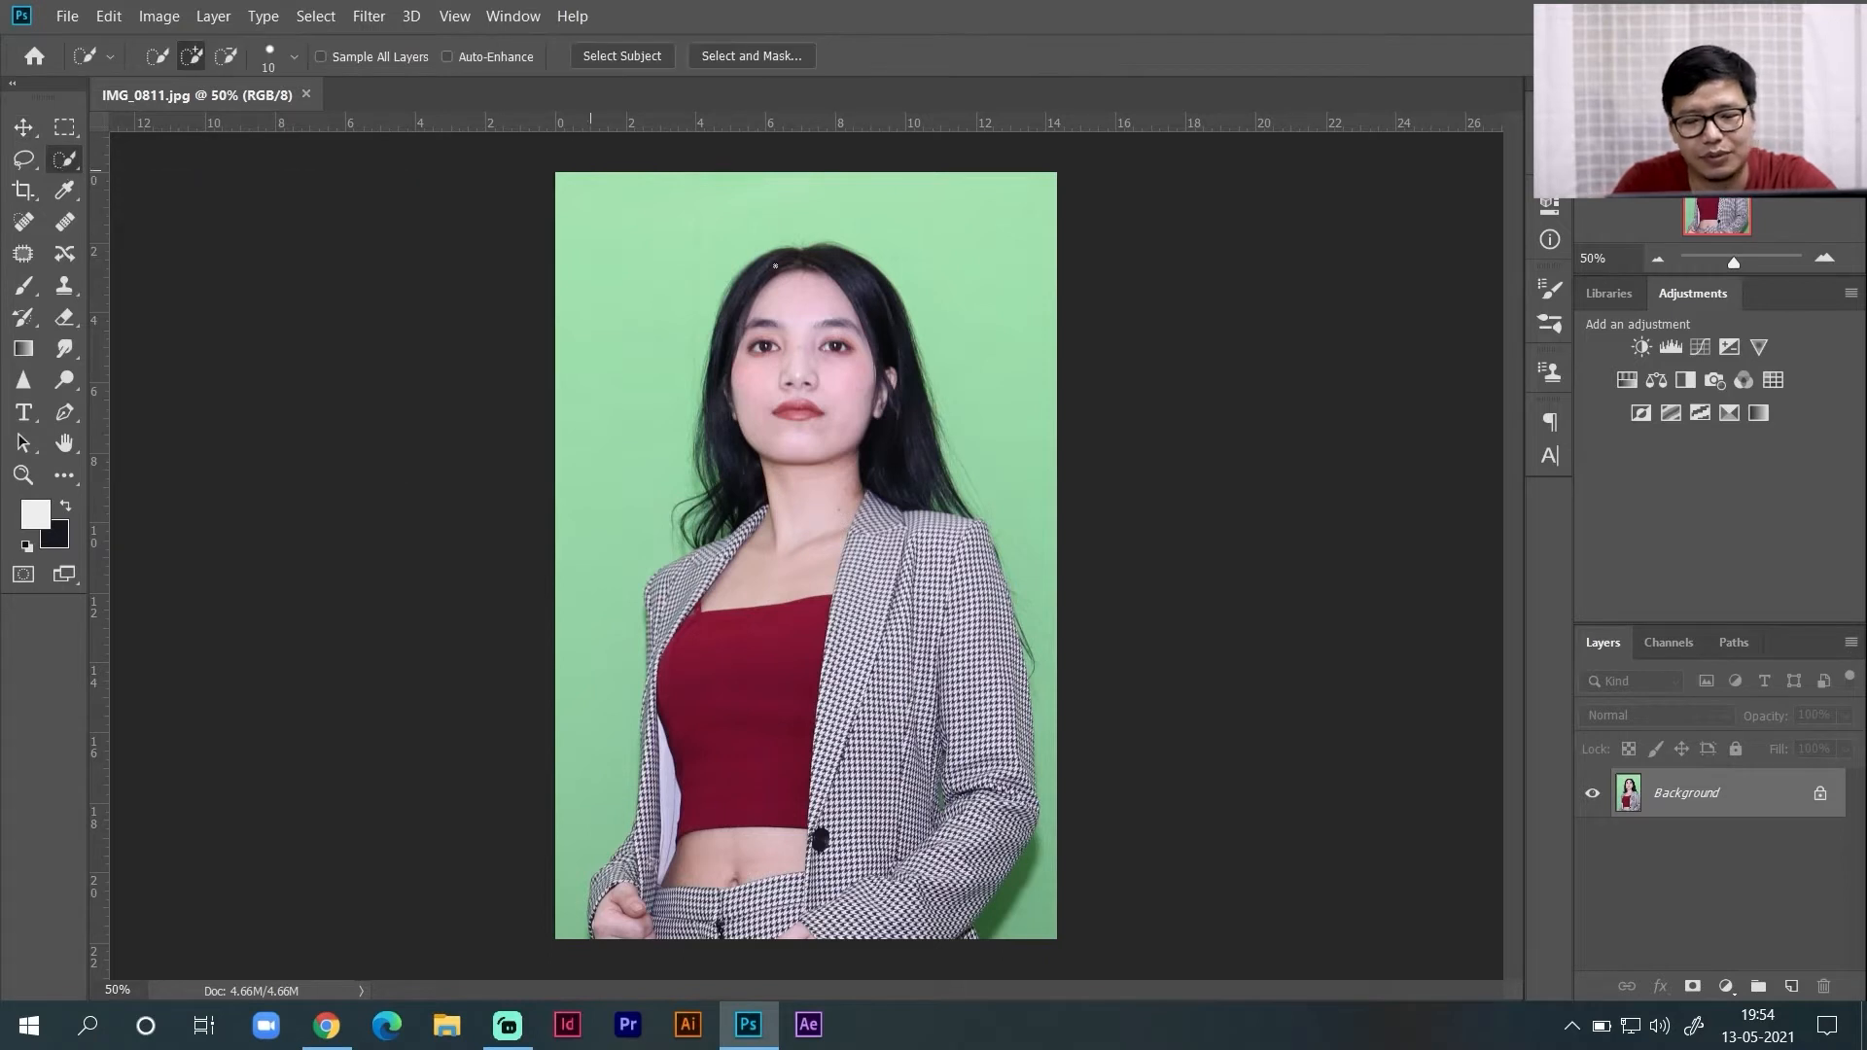
{"action": "left_click", "coordinate": [619, 61]}
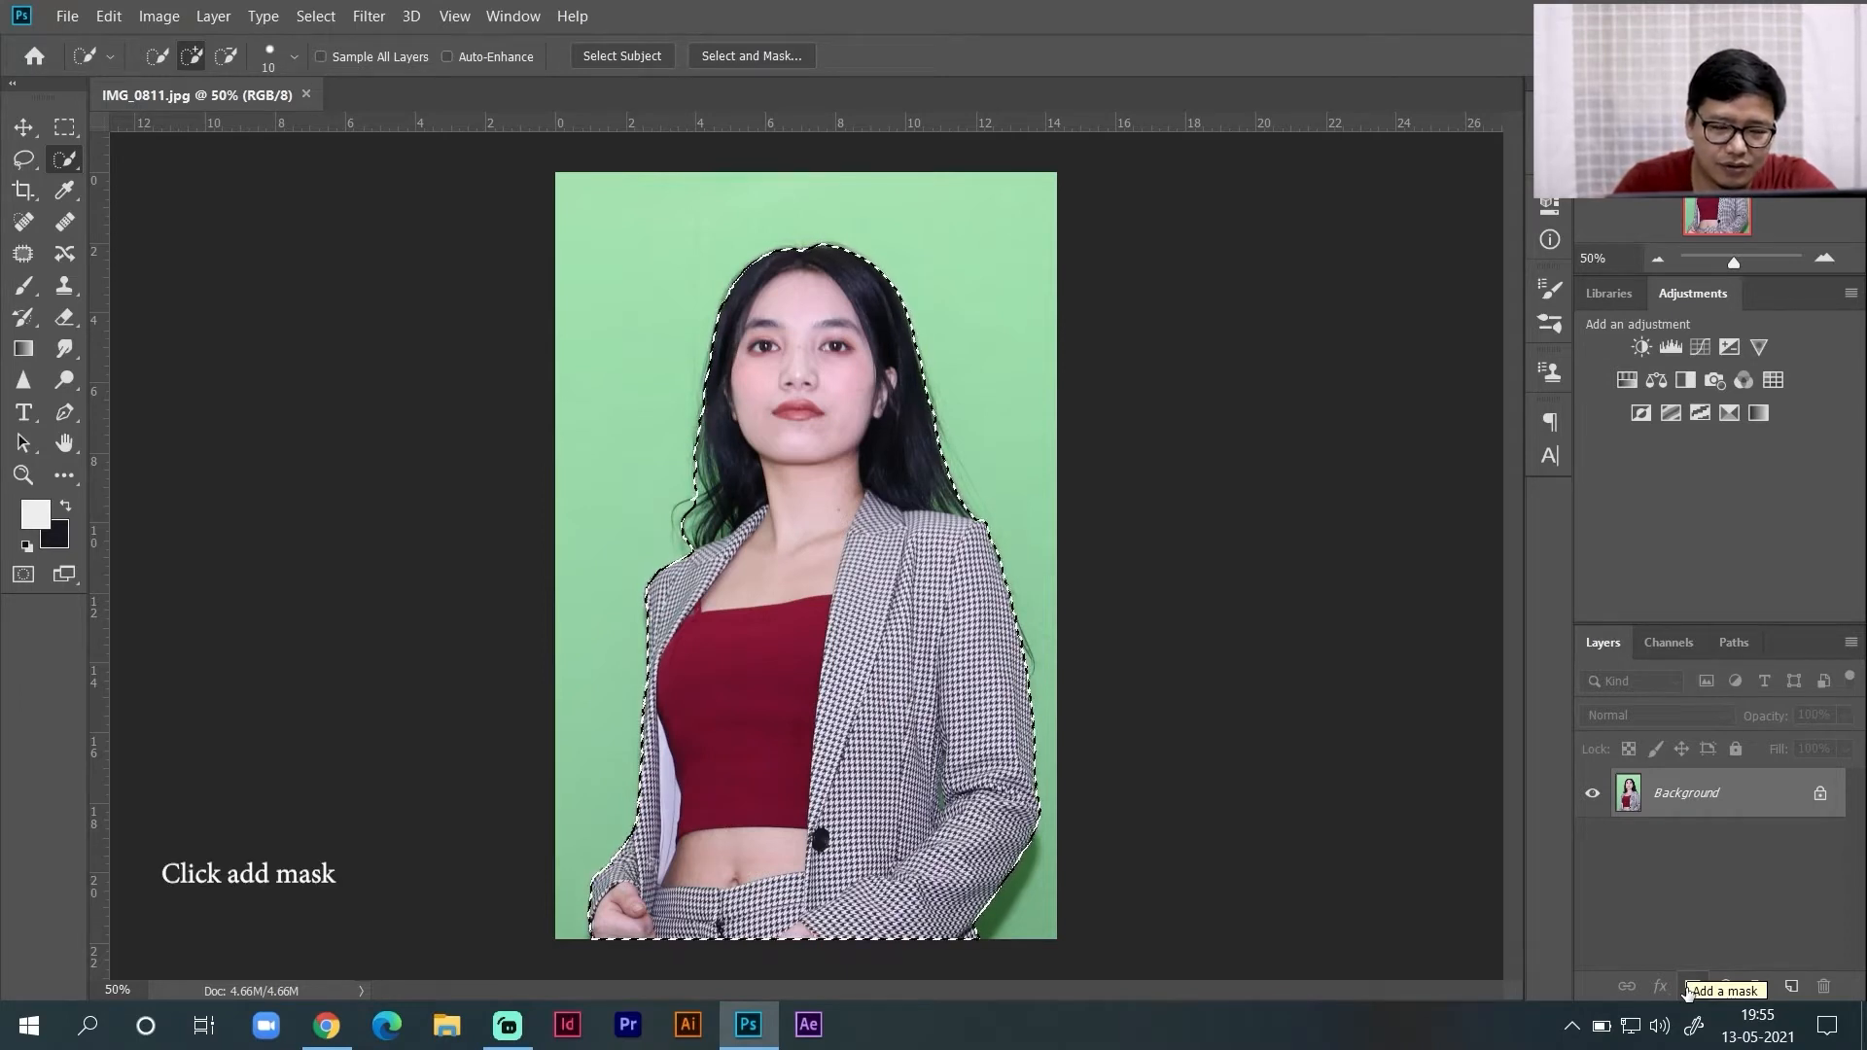
{"action": "left_click", "coordinate": [1692, 986]}
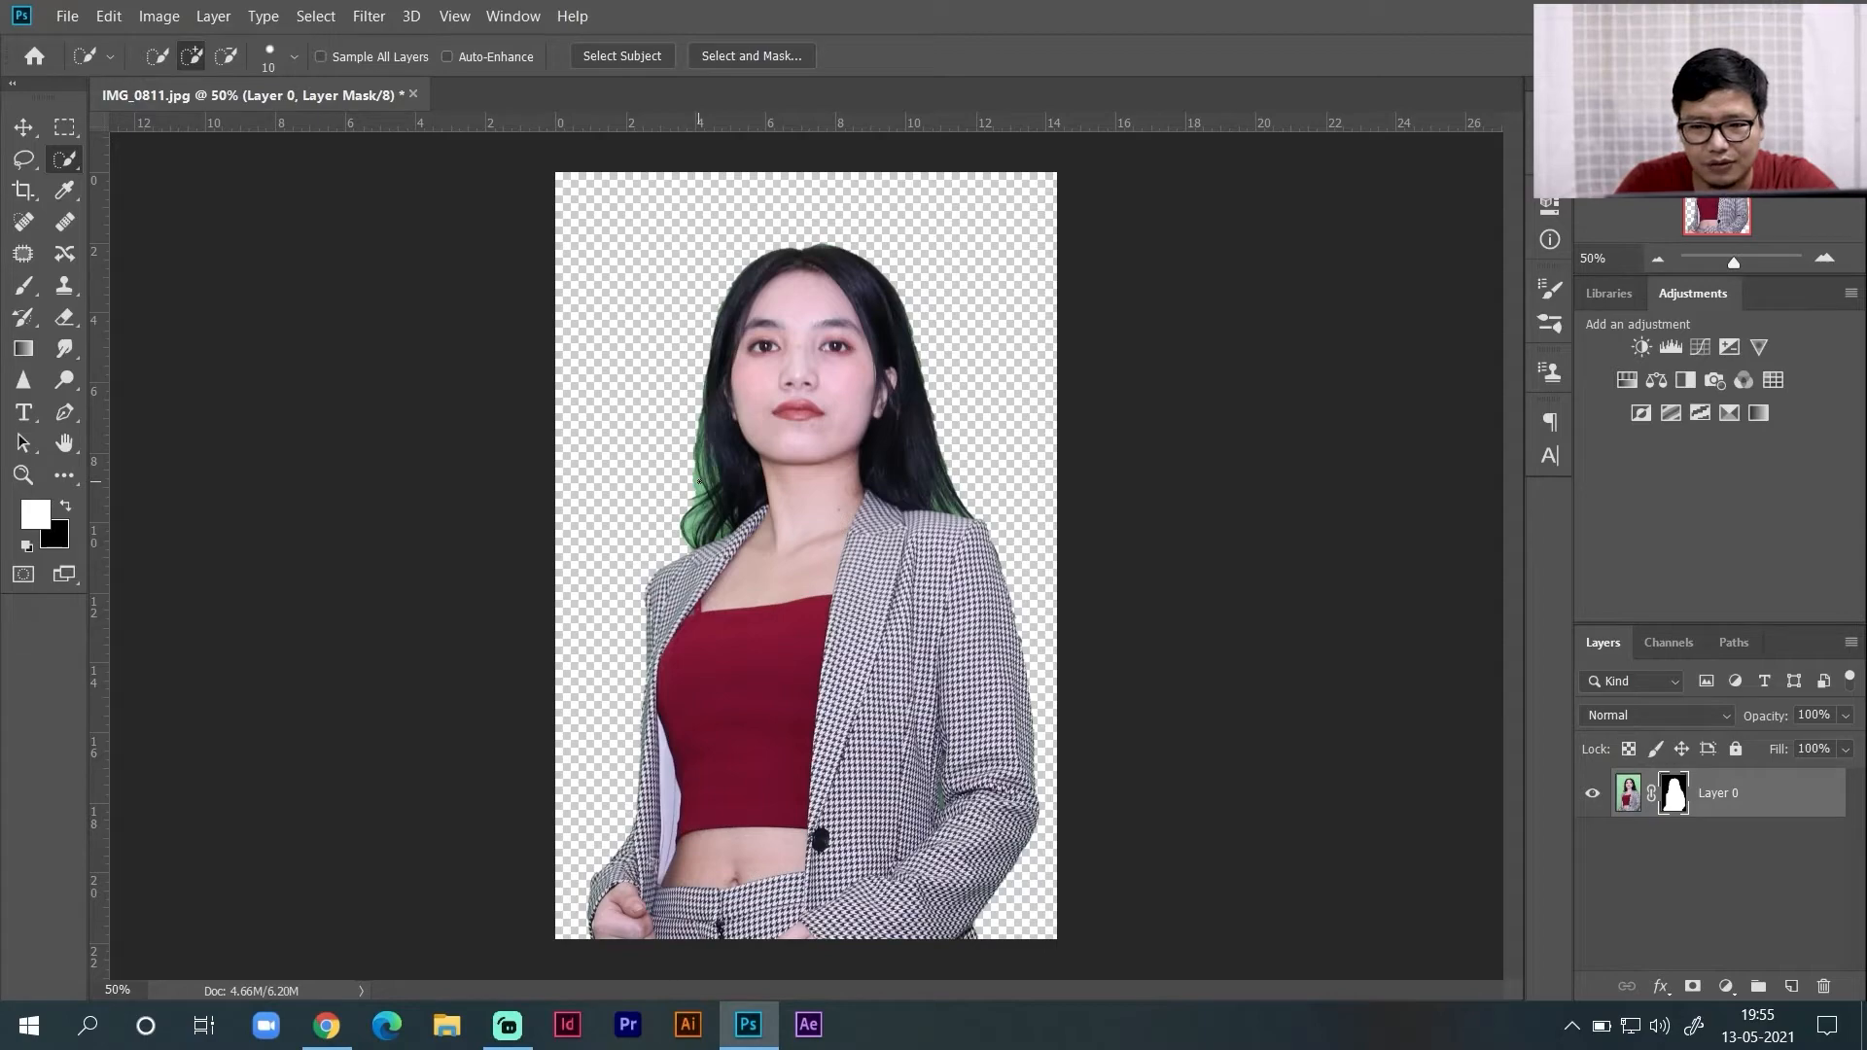
- Examine the masked cutout's edges around the hair, face and jacket at close range
{"action": "left_click", "coordinate": [1827, 260]}
{"action": "left_click", "coordinate": [1826, 260]}
{"action": "mouse_move", "coordinate": [1717, 210]}
{"action": "left_mouse_down"}
{"action": "mouse_move", "coordinate": [1696, 210]}
{"action": "mouse_move", "coordinate": [1708, 225]}
{"action": "mouse_move", "coordinate": [1715, 169]}
{"action": "mouse_move", "coordinate": [1727, 203]}
{"action": "left_mouse_up"}
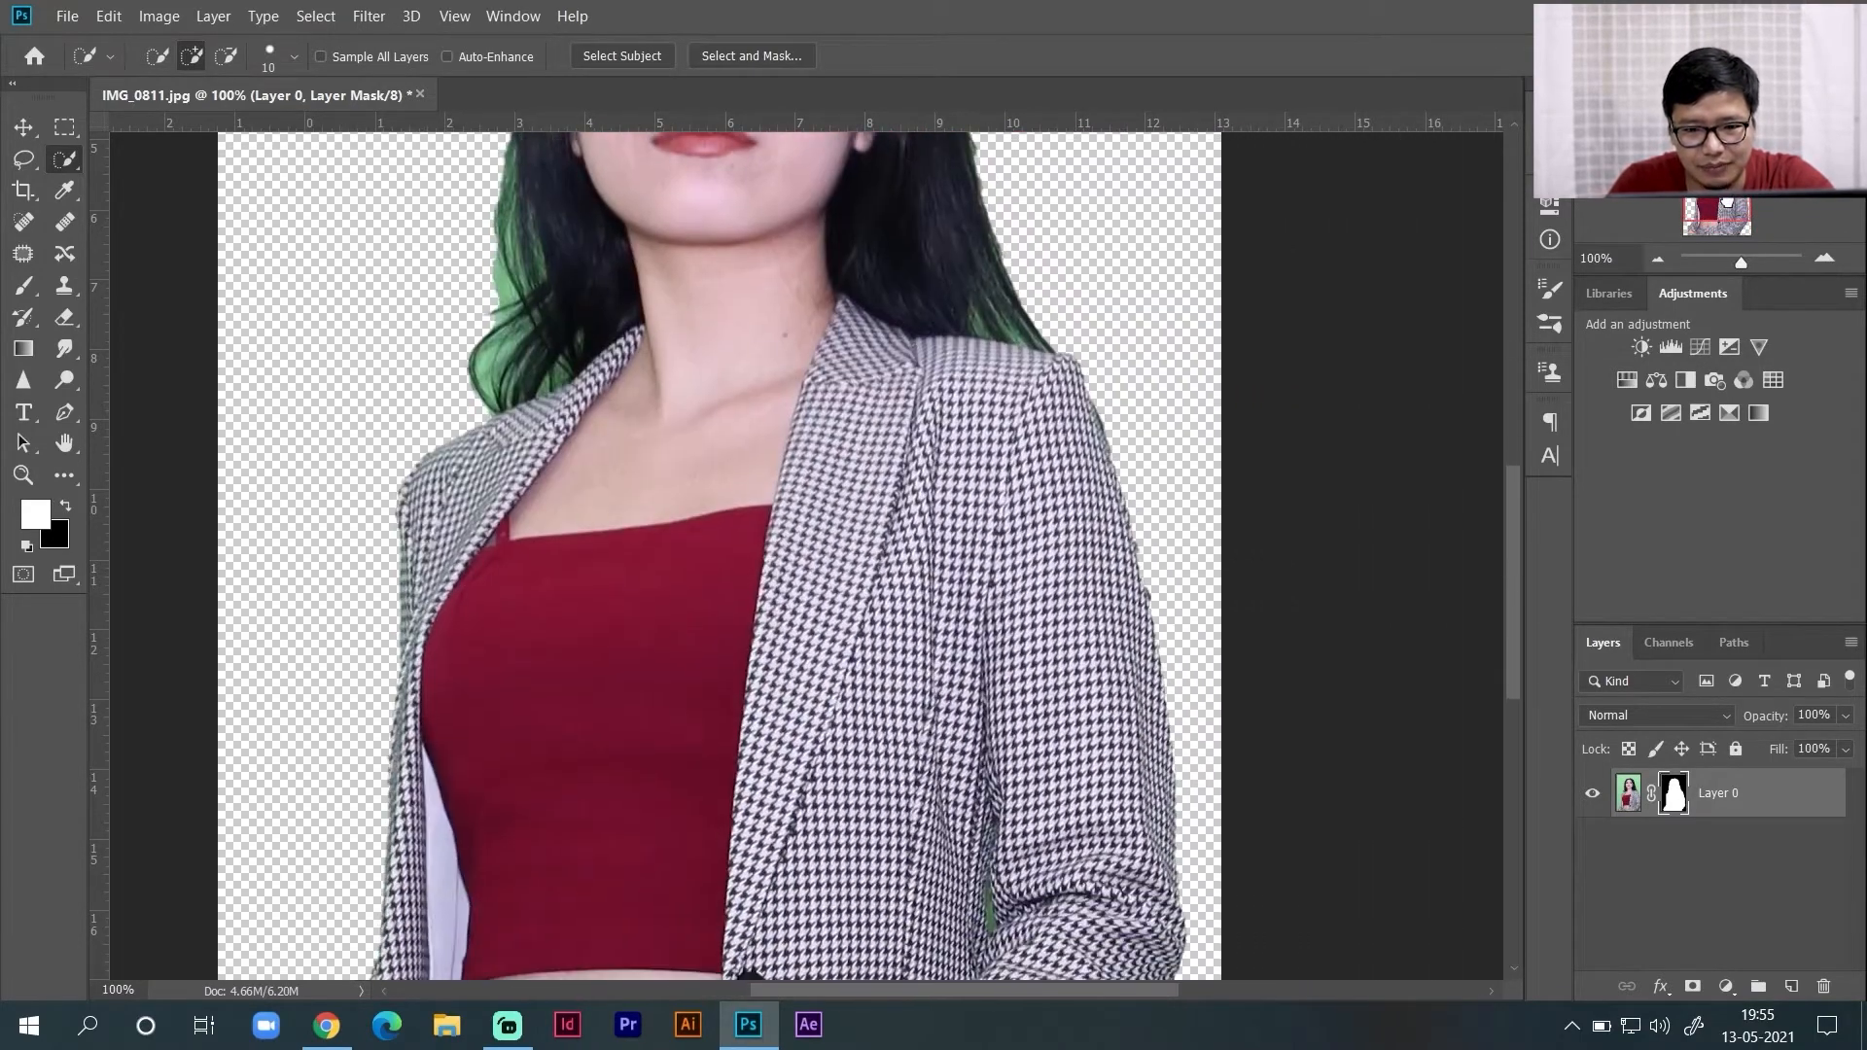
{"action": "key", "text": "ctrl+plus"}
{"action": "key", "text": "ctrl+plus"}
{"action": "mouse_move", "coordinate": [1727, 213]}
{"action": "left_mouse_down"}
{"action": "mouse_move", "coordinate": [1751, 225]}
{"action": "mouse_move", "coordinate": [1742, 245]}
{"action": "mouse_move", "coordinate": [1704, 233]}
{"action": "mouse_move", "coordinate": [1708, 177]}
{"action": "mouse_move", "coordinate": [1710, 204]}
{"action": "left_mouse_up"}
{"action": "left_click", "coordinate": [1657, 260]}
{"action": "left_click", "coordinate": [1657, 261]}
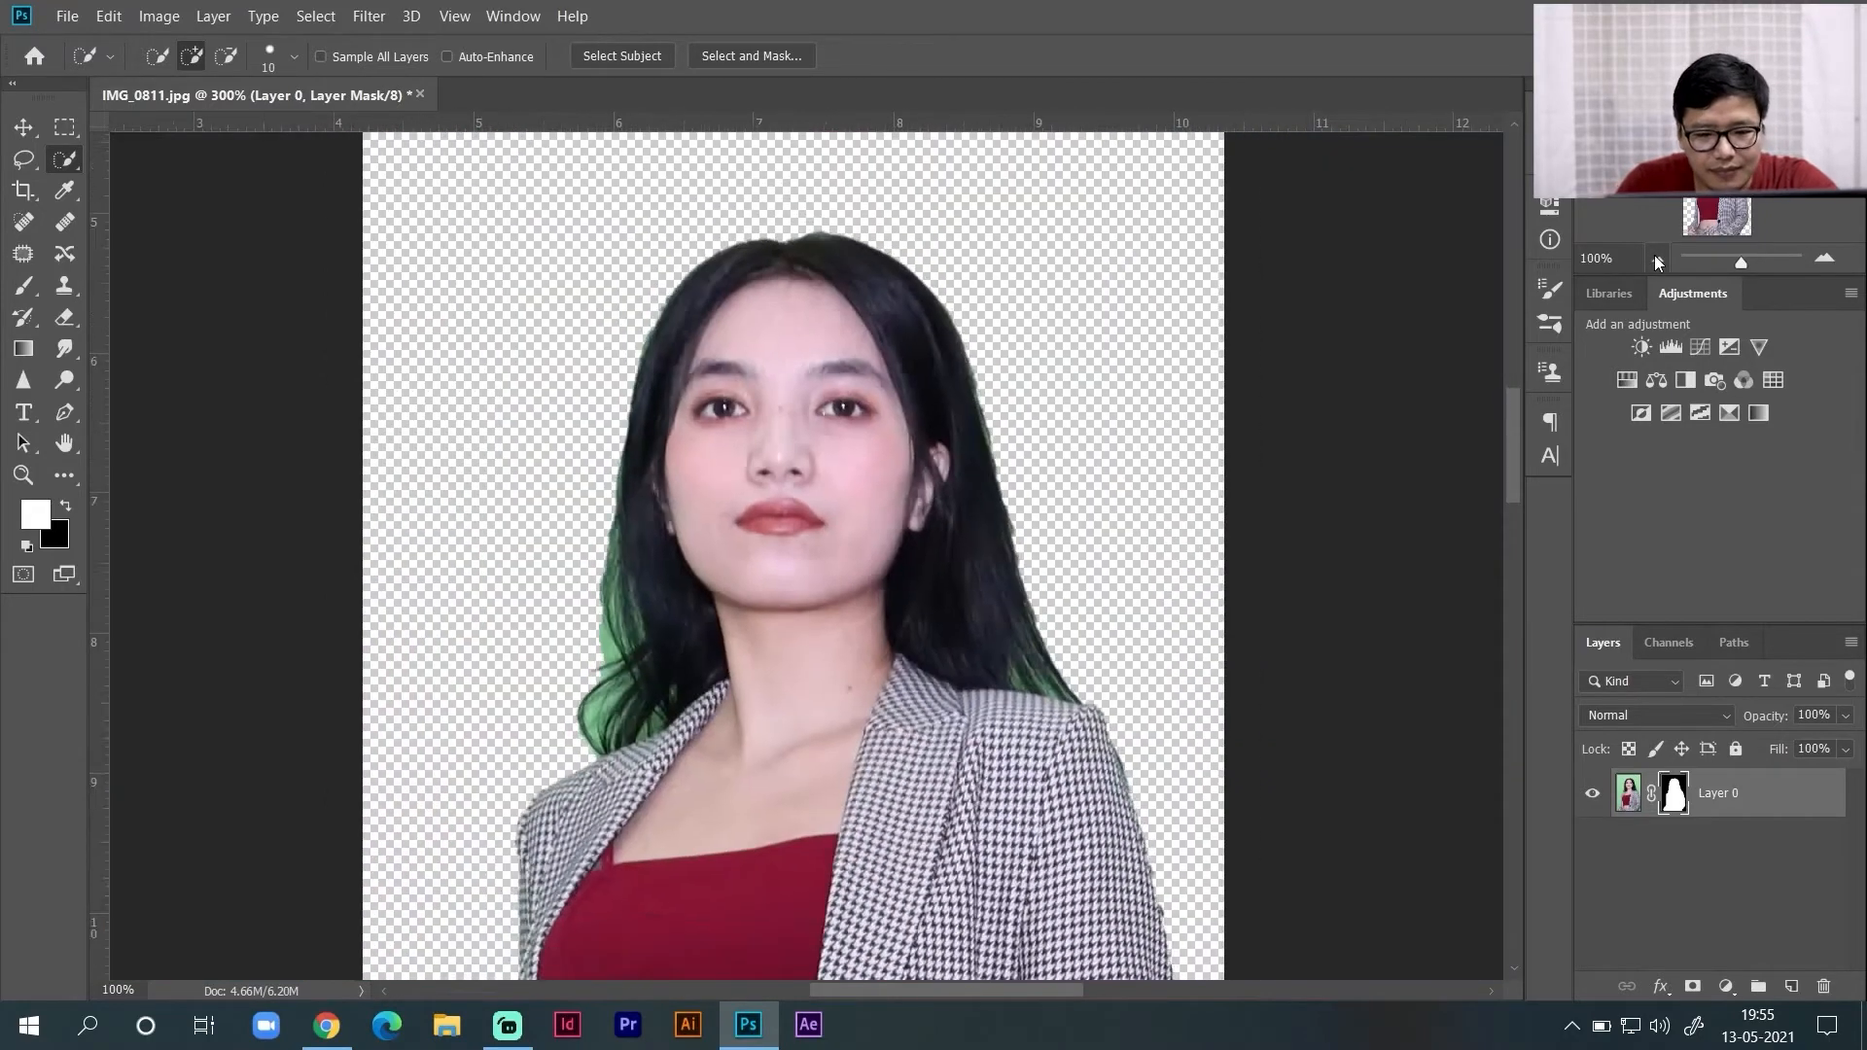
{"action": "left_click", "coordinate": [1657, 260]}
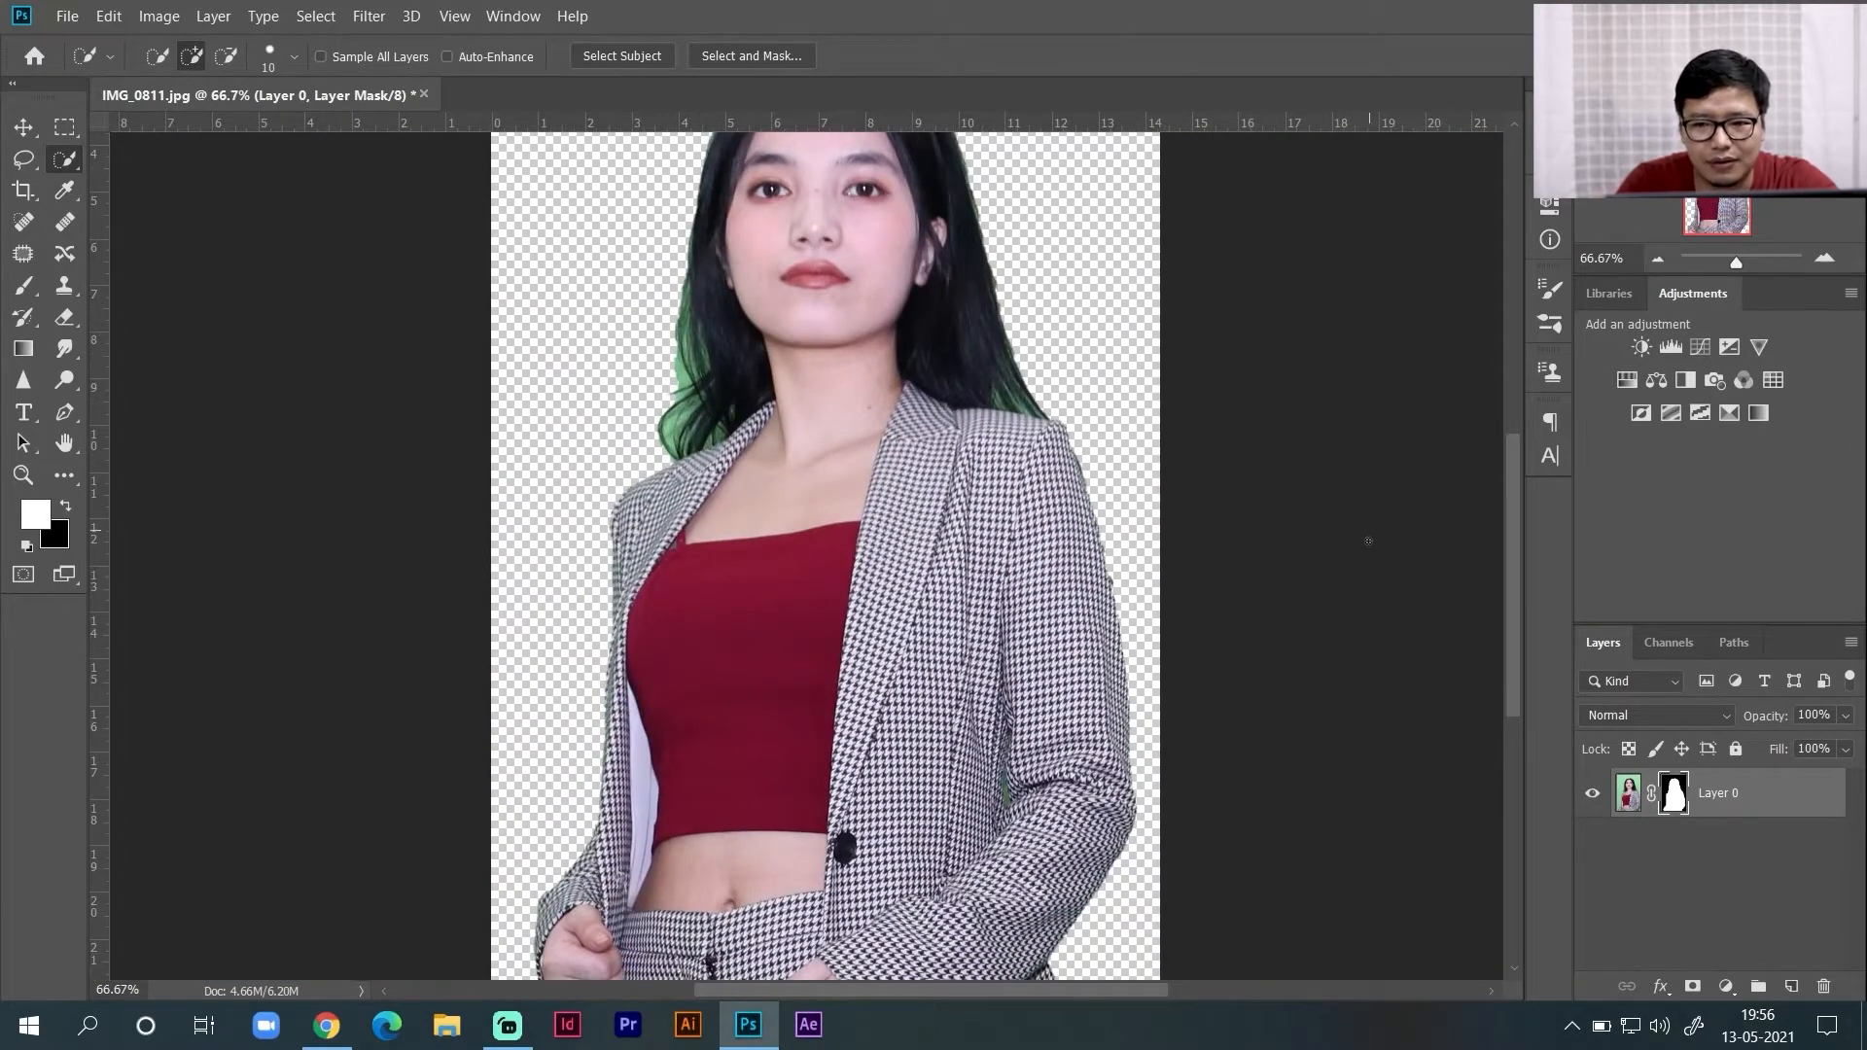
- Select the green gap between the sleeve and the jacket body with the Quick Selection tool
{"action": "left_click", "coordinate": [1825, 260]}
{"action": "left_click", "coordinate": [1825, 260]}
{"action": "left_click", "coordinate": [1825, 259]}
{"action": "left_click_drag", "start_coordinate": [1720, 199], "coordinate": [1737, 217]}
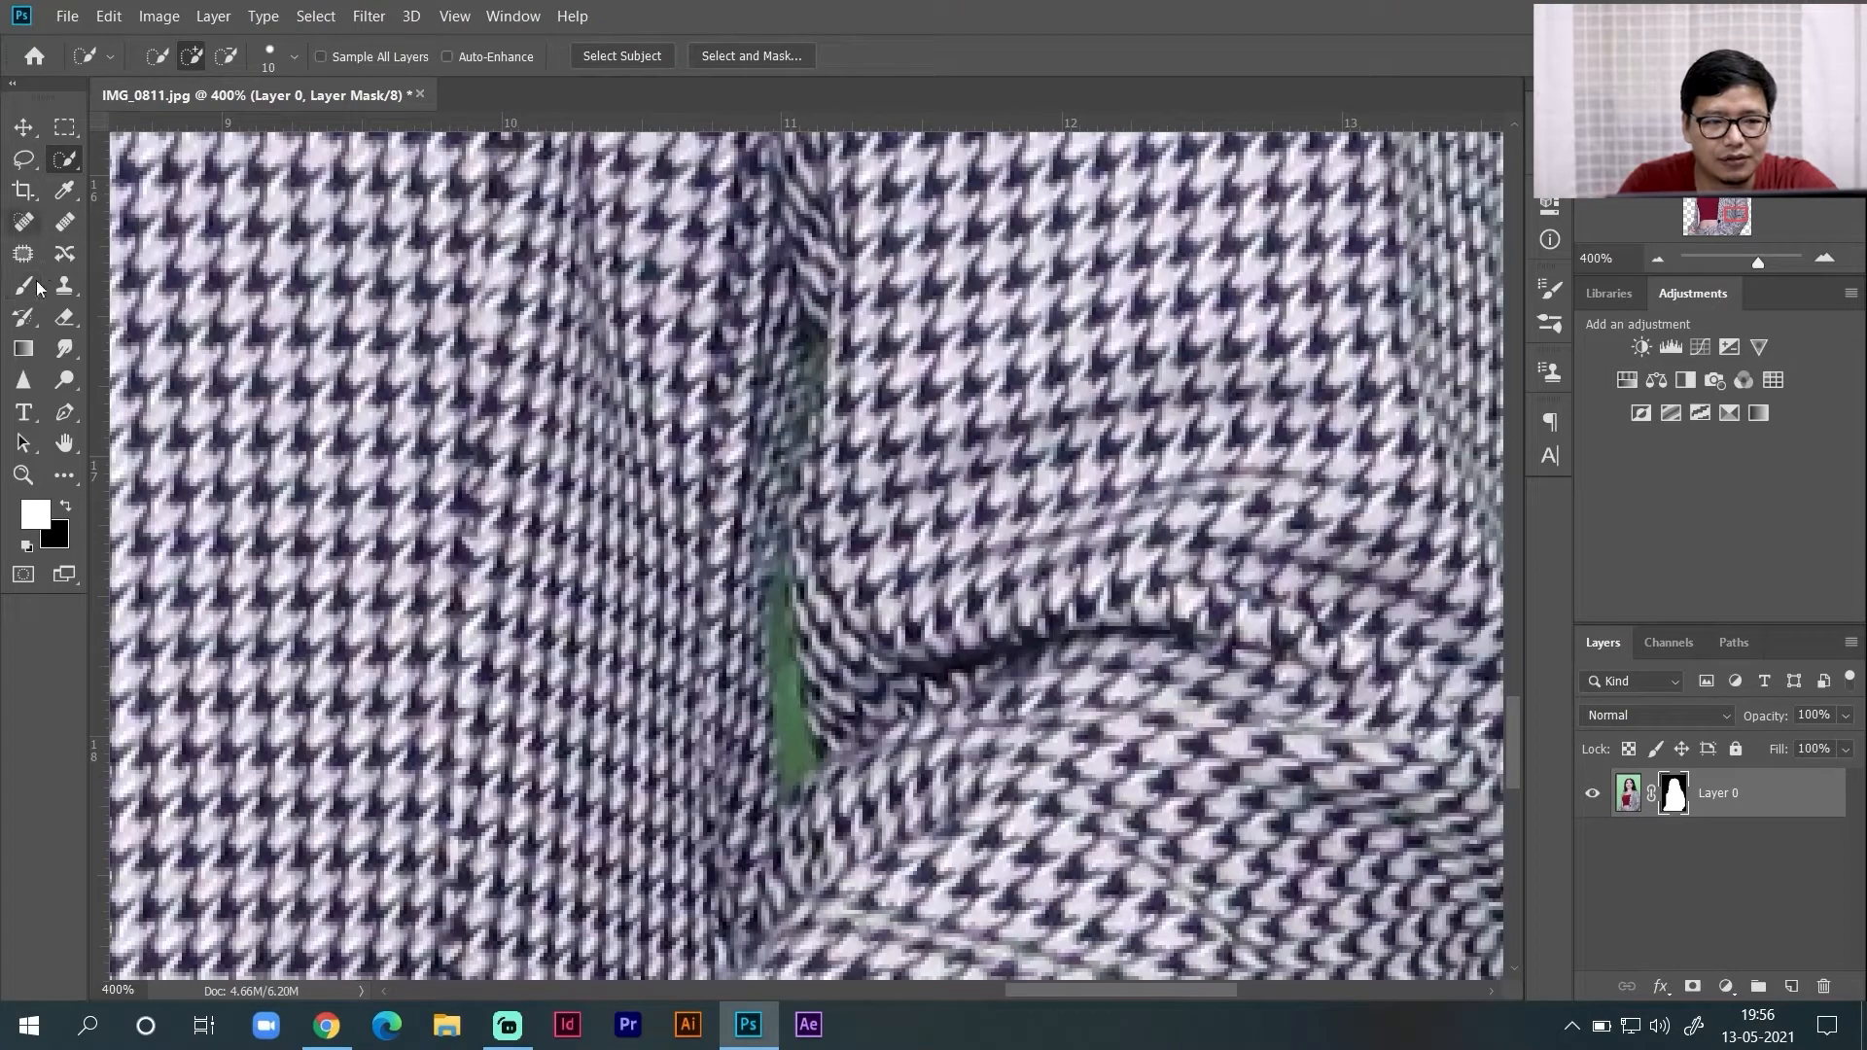
{"action": "right_click", "coordinate": [59, 168]}
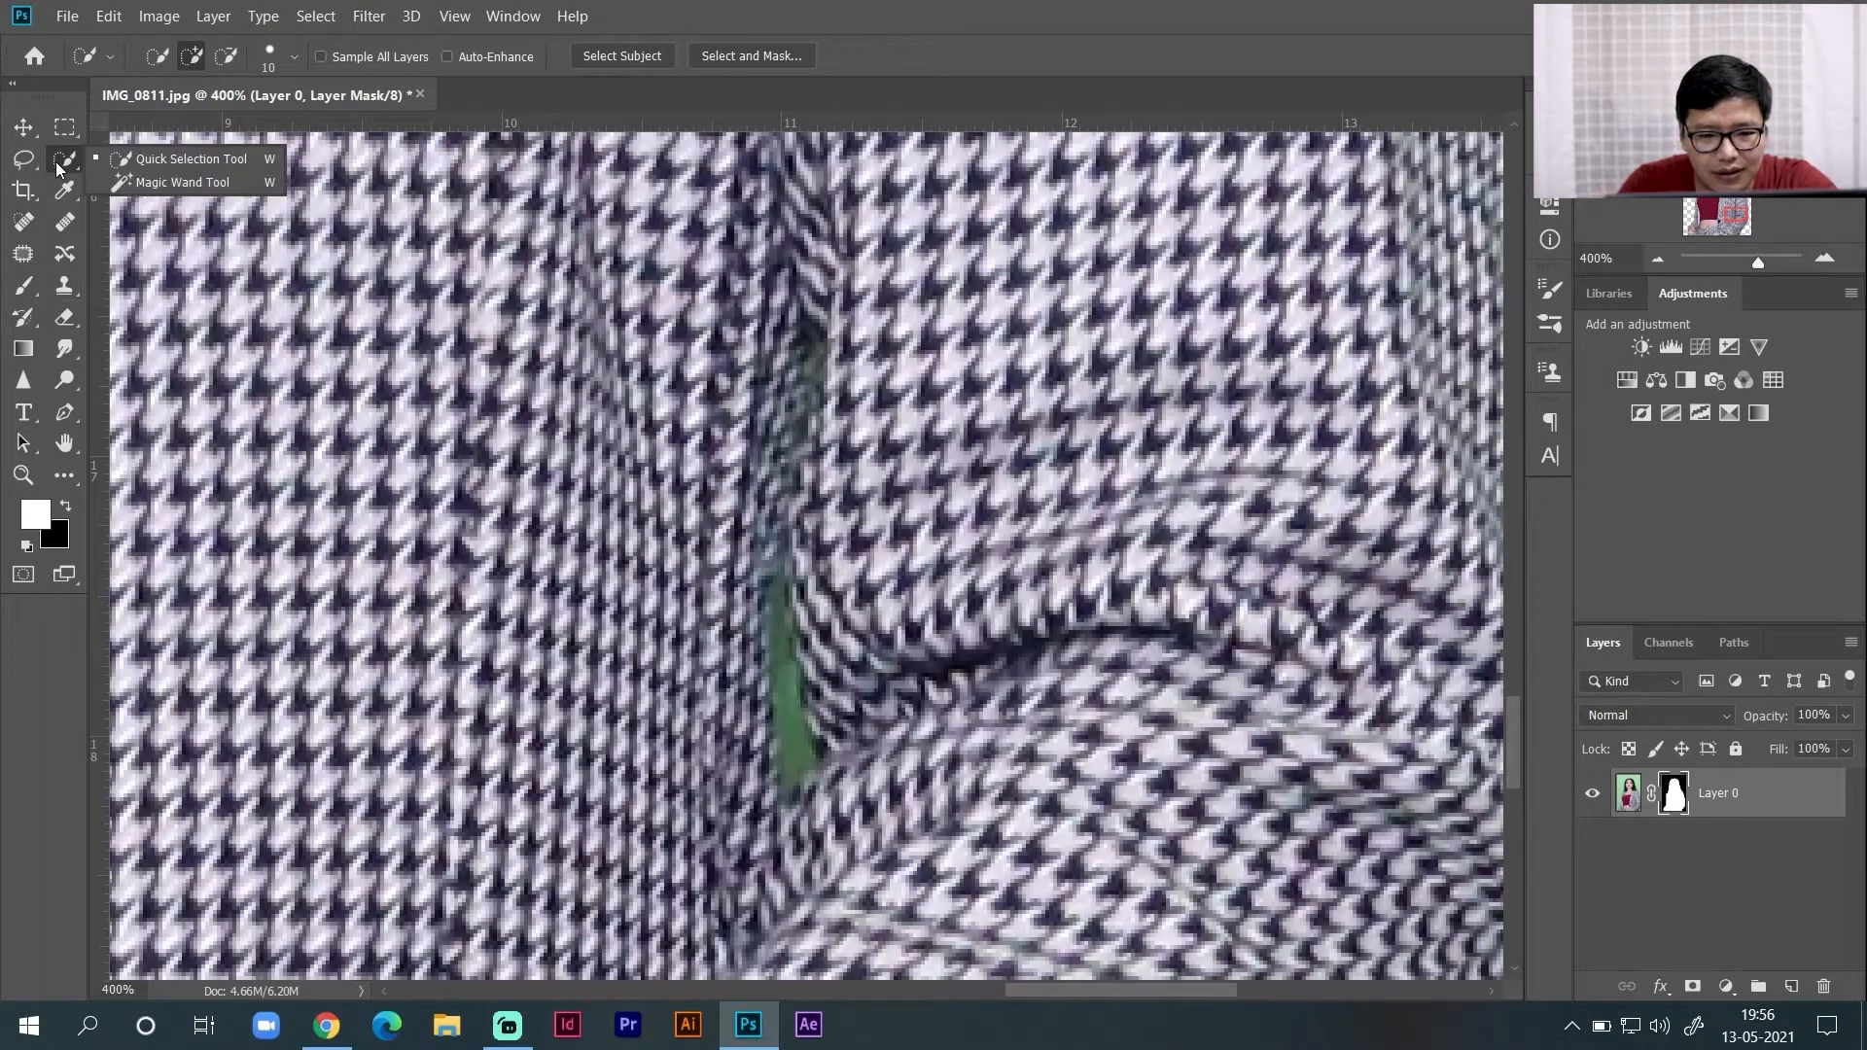
{"action": "left_click", "coordinate": [113, 163]}
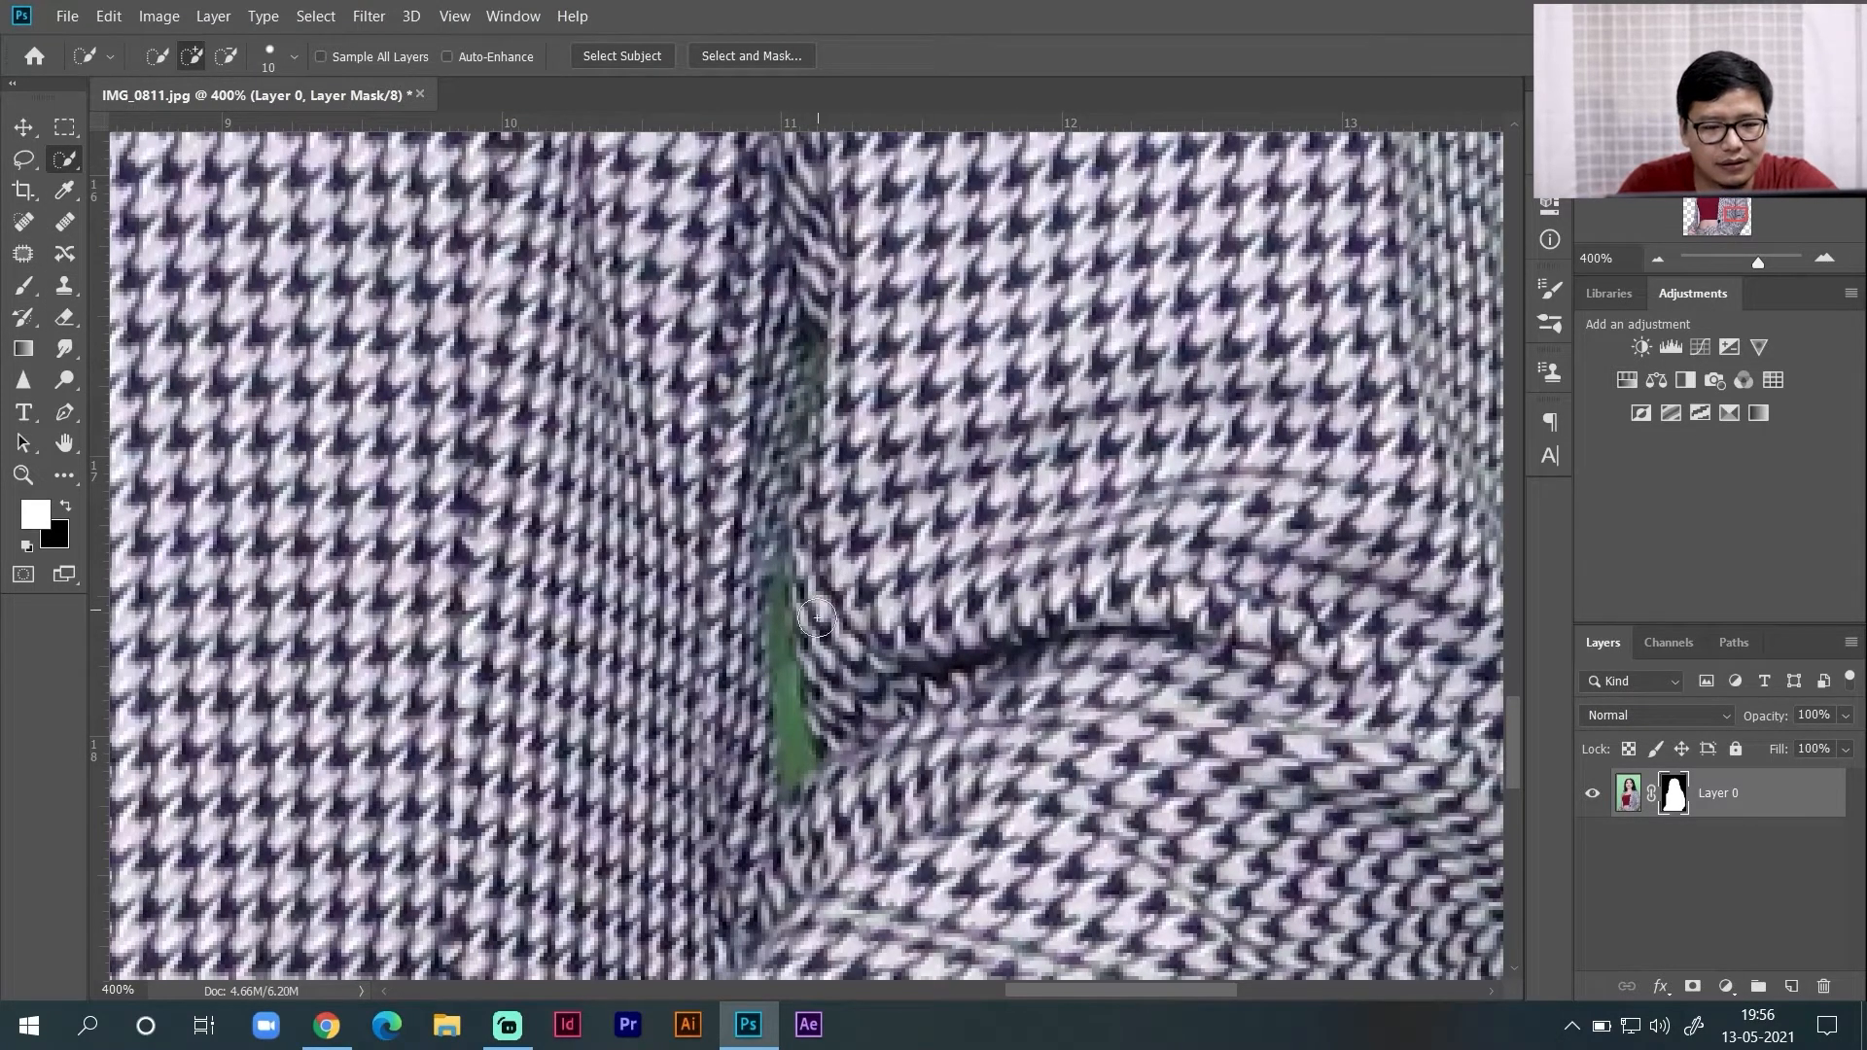
{"action": "left_click_drag", "start_coordinate": [783, 615], "coordinate": [792, 783]}
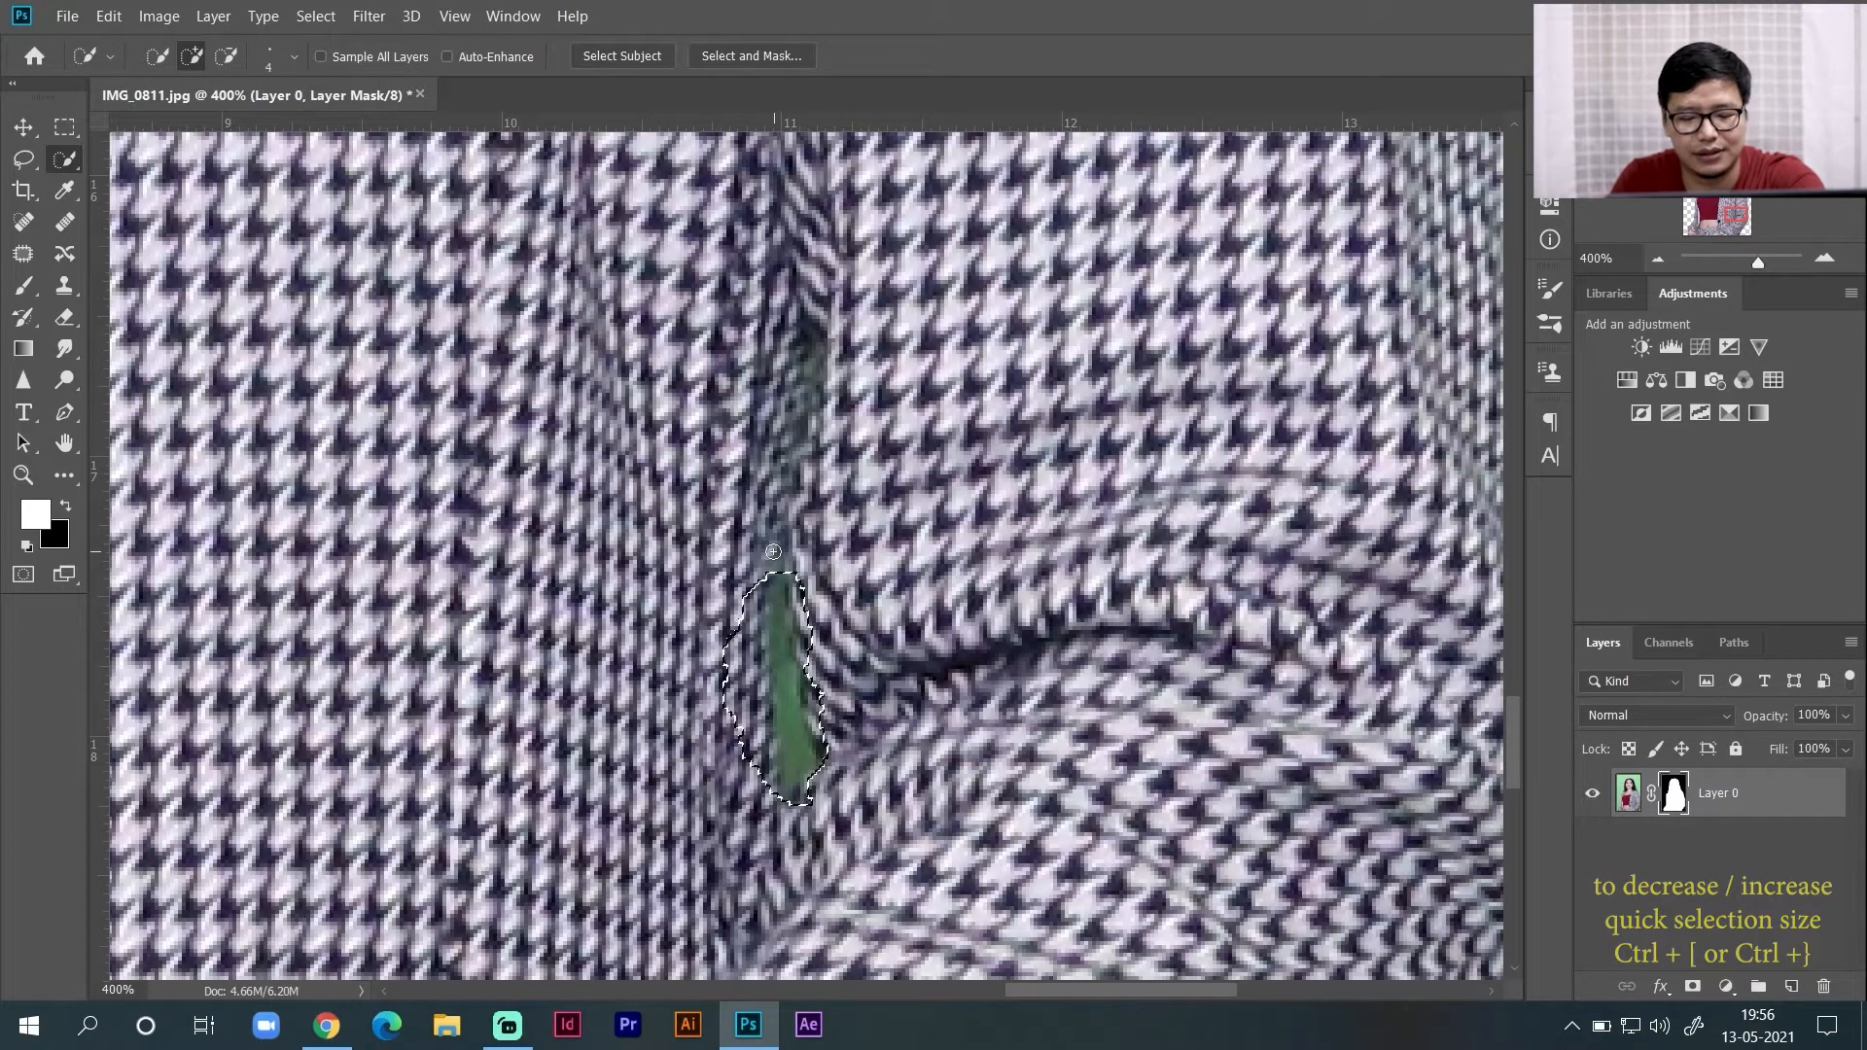
- Clear the selection, reduce the Quick Selection brush to size 4 and reselect the green gap beside the sleeve
{"action": "key", "text": "bracketright"}
{"action": "key", "text": "bracketright"}
{"action": "key", "text": "bracketright"}
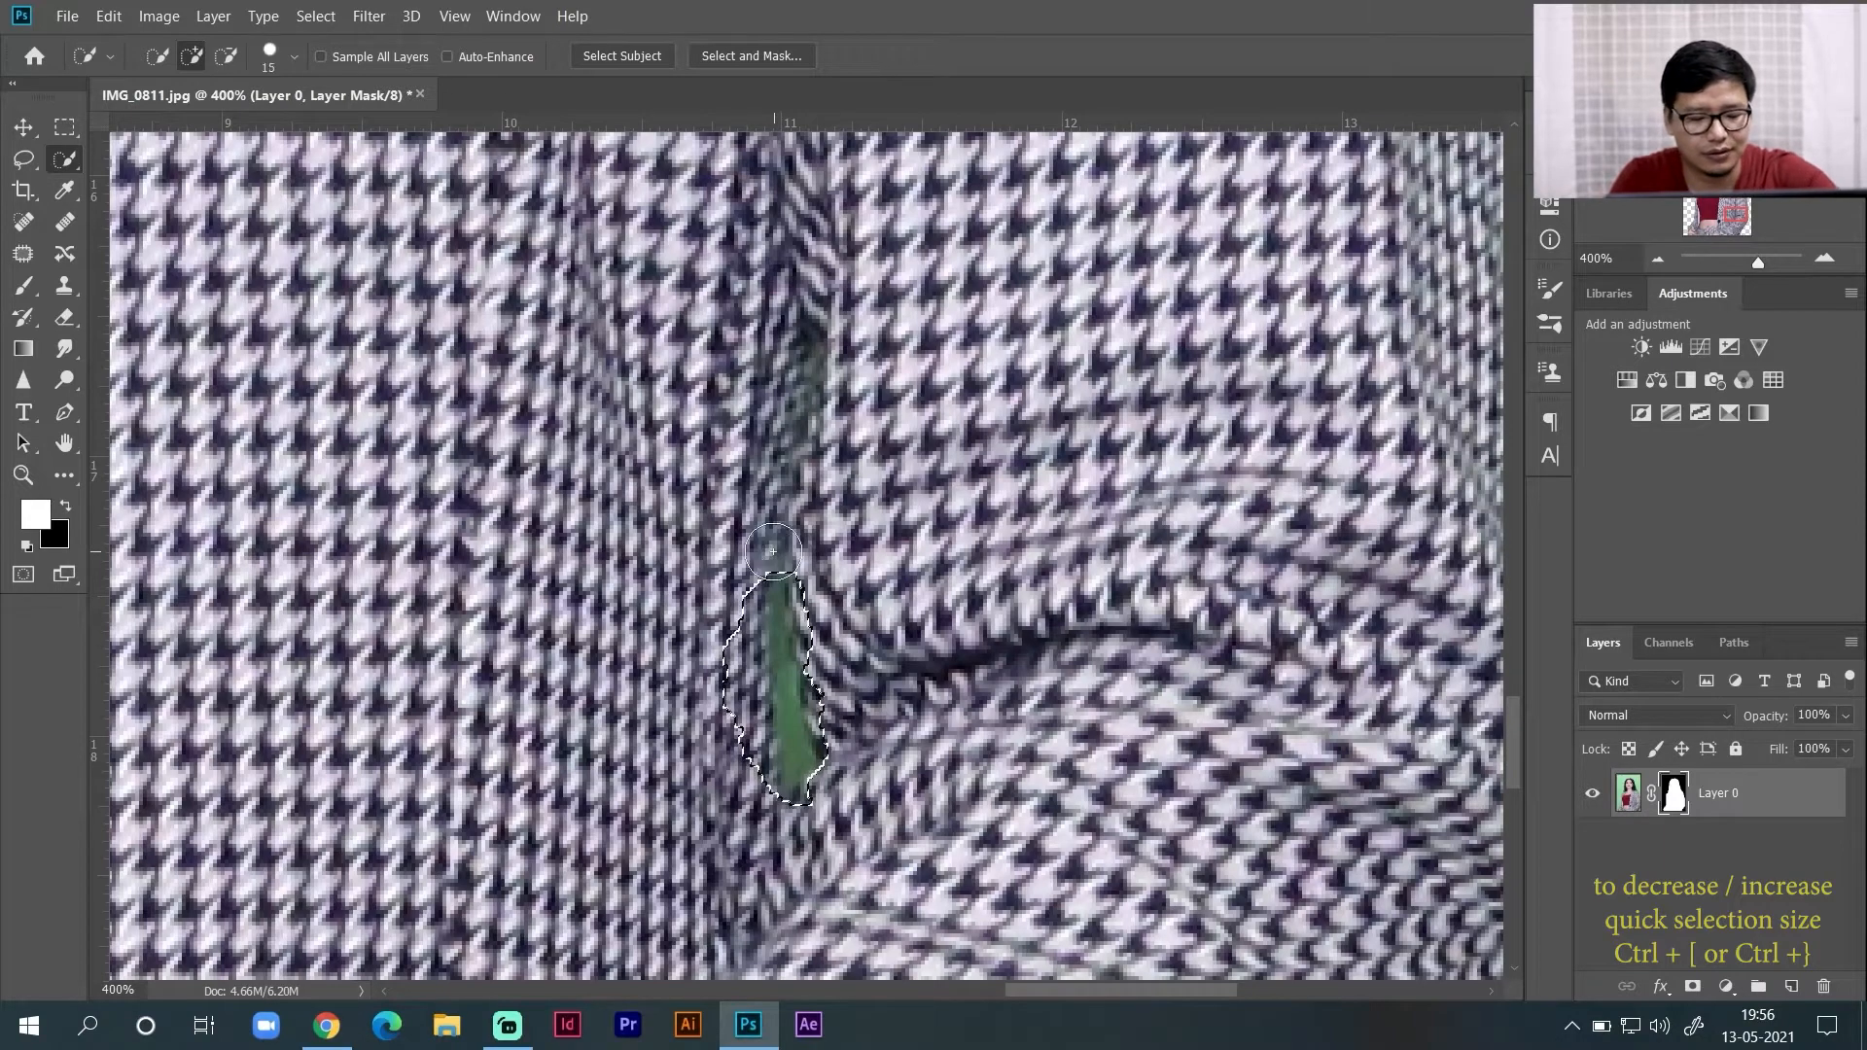
{"action": "key", "text": "bracketleft"}
{"action": "key", "text": "bracketleft"}
{"action": "key", "text": "bracketleft"}
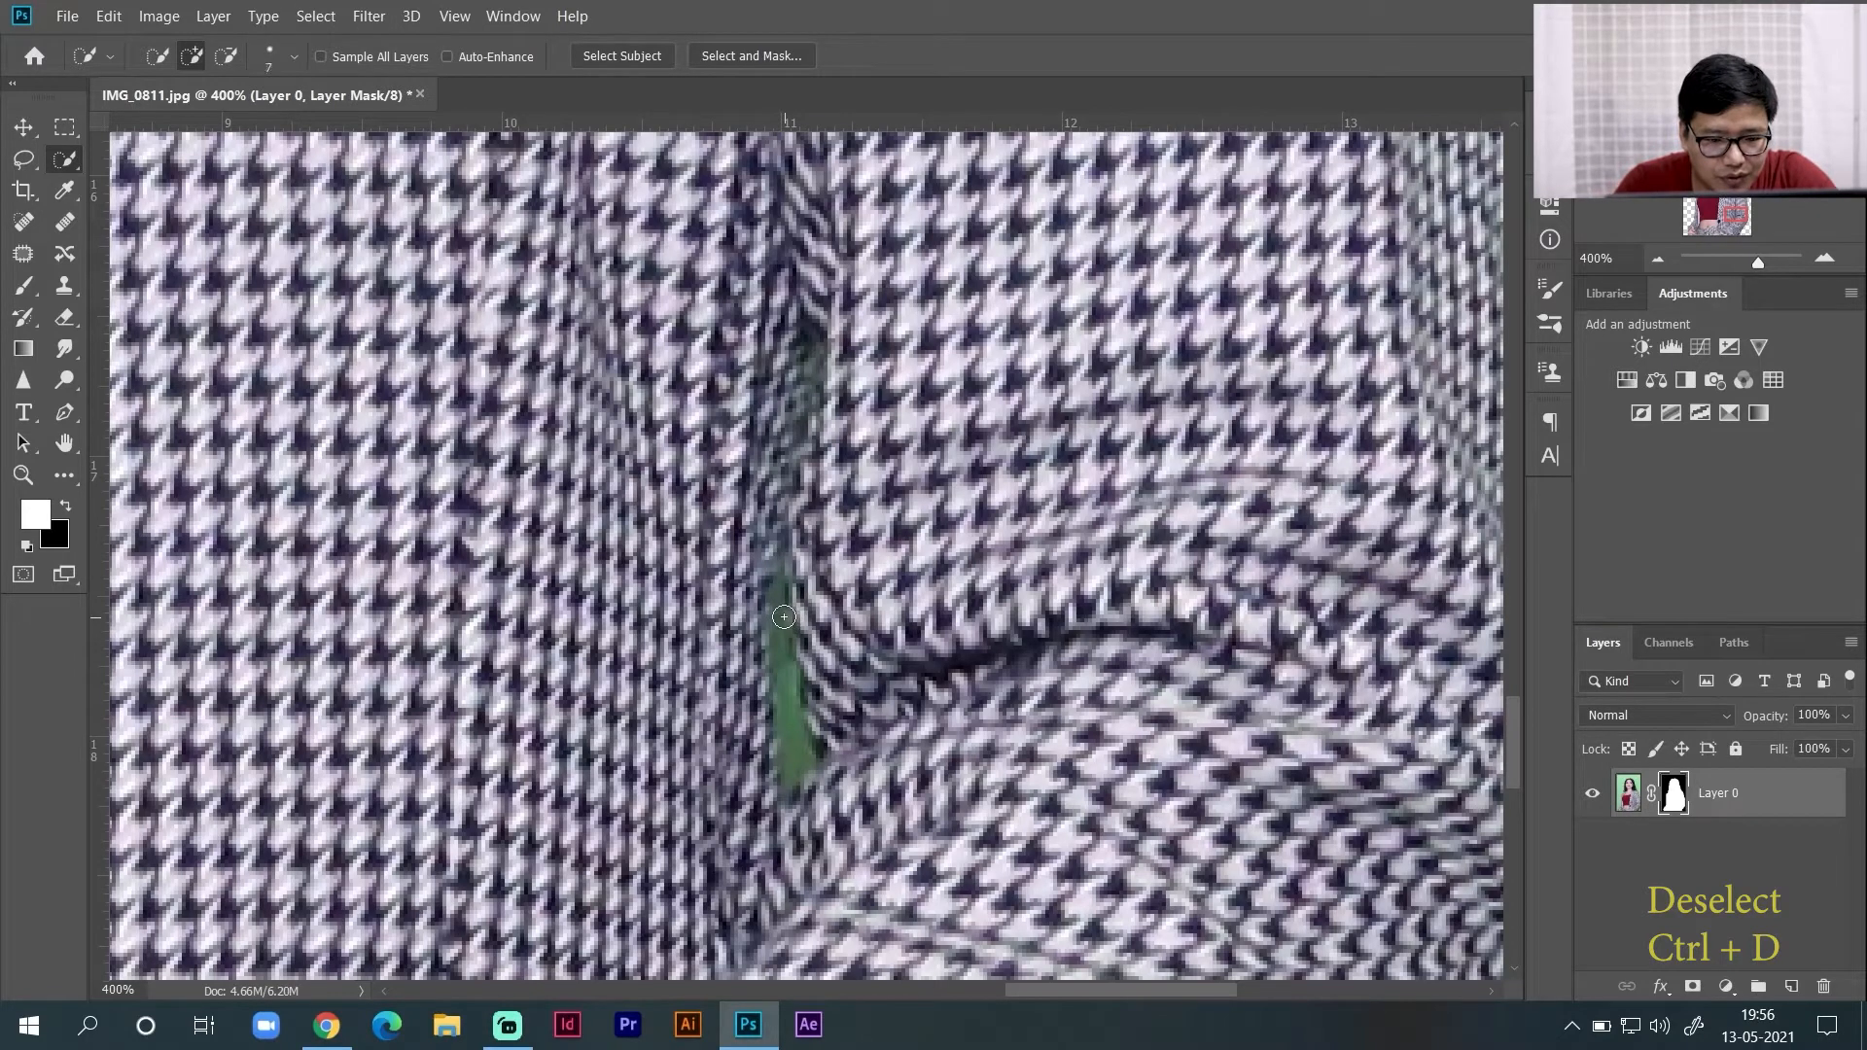
{"action": "key", "text": "bracketleft"}
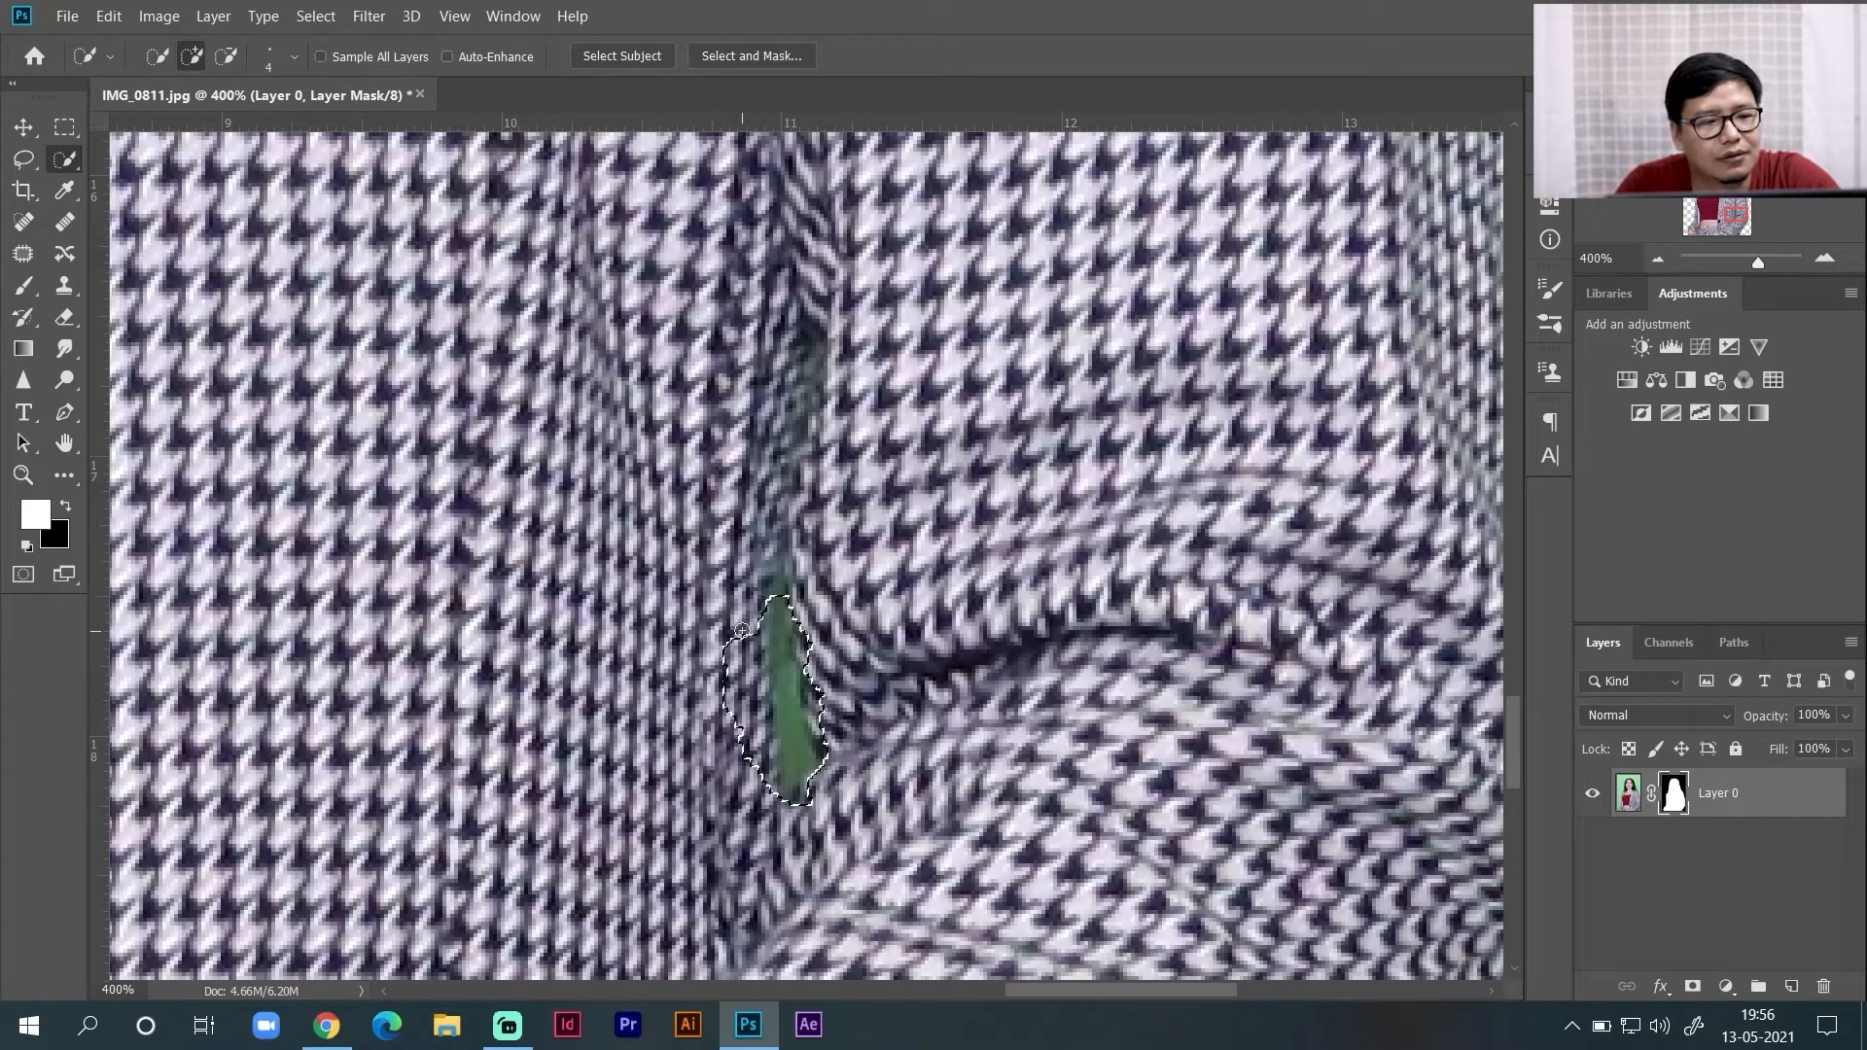
- Subtract the surrounding jacket fabric from the selection, delete the enclosed green area beside the sleeve and deselect
{"action": "key", "text": "alt"}
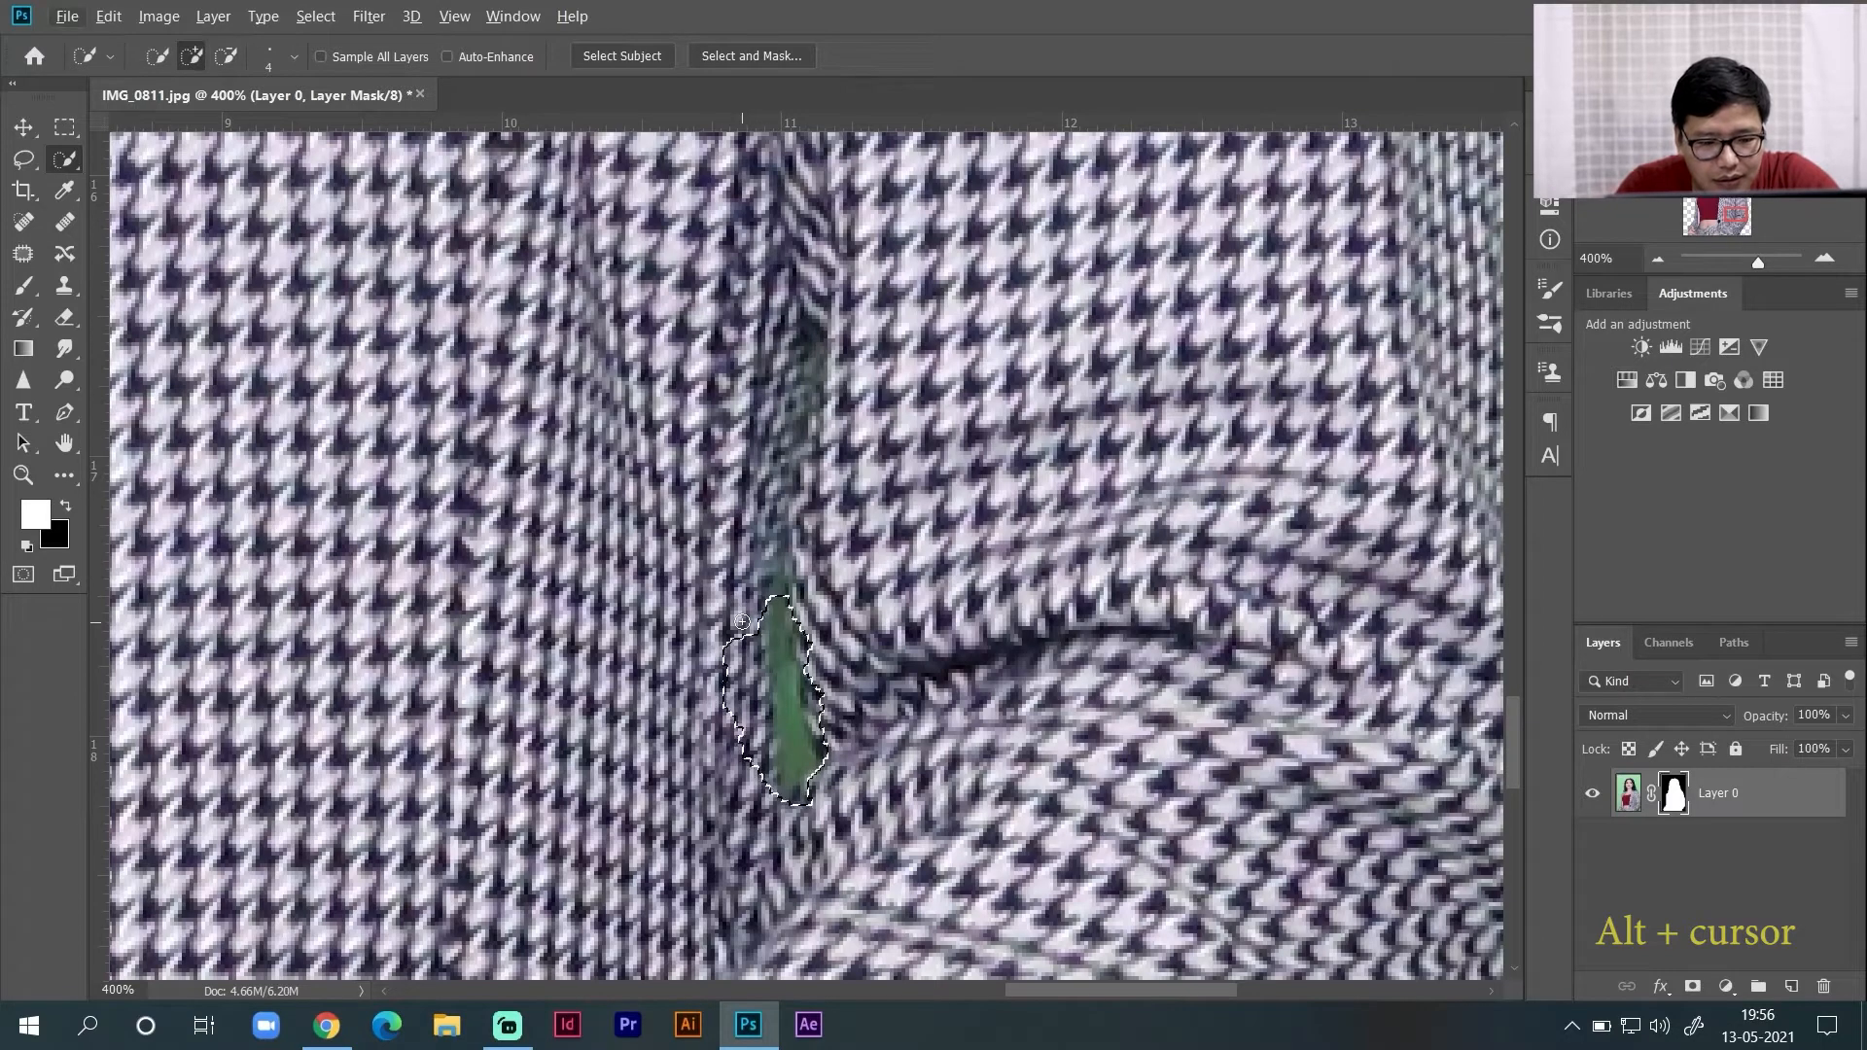
{"action": "mouse_move", "coordinate": [742, 620]}
{"action": "left_mouse_down"}
{"action": "mouse_move", "coordinate": [742, 795]}
{"action": "mouse_move", "coordinate": [756, 757]}
{"action": "left_mouse_up"}
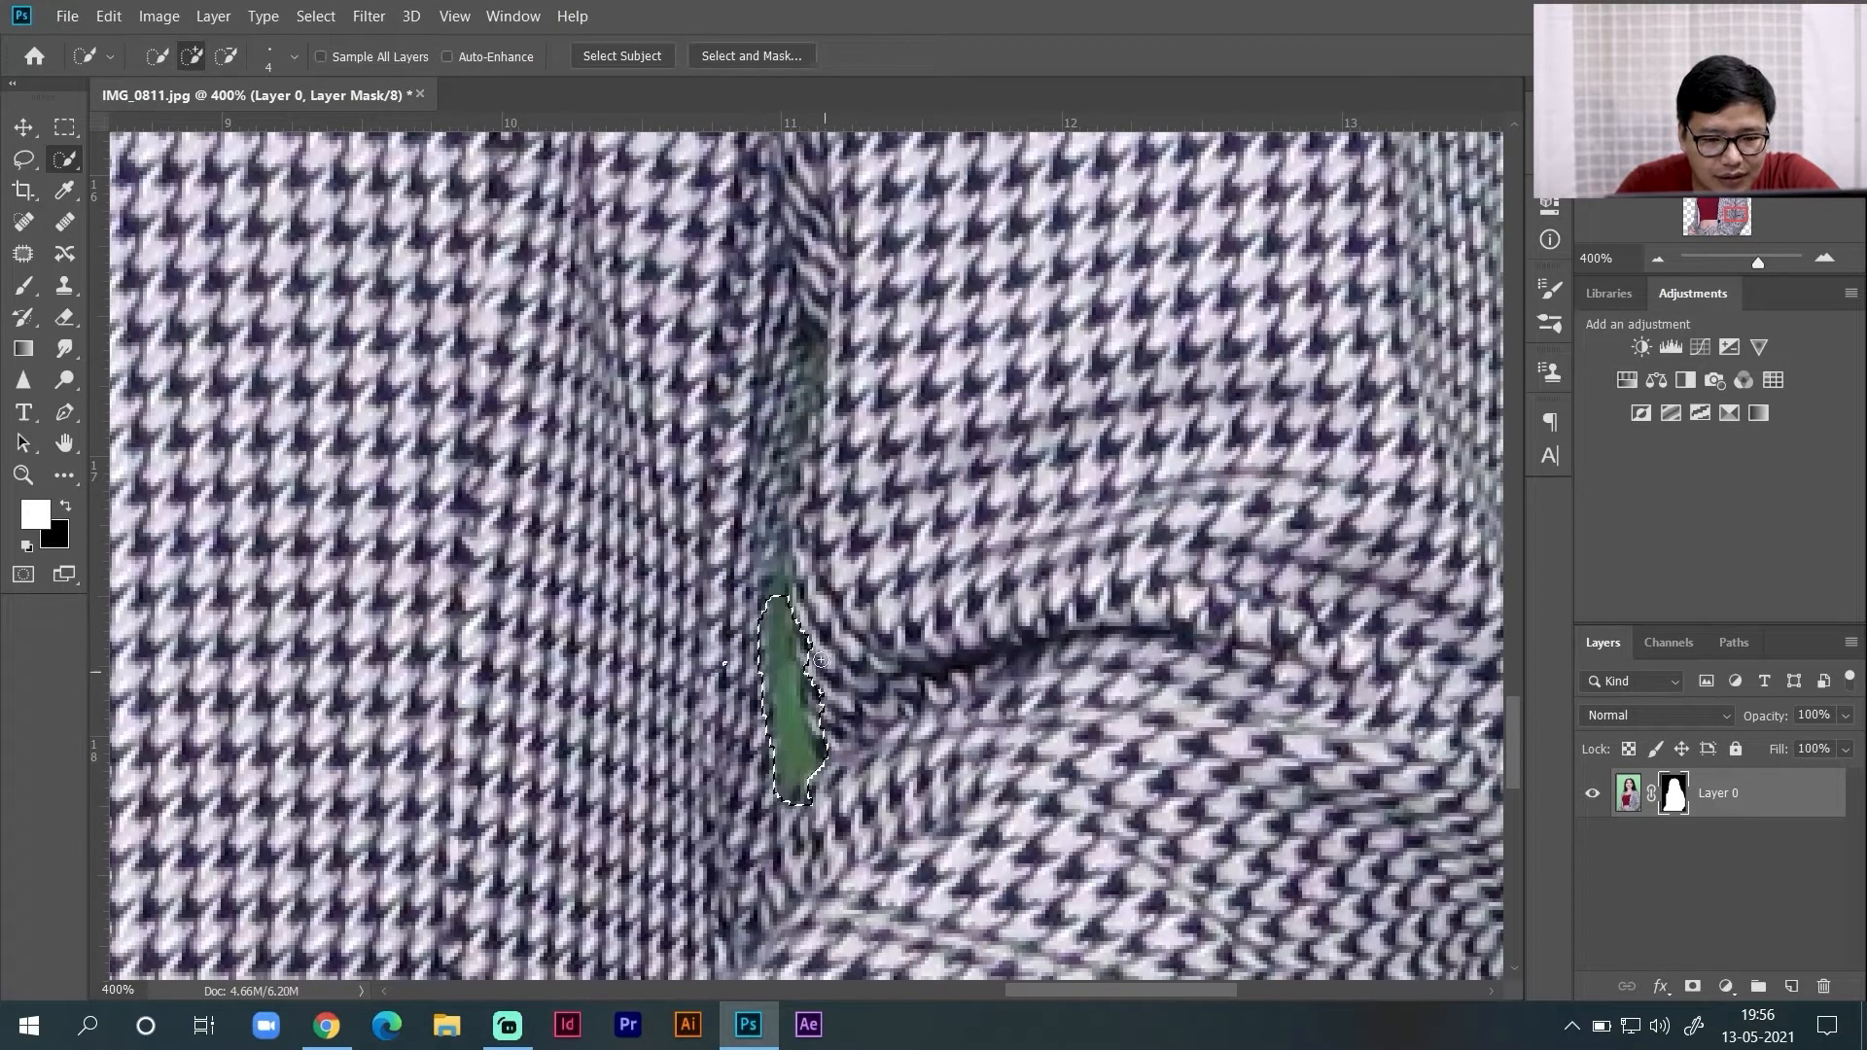
{"action": "key", "text": "alt"}
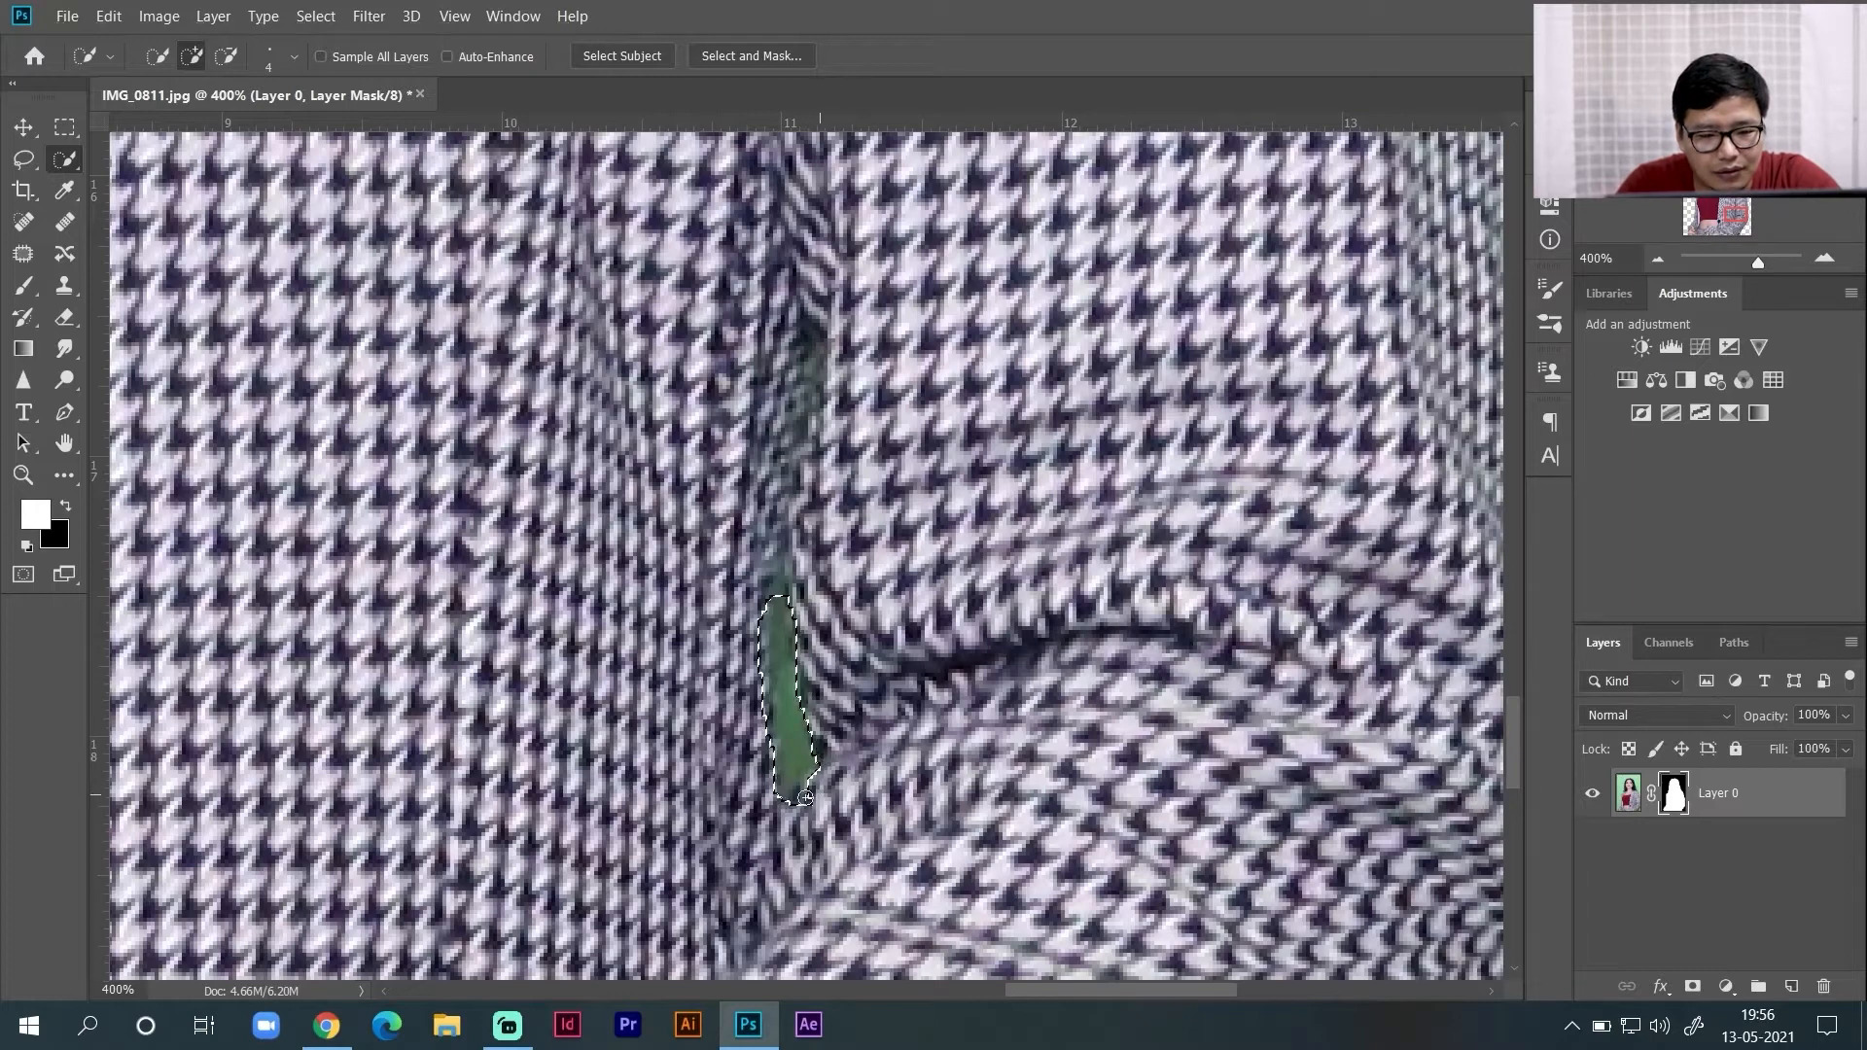
{"action": "key", "text": "alt"}
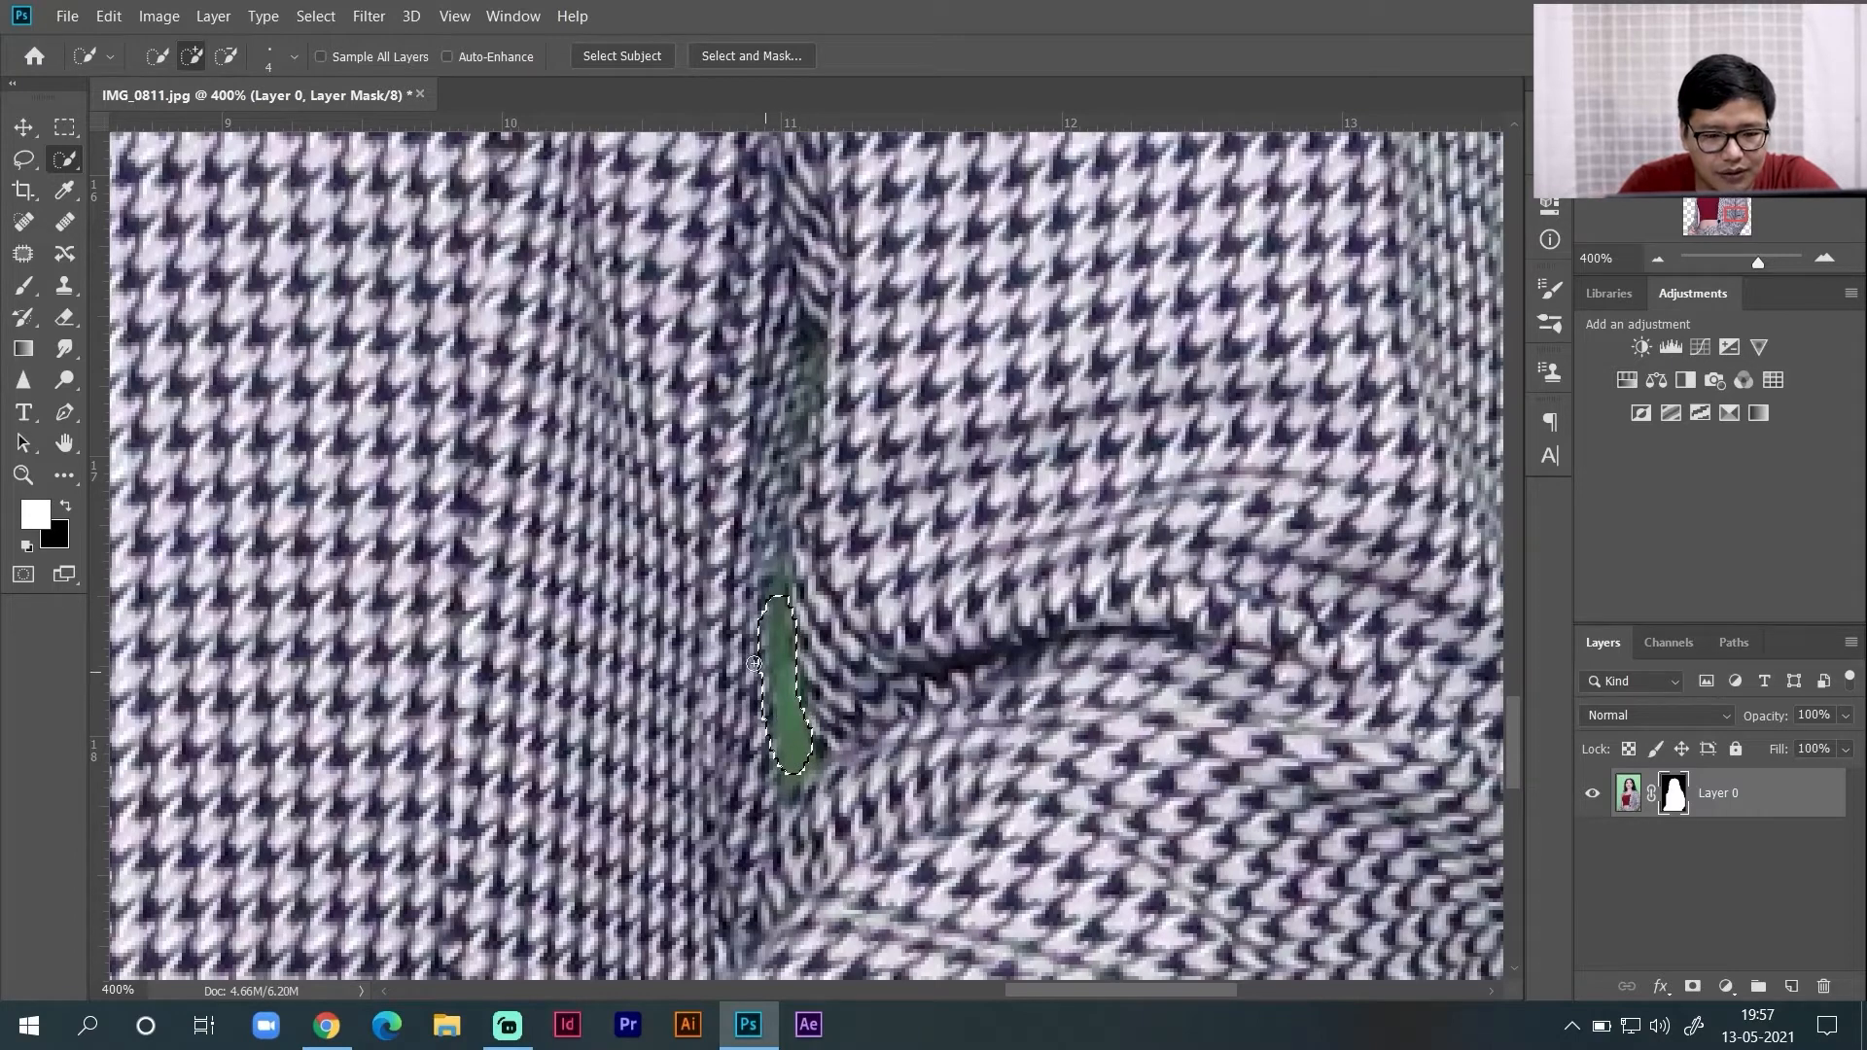
{"action": "key", "text": "alt"}
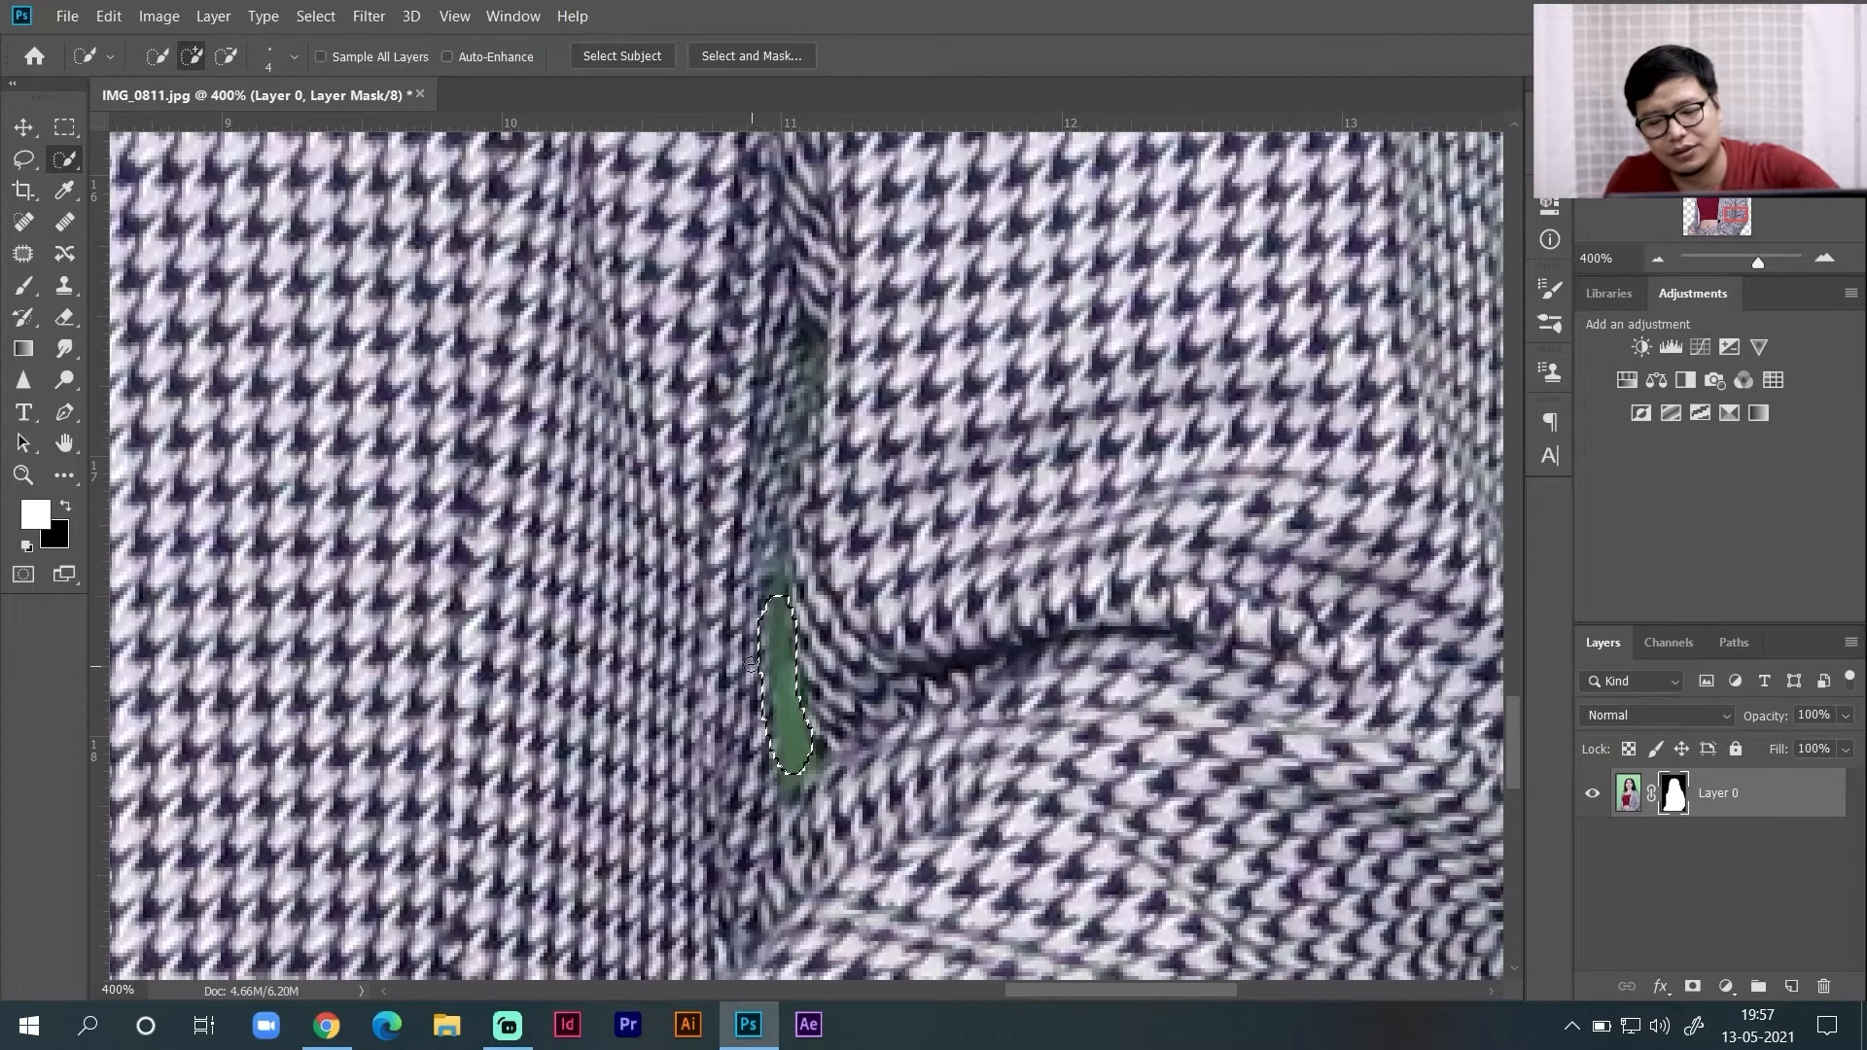
{"action": "key", "text": "alt"}
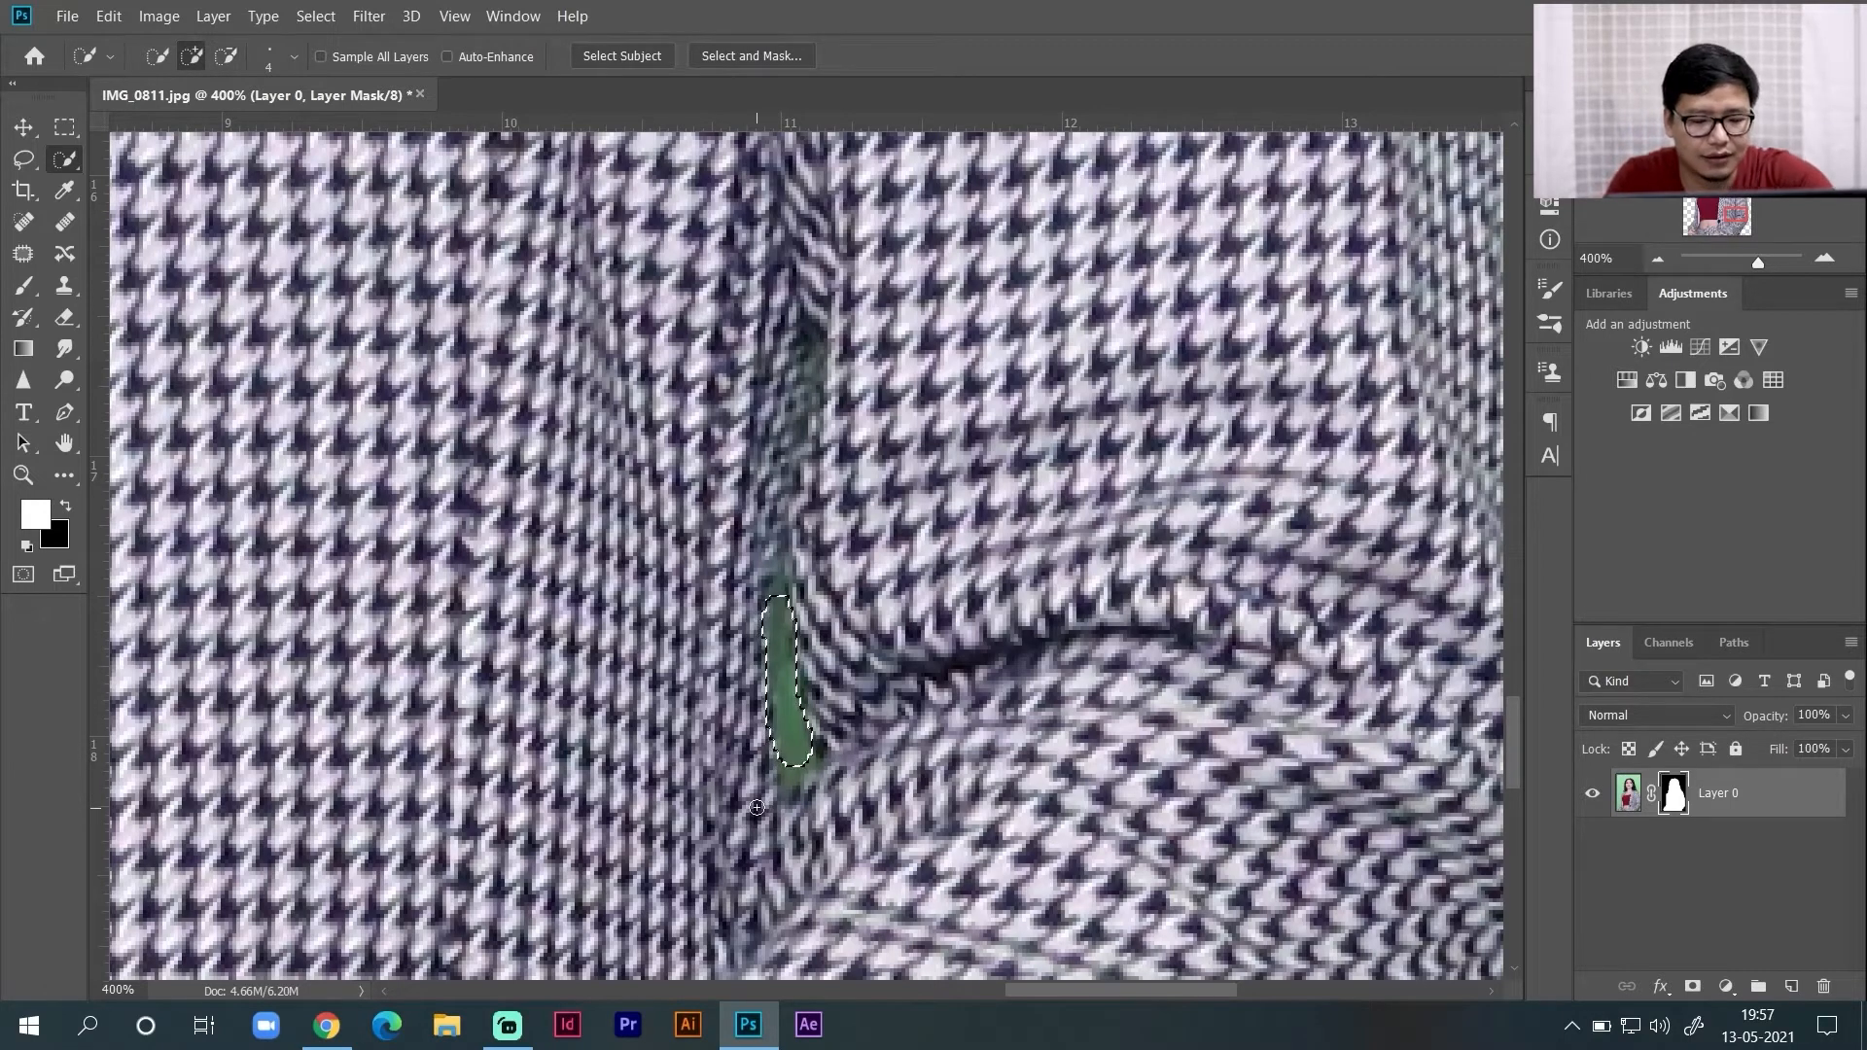
{"action": "key", "text": "Delete"}
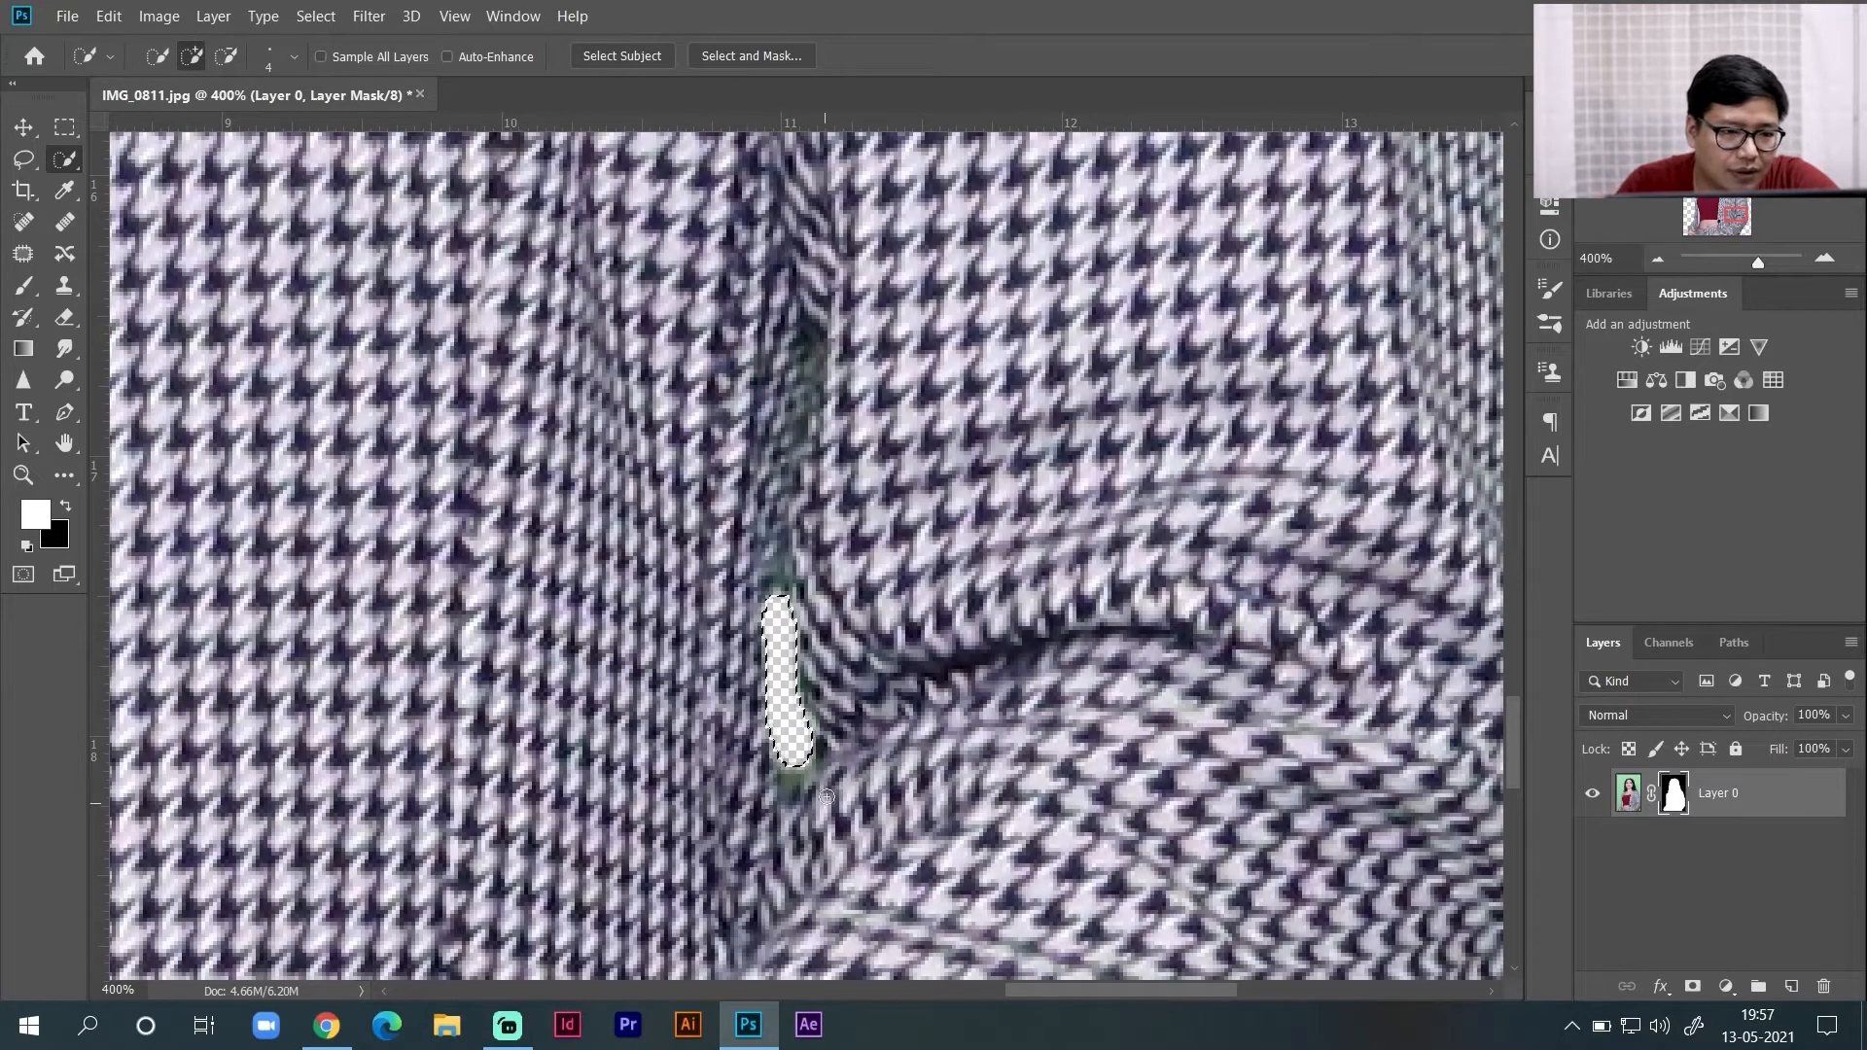
{"action": "key", "text": "ctrl+d"}
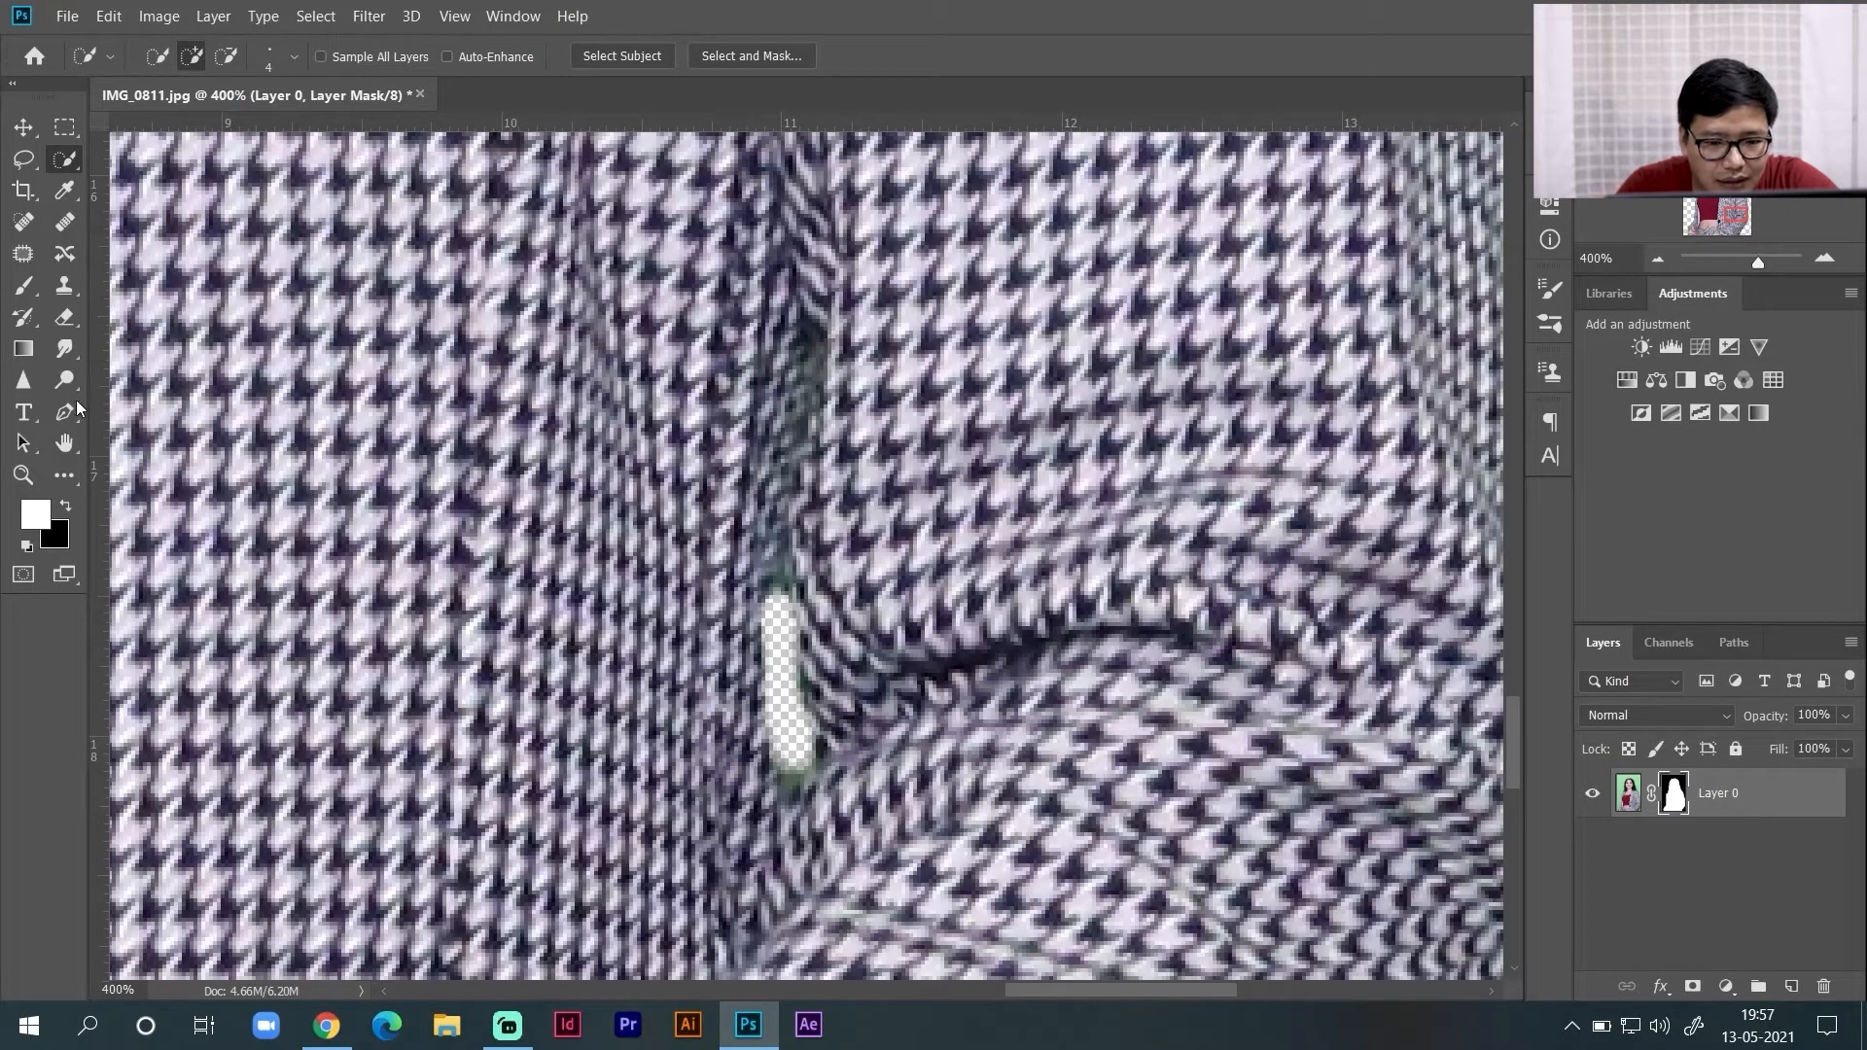
- Erase the remaining green fringe around the cleared gap with a size 5 Eraser at 22% opacity
{"action": "left_click", "coordinate": [65, 320]}
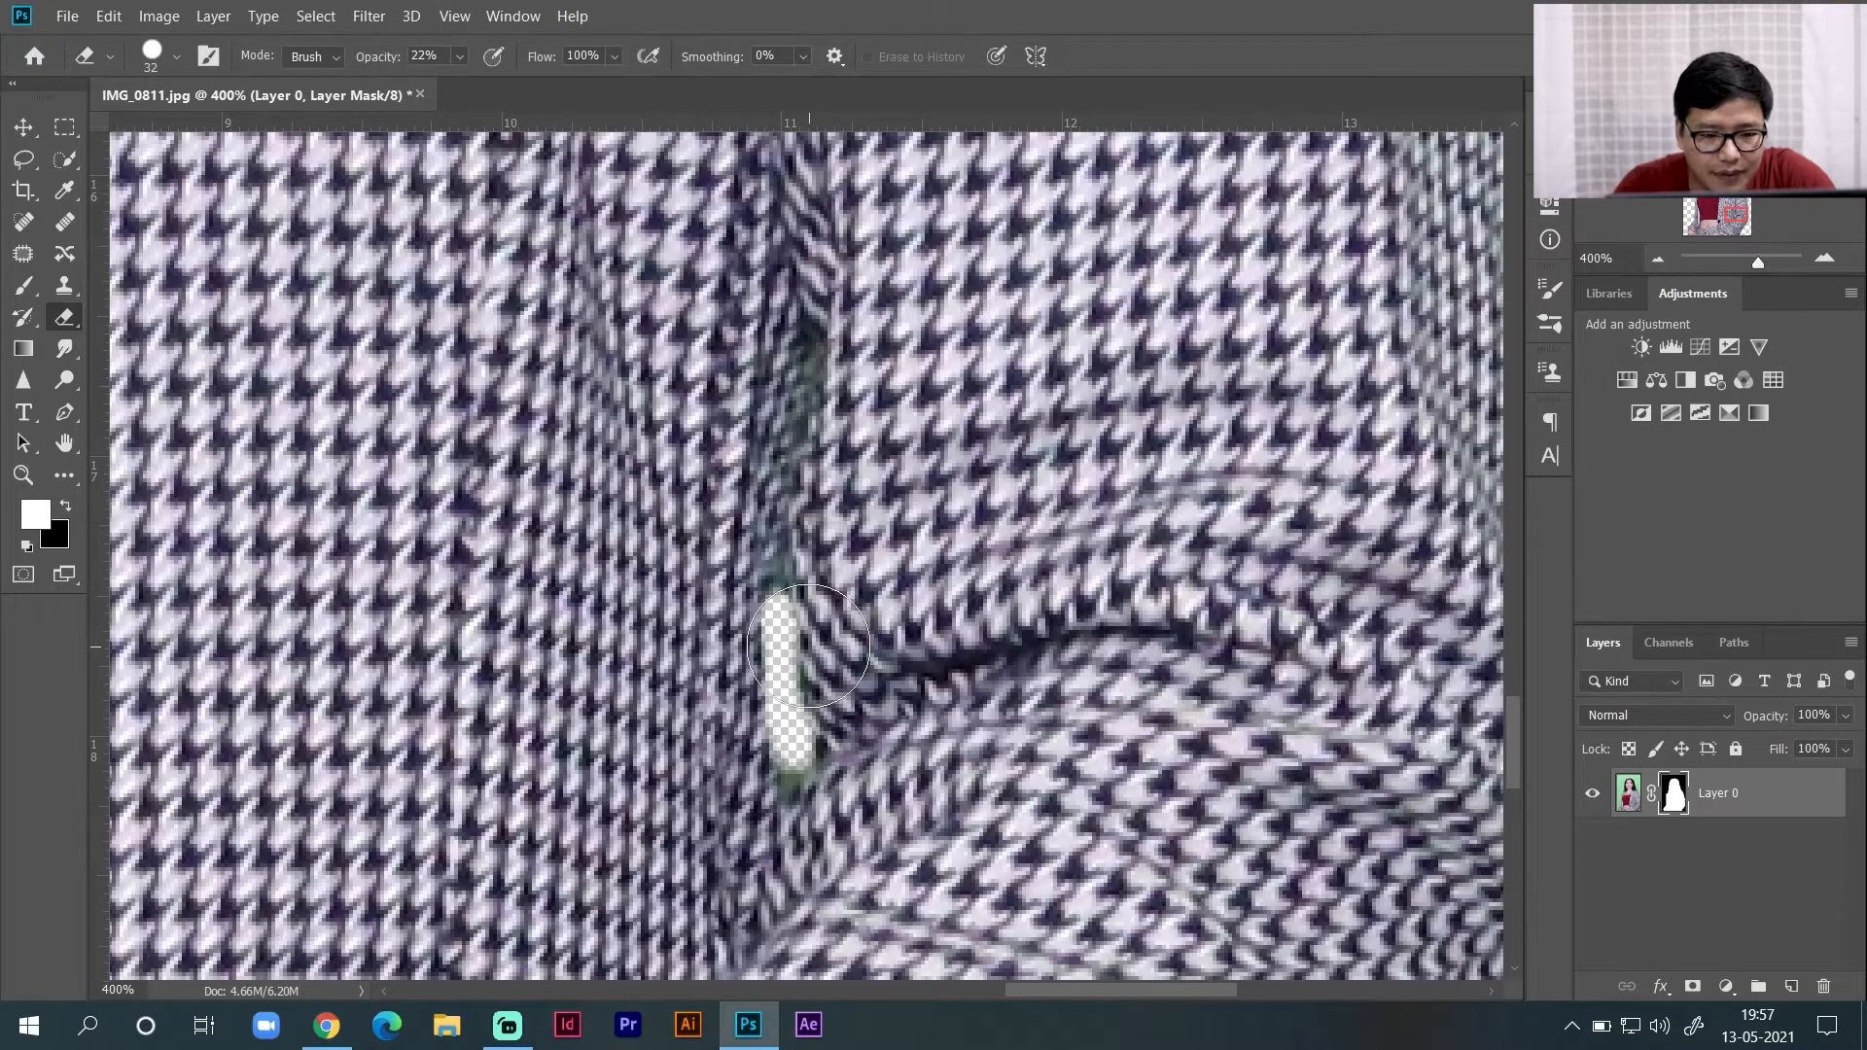
{"action": "key", "text": "bracketleft"}
{"action": "key", "text": "bracketleft"}
{"action": "key", "text": "bracketleft"}
{"action": "key", "text": "bracketleft"}
{"action": "key", "text": "bracketleft"}
{"action": "key", "text": "bracketleft"}
{"action": "key", "text": "bracketleft"}
{"action": "key", "text": "bracketleft"}
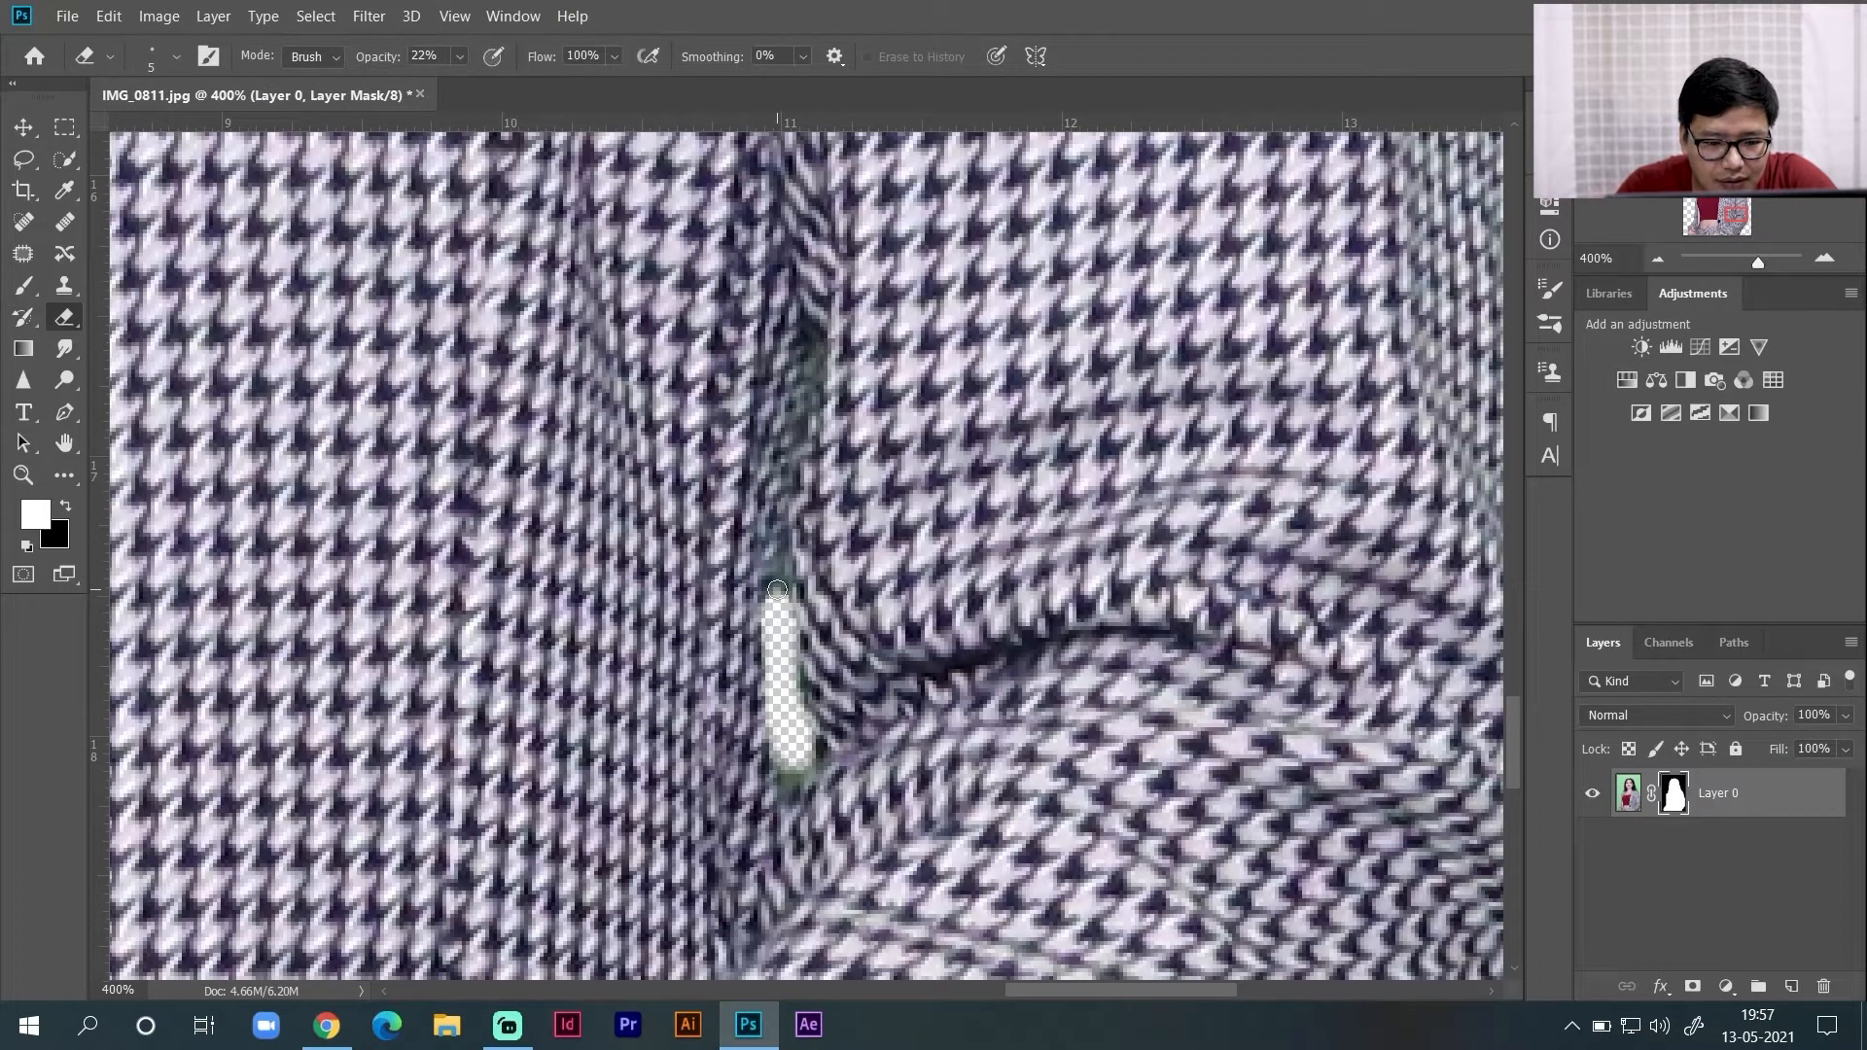
{"action": "left_click_drag", "start_coordinate": [775, 583], "coordinate": [778, 625]}
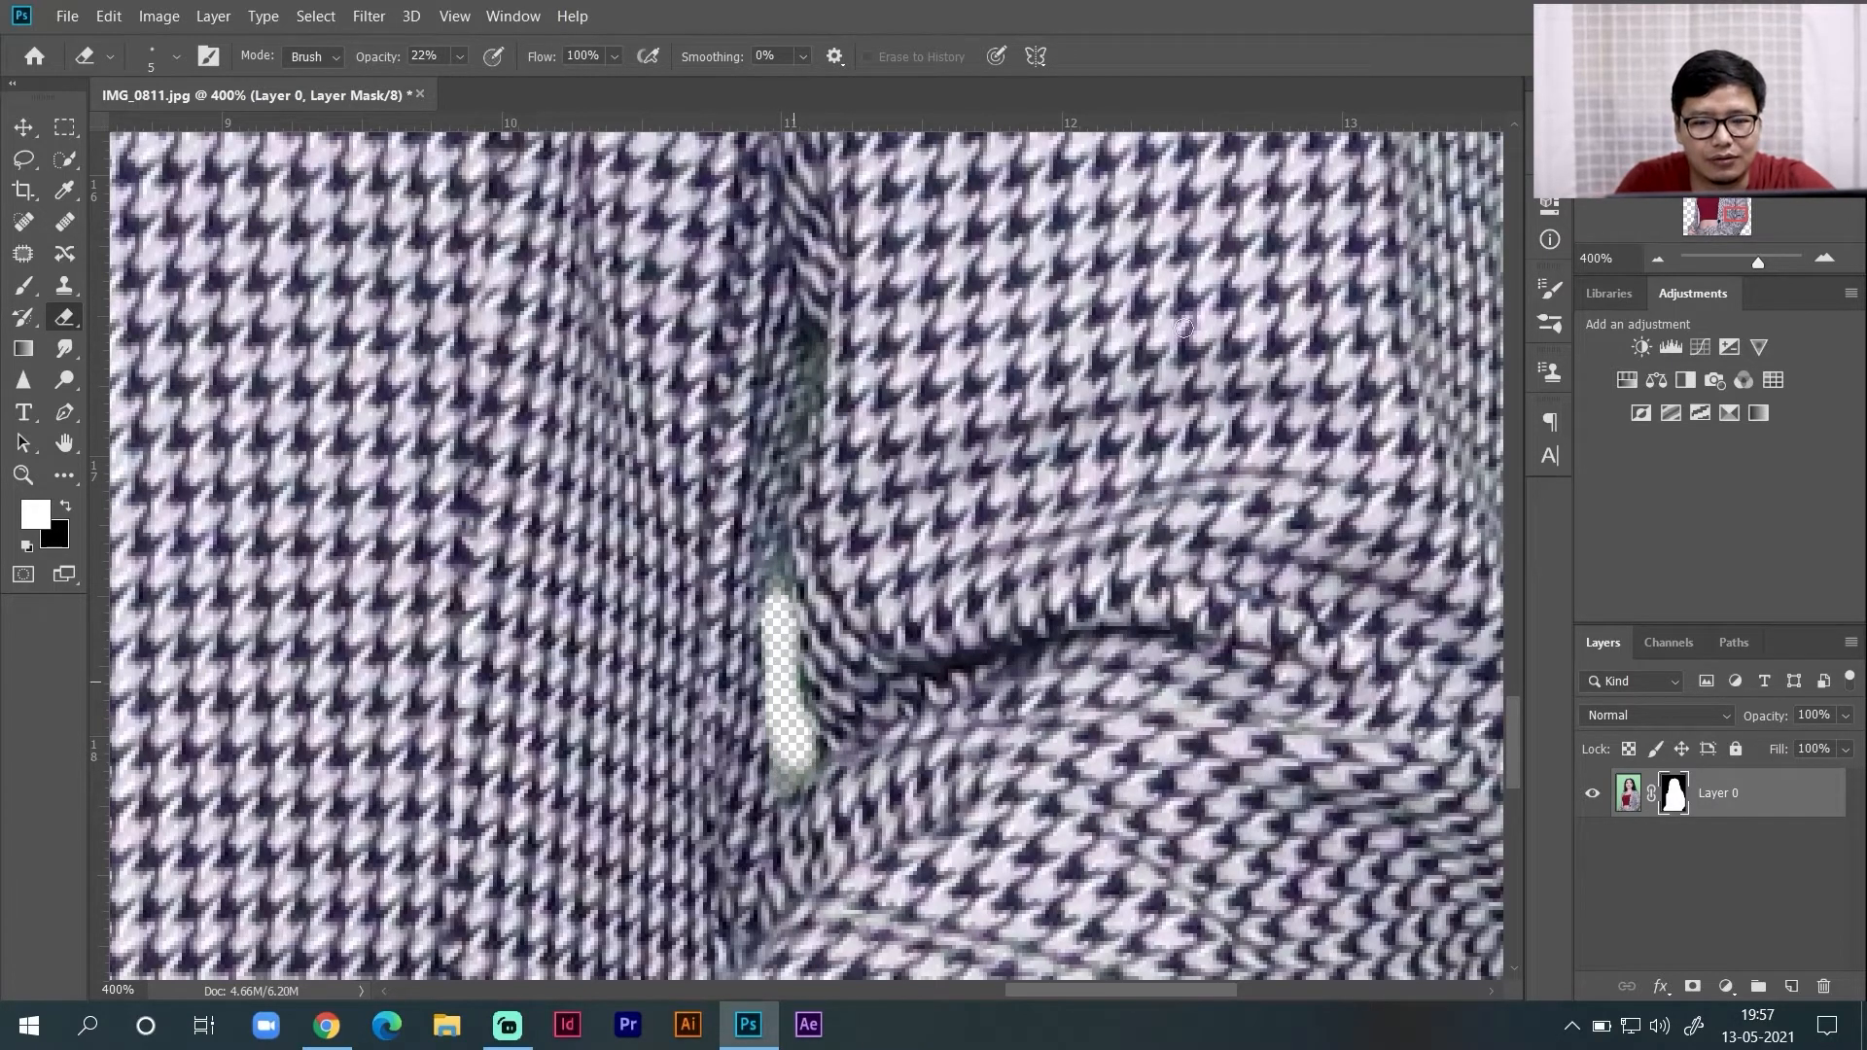
- Open the mask properties of Layer 0's layer mask
{"action": "mouse_move", "coordinate": [1738, 211]}
{"action": "left_mouse_down"}
{"action": "mouse_move", "coordinate": [1721, 163]}
{"action": "mouse_move", "coordinate": [1740, 181]}
{"action": "left_mouse_up"}
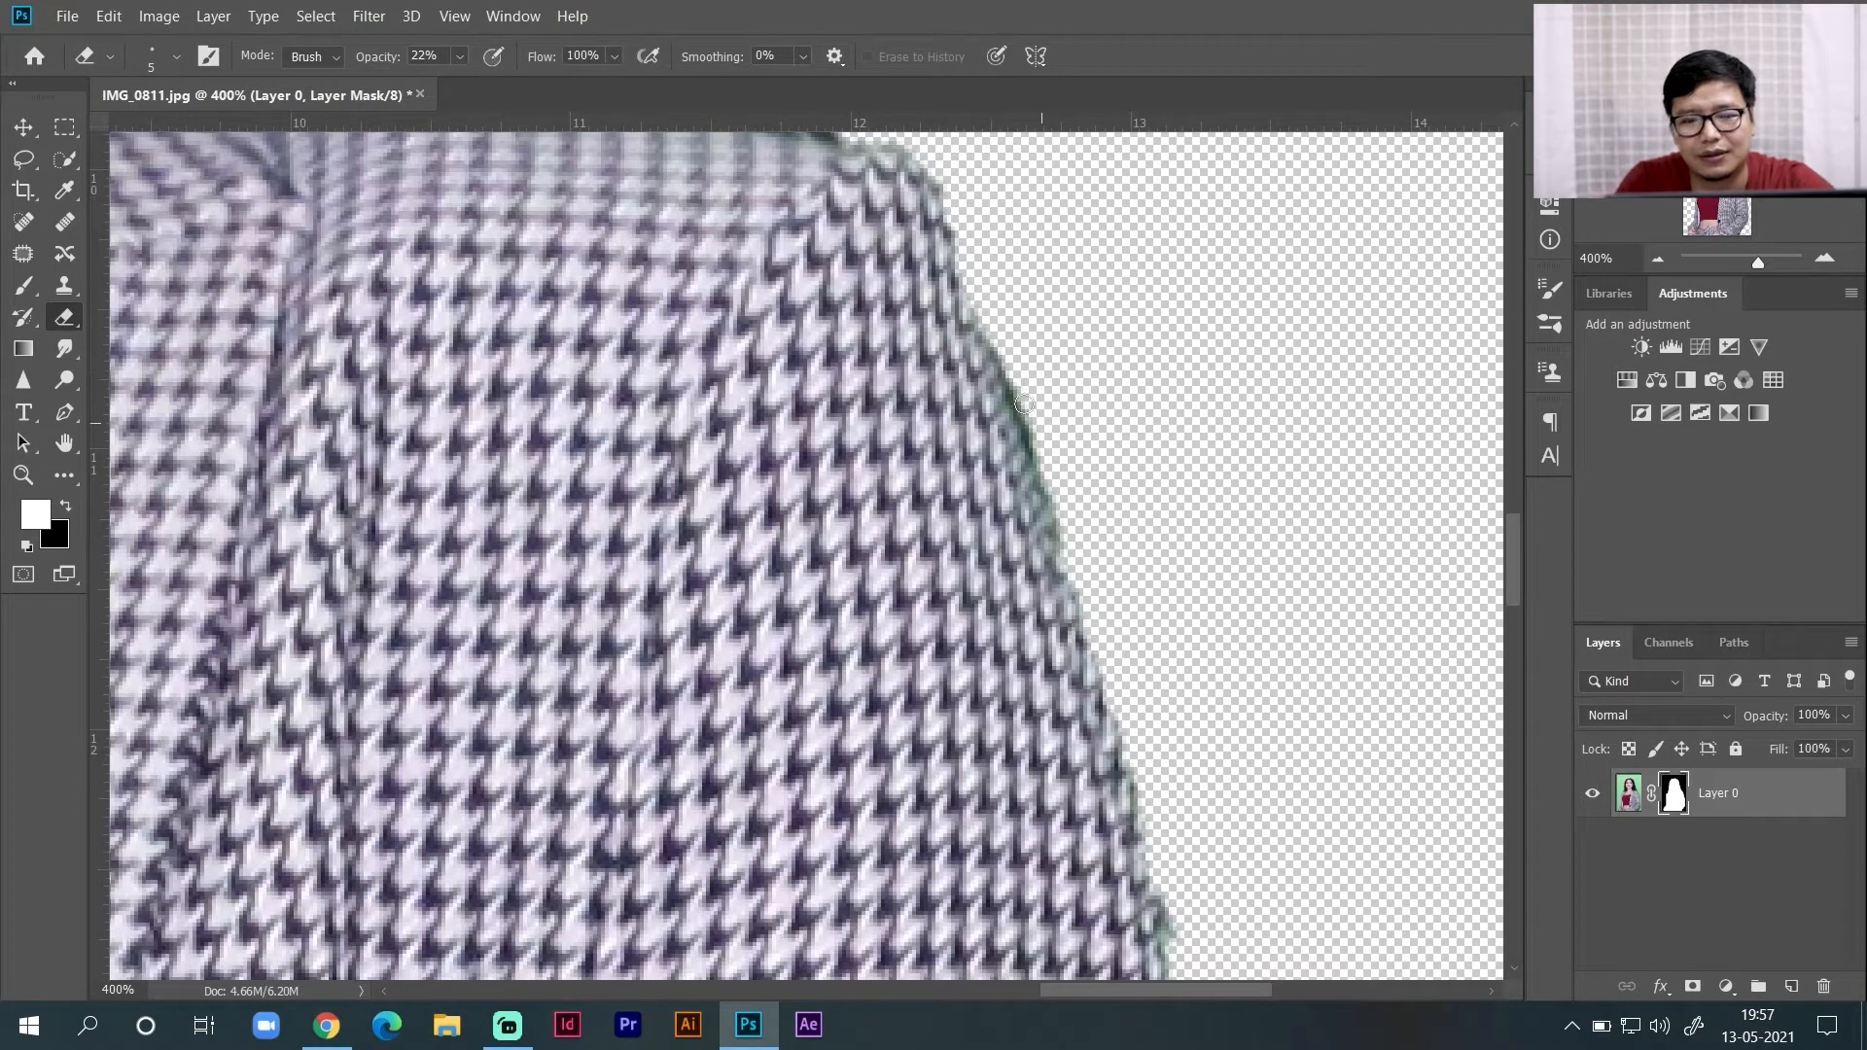
{"action": "left_click", "coordinate": [1659, 258]}
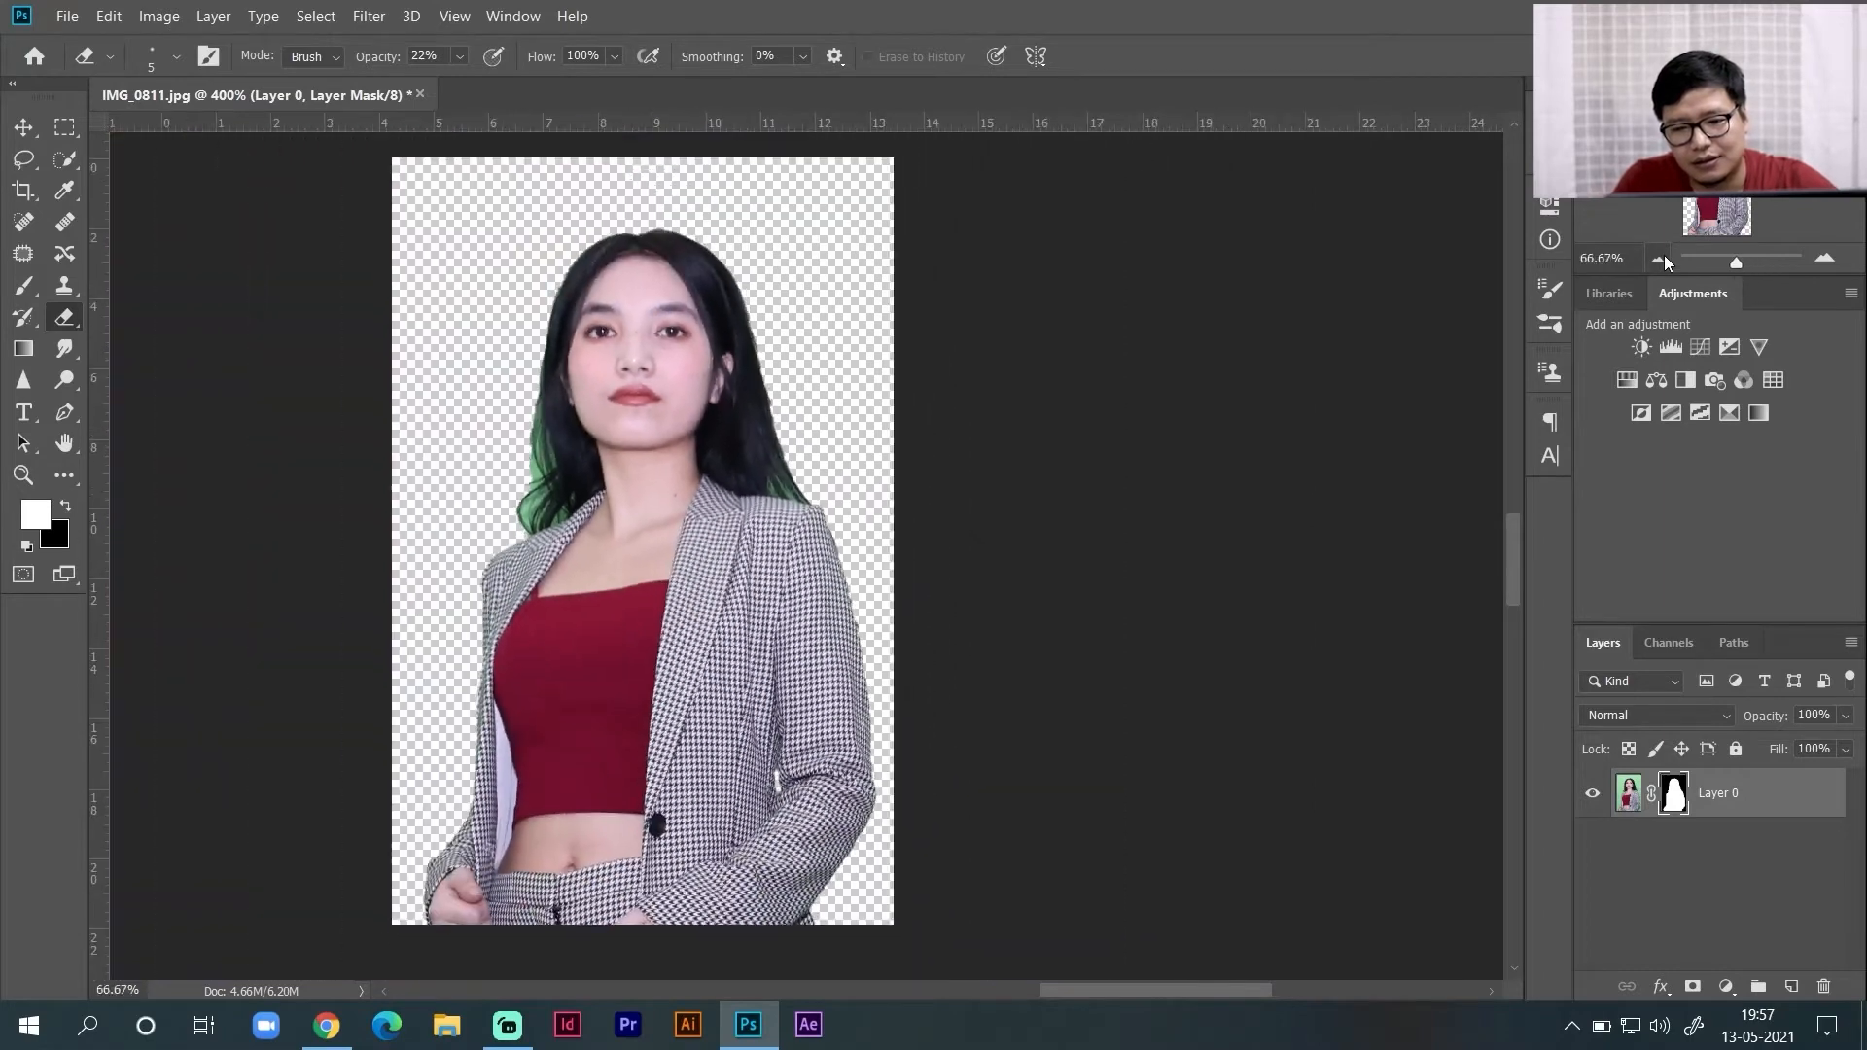
{"action": "left_click", "coordinate": [1660, 258]}
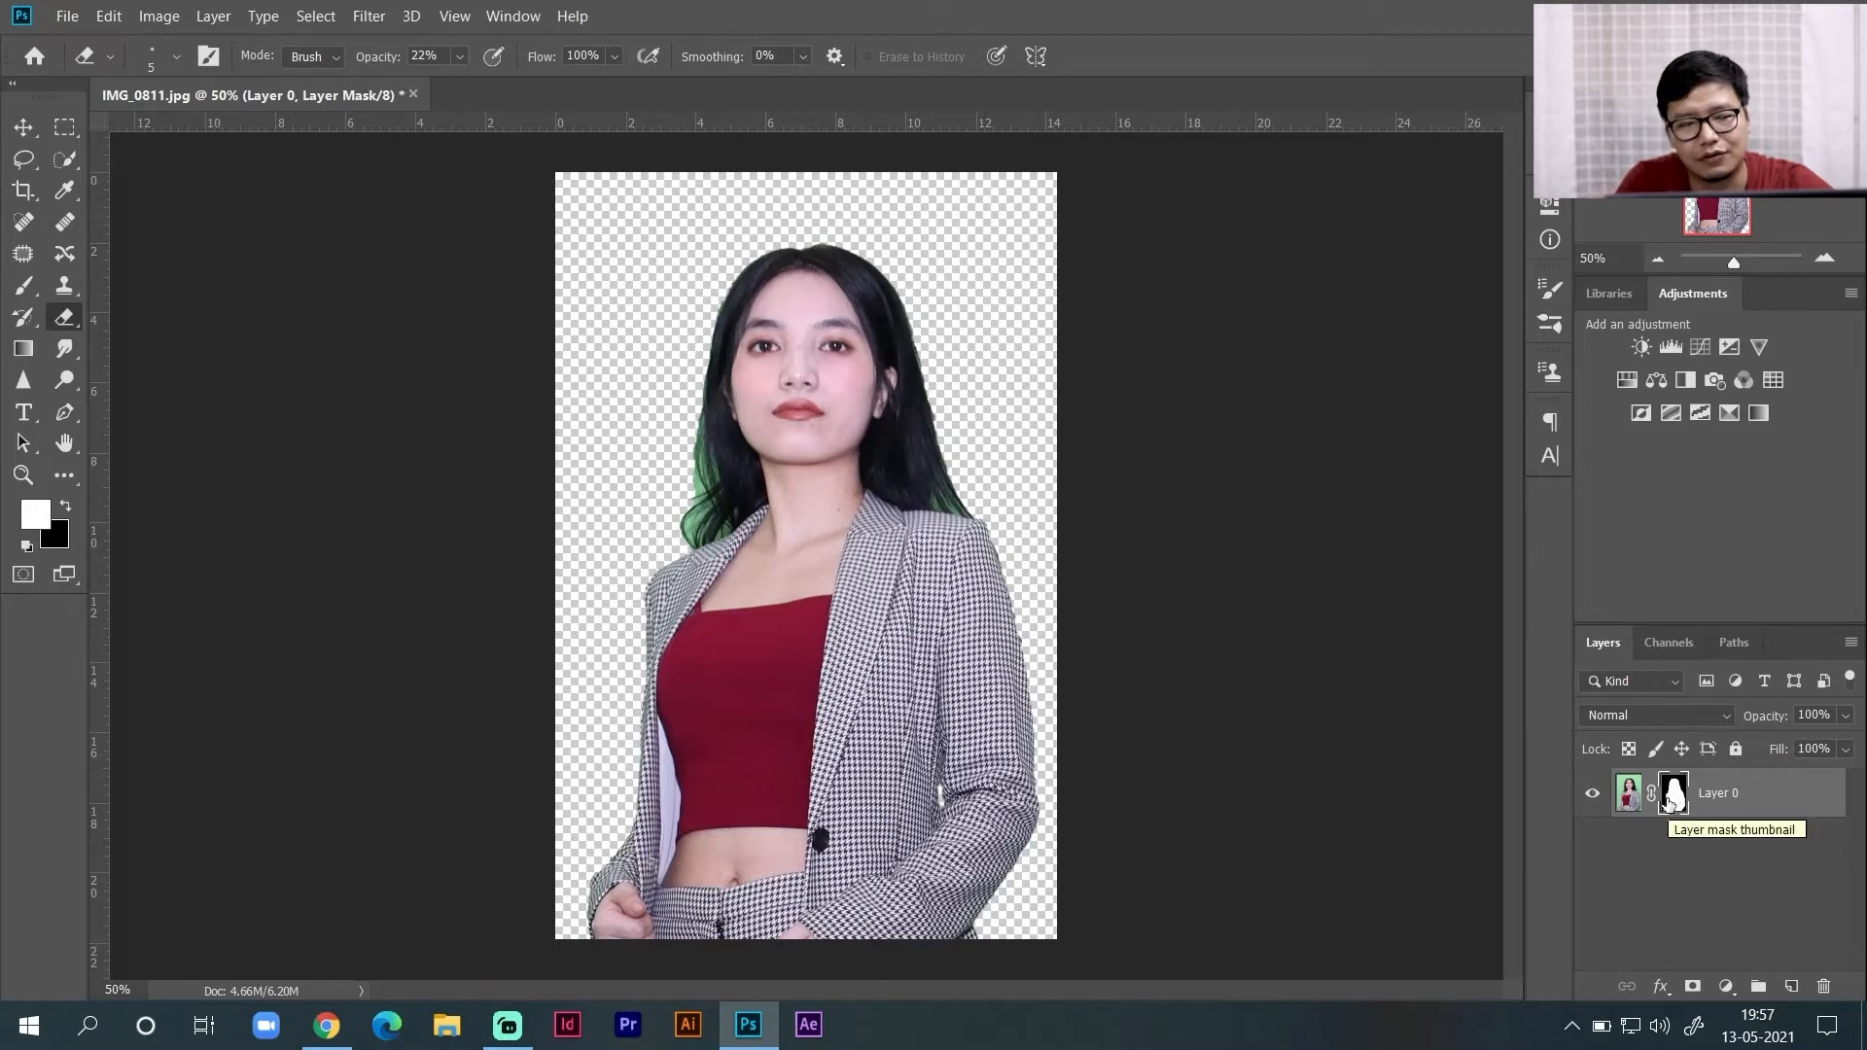
{"action": "double_click", "coordinate": [1669, 801]}
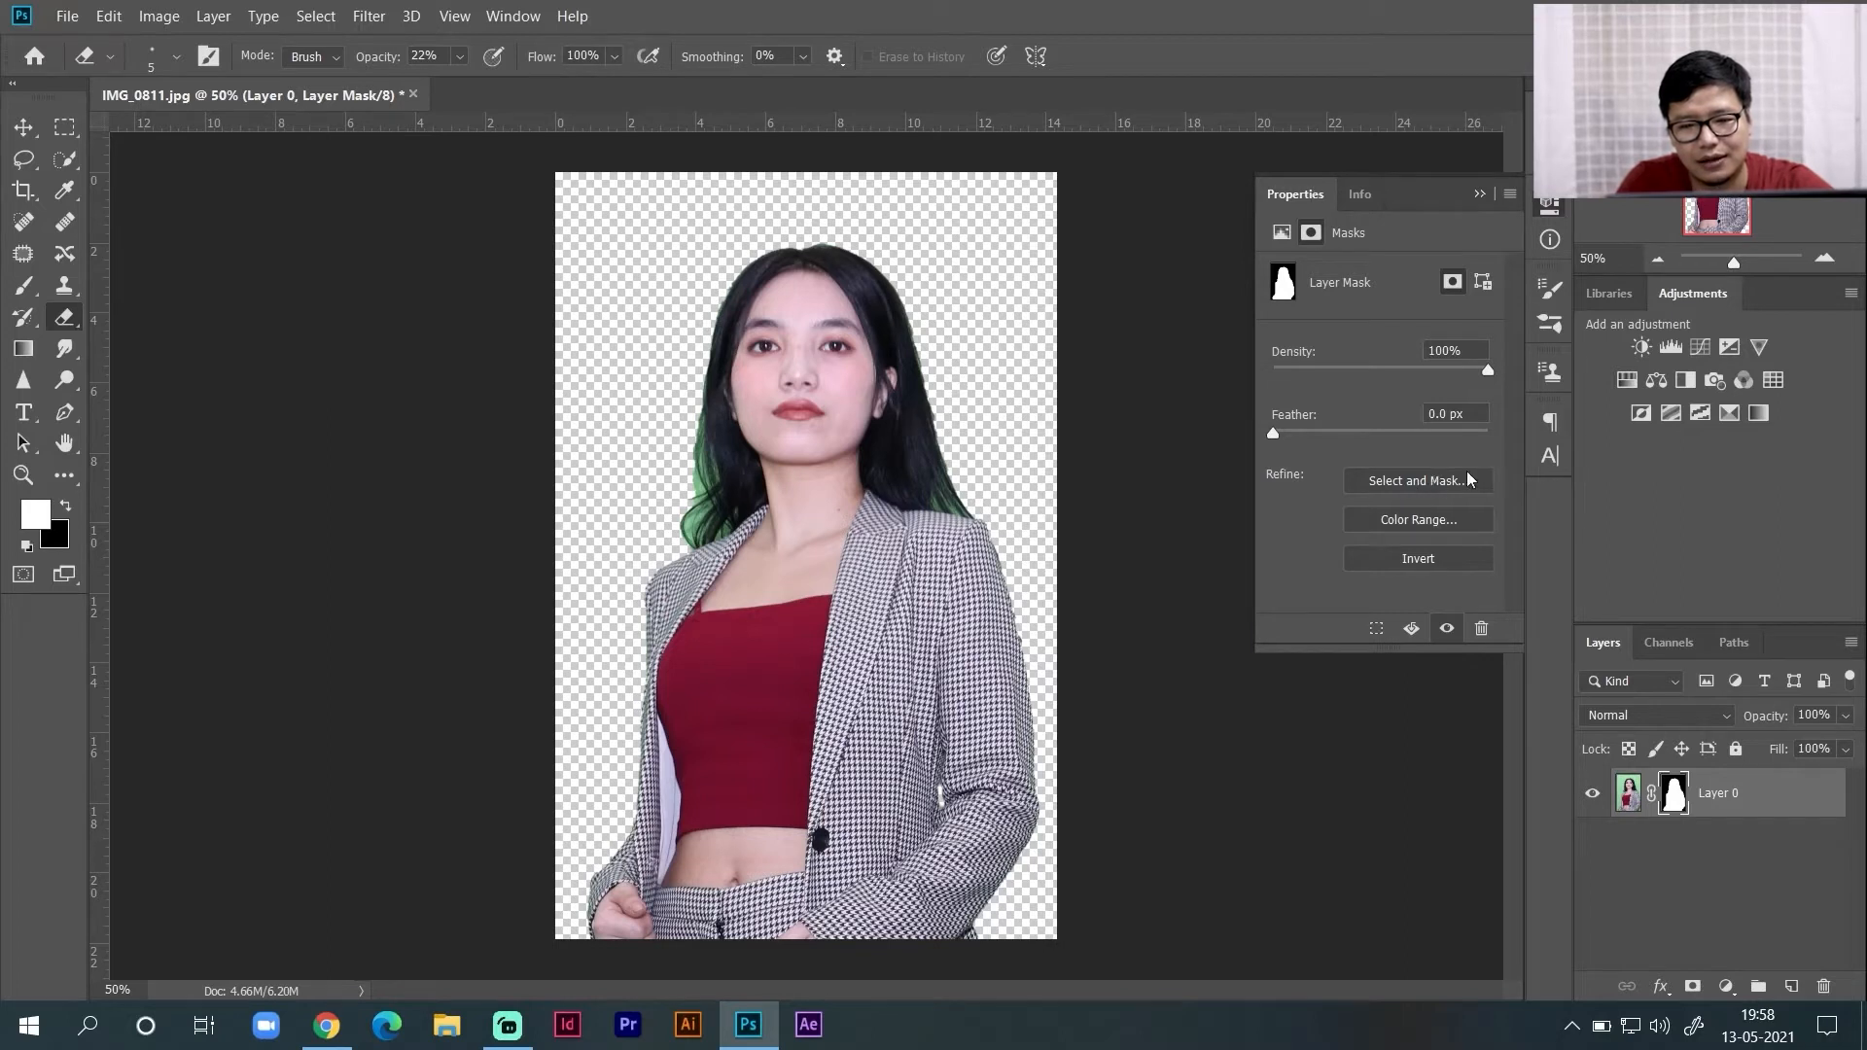
- Open Layer 0's mask in Select and Mask and keep the On Black view
{"action": "left_click", "coordinate": [1404, 486]}
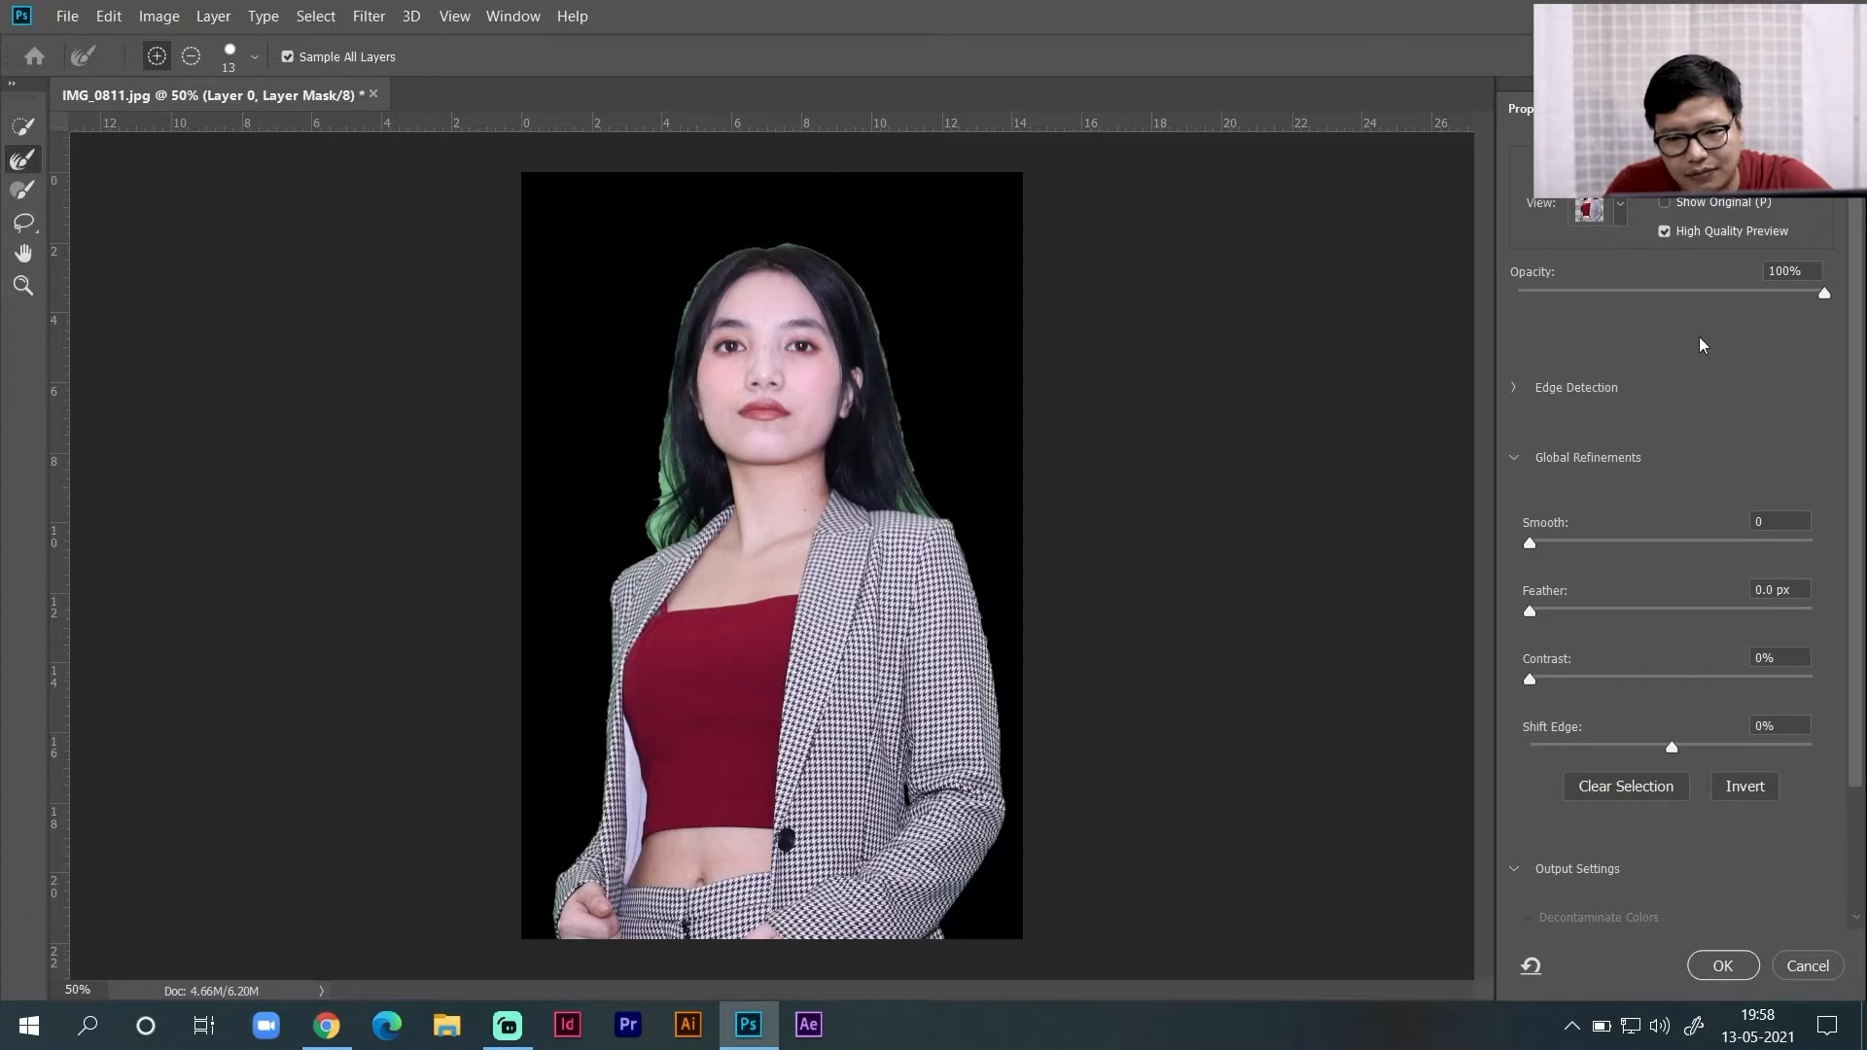
{"action": "left_click", "coordinate": [1591, 208]}
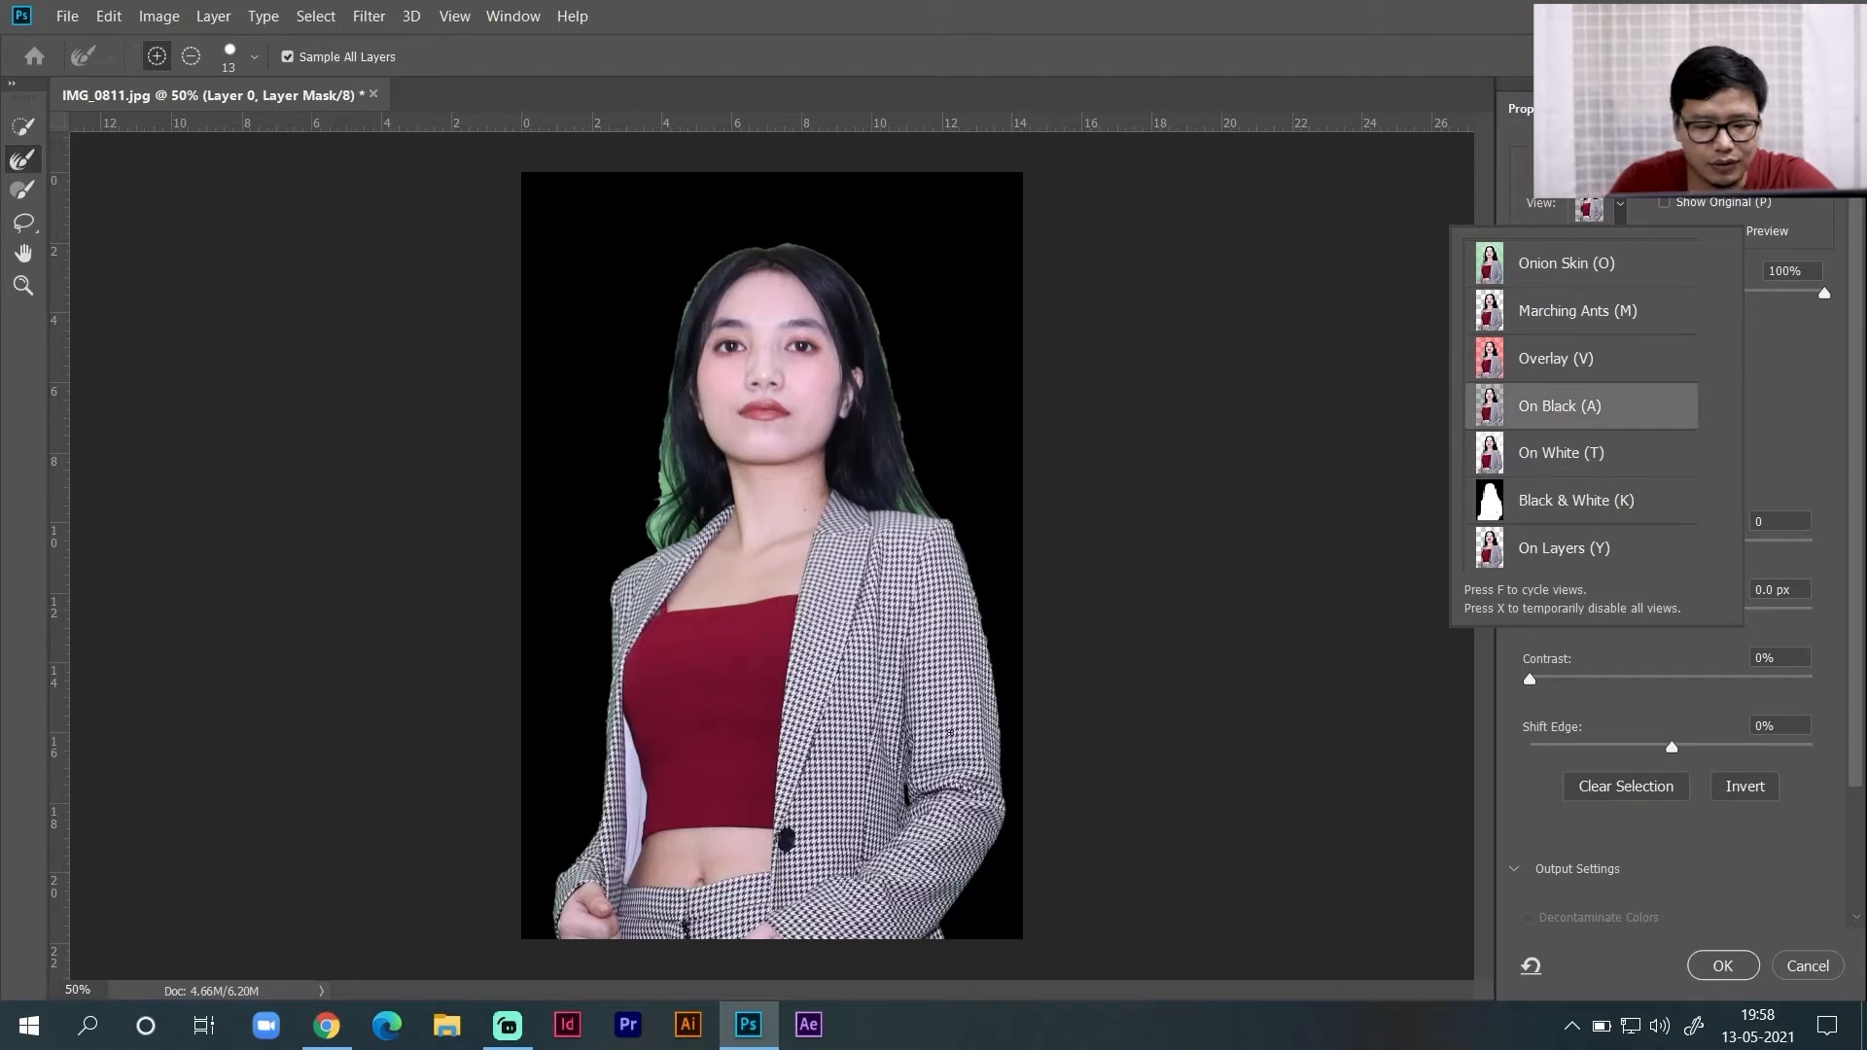
{"action": "left_click", "coordinate": [1798, 331]}
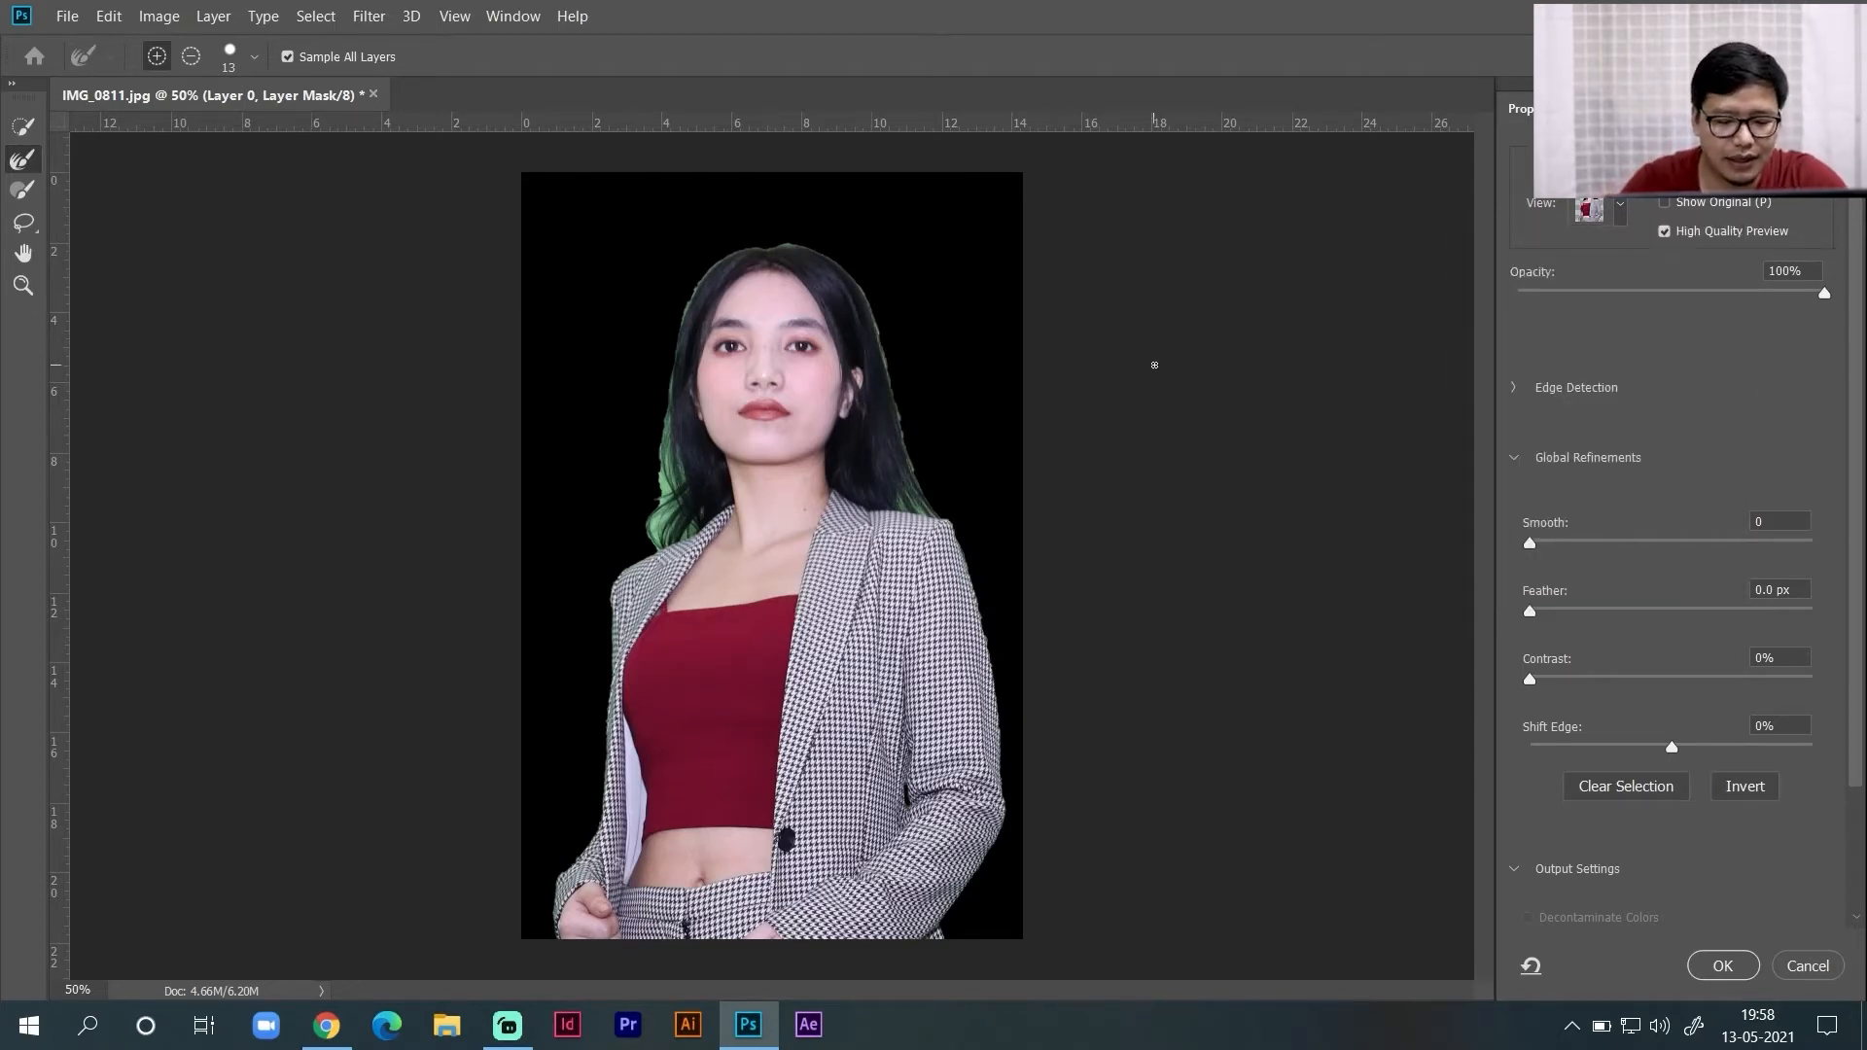
- Set the Smooth global refinement to 40 while checking the jacket's sleeve edge
{"action": "key", "text": "ctrl+plus"}
{"action": "key", "text": "ctrl+plus"}
{"action": "key", "text": "ctrl+plus"}
{"action": "key", "text": "ctrl+plus"}
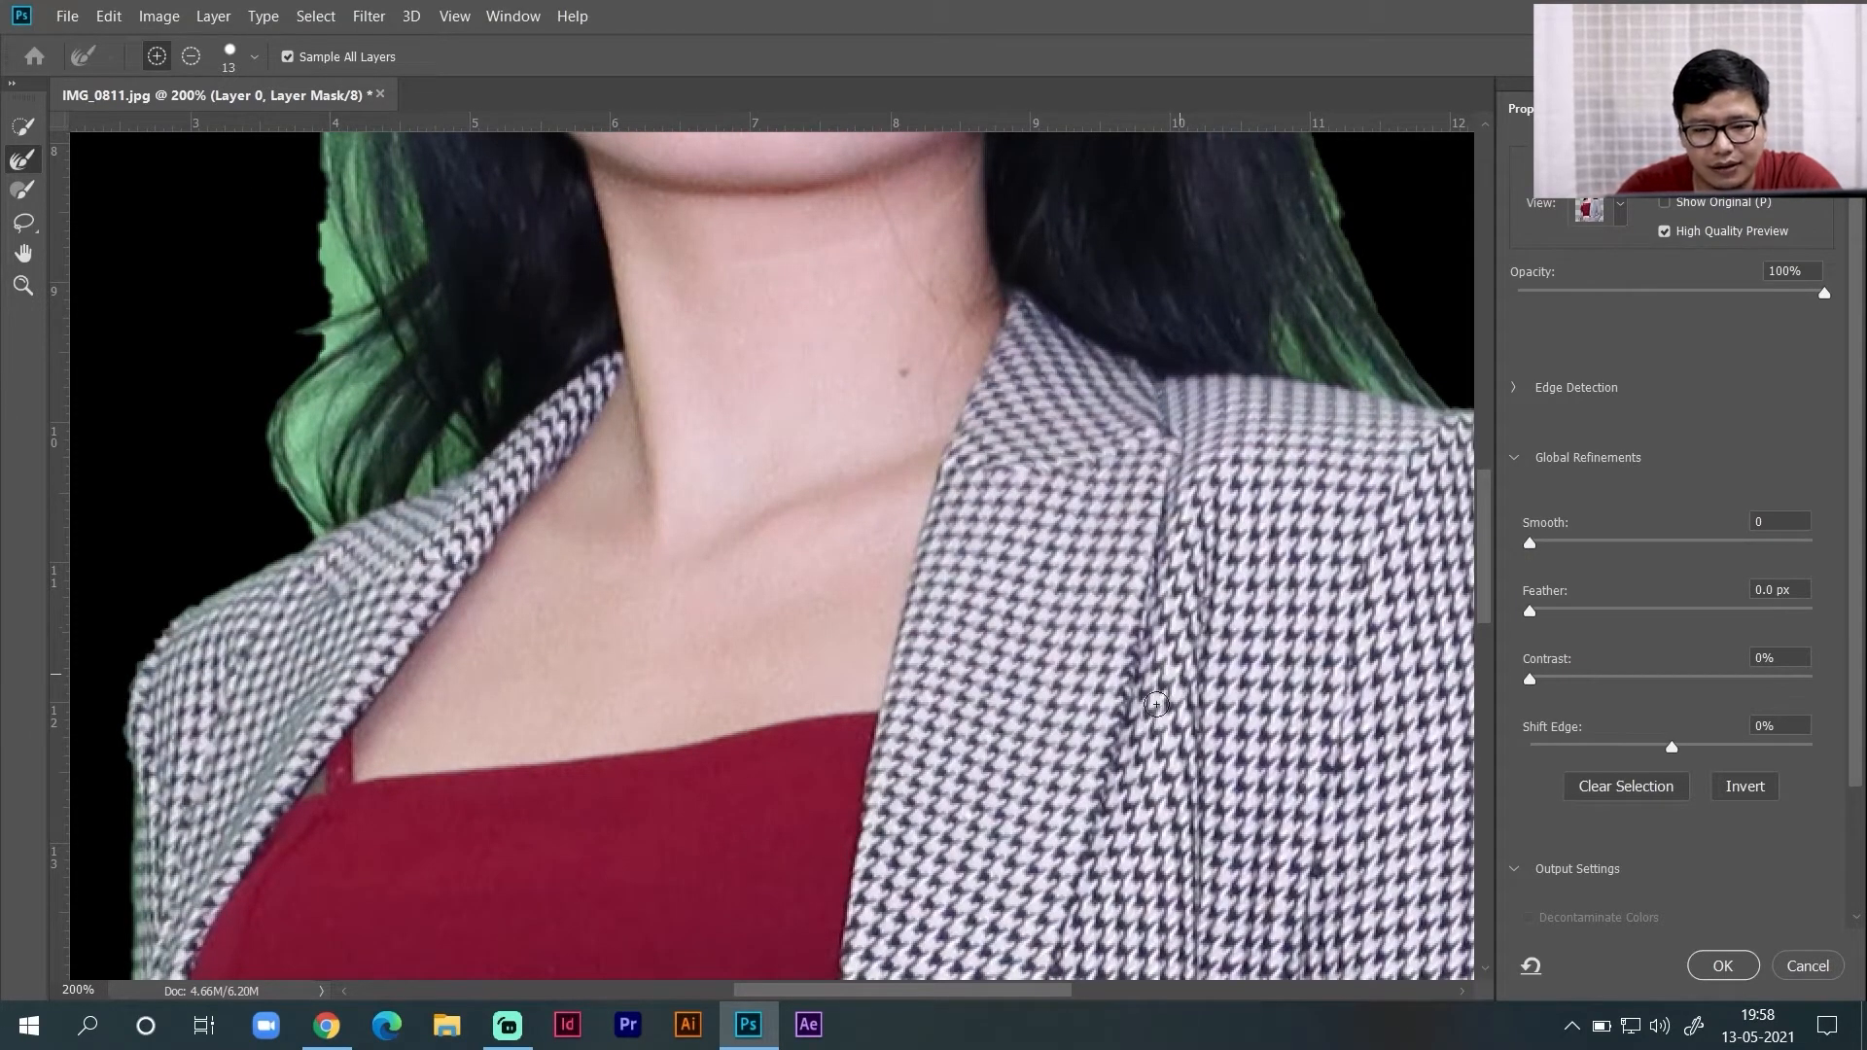
{"action": "left_click_drag", "start_coordinate": [1301, 819], "coordinate": [1100, 572]}
{"action": "left_click_drag", "start_coordinate": [953, 680], "coordinate": [994, 598]}
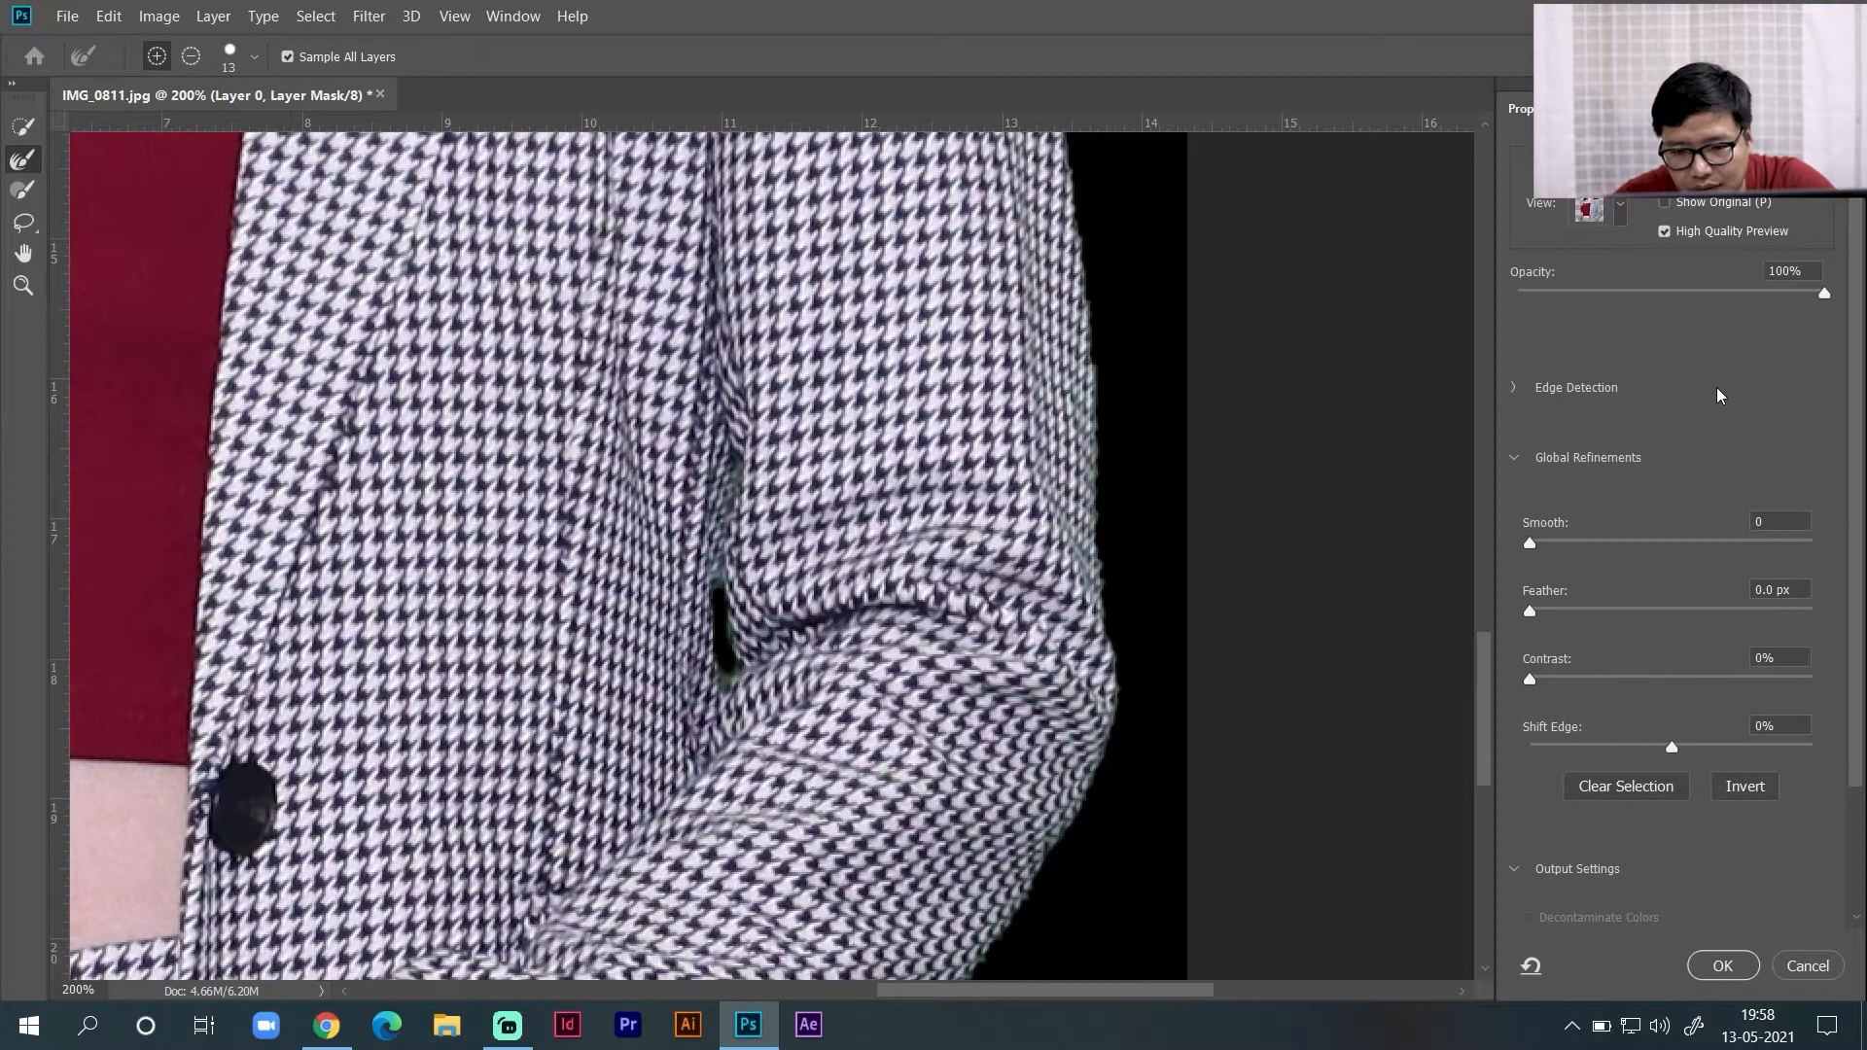
{"action": "left_click", "coordinate": [1515, 459]}
{"action": "left_click", "coordinate": [1513, 457]}
{"action": "left_click_drag", "start_coordinate": [1533, 546], "coordinate": [1643, 566]}
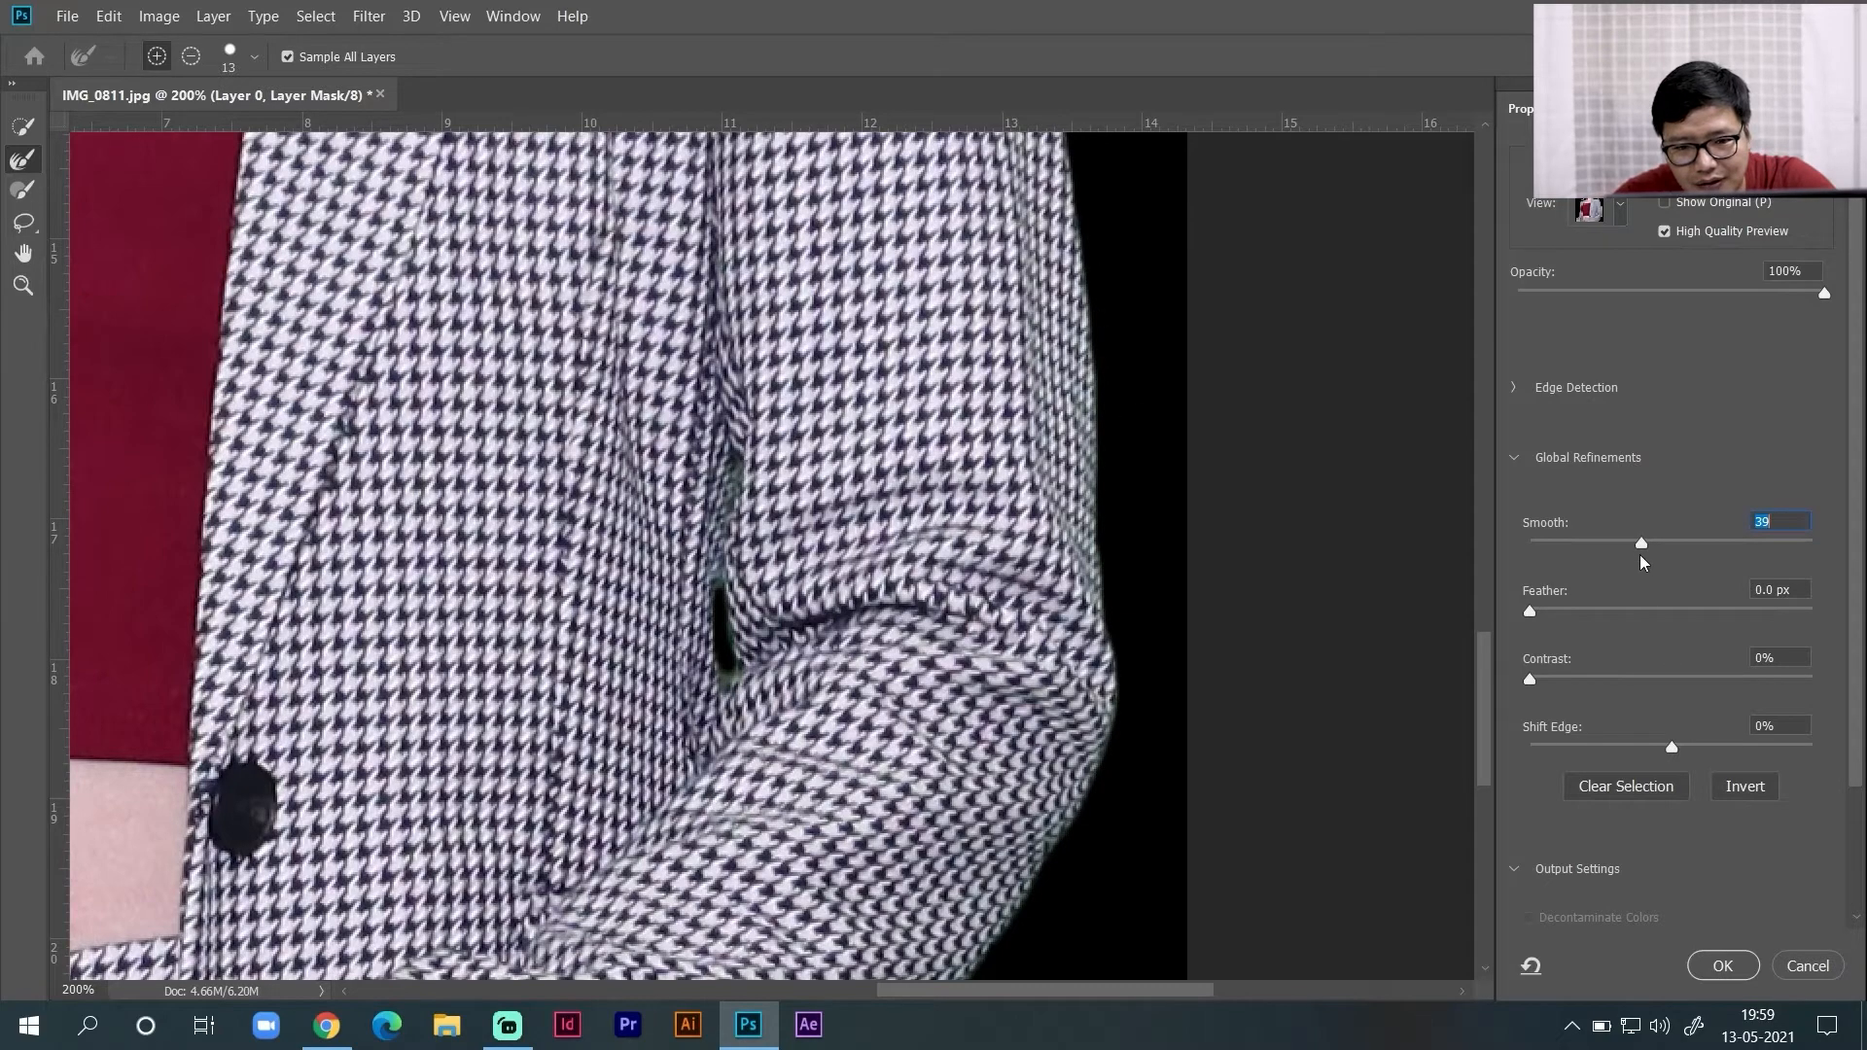
{"action": "mouse_move", "coordinate": [1642, 546]}
{"action": "left_mouse_down"}
{"action": "mouse_move", "coordinate": [1502, 558]}
{"action": "mouse_move", "coordinate": [1643, 568]}
{"action": "left_mouse_up"}
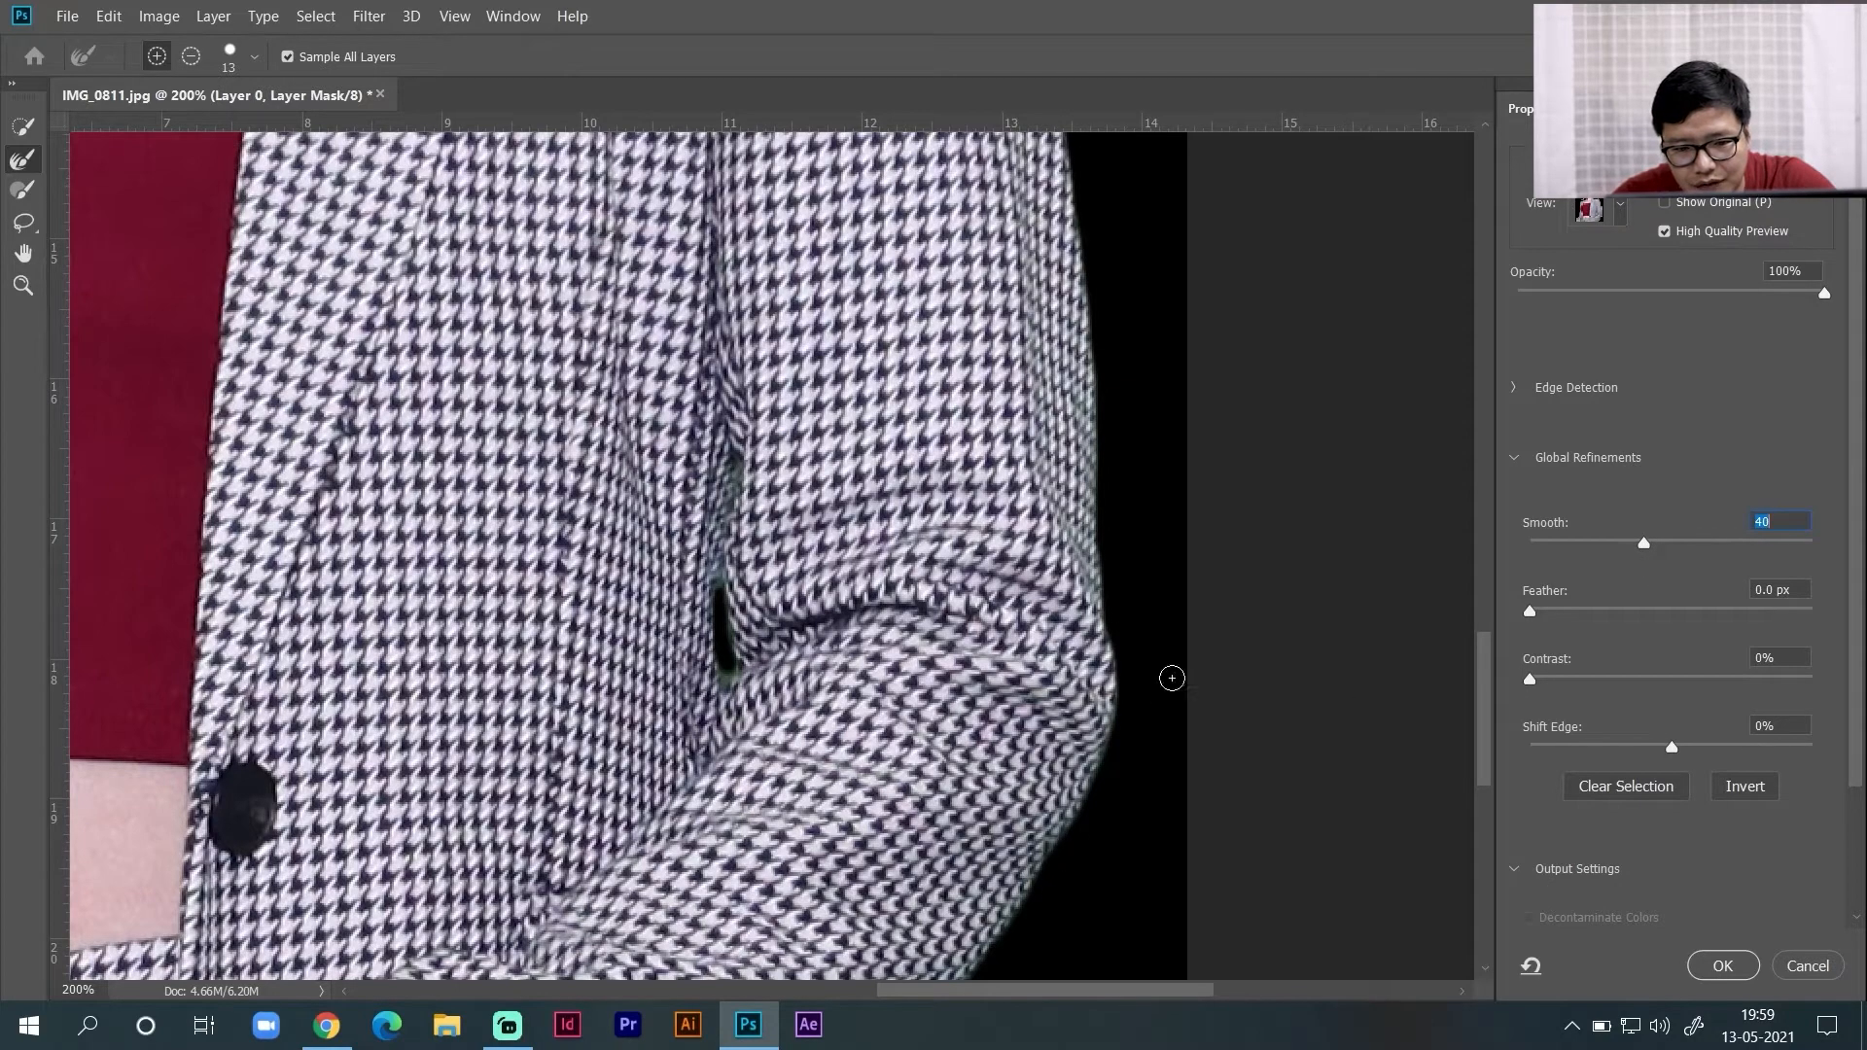
- Leave the mask edge's Feather at 0.0 px and set its Contrast to 9%
{"action": "left_click_drag", "start_coordinate": [1529, 613], "coordinate": [1490, 637]}
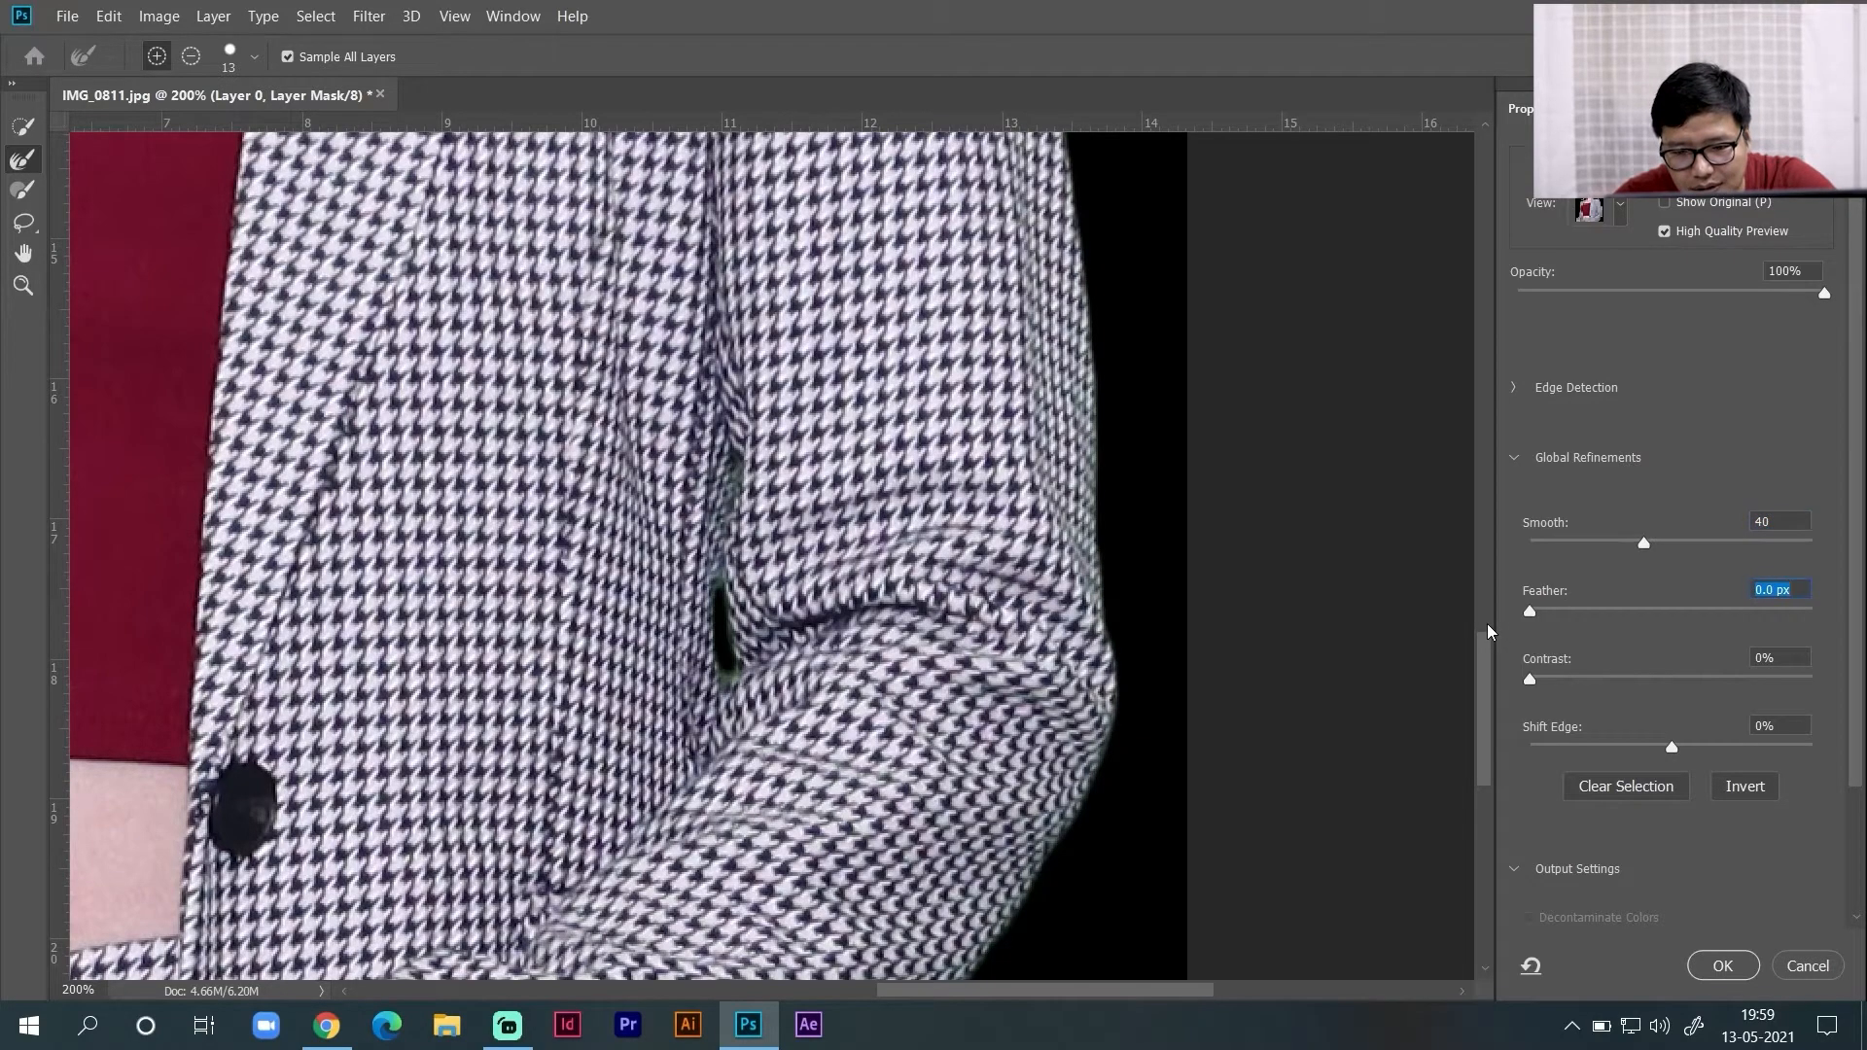
{"action": "left_click_drag", "start_coordinate": [1532, 685], "coordinate": [1630, 700]}
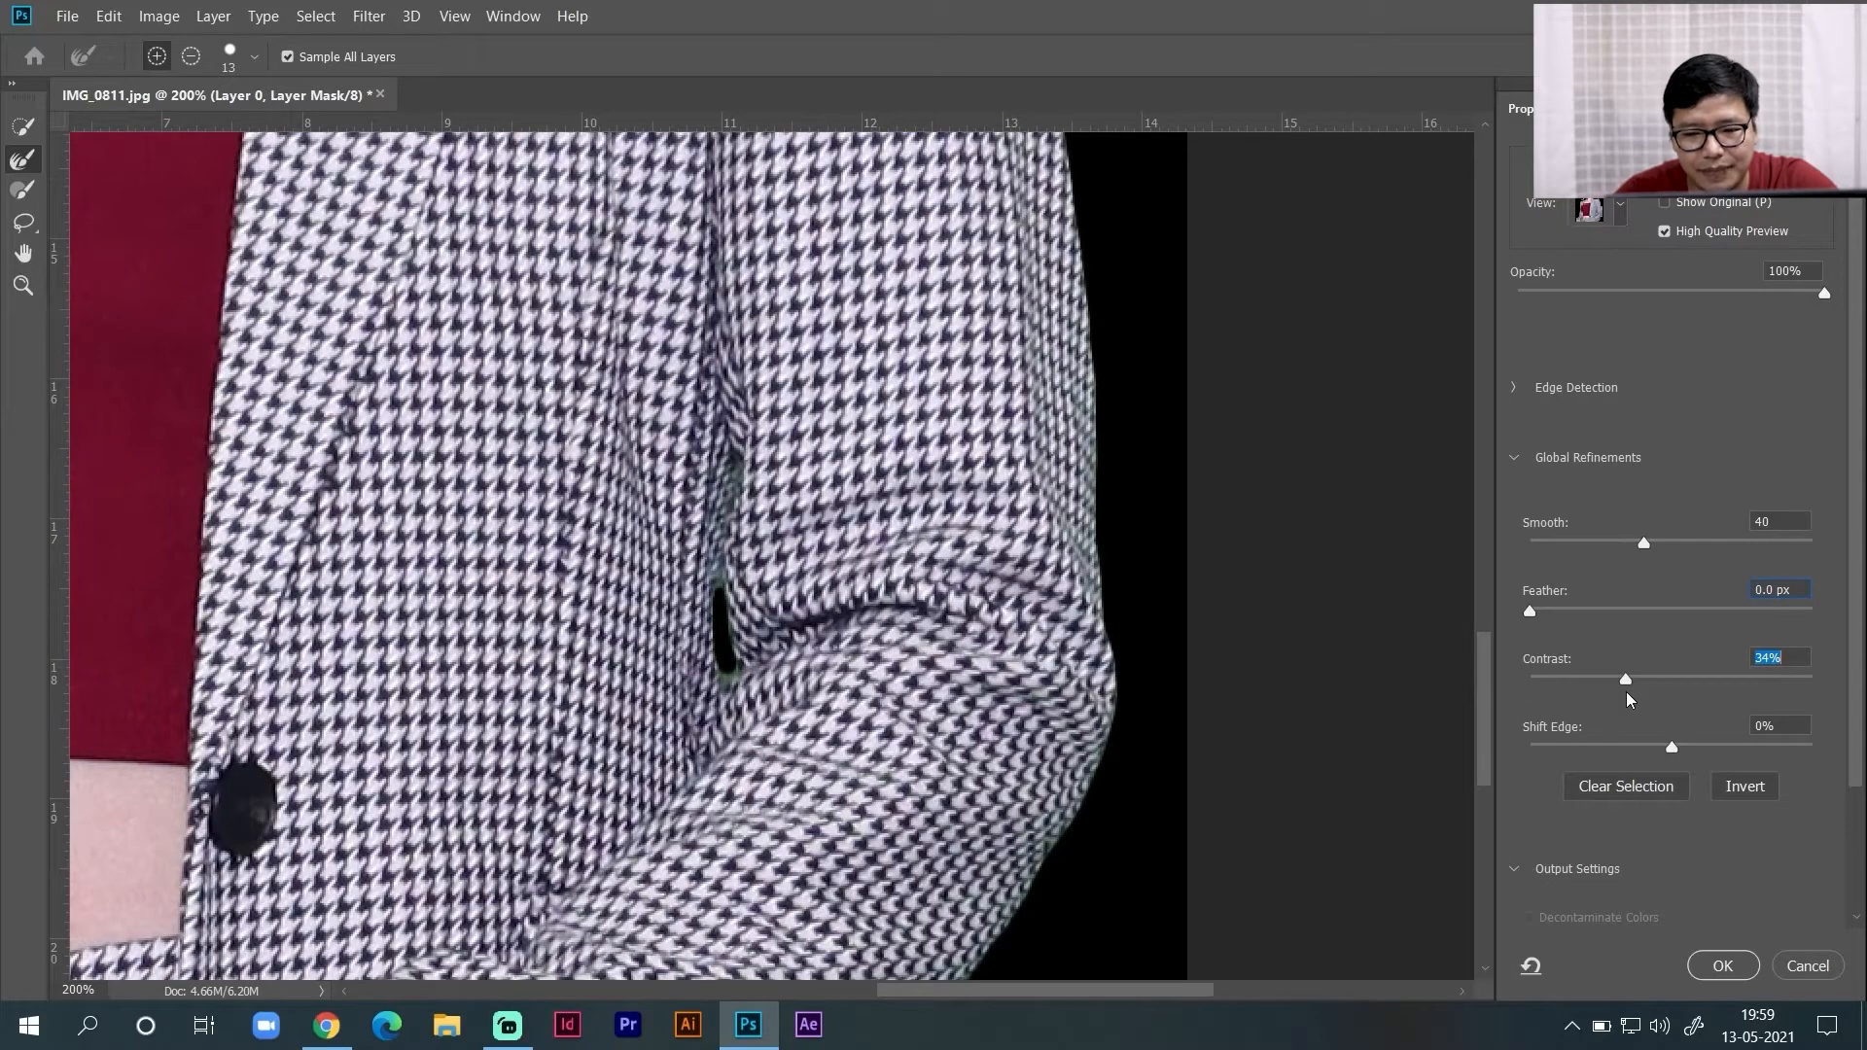
{"action": "left_click_drag", "start_coordinate": [1628, 680], "coordinate": [1577, 691]}
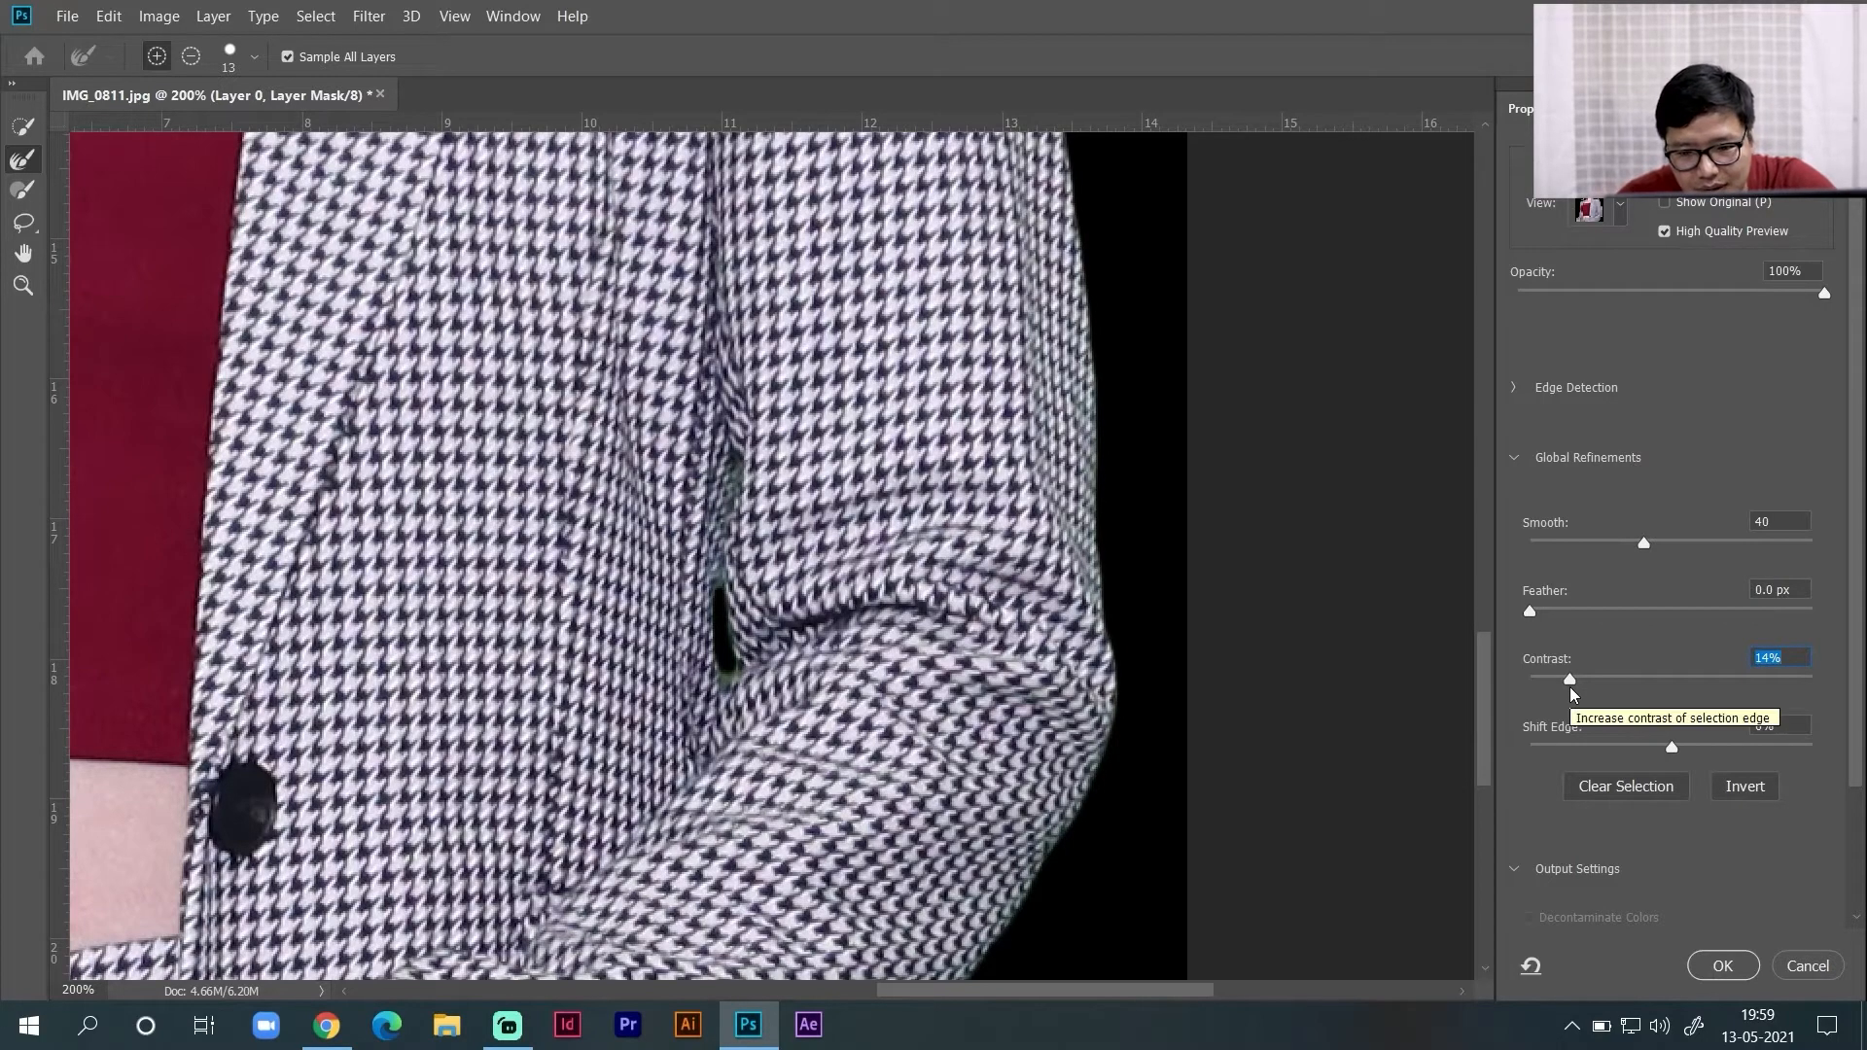
{"action": "left_click_drag", "start_coordinate": [1570, 680], "coordinate": [1556, 694]}
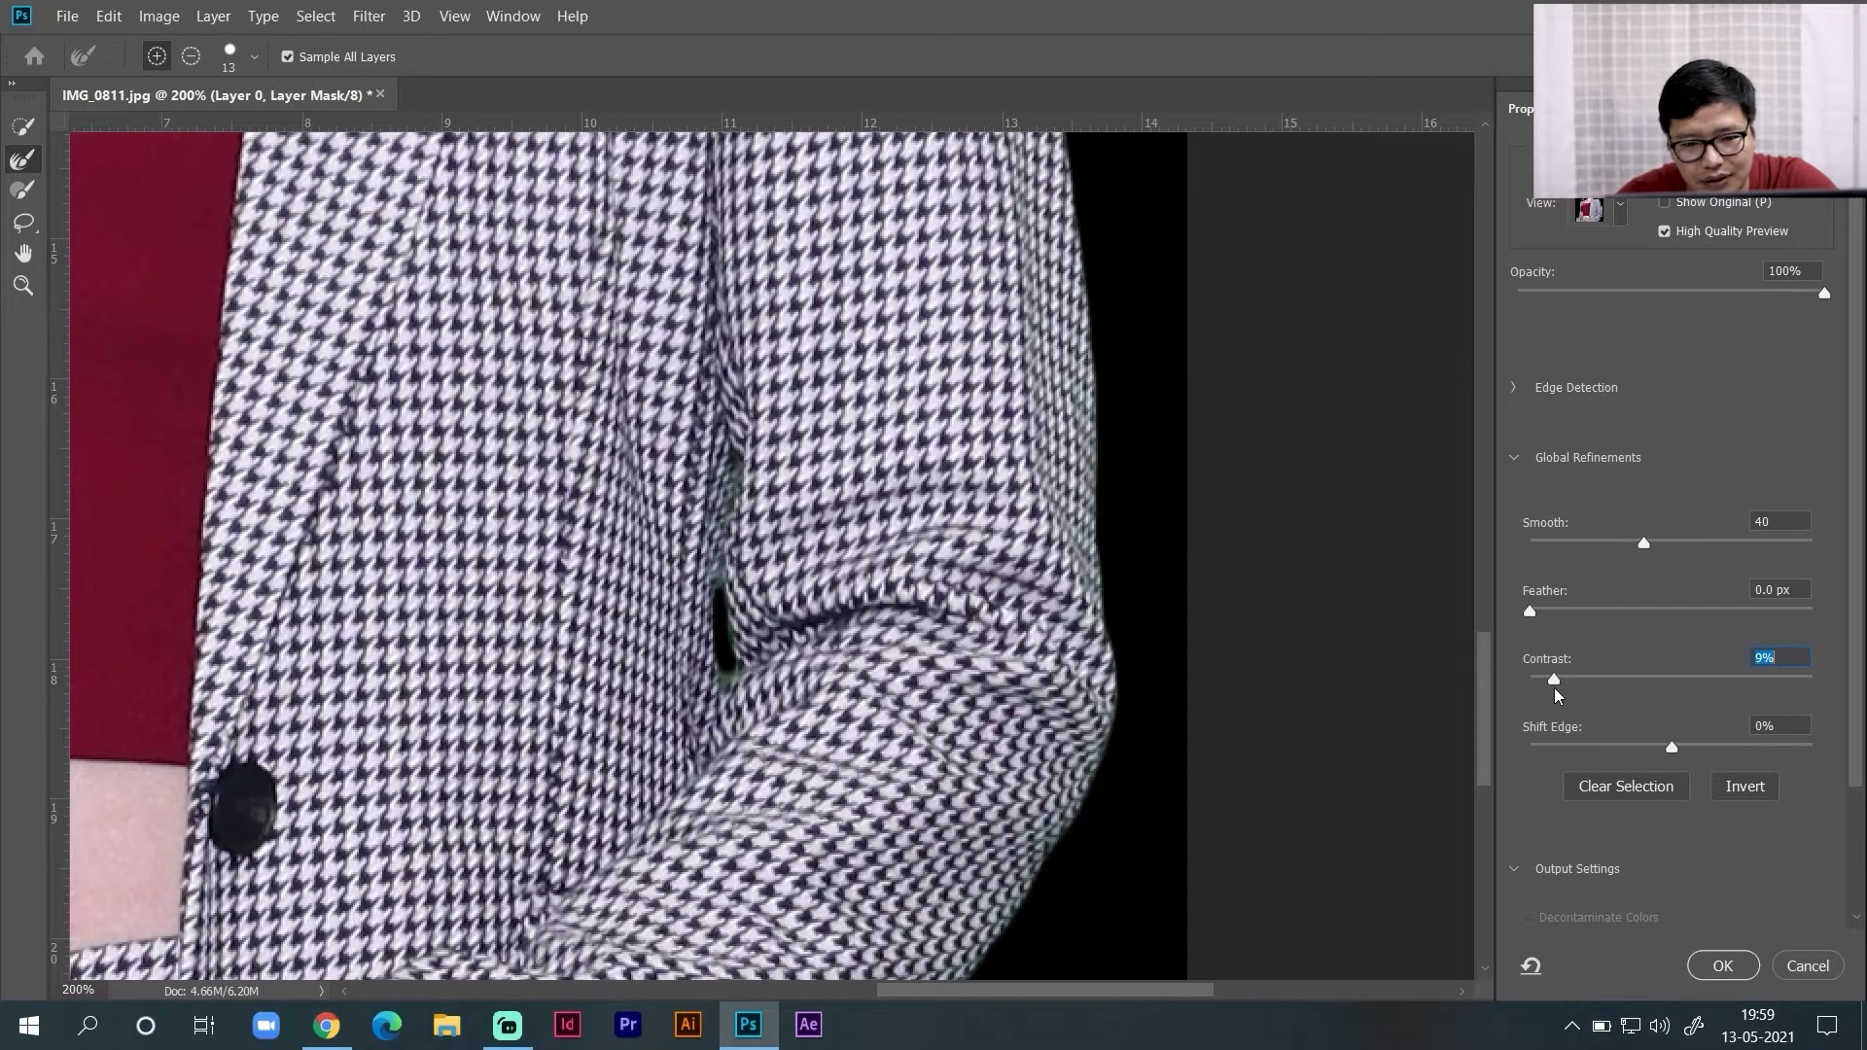
{"action": "left_click_drag", "start_coordinate": [1554, 680], "coordinate": [1573, 689]}
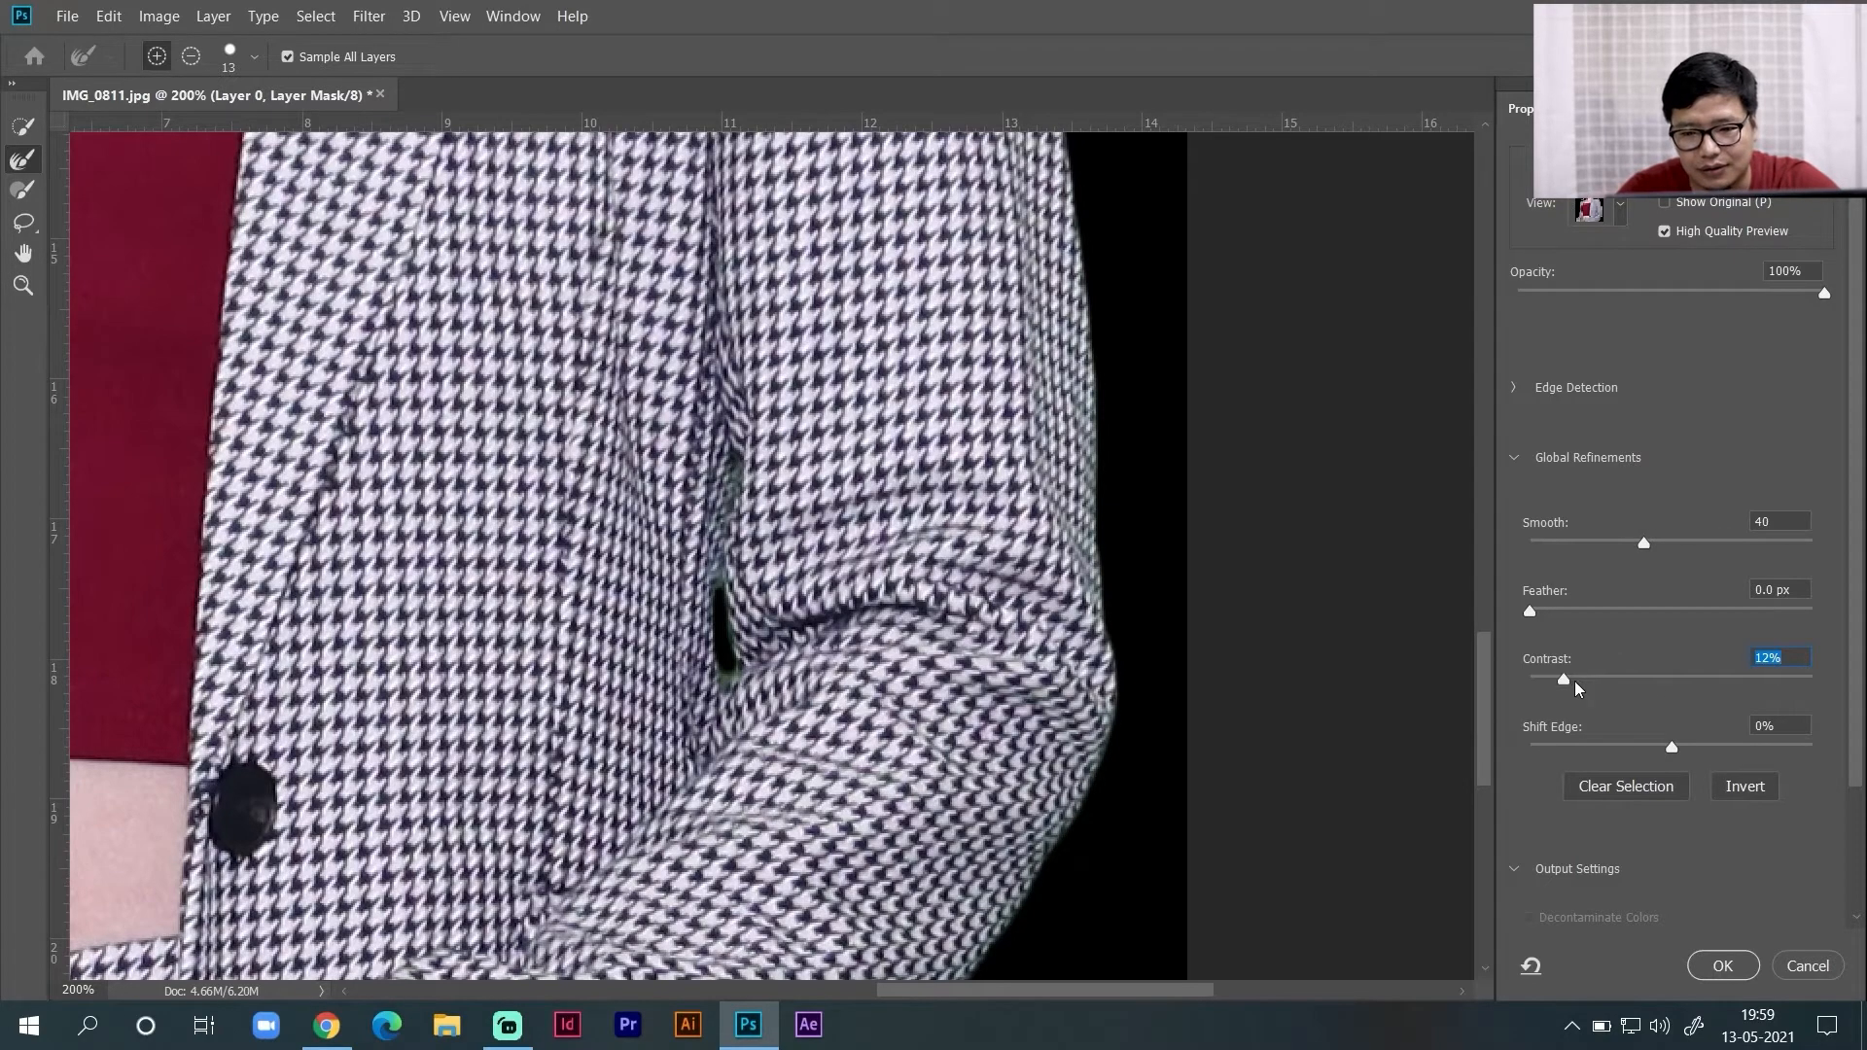
{"action": "key", "text": "Down"}
{"action": "key", "text": "Down"}
{"action": "key", "text": "Down"}
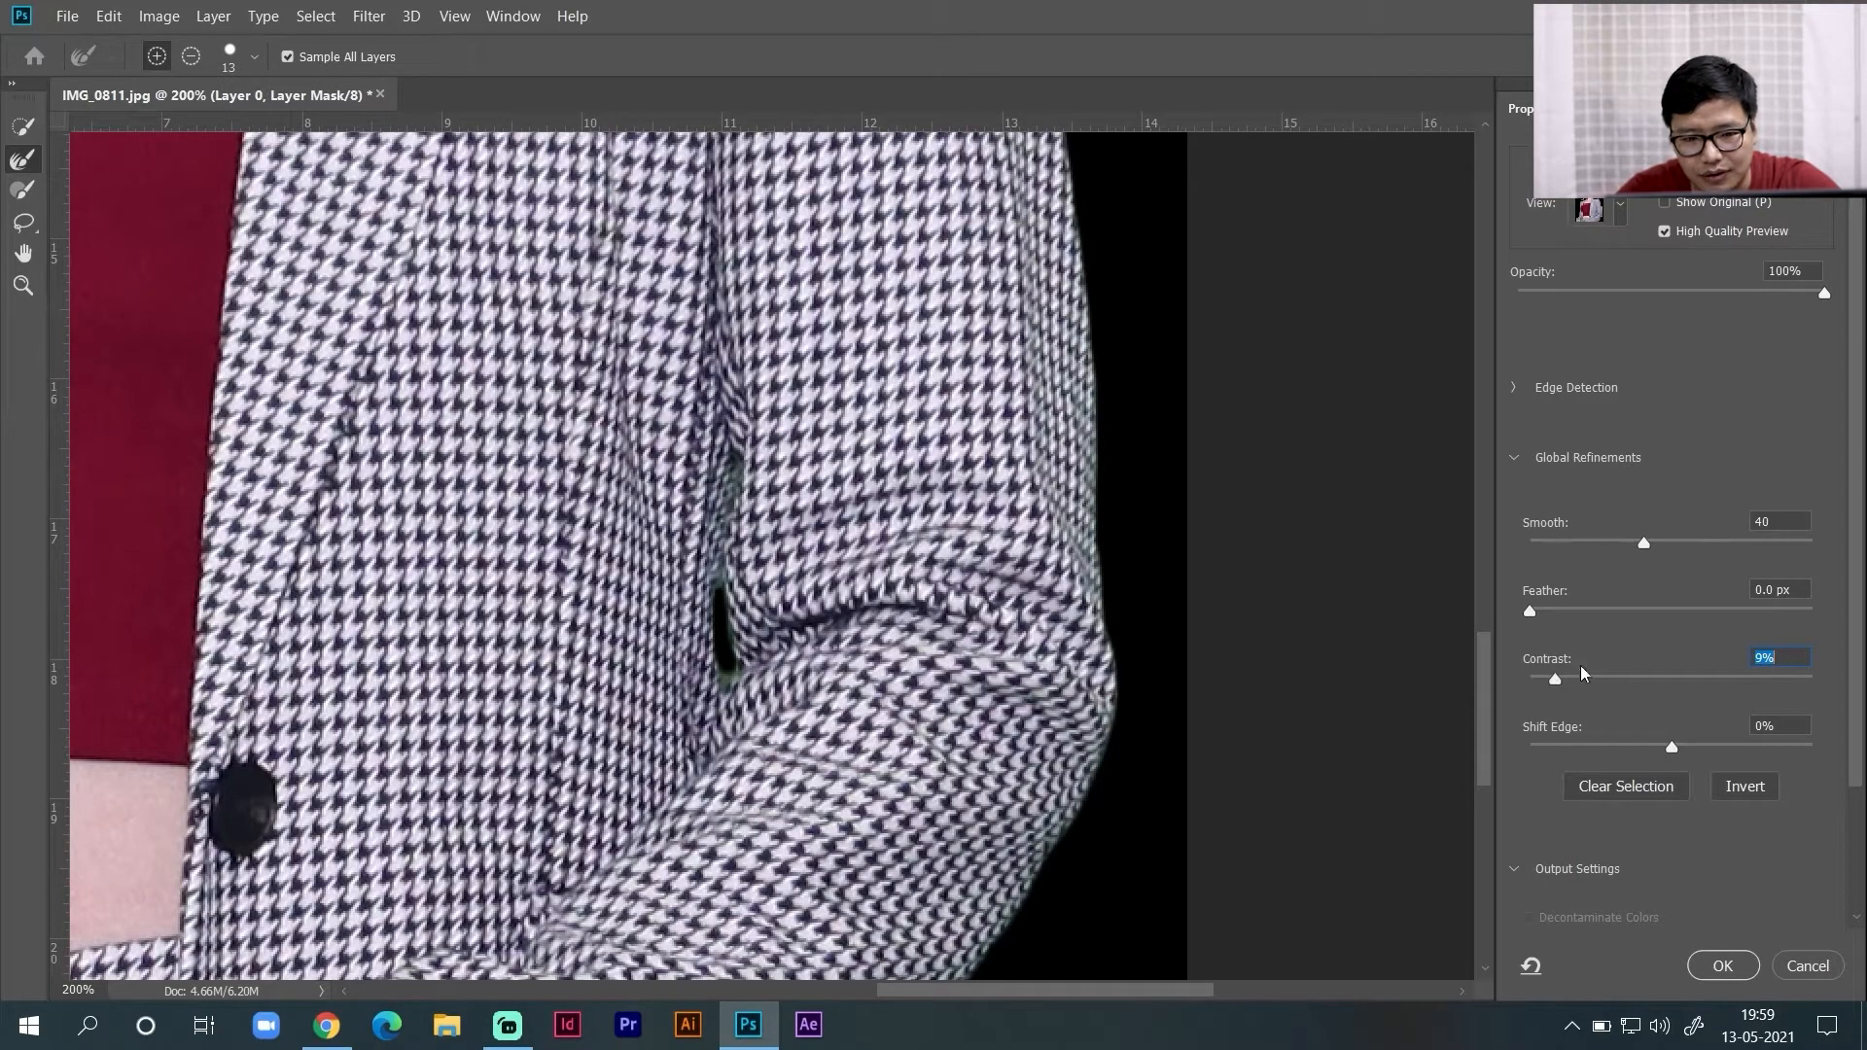
- Set Smooth to 31 after checking the mask along both jacket edges, and apply the refinements to the layer mask
{"action": "left_click_drag", "start_coordinate": [1643, 543], "coordinate": [1602, 546]}
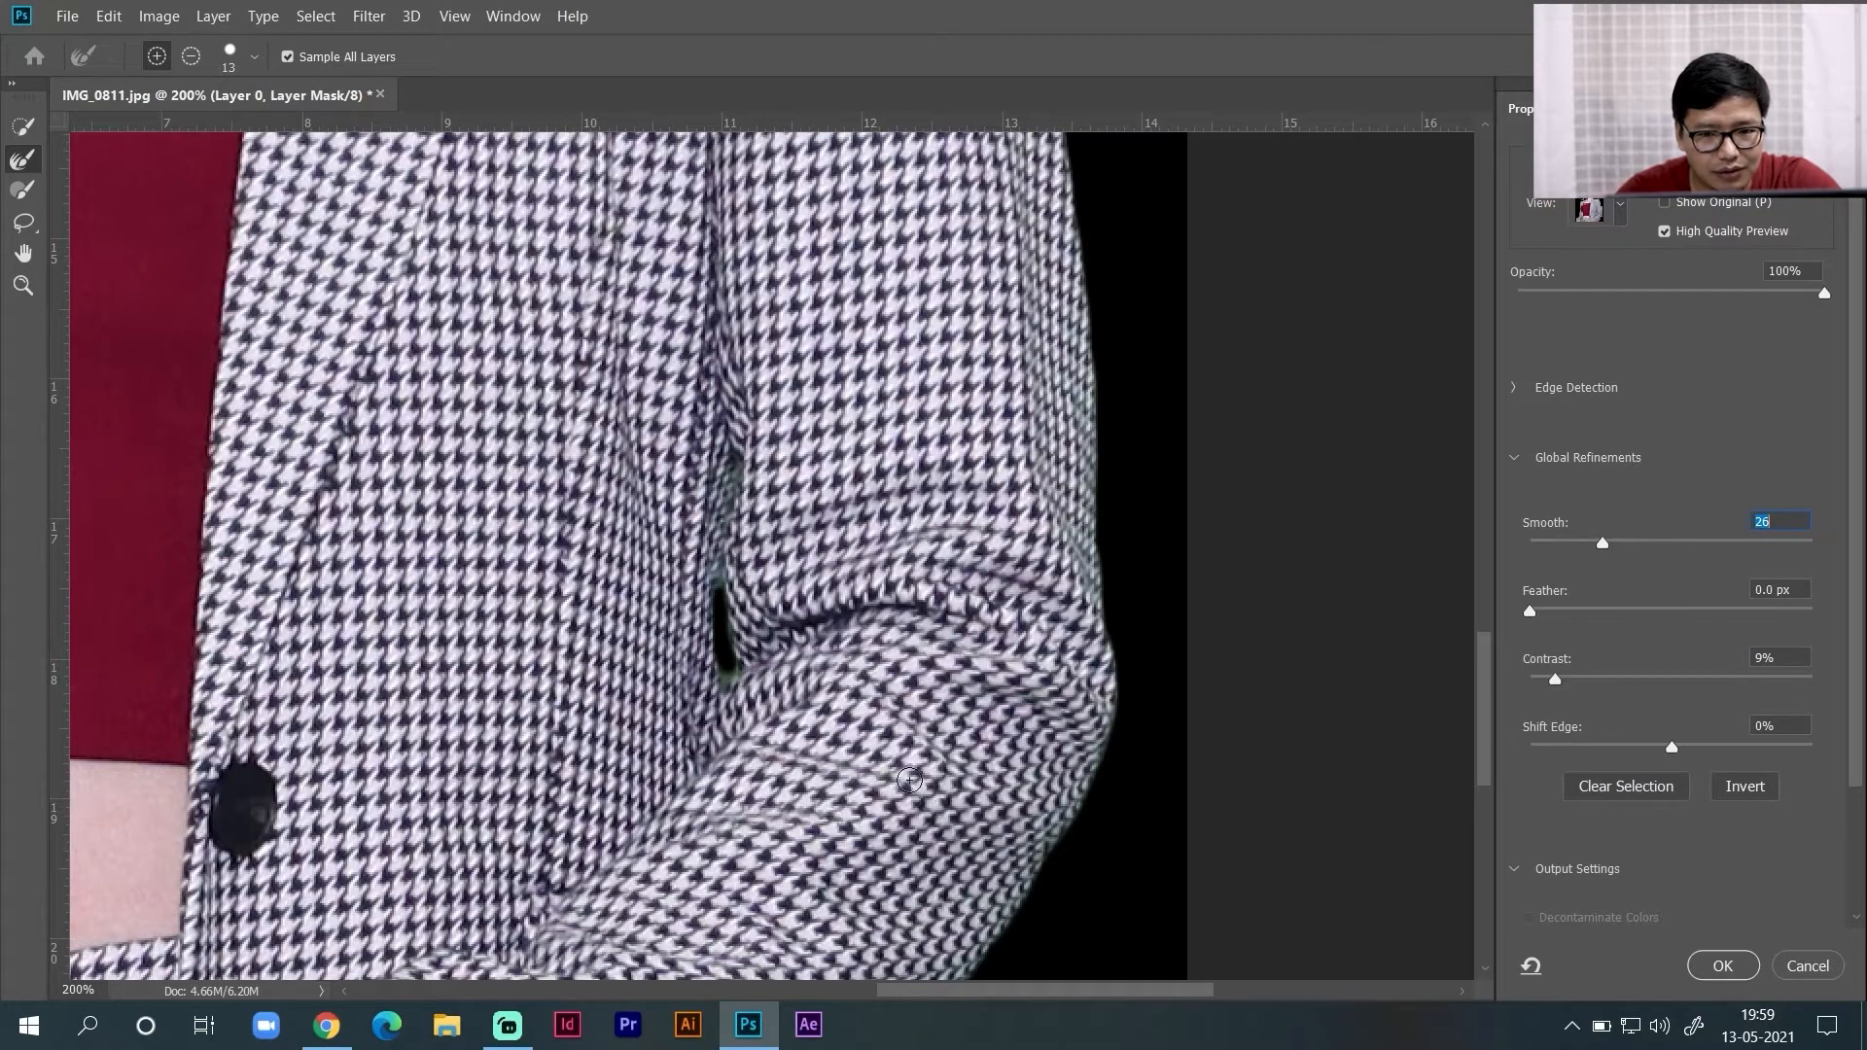
{"action": "left_click_drag", "start_coordinate": [593, 749], "coordinate": [982, 477]}
{"action": "left_click_drag", "start_coordinate": [545, 714], "coordinate": [1008, 296]}
{"action": "left_click_drag", "start_coordinate": [1317, 191], "coordinate": [844, 593]}
{"action": "left_click_drag", "start_coordinate": [1078, 300], "coordinate": [746, 733]}
{"action": "left_click_drag", "start_coordinate": [808, 448], "coordinate": [812, 613]}
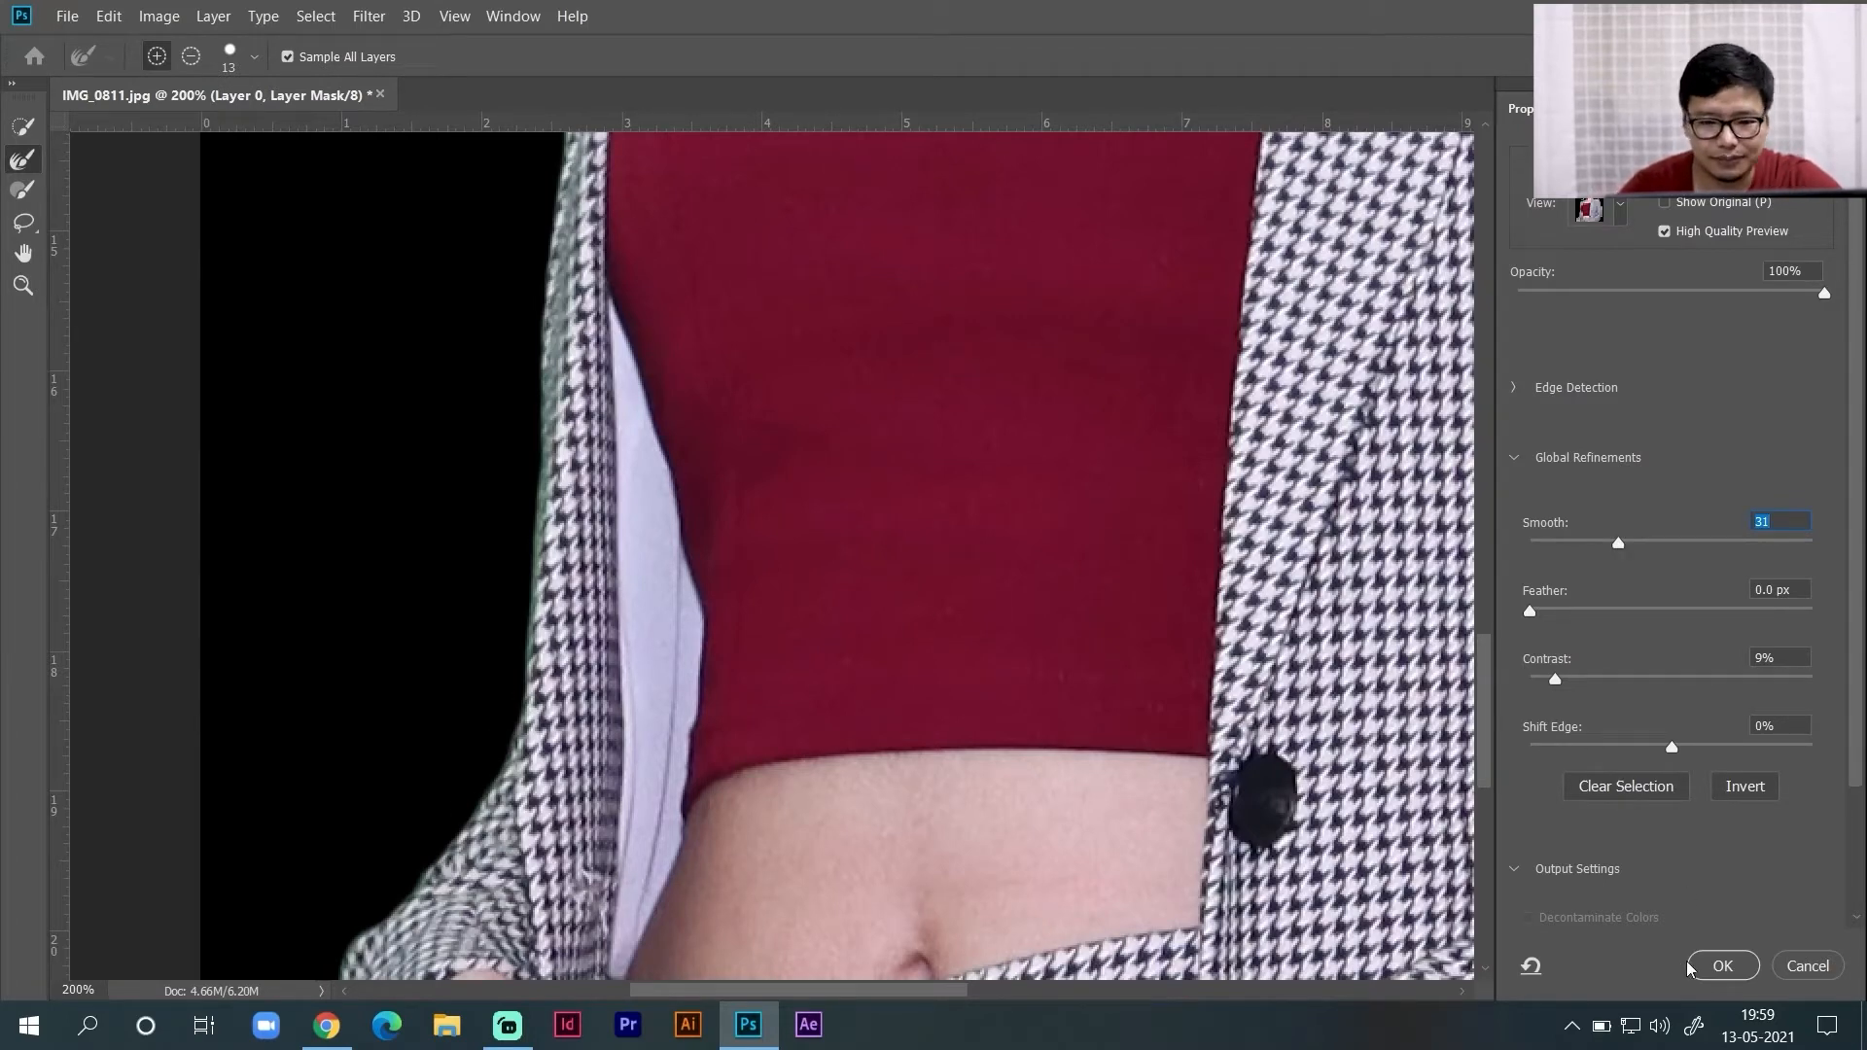
{"action": "left_click", "coordinate": [1719, 966]}
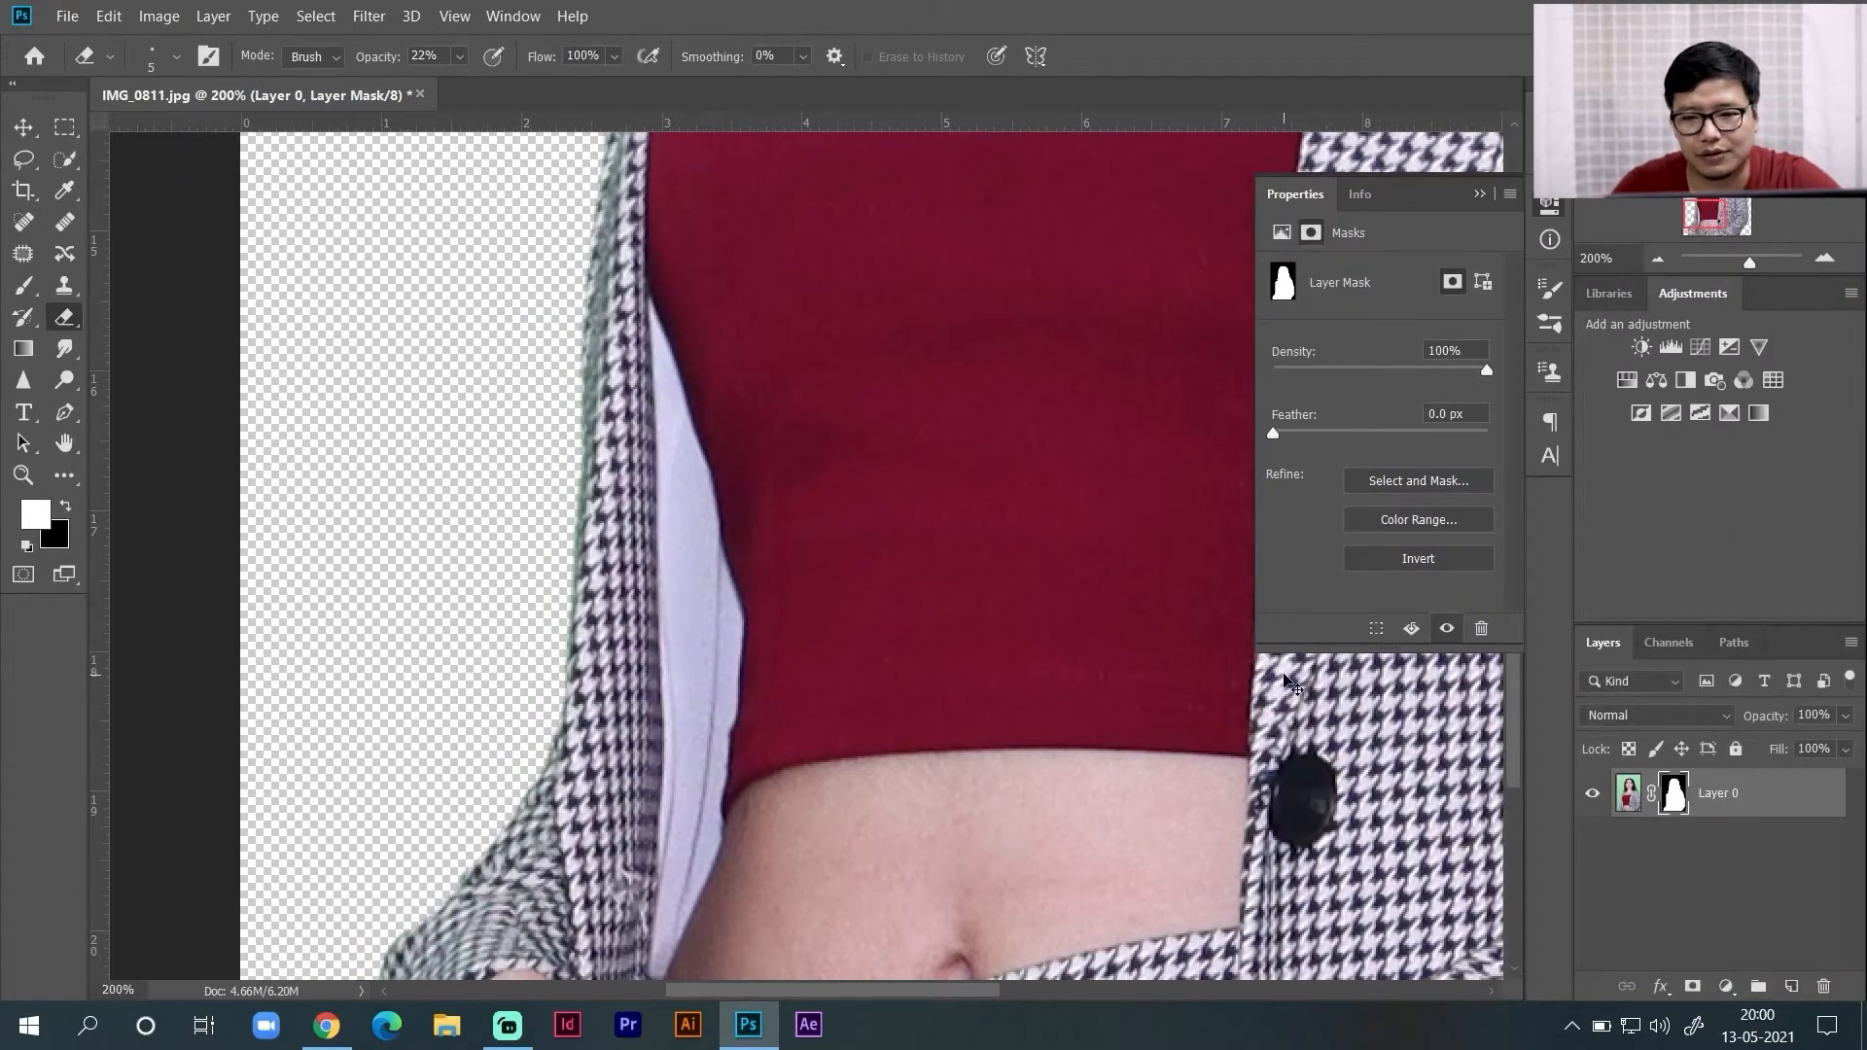
- Reopen Layer 0's layer mask in Select and Mask to refine the edge around the woman's hair
{"action": "key", "text": "ctrl+0"}
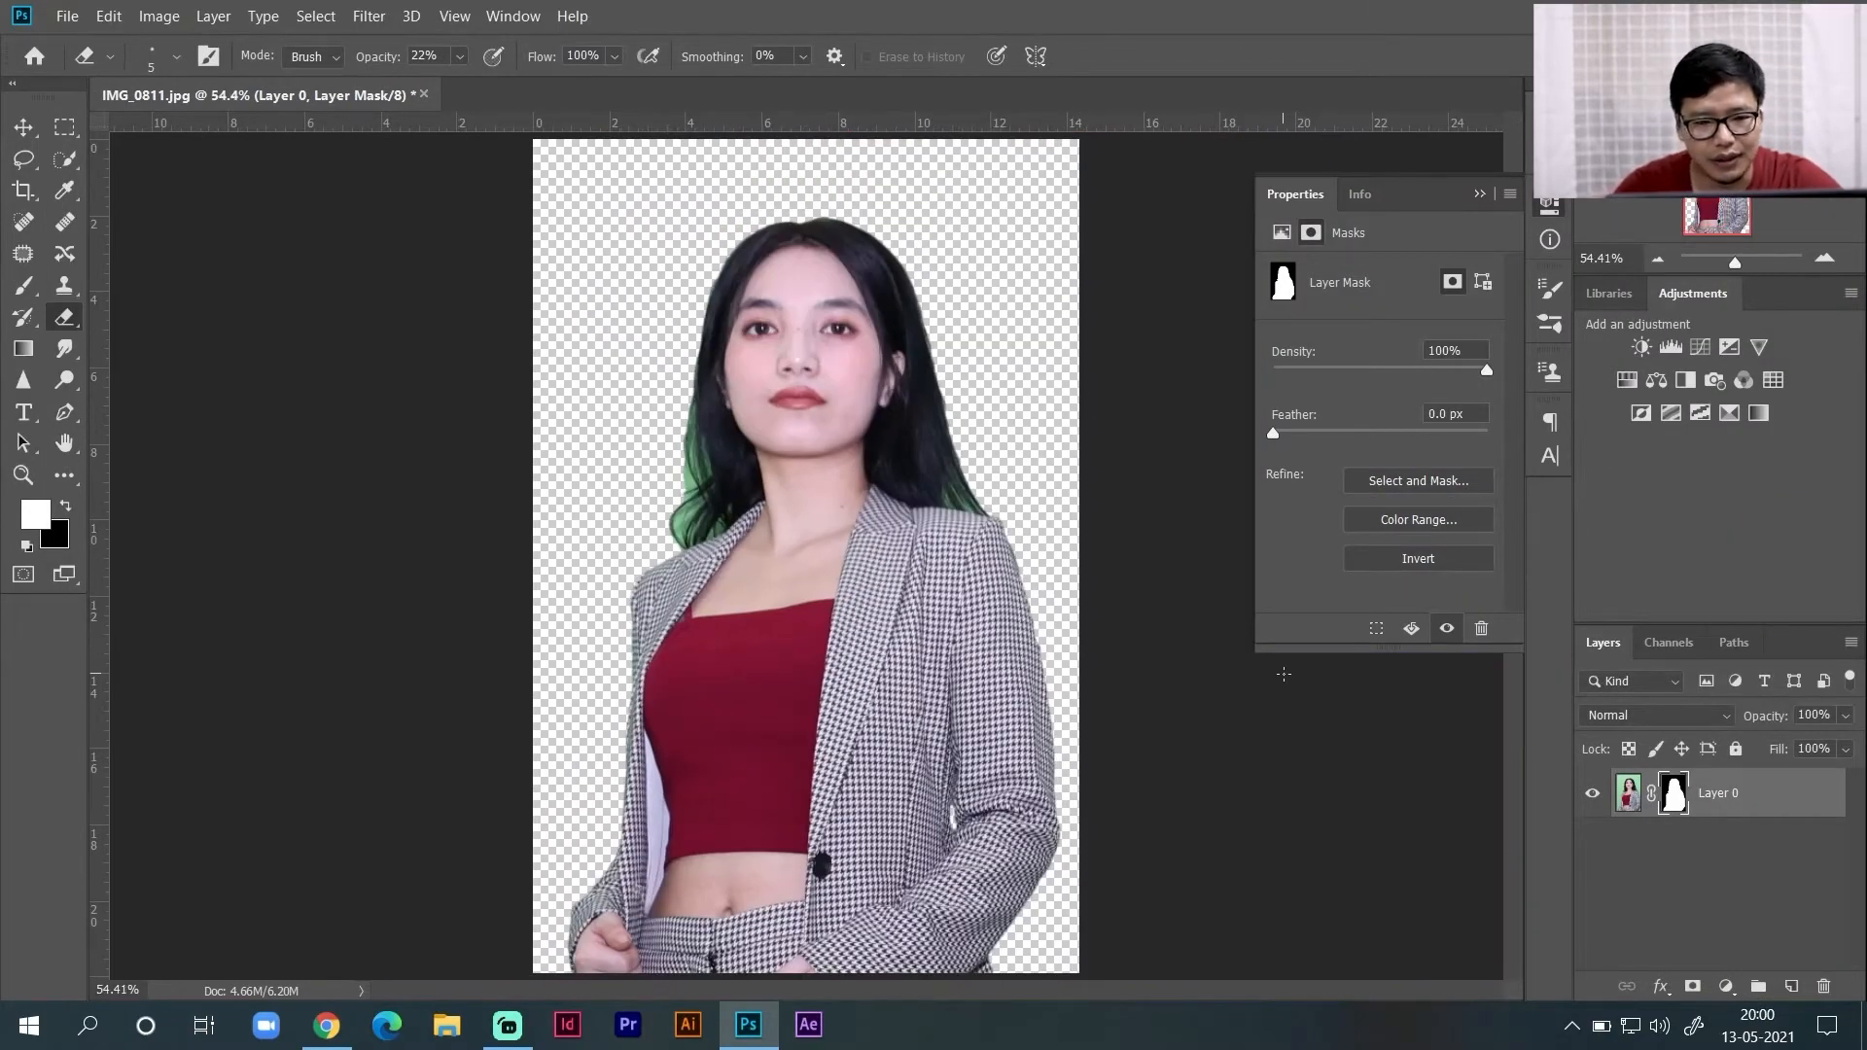
{"action": "left_click", "coordinate": [1556, 206]}
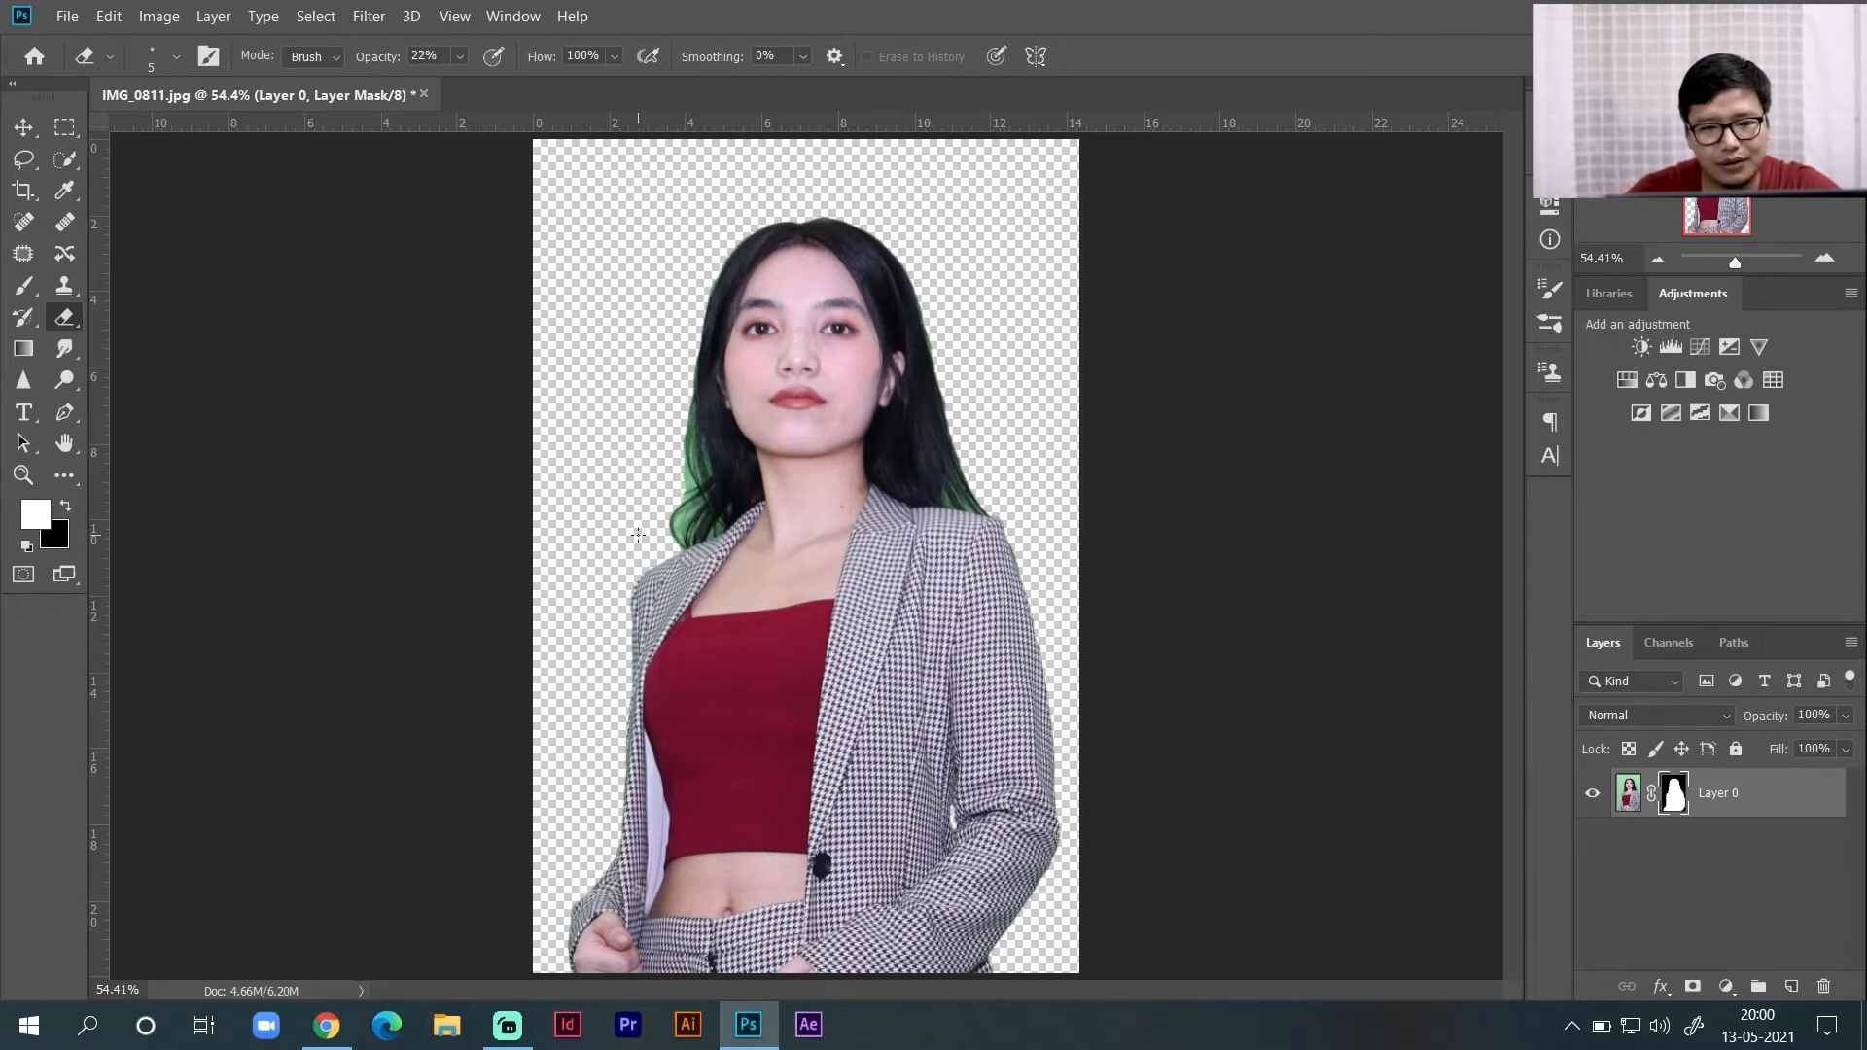
{"action": "left_click", "coordinate": [1837, 264]}
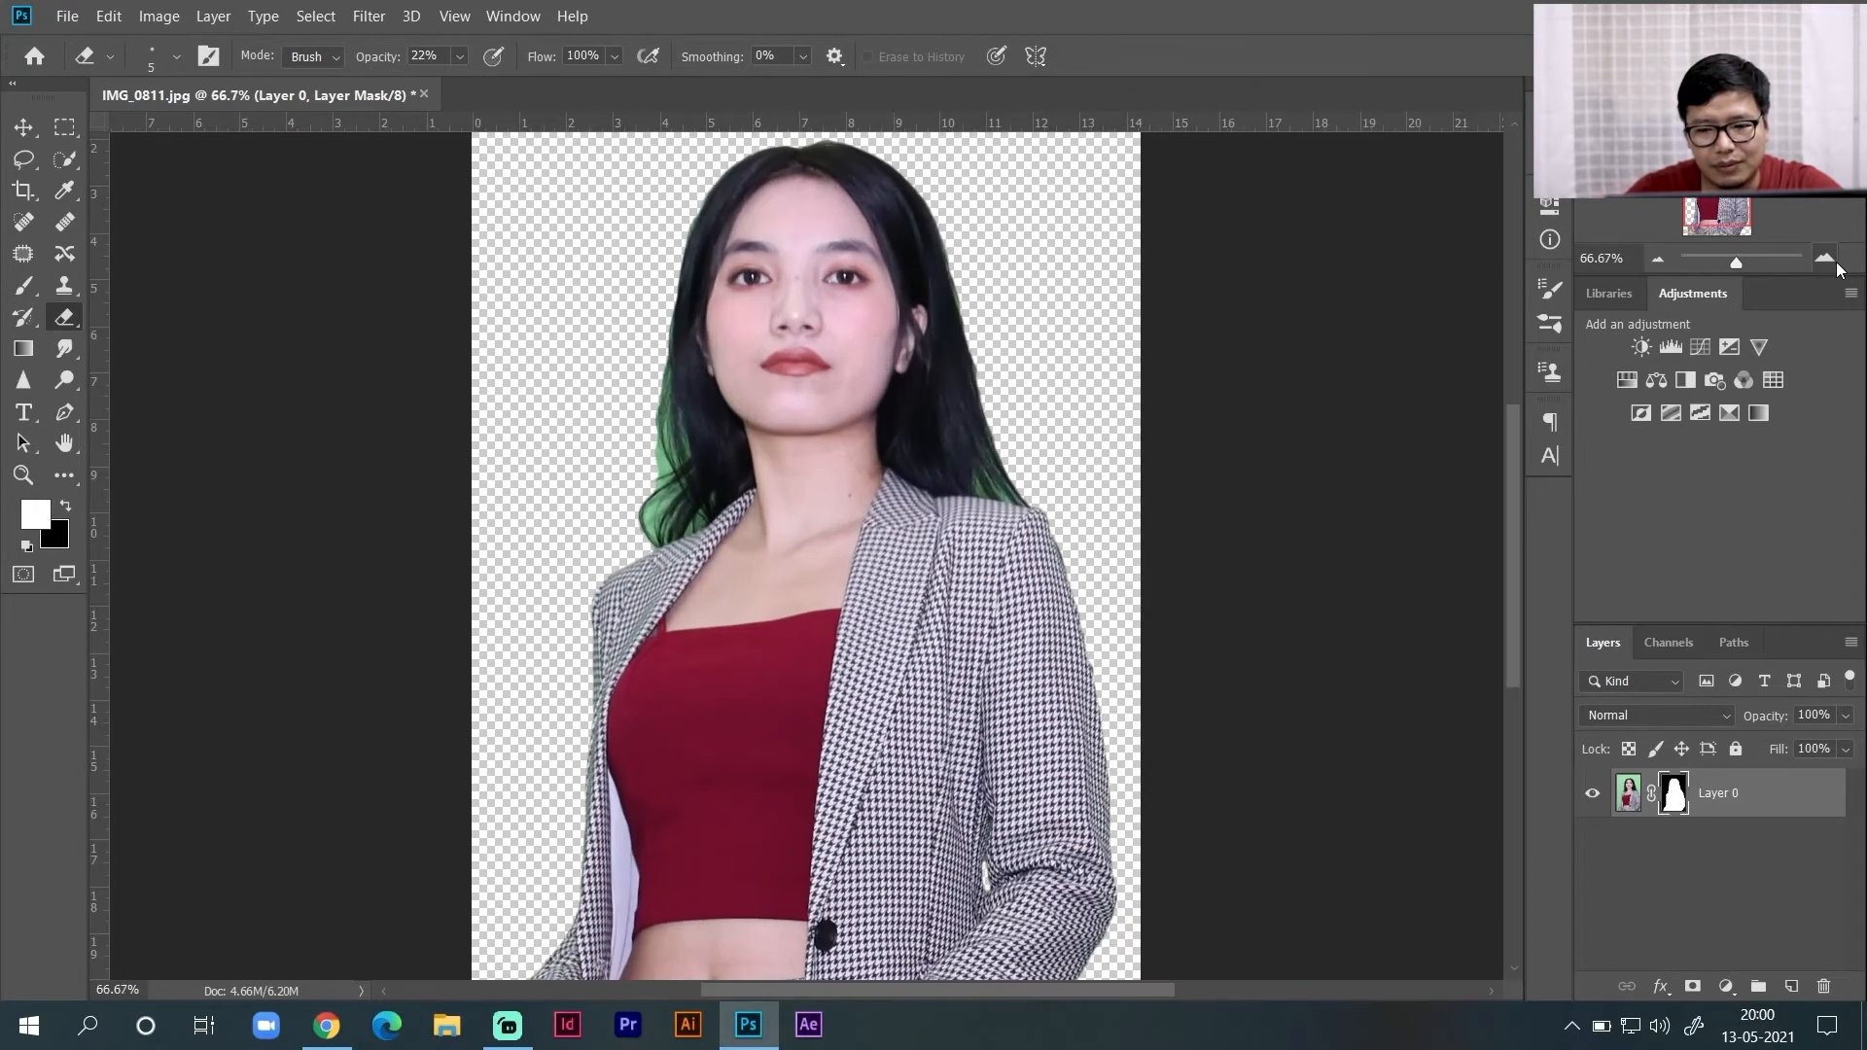
{"action": "left_click", "coordinate": [1837, 264]}
{"action": "left_click_drag", "start_coordinate": [1718, 190], "coordinate": [1716, 168]}
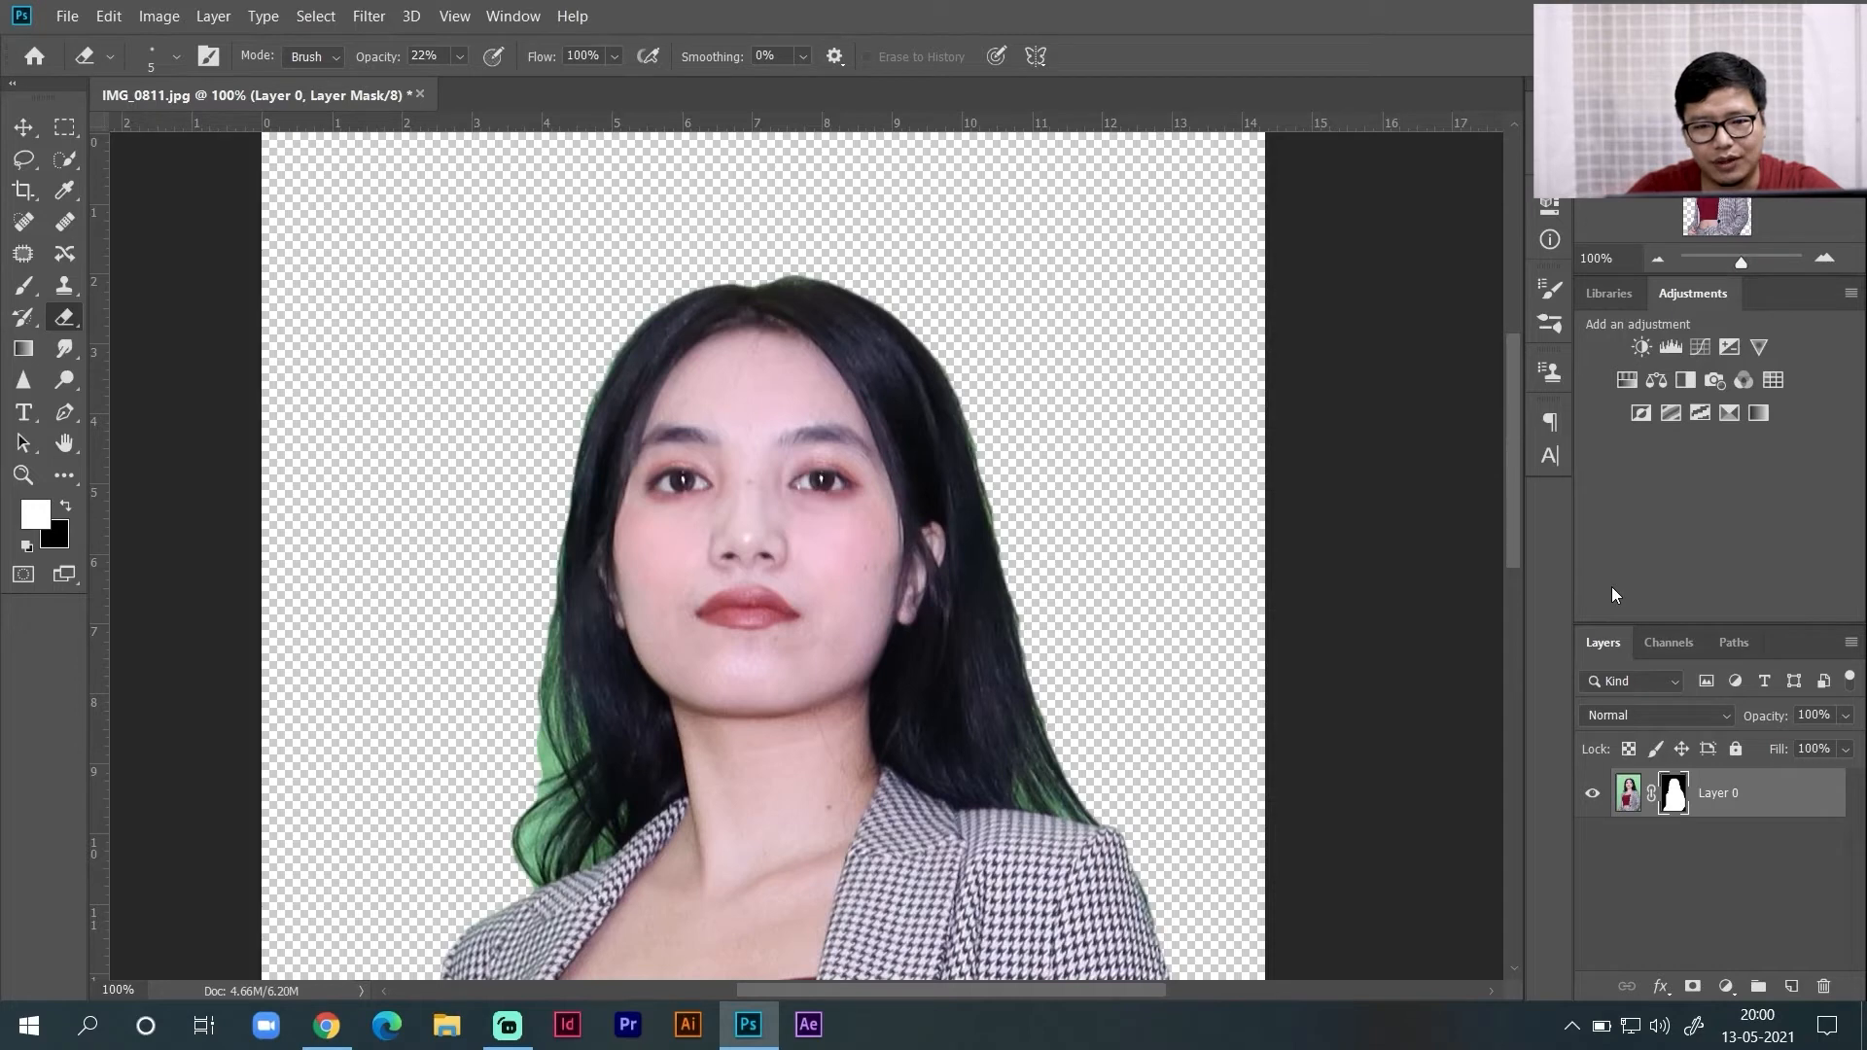
{"action": "left_click_drag", "start_coordinate": [1716, 170], "coordinate": [1716, 180]}
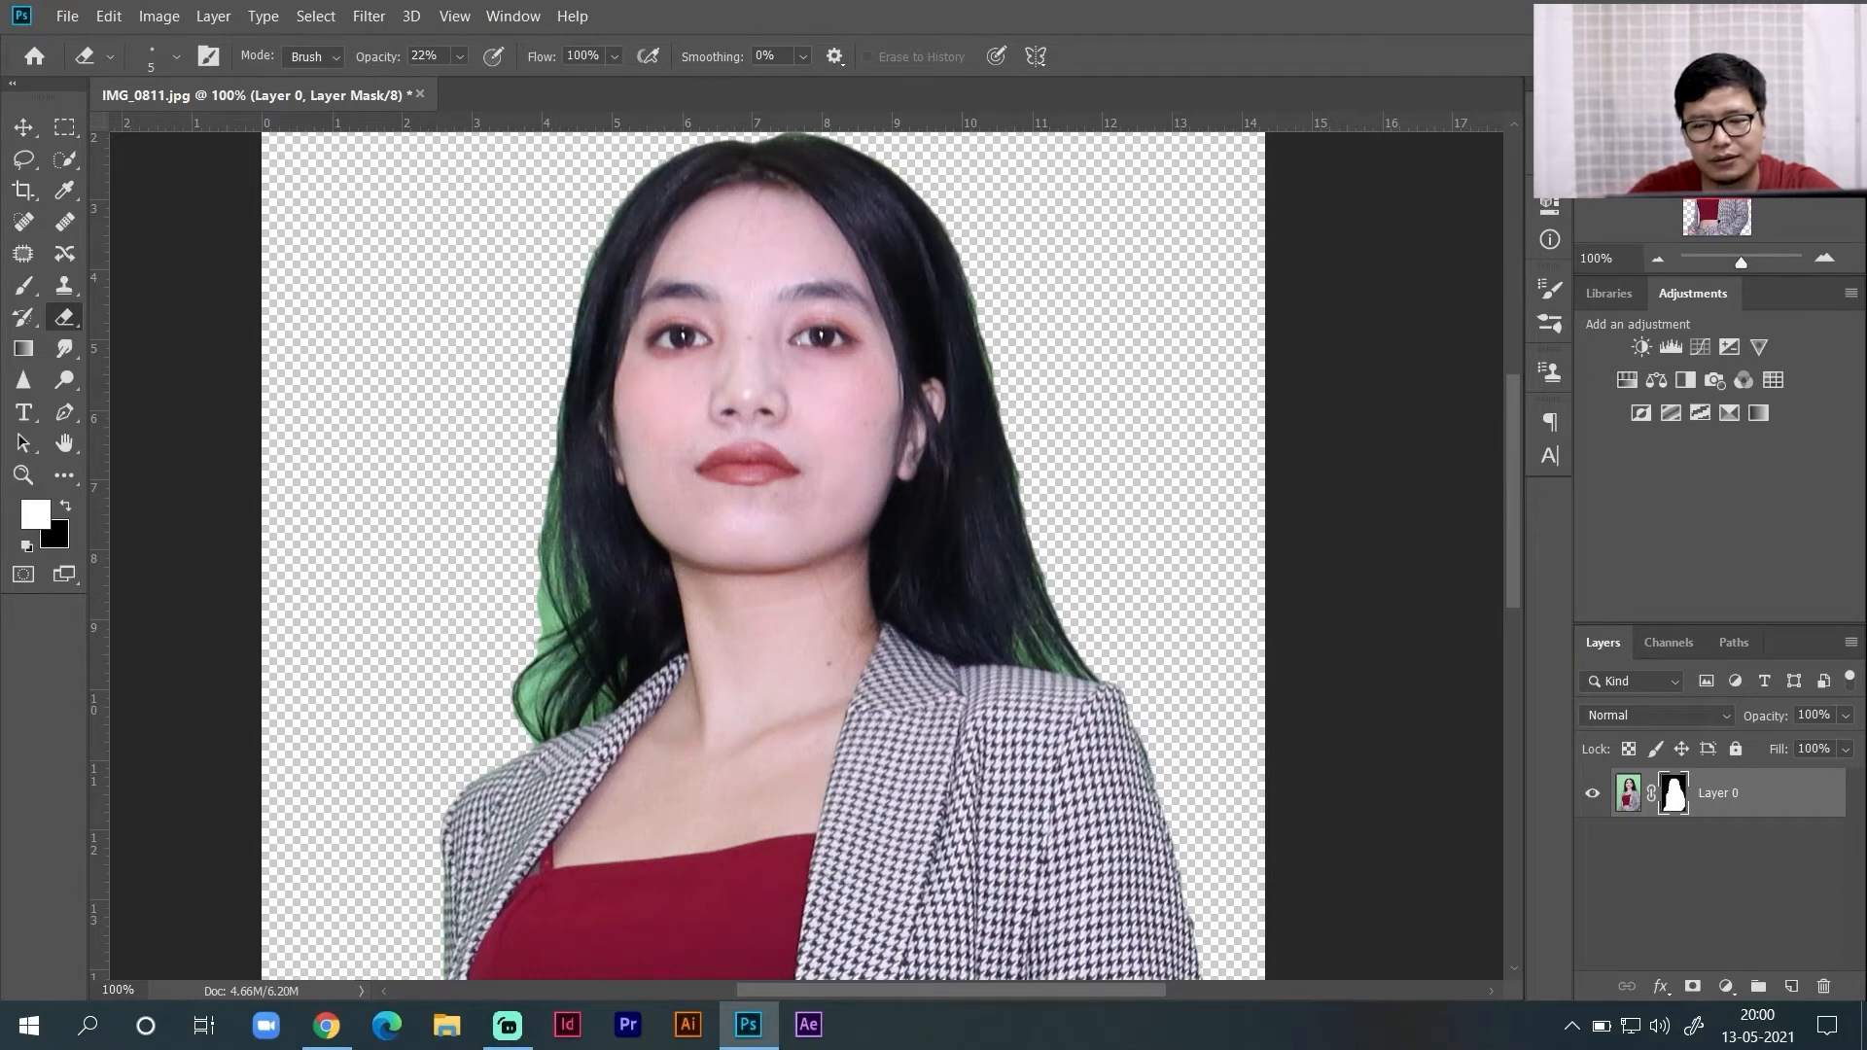
{"action": "left_click_drag", "start_coordinate": [739, 545], "coordinate": [825, 646]}
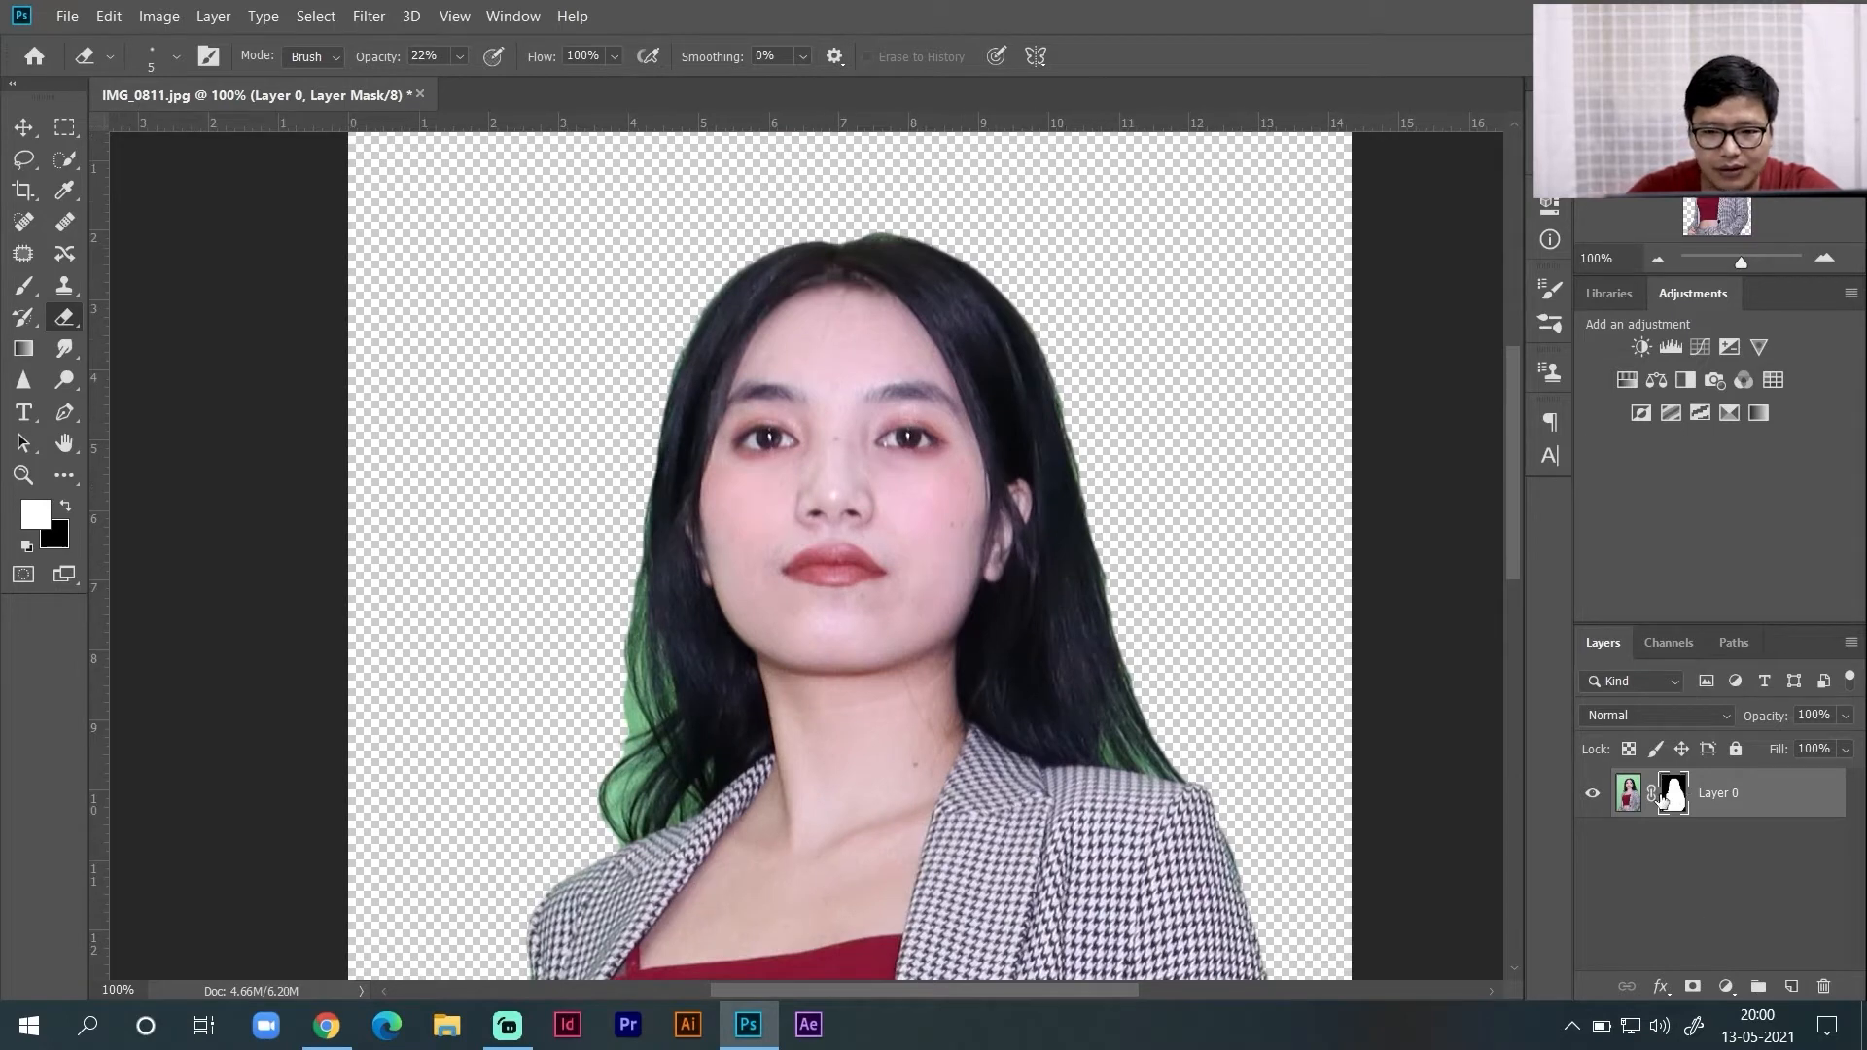
{"action": "double_click", "coordinate": [1674, 792]}
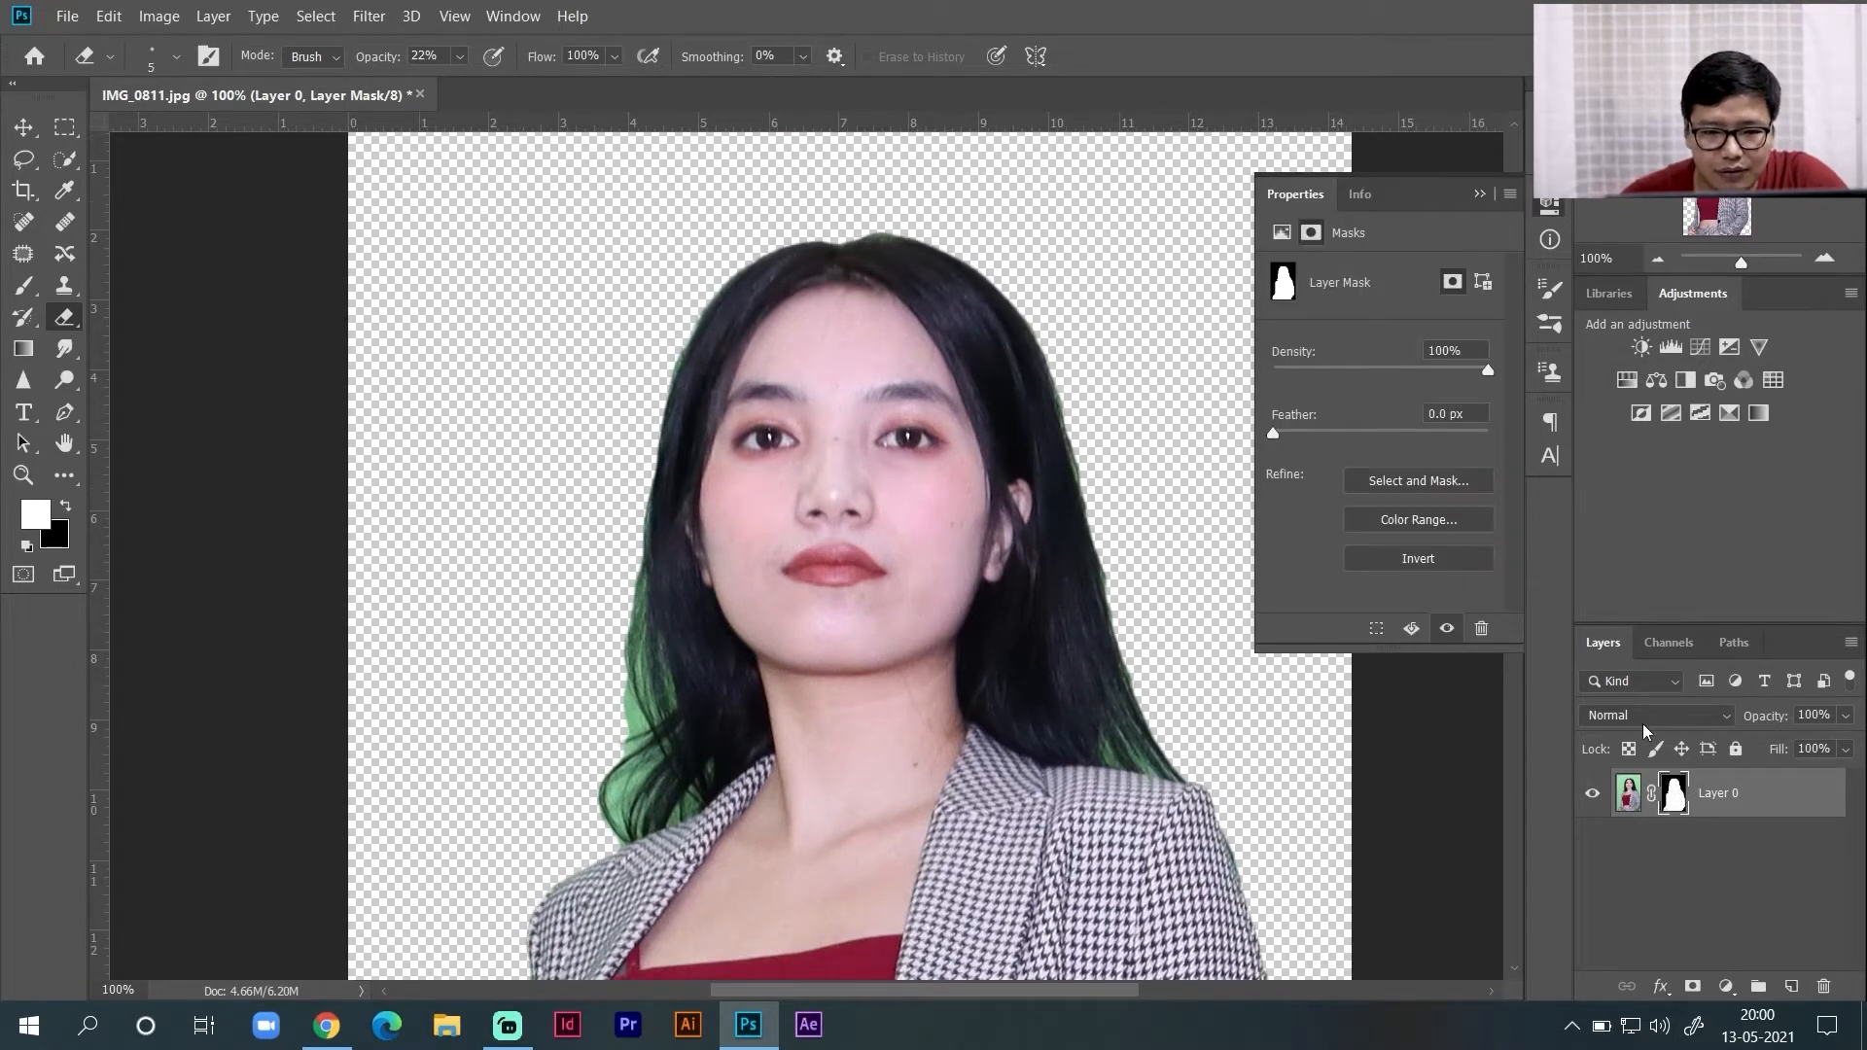
{"action": "left_click", "coordinate": [1419, 481]}
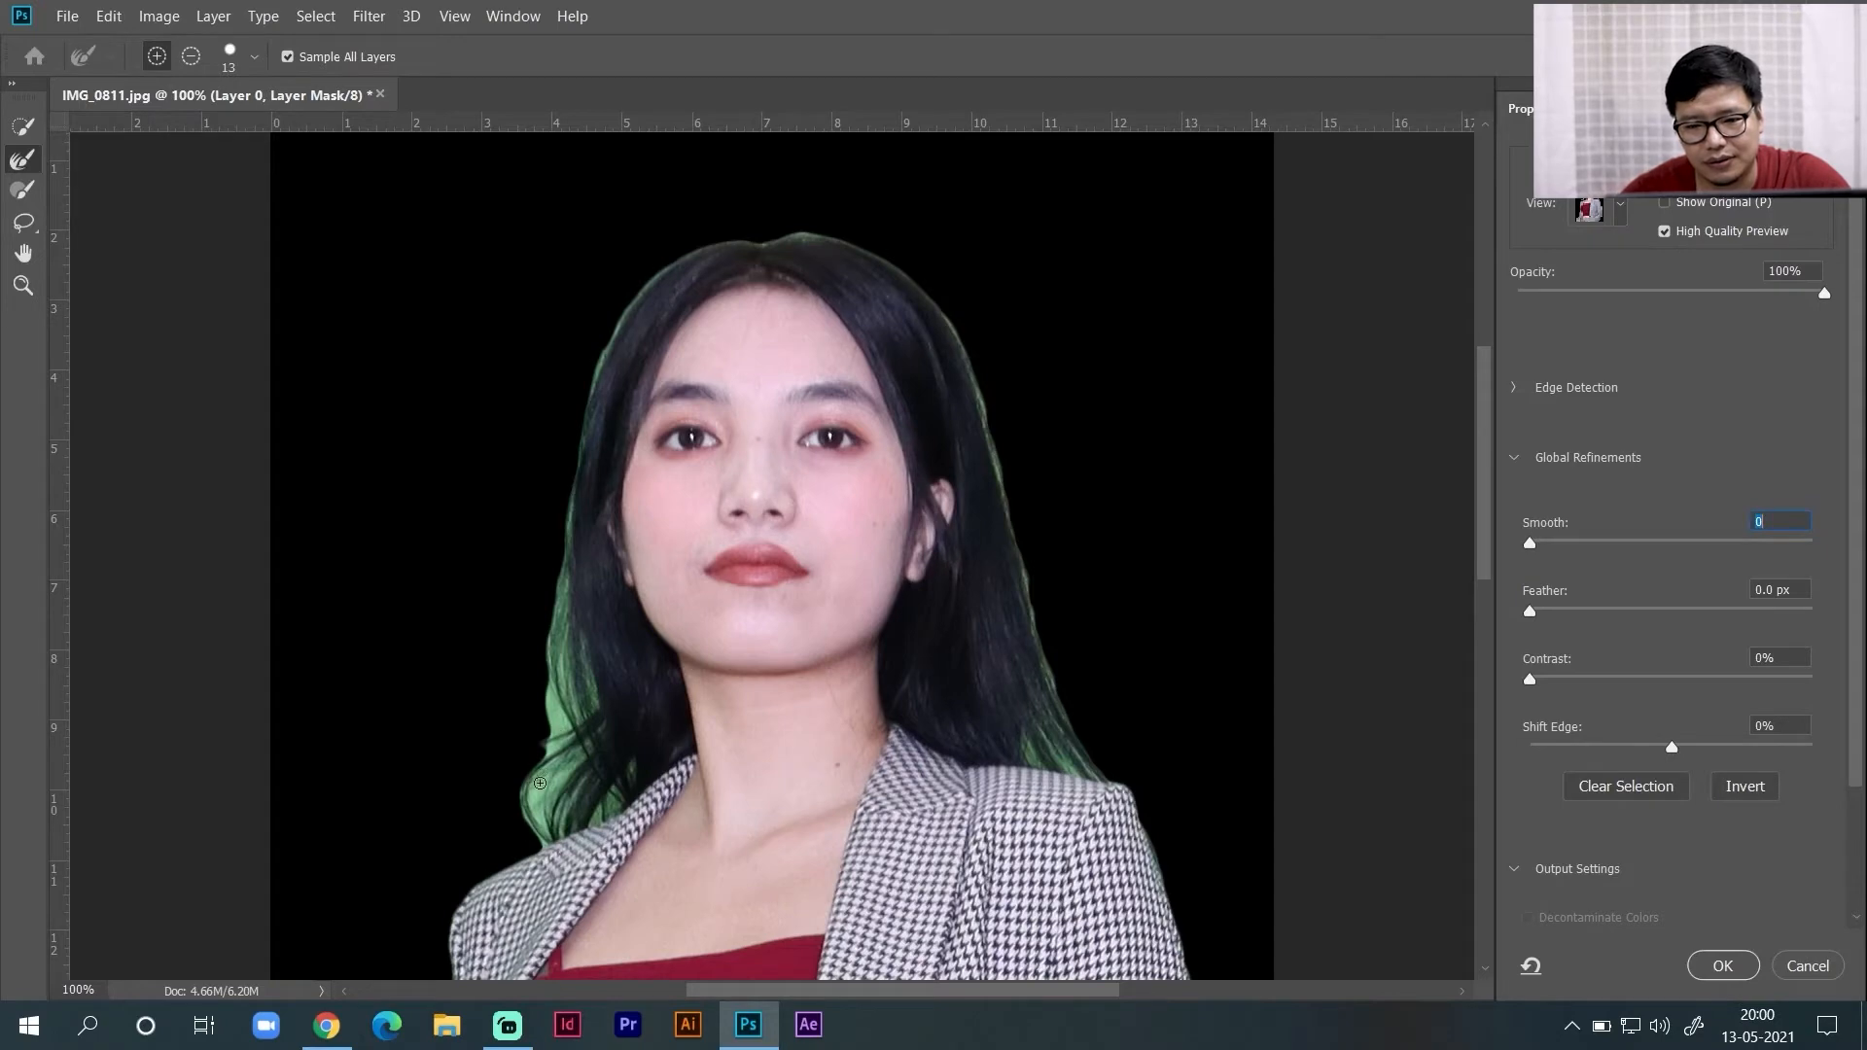
- Compare the Overlay view with the mask and set the preview to Black & White
{"action": "left_click", "coordinate": [1619, 212]}
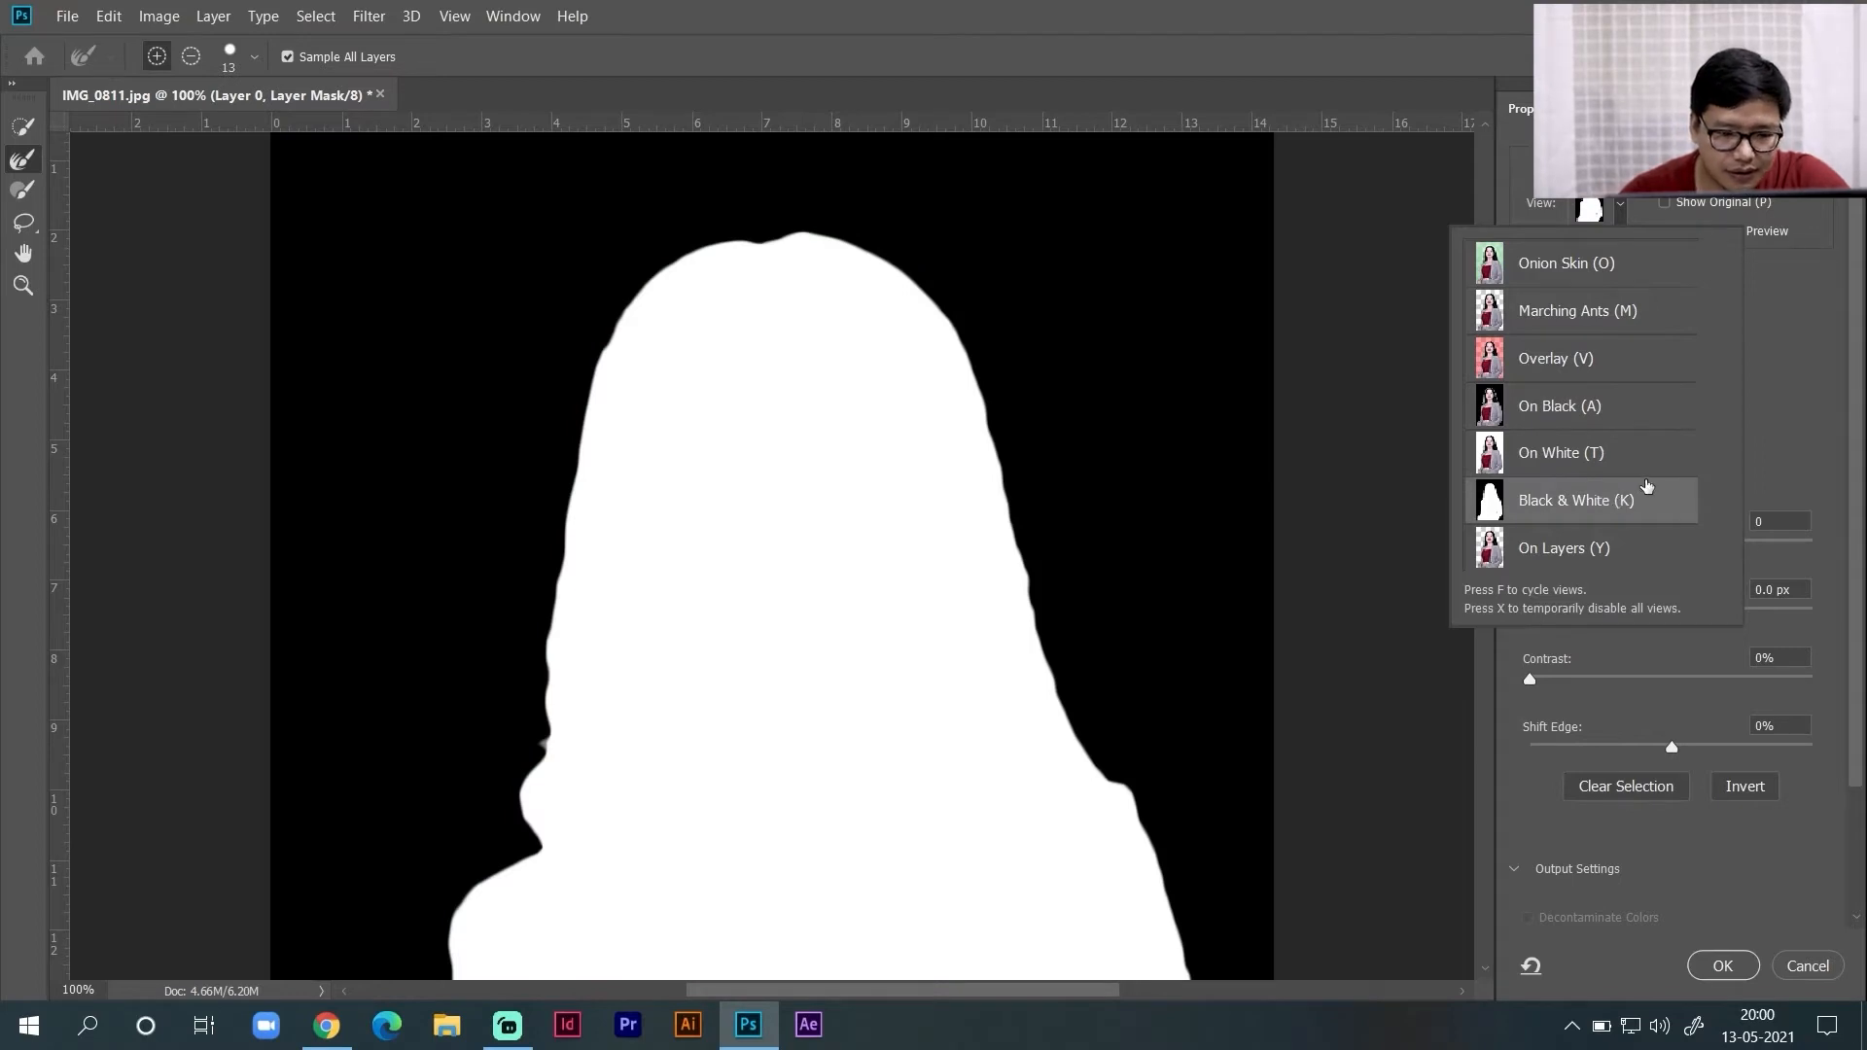
{"action": "left_click", "coordinate": [1621, 212]}
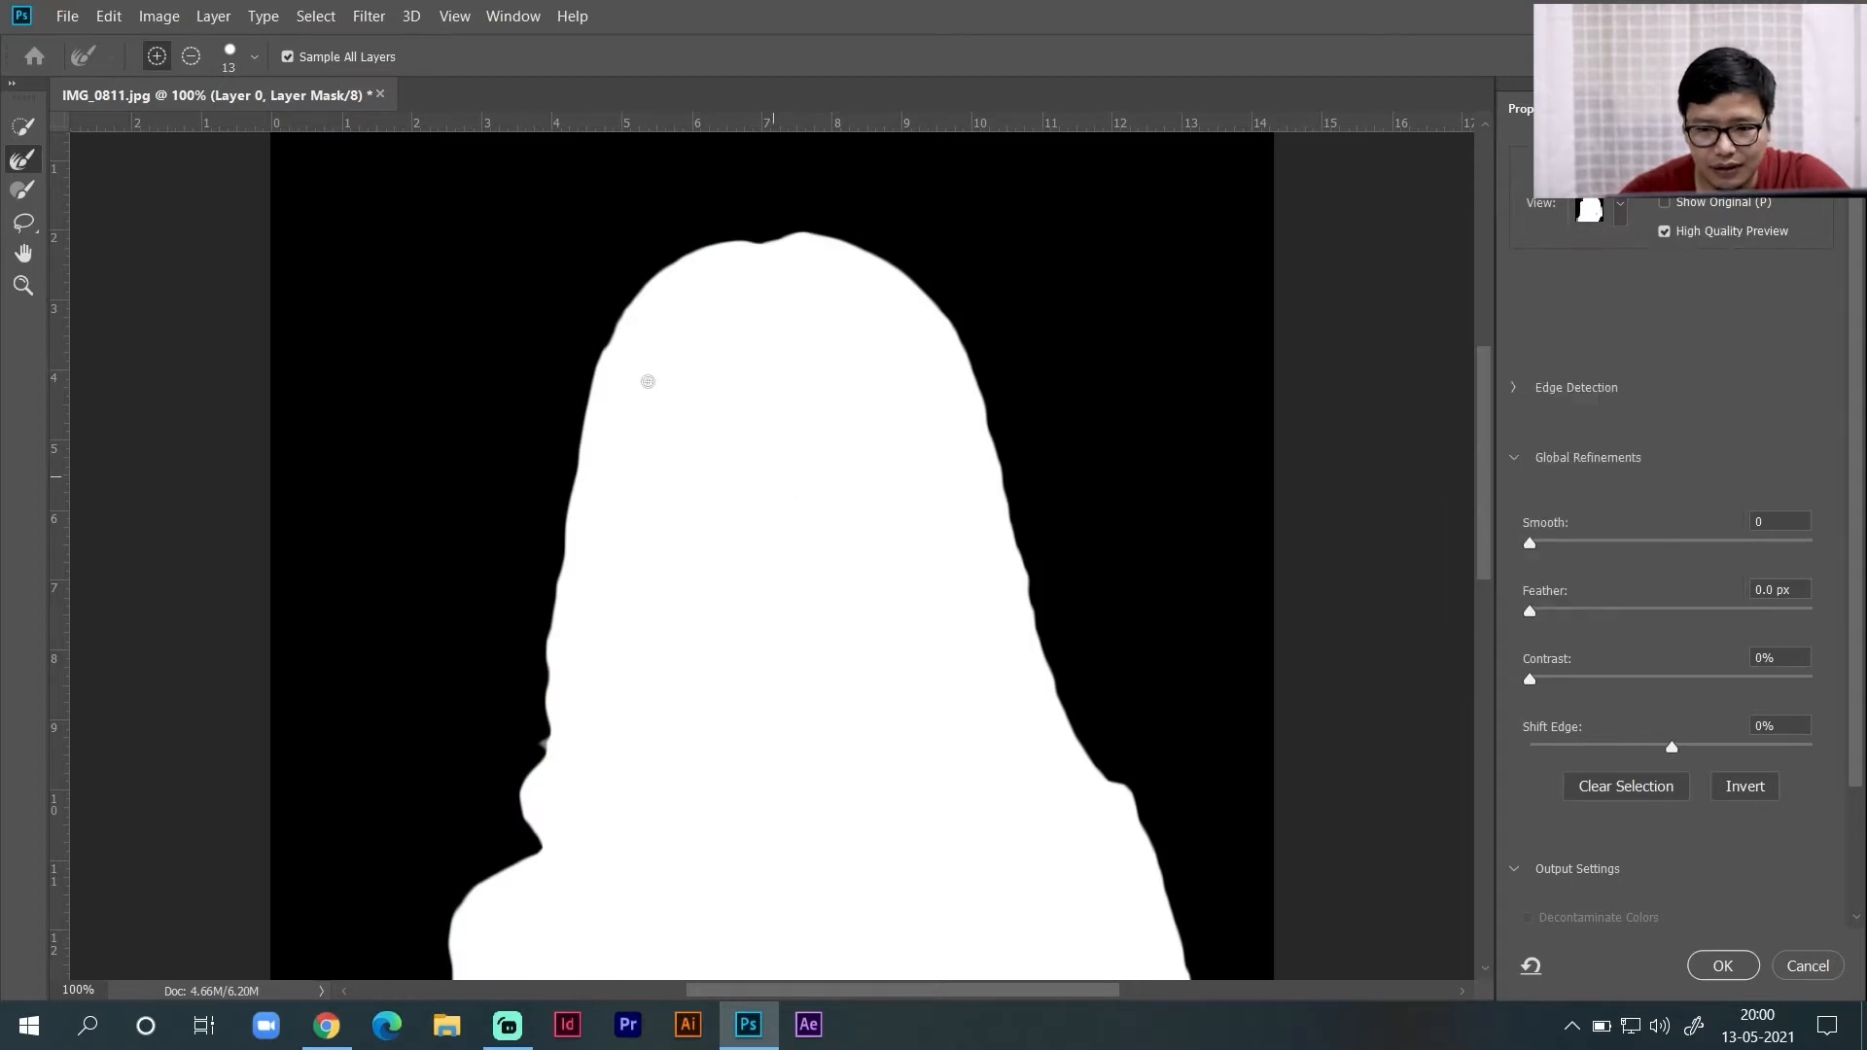
{"action": "left_click", "coordinate": [1619, 212]}
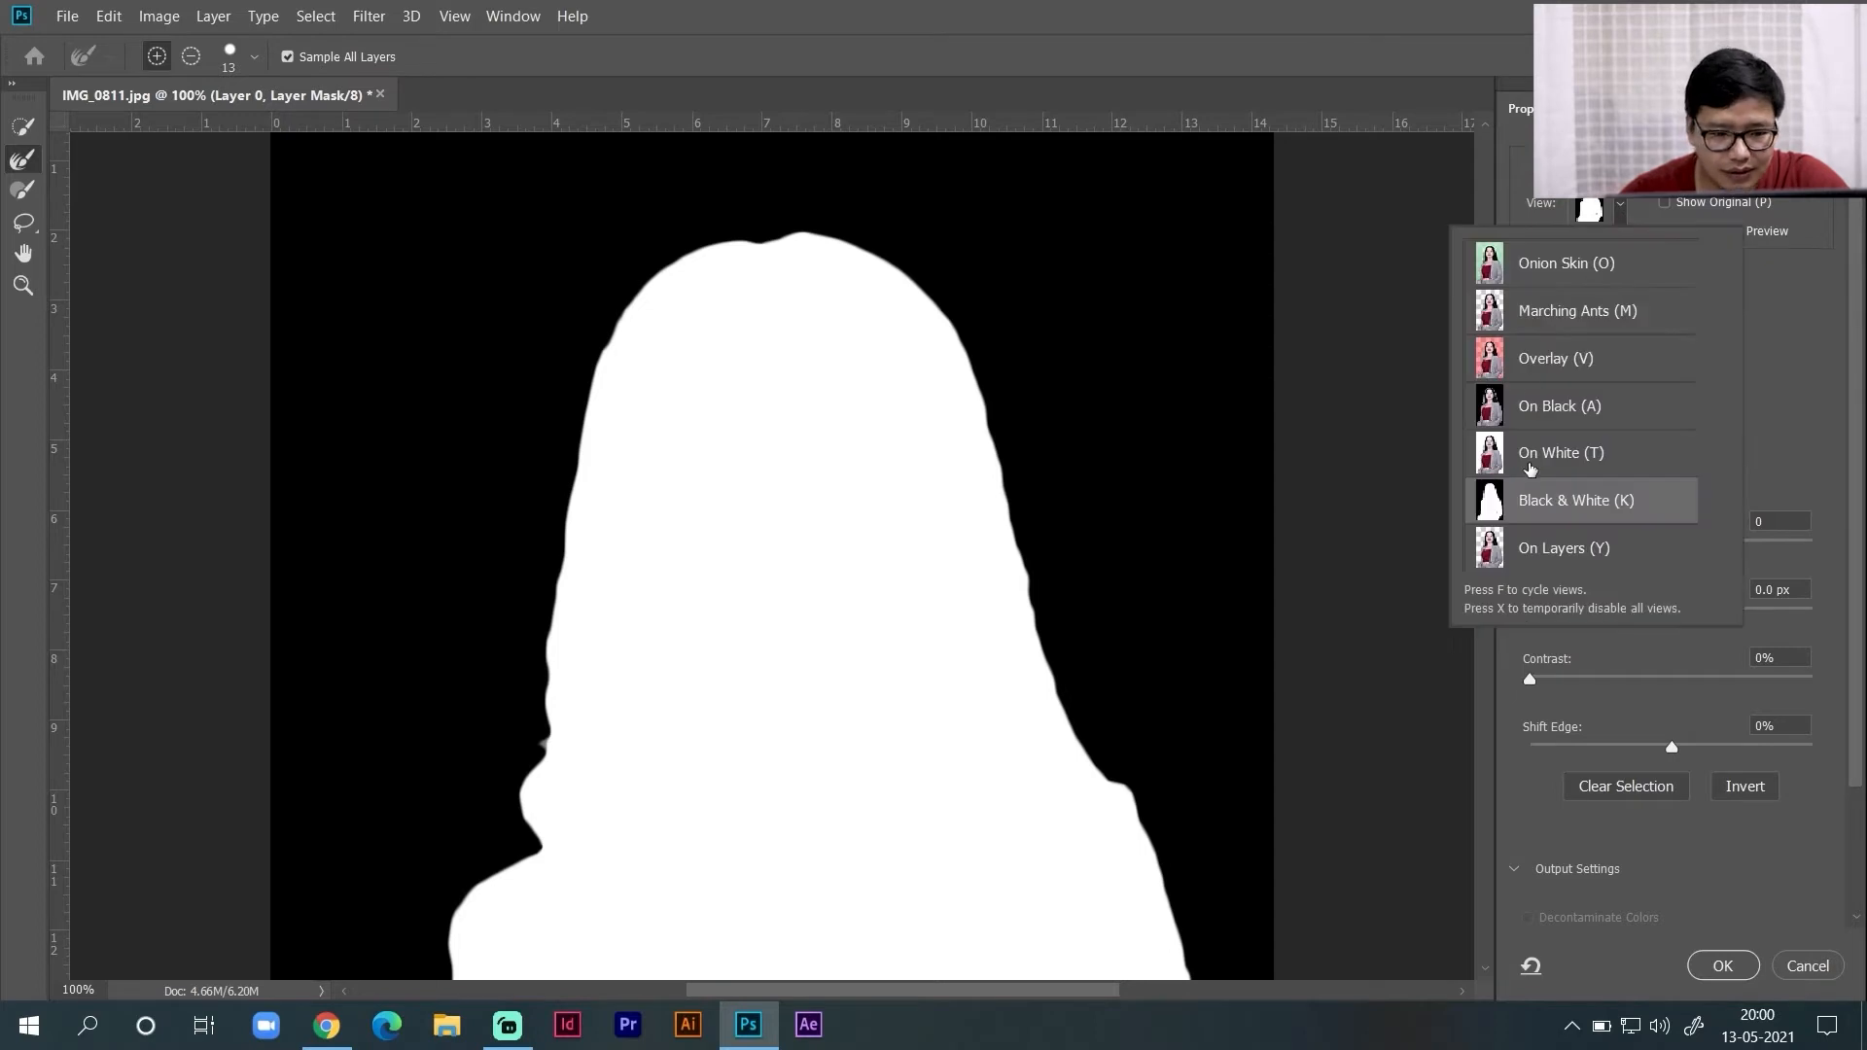
{"action": "left_click", "coordinate": [1534, 360]}
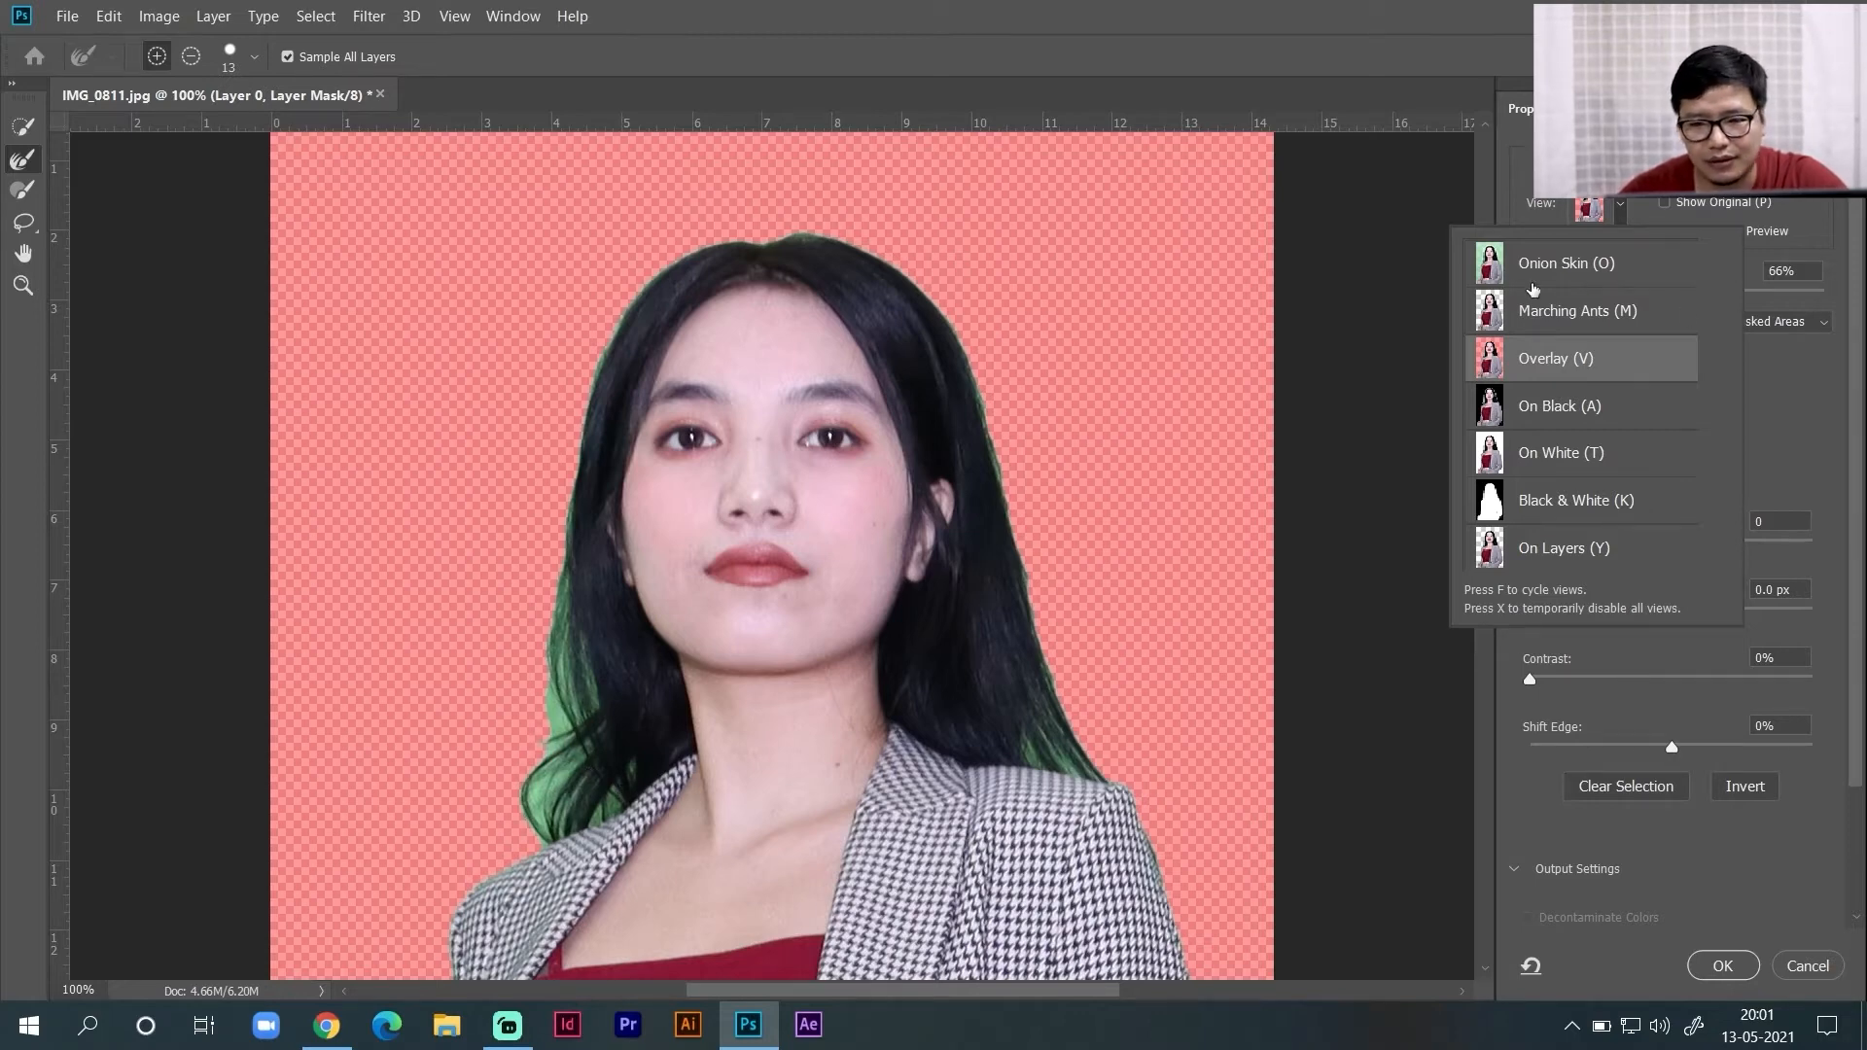
{"action": "left_click", "coordinate": [1545, 517]}
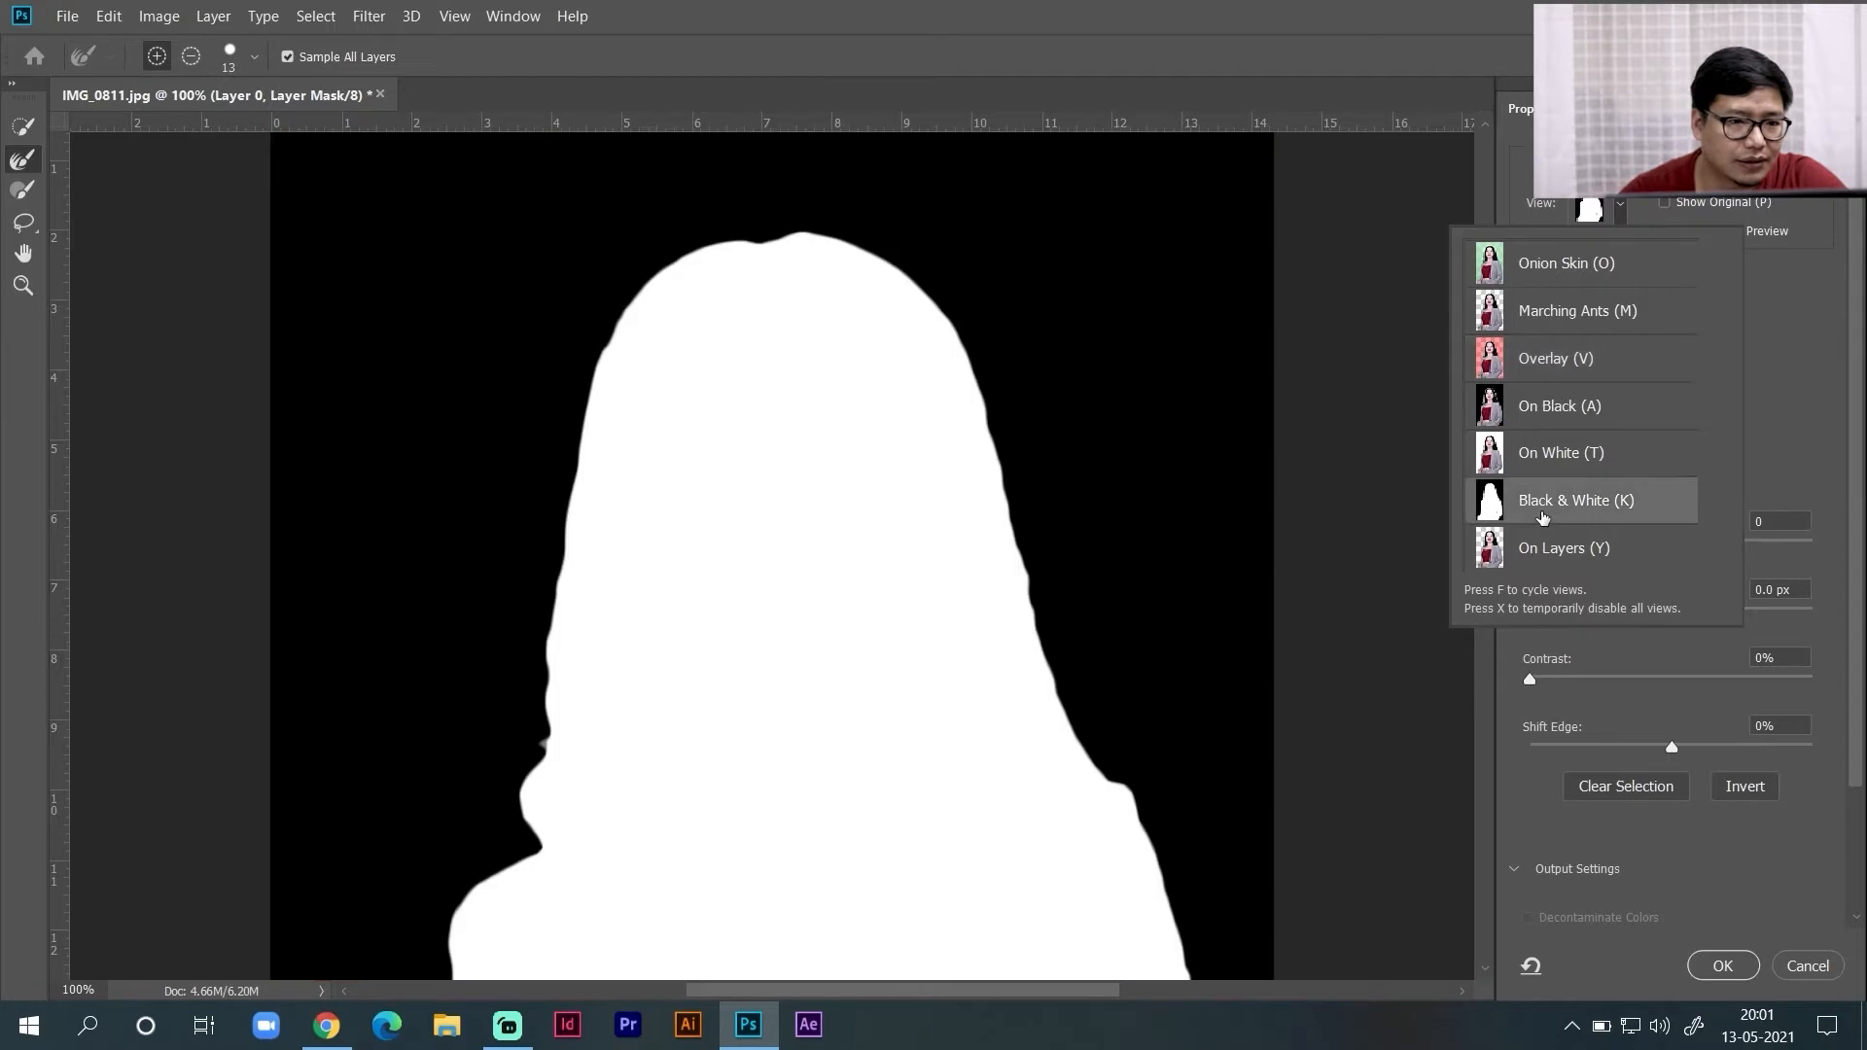
{"action": "left_click", "coordinate": [1811, 304]}
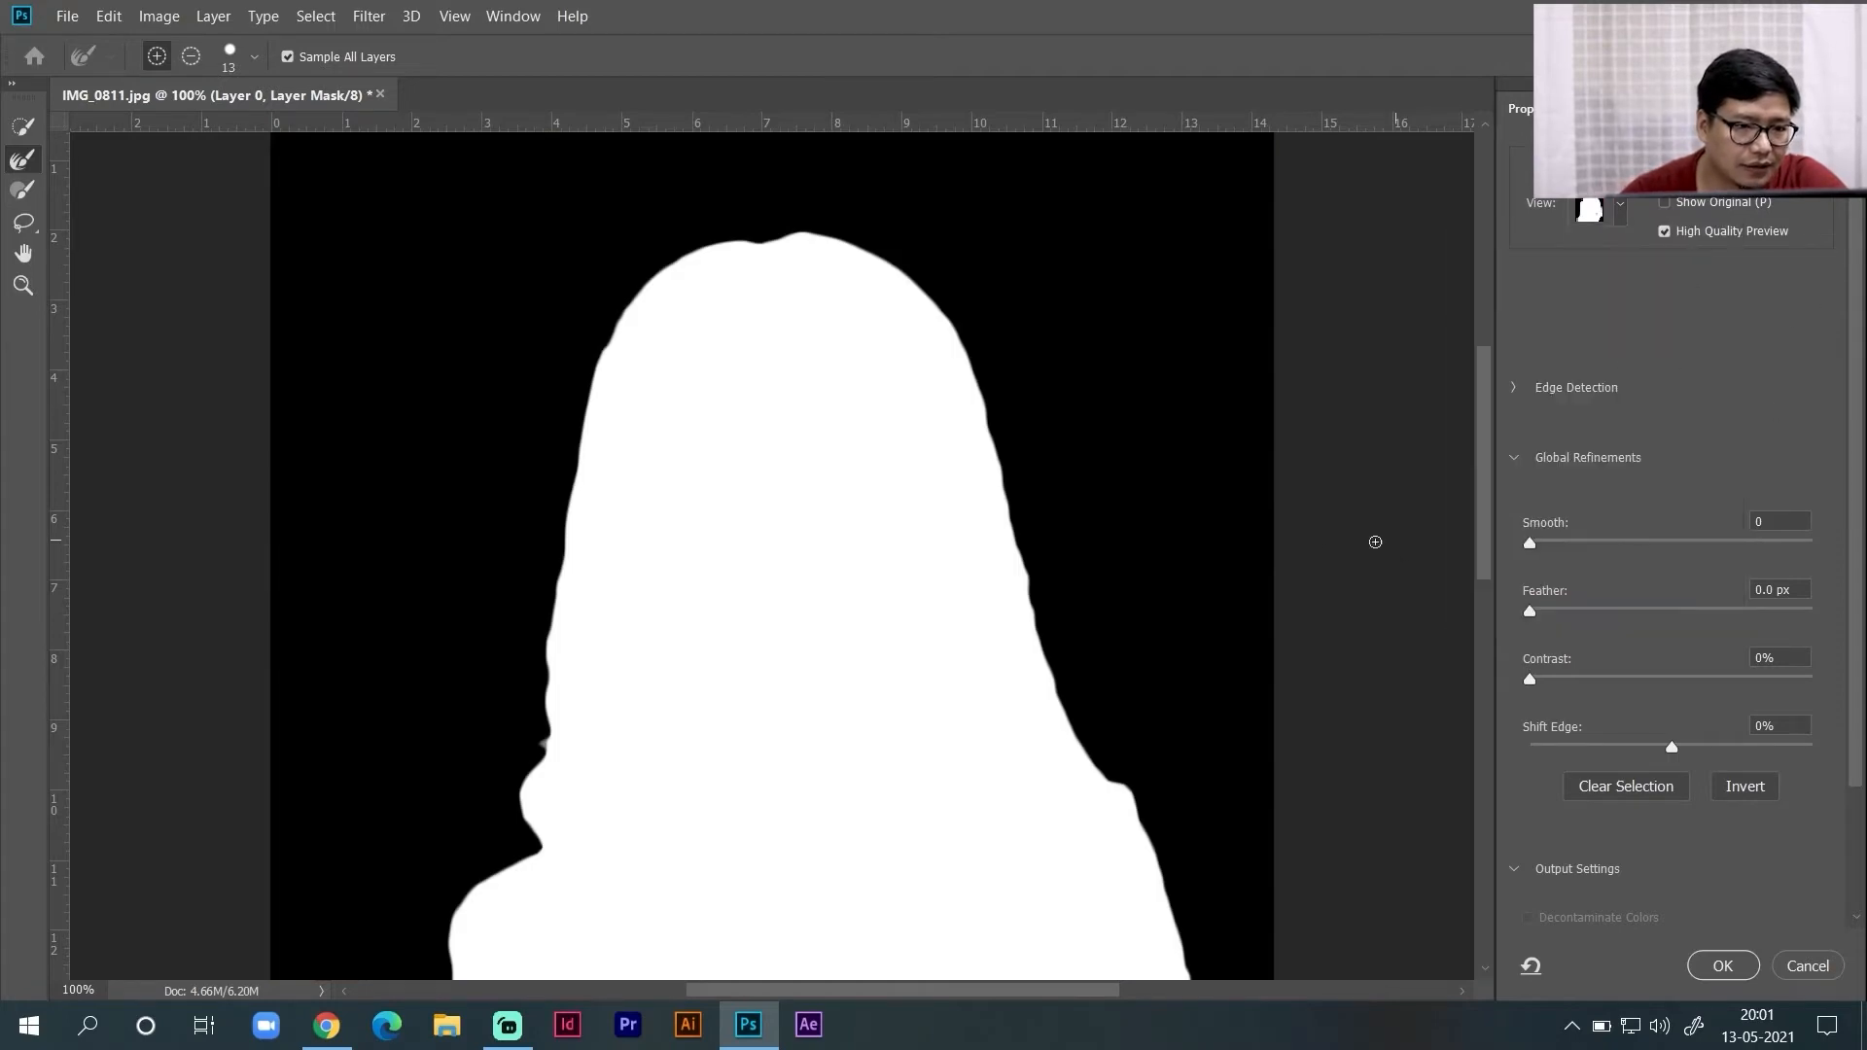
- Set the Refine Edge Brush to 28 px and brush along the hair outline, from the left curls over the head to the right side
{"action": "left_click", "coordinate": [21, 127]}
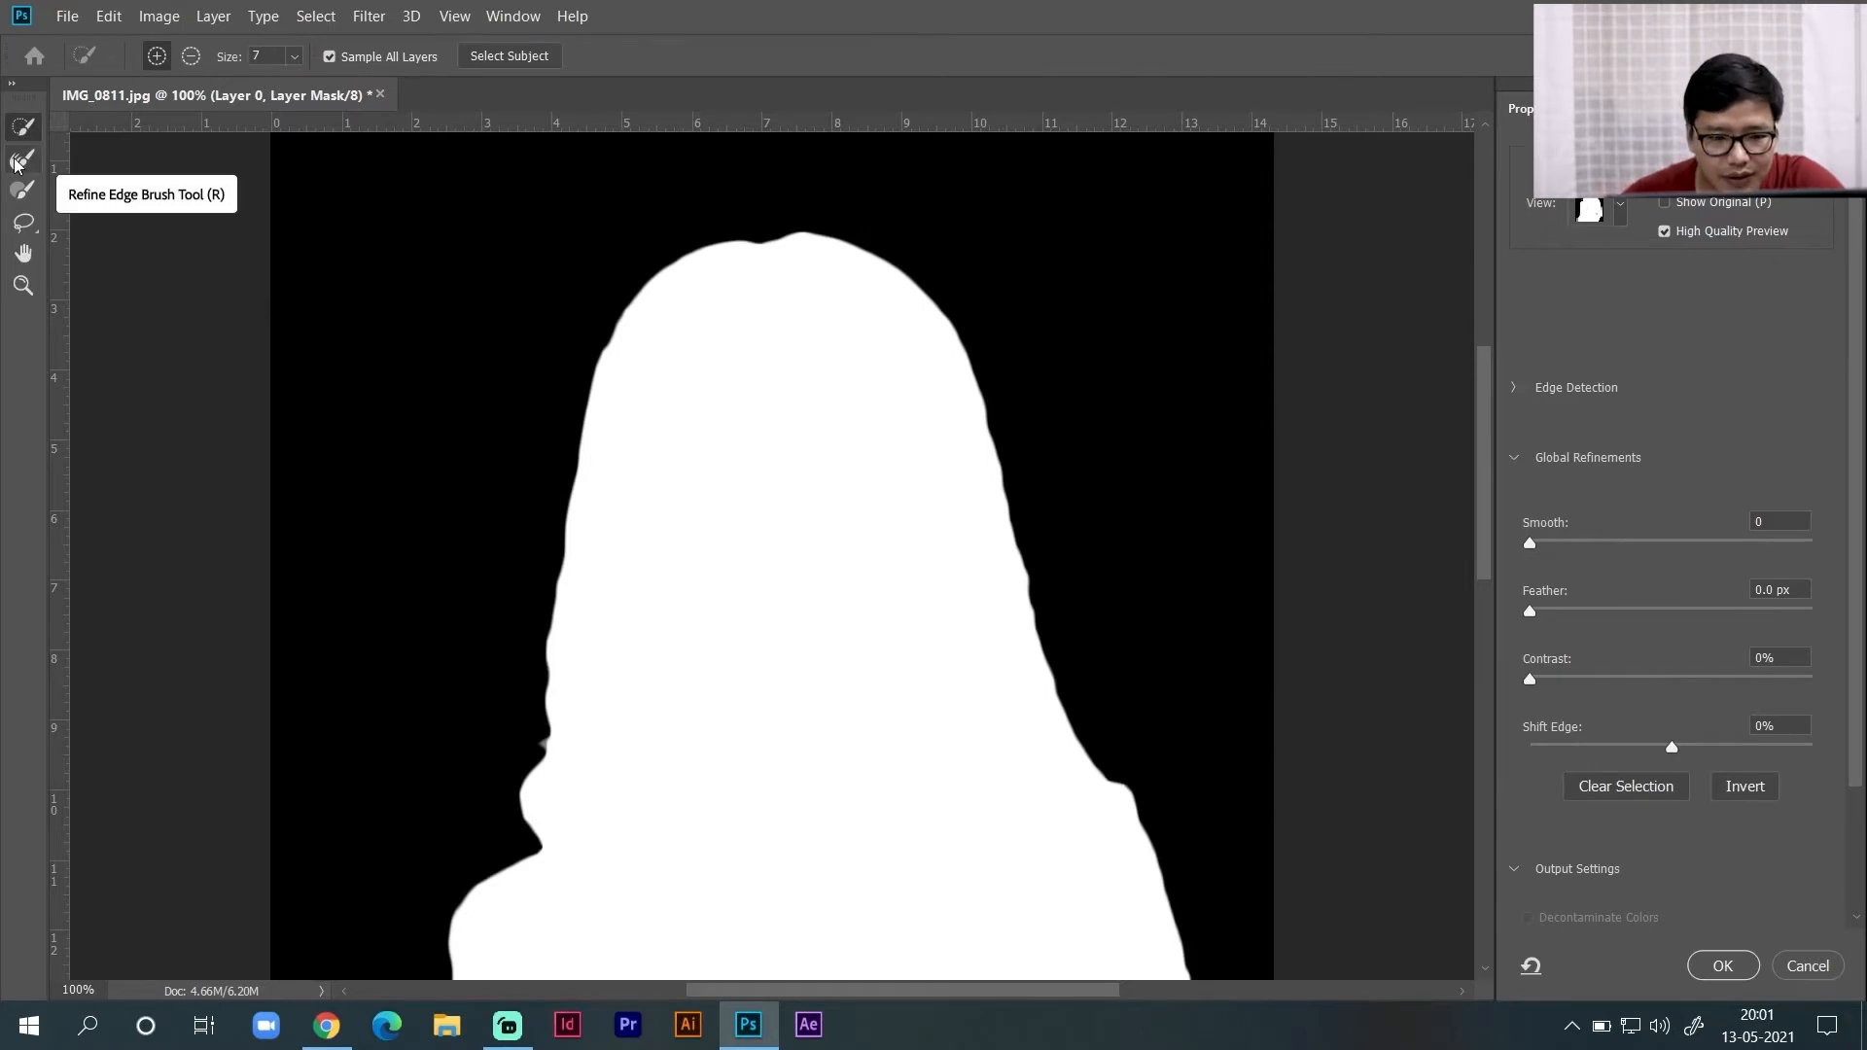
{"action": "left_click", "coordinate": [16, 162]}
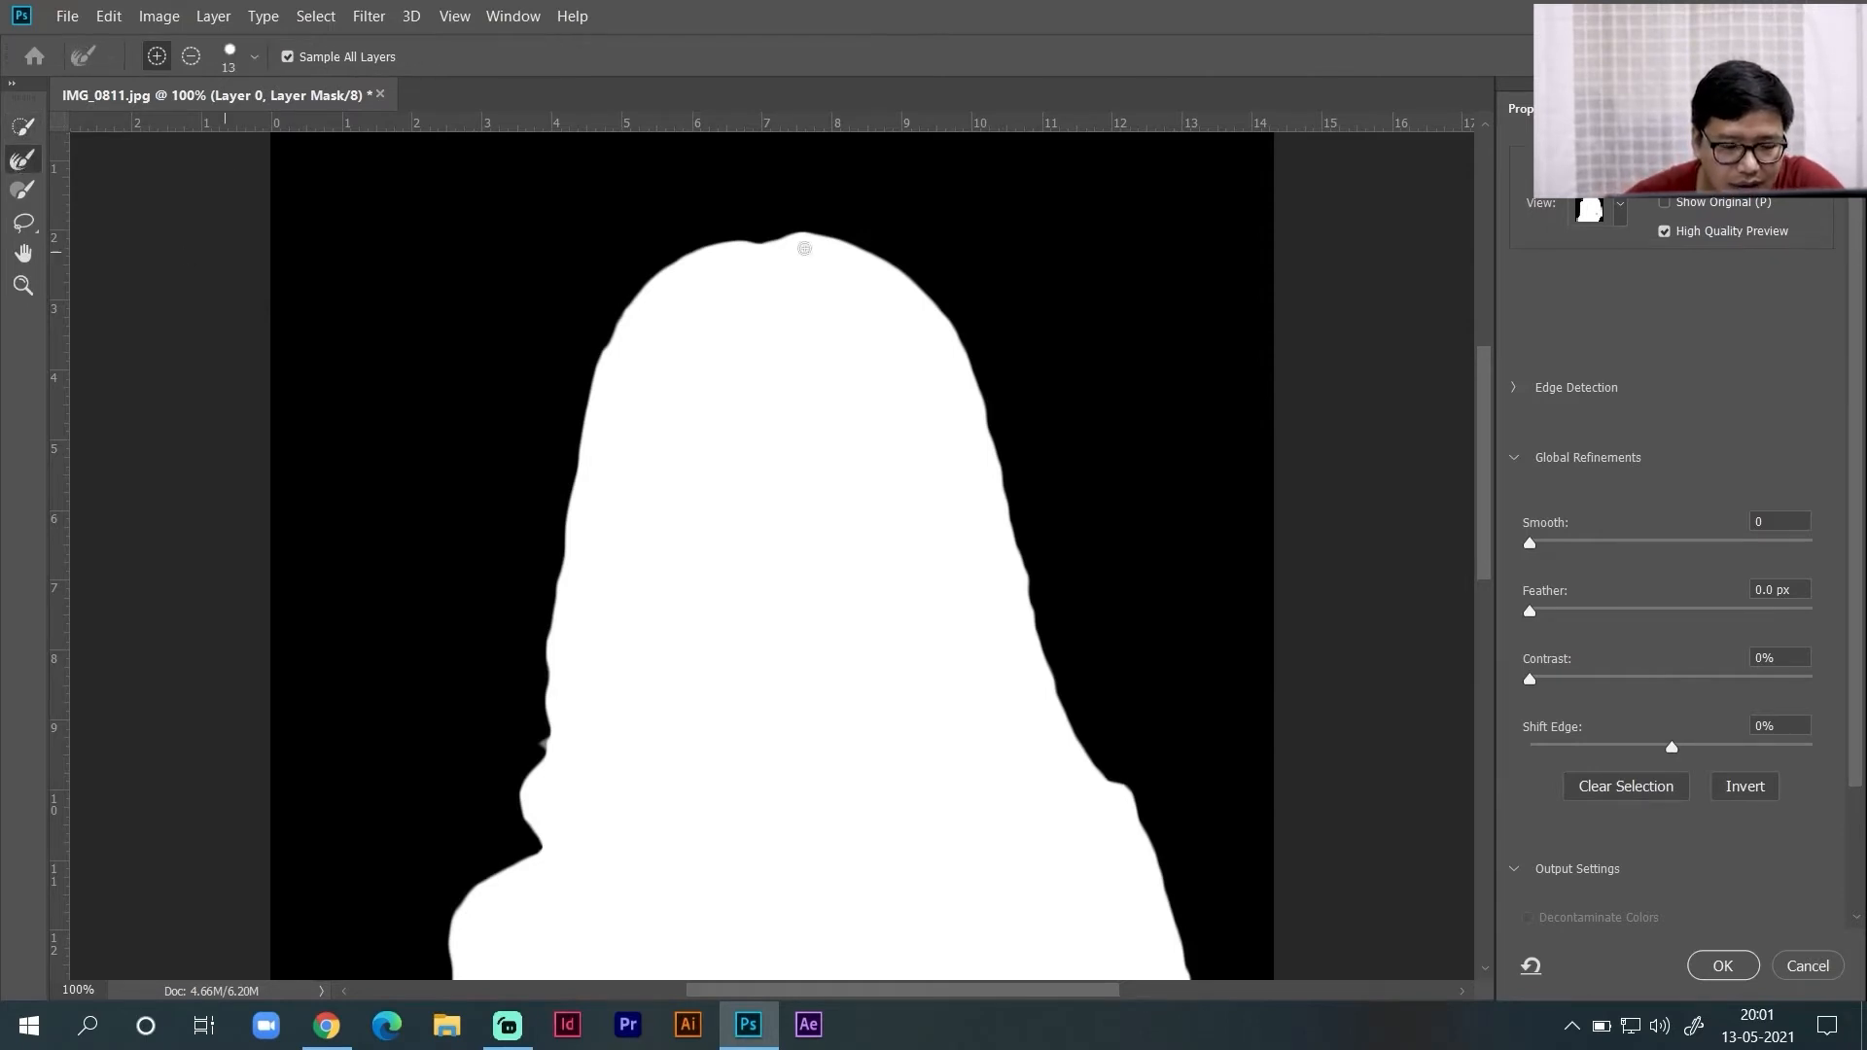
{"action": "right_click", "coordinate": [445, 562]}
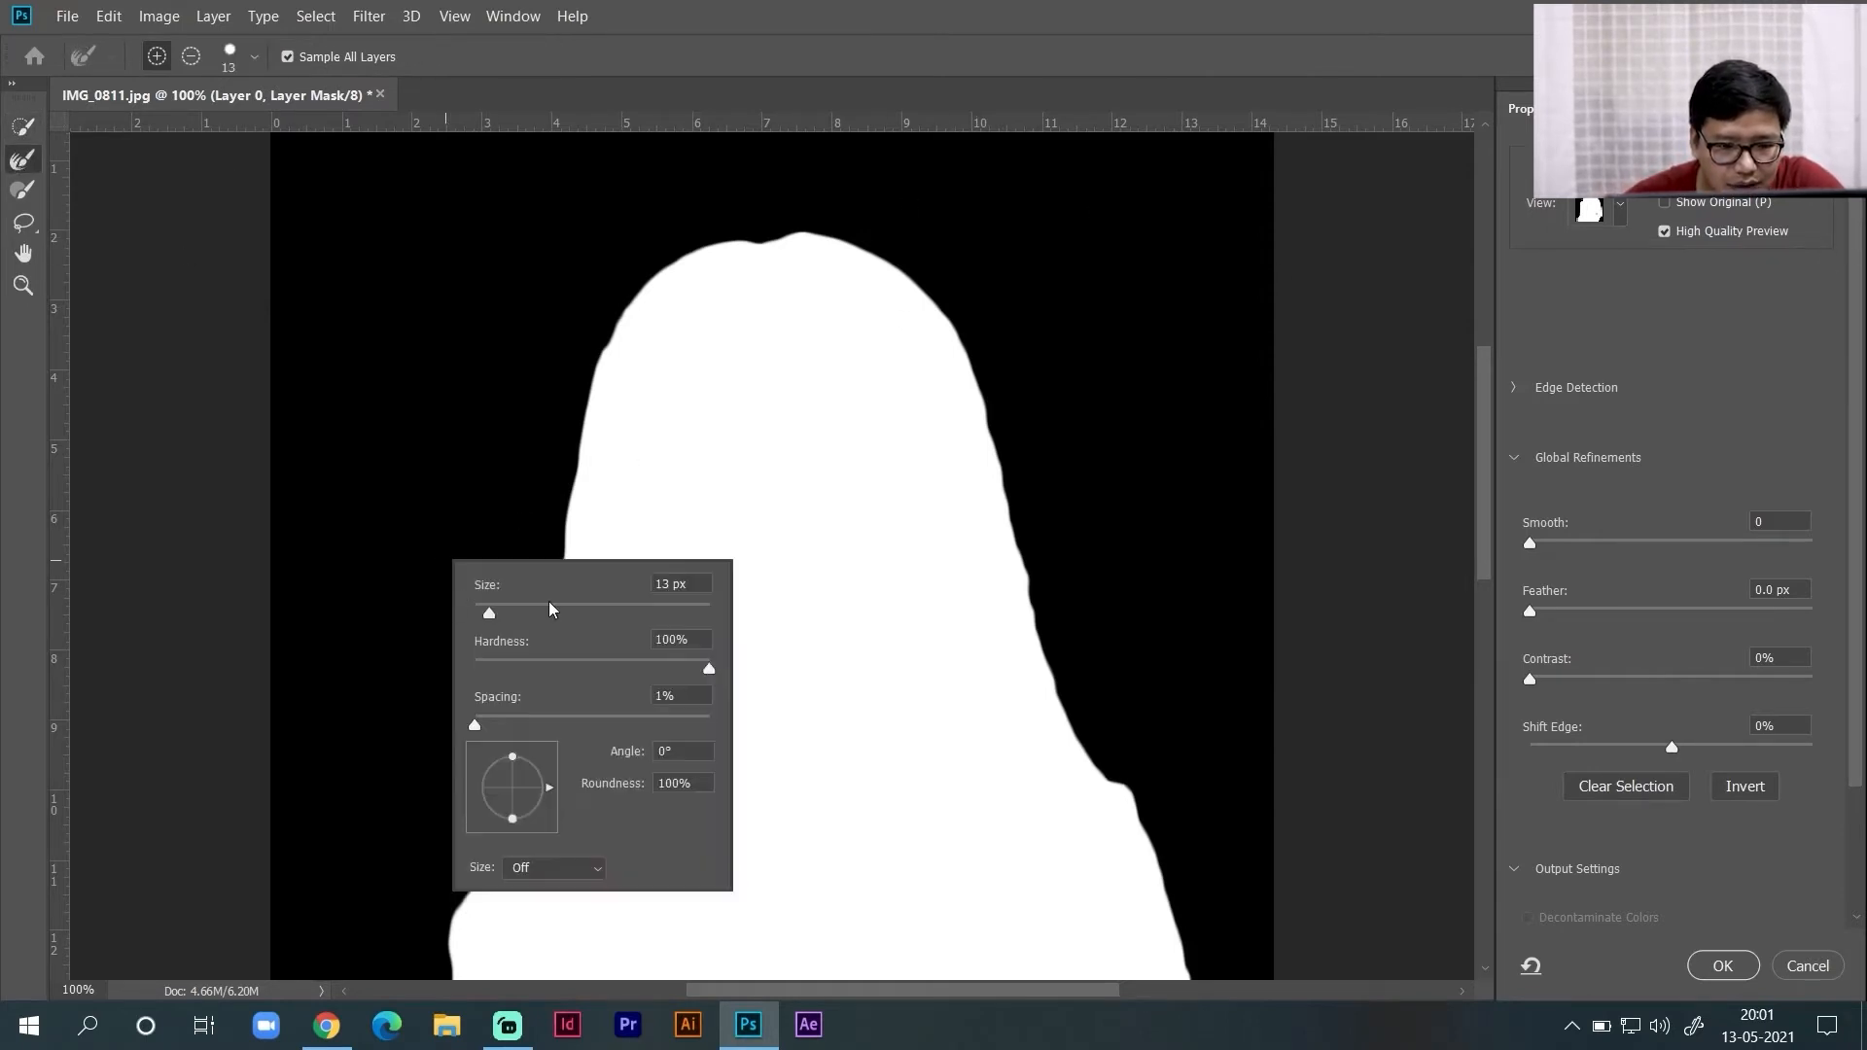
{"action": "left_click", "coordinate": [535, 613]}
{"action": "right_click", "coordinate": [463, 458]}
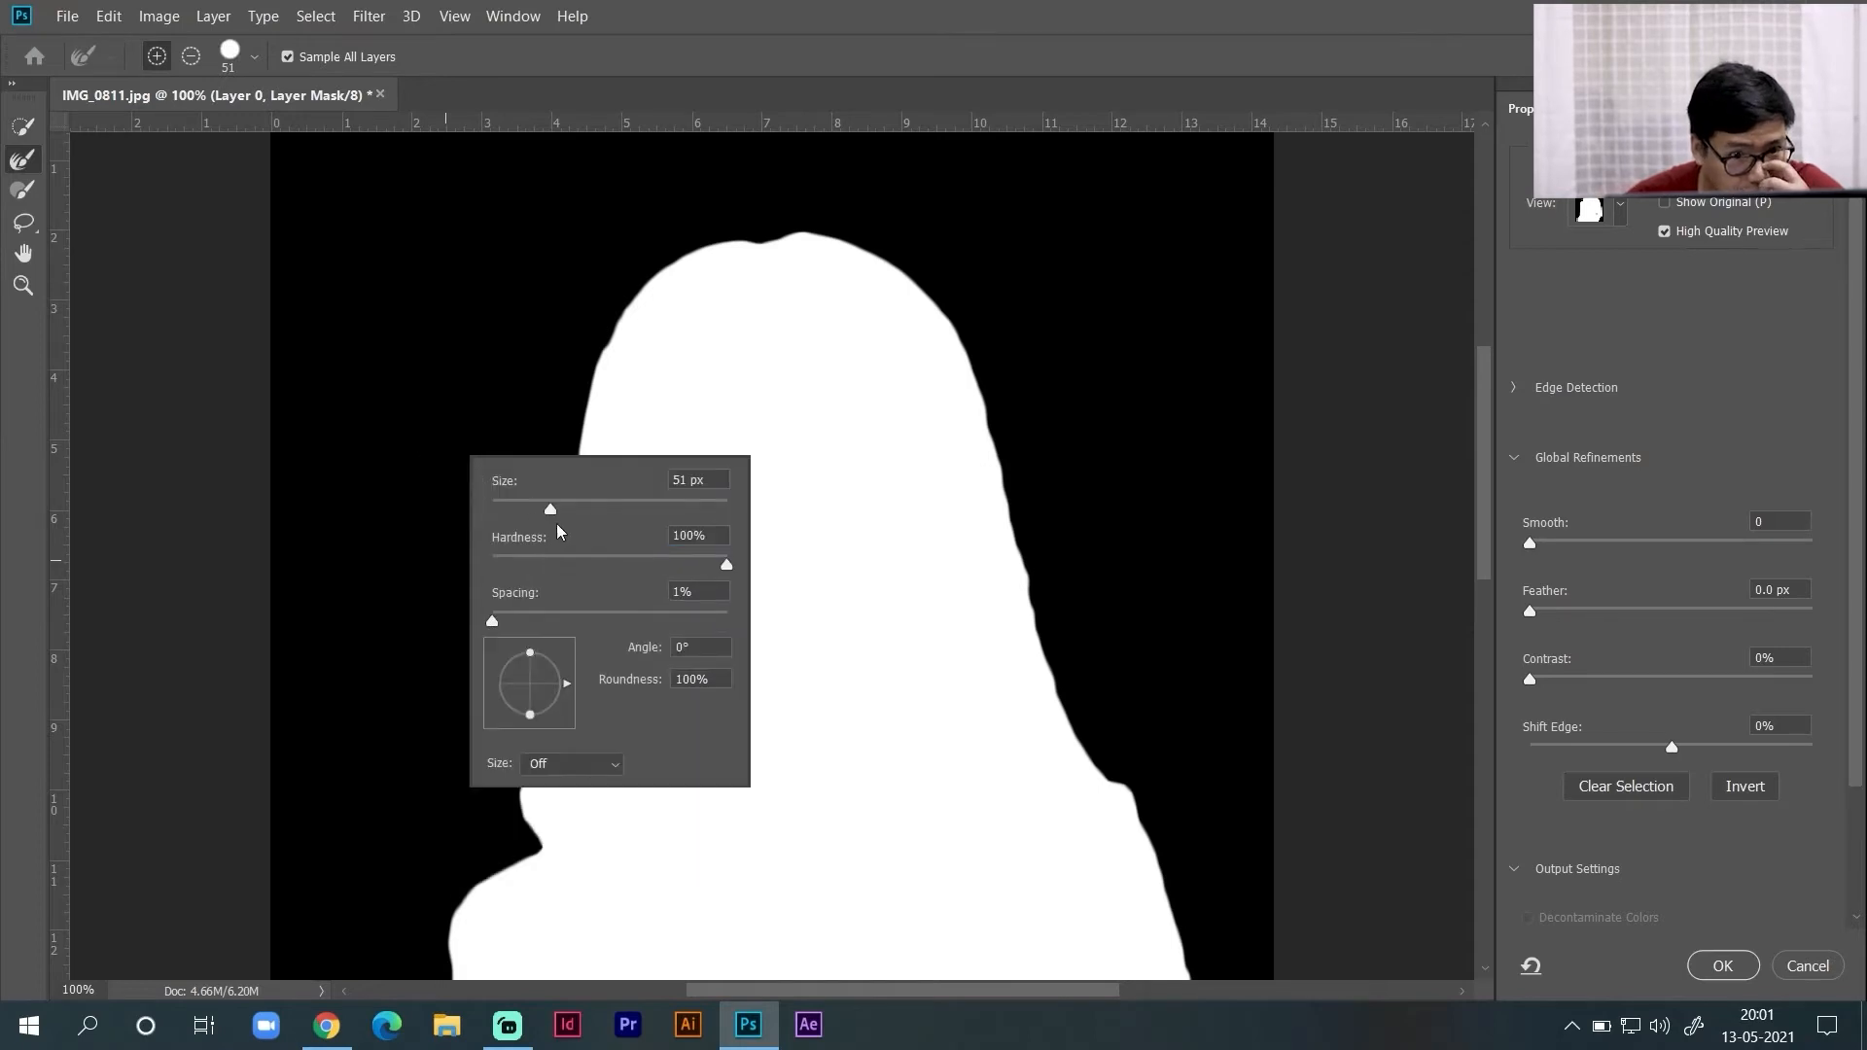
{"action": "left_click_drag", "start_coordinate": [538, 508], "coordinate": [526, 508]}
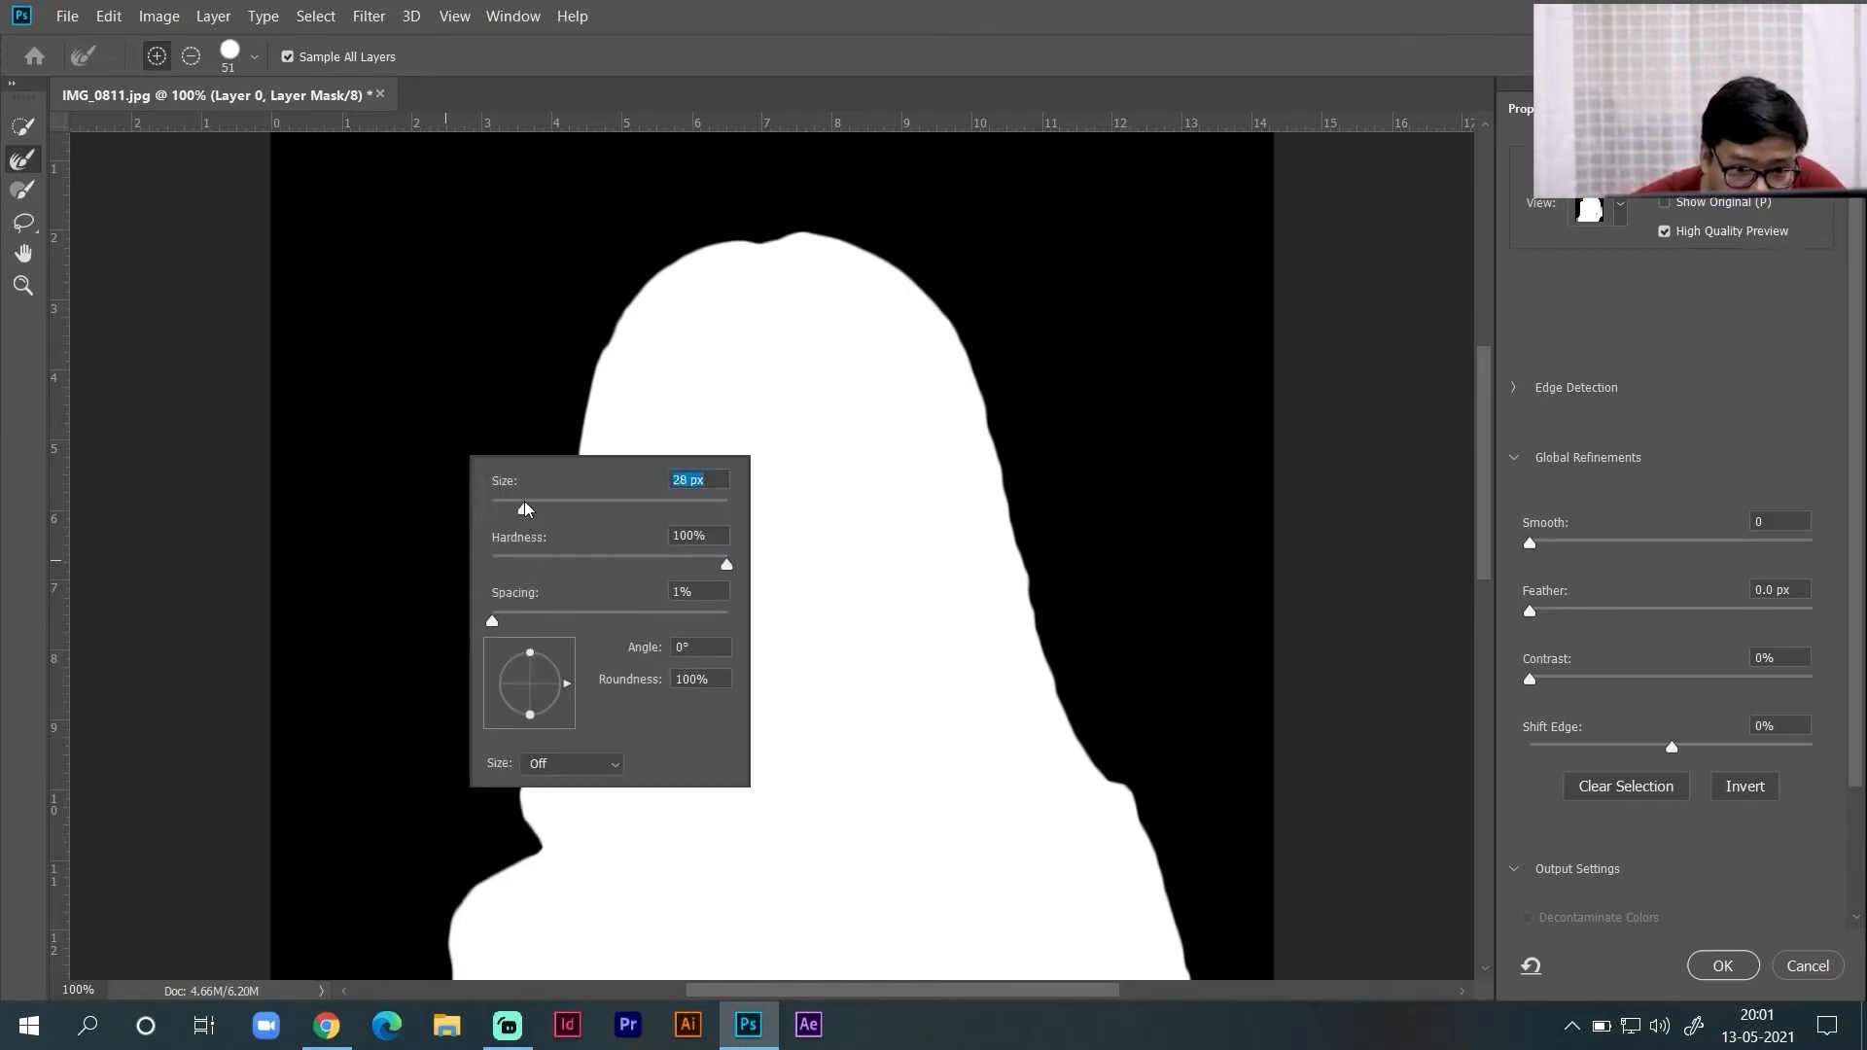
{"action": "left_click", "coordinate": [467, 396]}
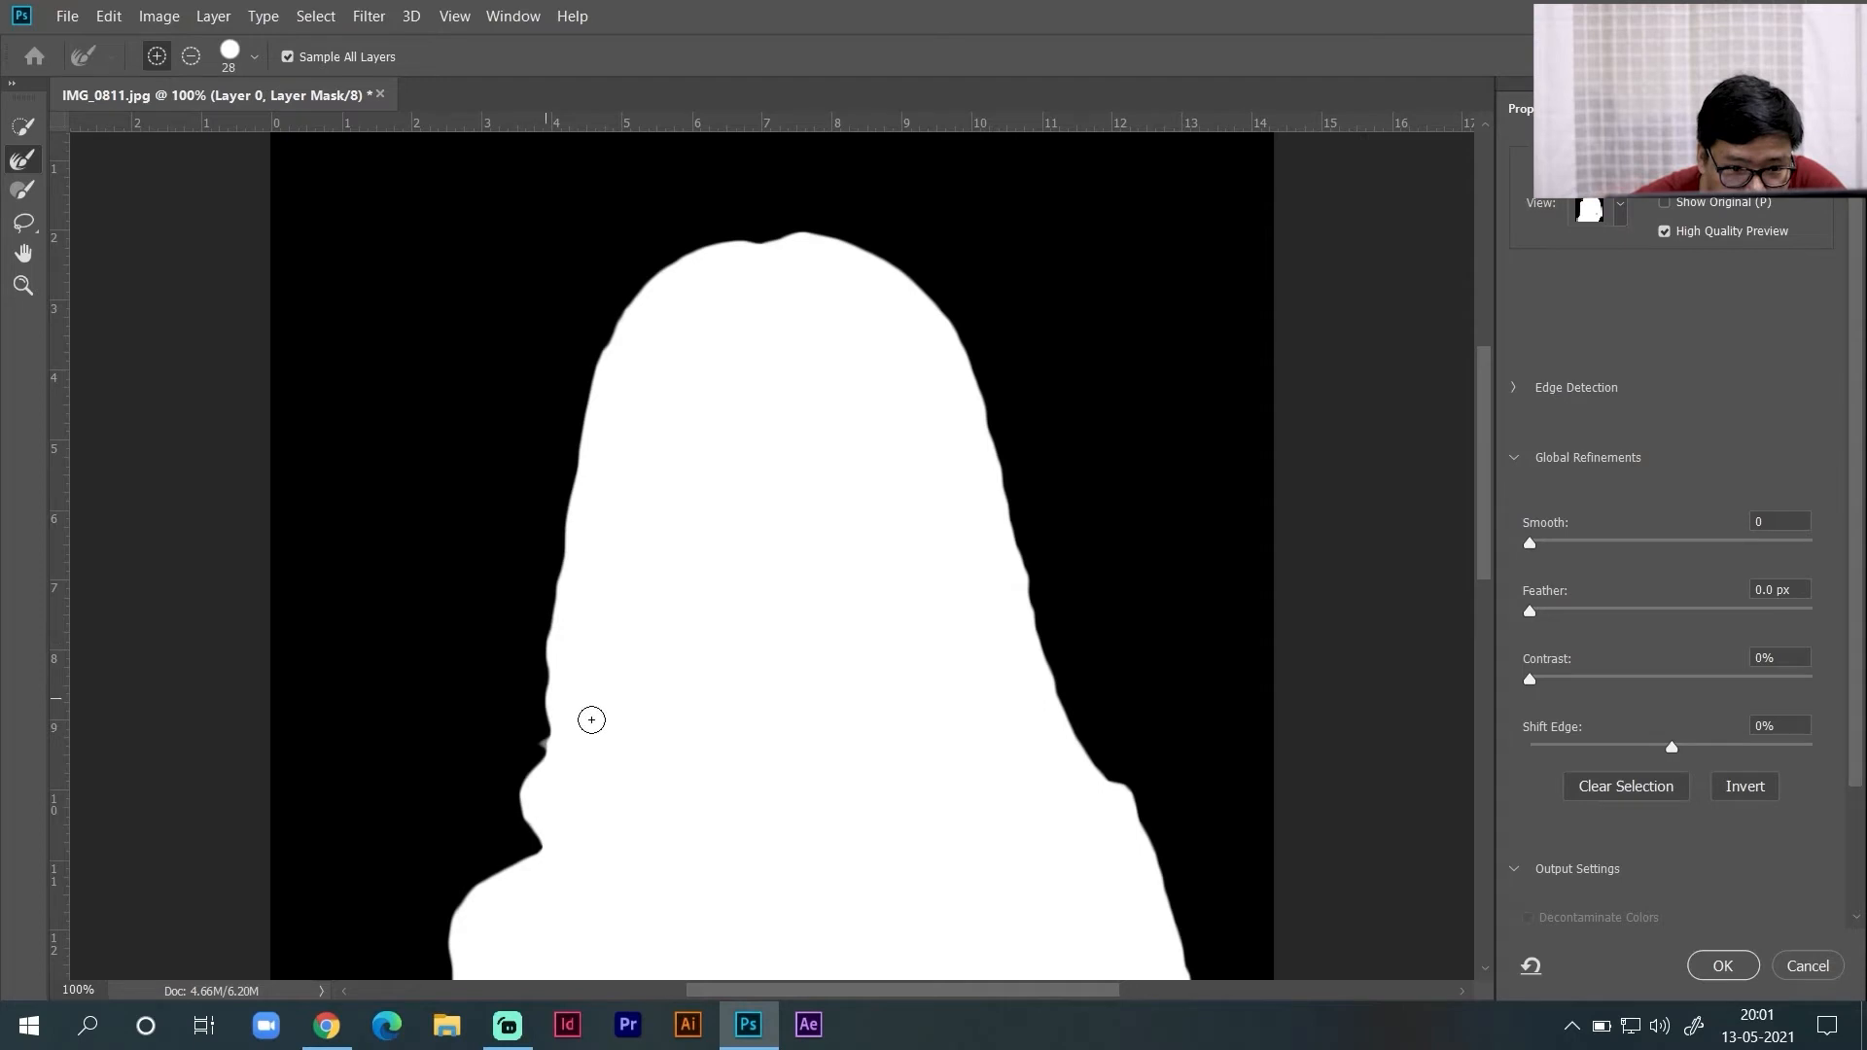
{"action": "mouse_move", "coordinate": [559, 683]}
{"action": "left_mouse_down"}
{"action": "mouse_move", "coordinate": [530, 817]}
{"action": "mouse_move", "coordinate": [538, 780]}
{"action": "mouse_move", "coordinate": [546, 848]}
{"action": "mouse_move", "coordinate": [568, 764]}
{"action": "mouse_move", "coordinate": [548, 613]}
{"action": "mouse_move", "coordinate": [595, 357]}
{"action": "mouse_move", "coordinate": [628, 345]}
{"action": "mouse_move", "coordinate": [619, 322]}
{"action": "mouse_move", "coordinate": [682, 255]}
{"action": "mouse_move", "coordinate": [795, 232]}
{"action": "mouse_move", "coordinate": [909, 281]}
{"action": "mouse_move", "coordinate": [970, 360]}
{"action": "mouse_move", "coordinate": [1040, 668]}
{"action": "mouse_move", "coordinate": [1037, 650]}
{"action": "left_mouse_up"}
- Refine the remaining hair edge above the right shoulder in Onion Skin view and apply the refinements to the layer mask
{"action": "left_click", "coordinate": [1590, 209]}
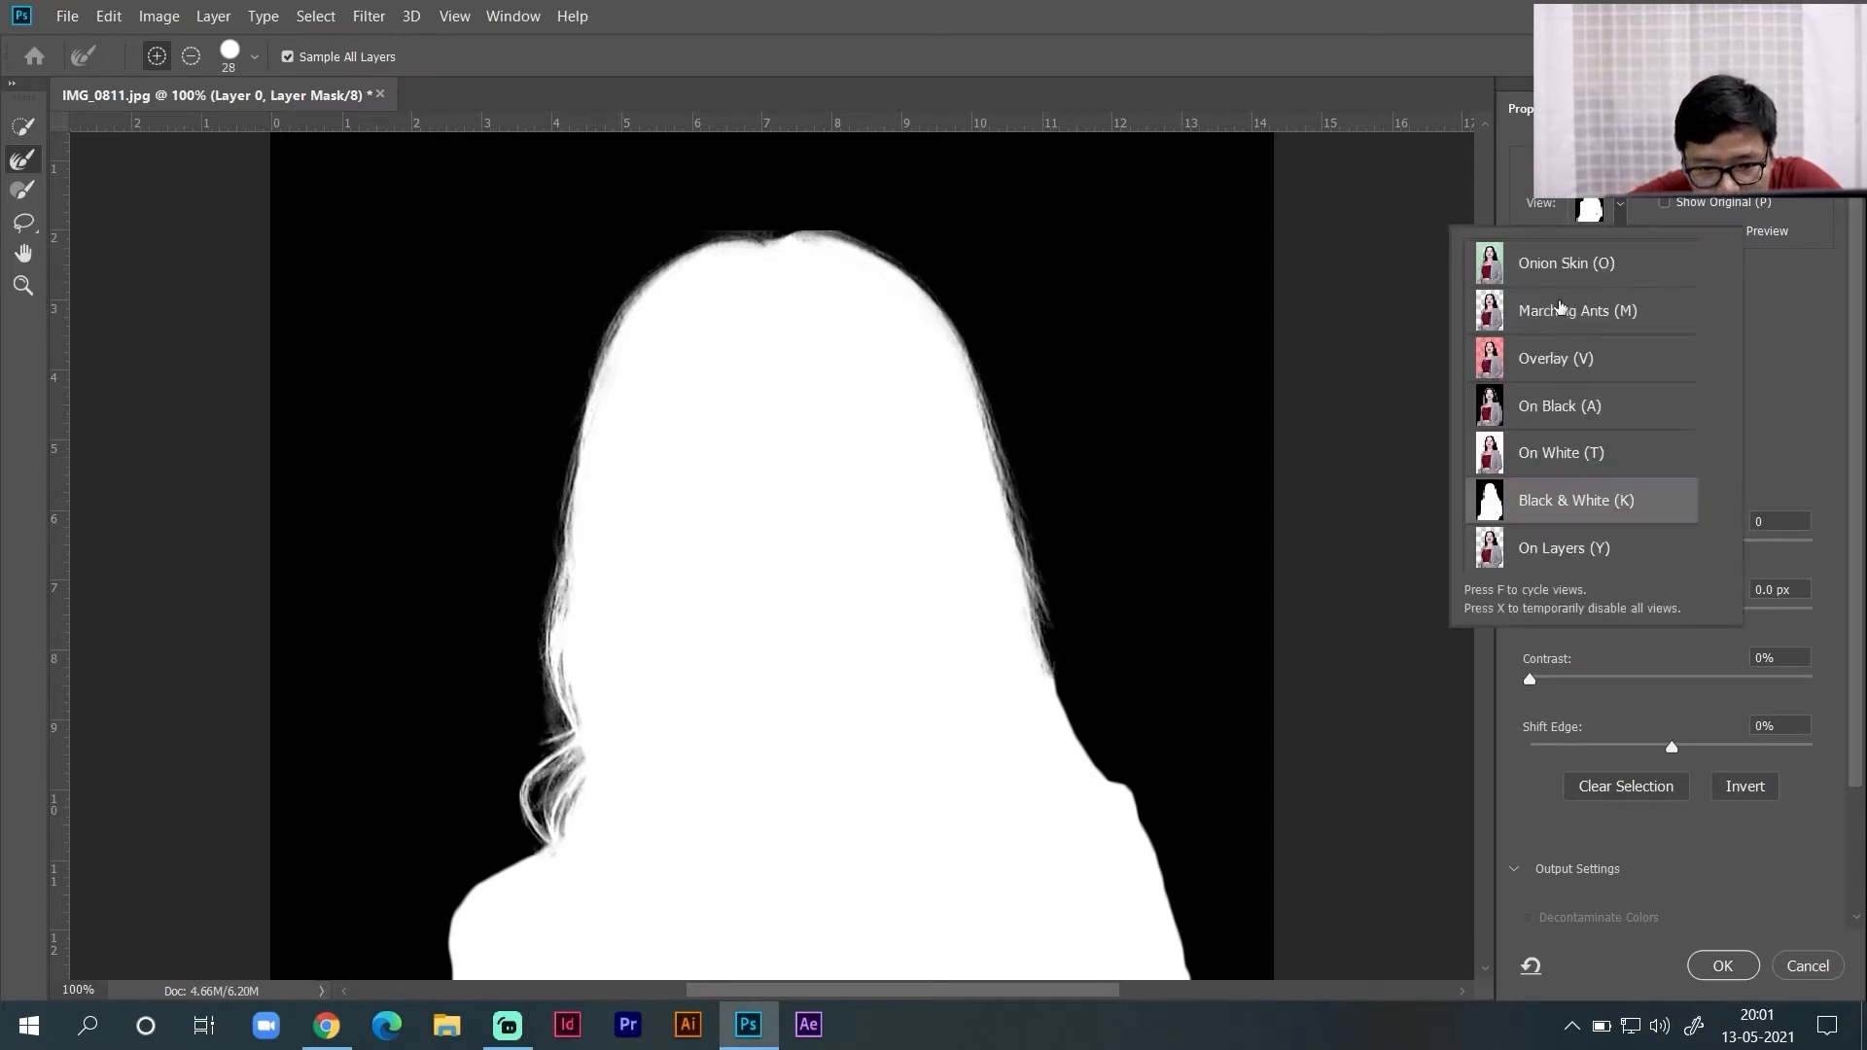
{"action": "left_click", "coordinate": [1577, 272]}
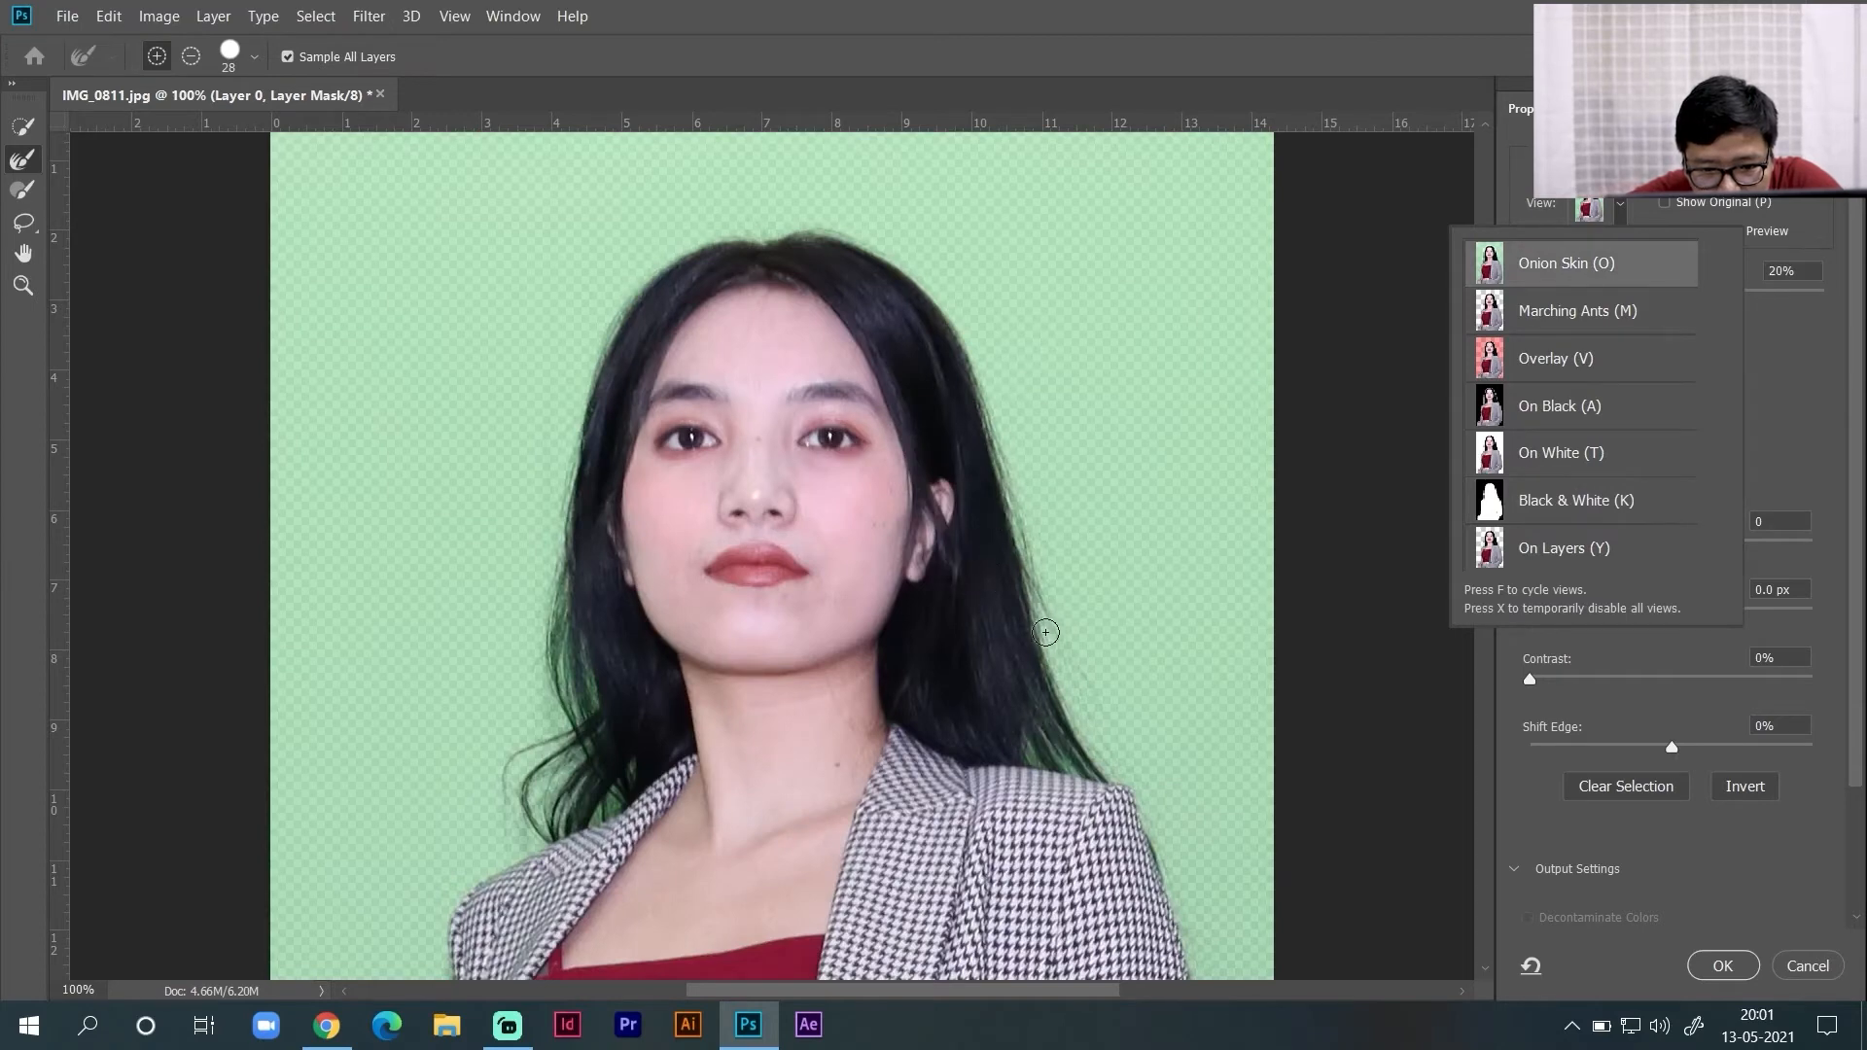
{"action": "left_click", "coordinate": [1052, 684]}
{"action": "mouse_move", "coordinate": [1052, 683]}
{"action": "left_mouse_down"}
{"action": "mouse_move", "coordinate": [1077, 741]}
{"action": "mouse_move", "coordinate": [1027, 756]}
{"action": "mouse_move", "coordinate": [1102, 777]}
{"action": "mouse_move", "coordinate": [1034, 768]}
{"action": "left_mouse_up"}
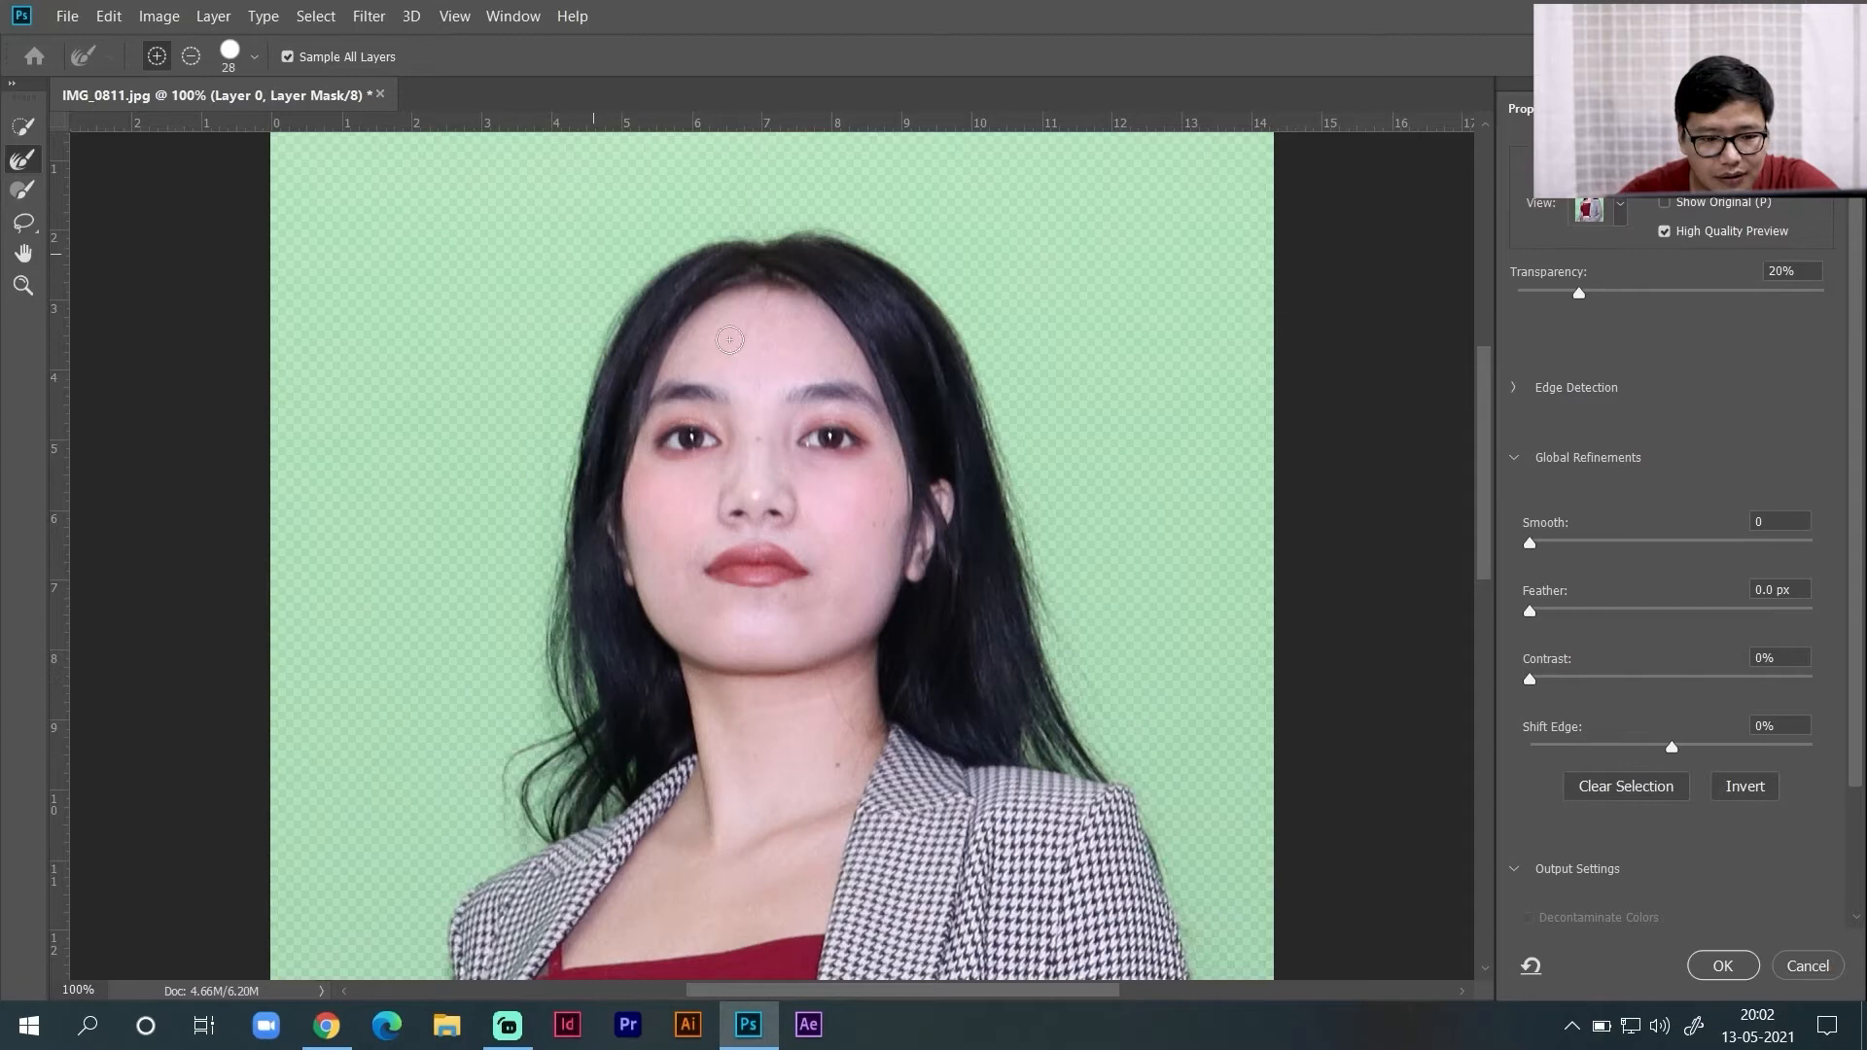
{"action": "left_click", "coordinate": [1723, 966]}
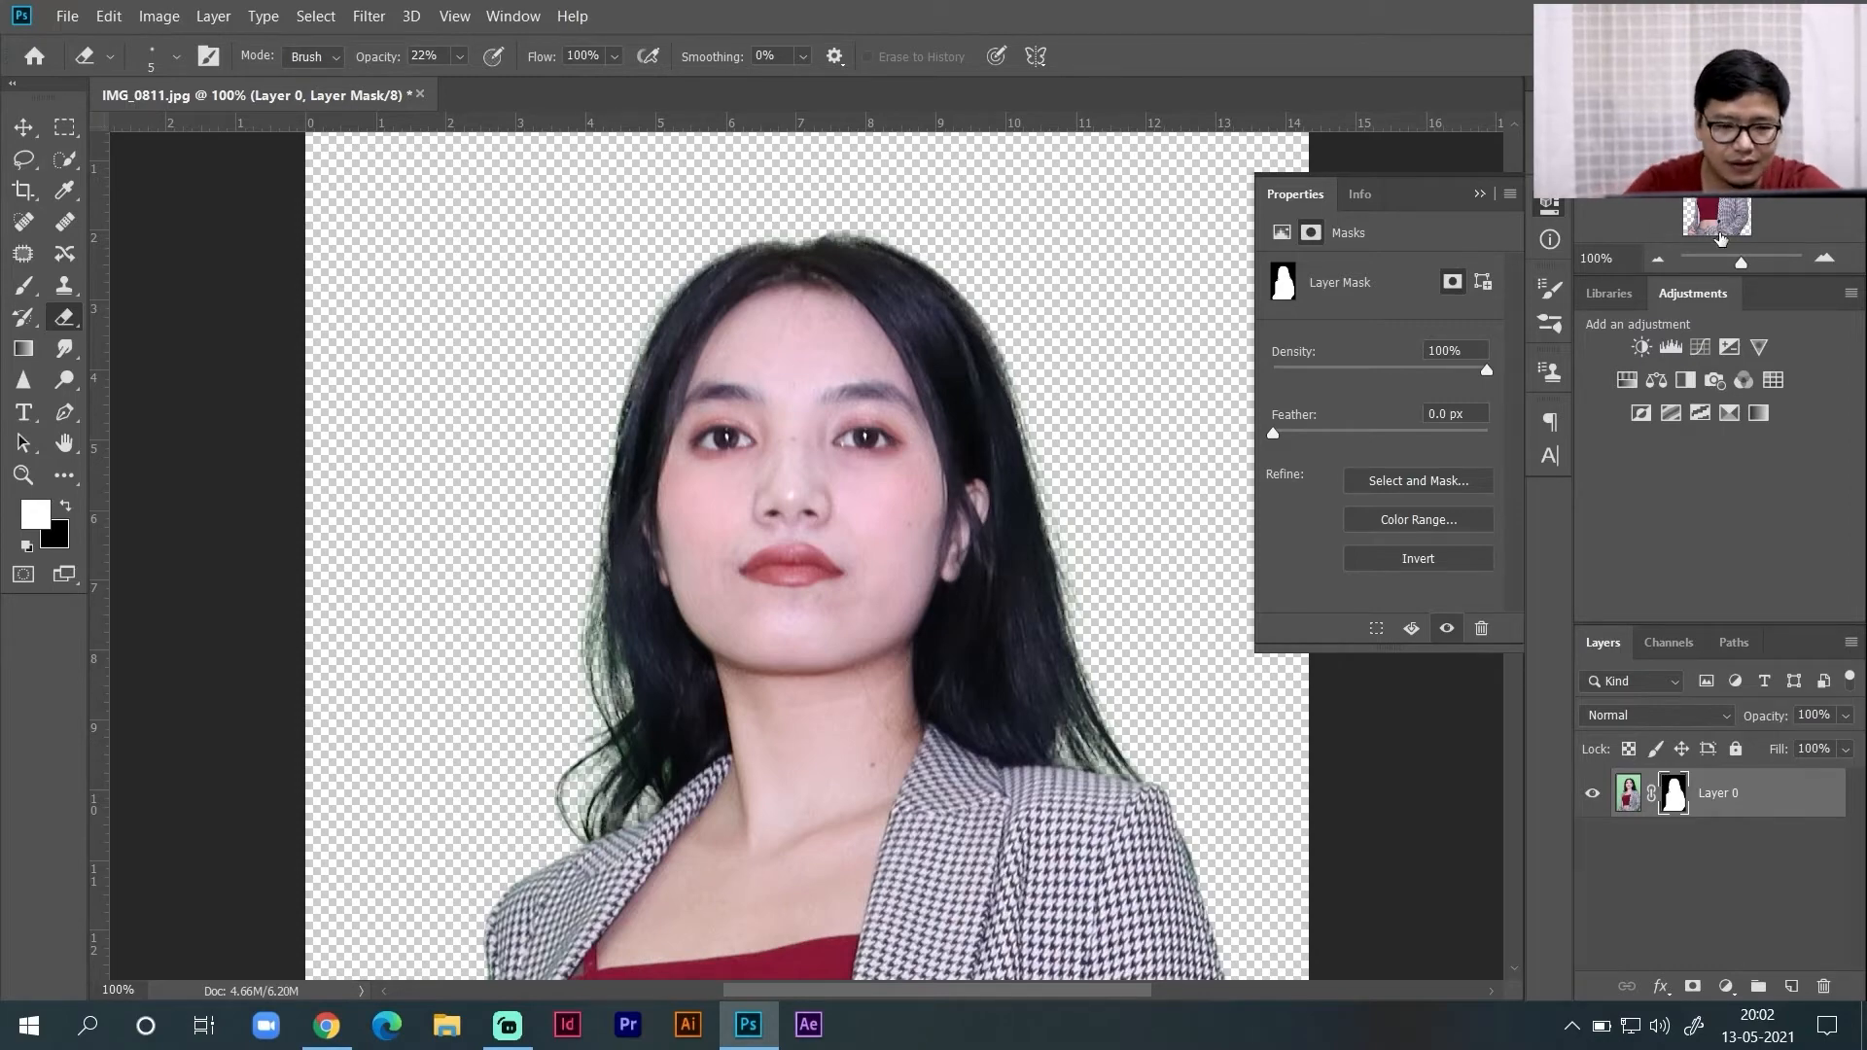
- Examine the whole cutout and the curls above the left shoulder up close for leftover green
{"action": "left_click", "coordinate": [1657, 263]}
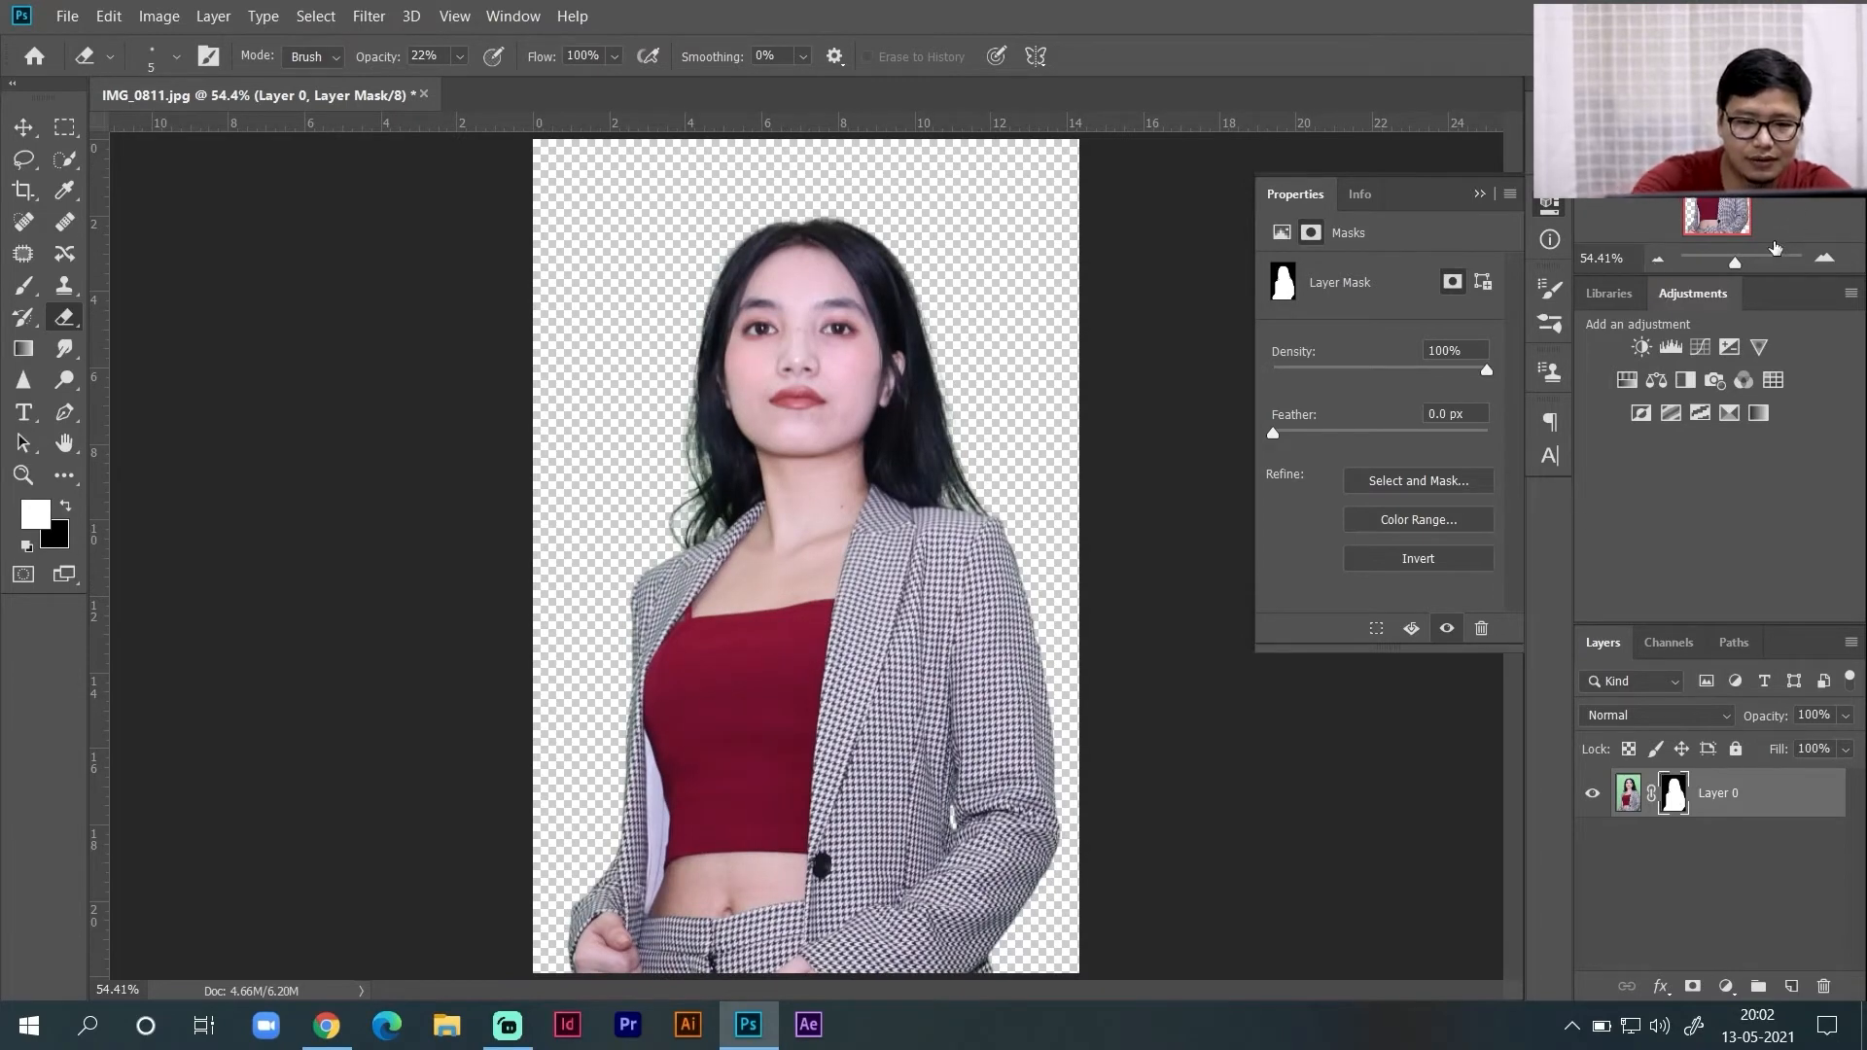
{"action": "key", "text": "ctrl+plus"}
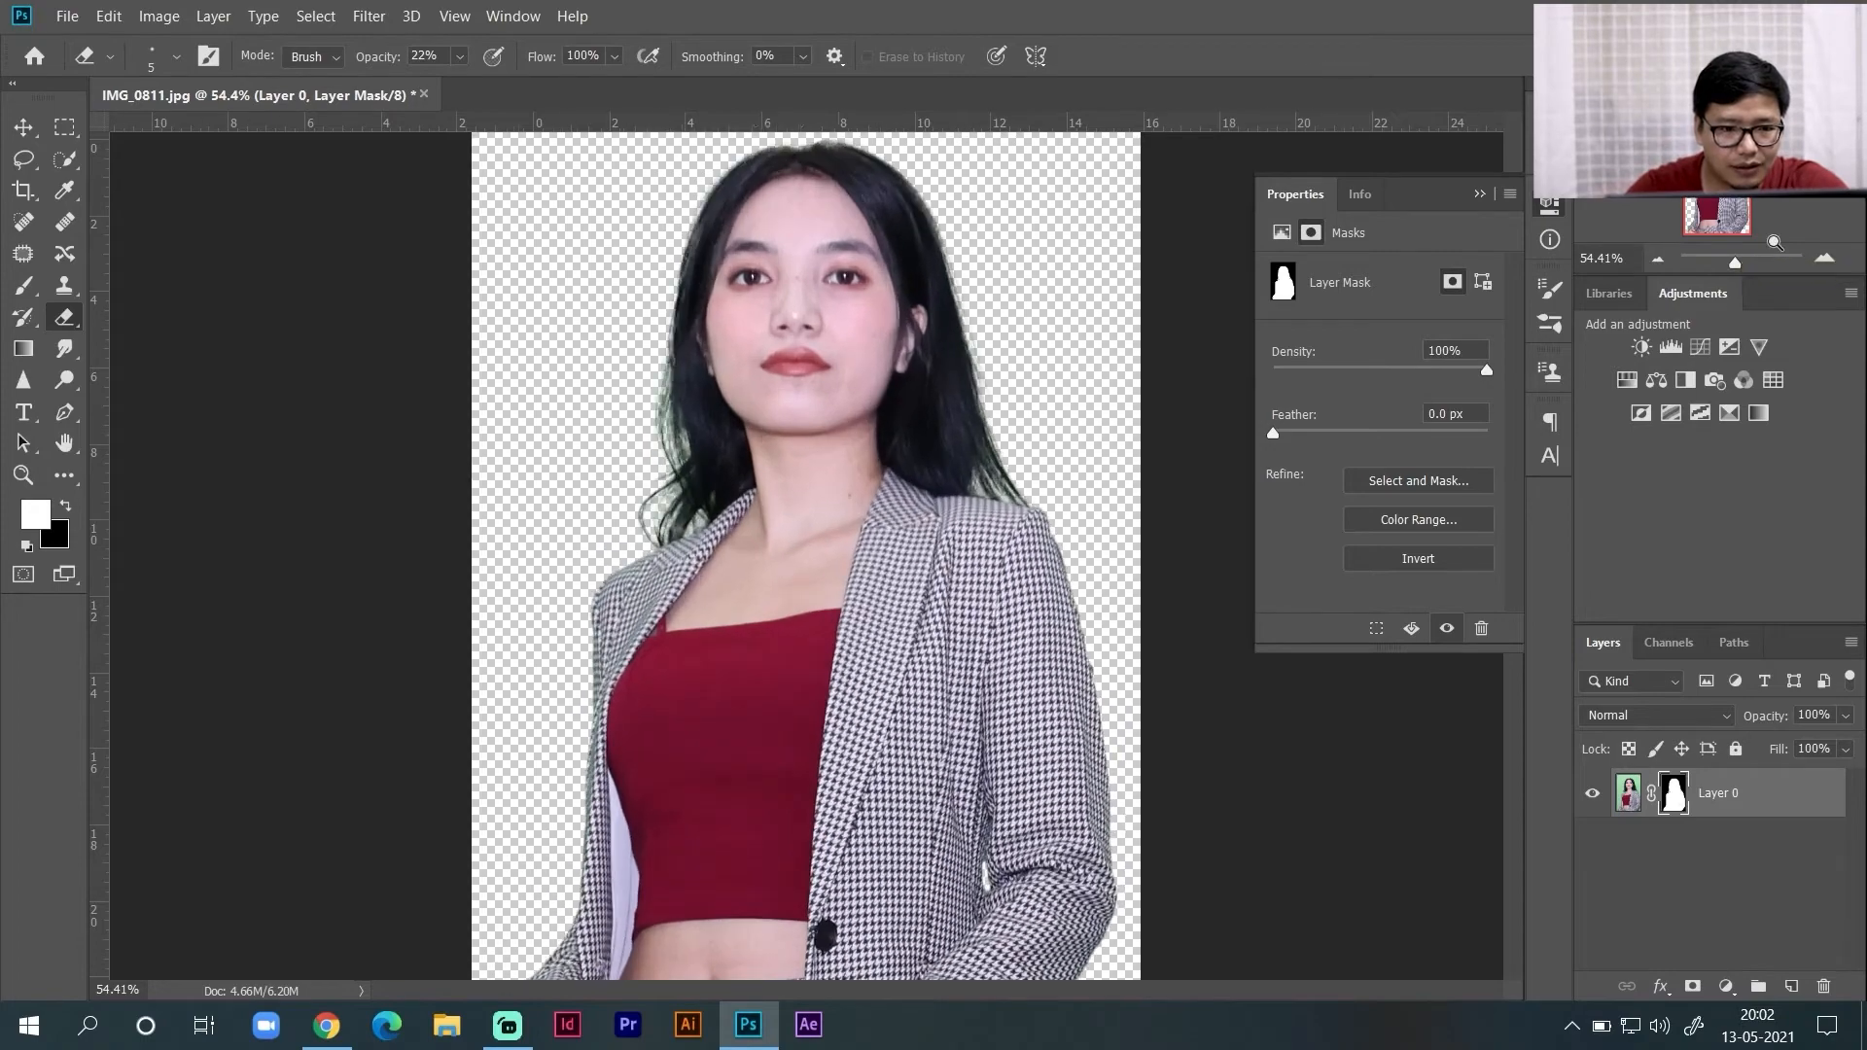
{"action": "key", "text": "ctrl+plus"}
{"action": "key", "text": "ctrl+plus"}
{"action": "key", "text": "ctrl+plus"}
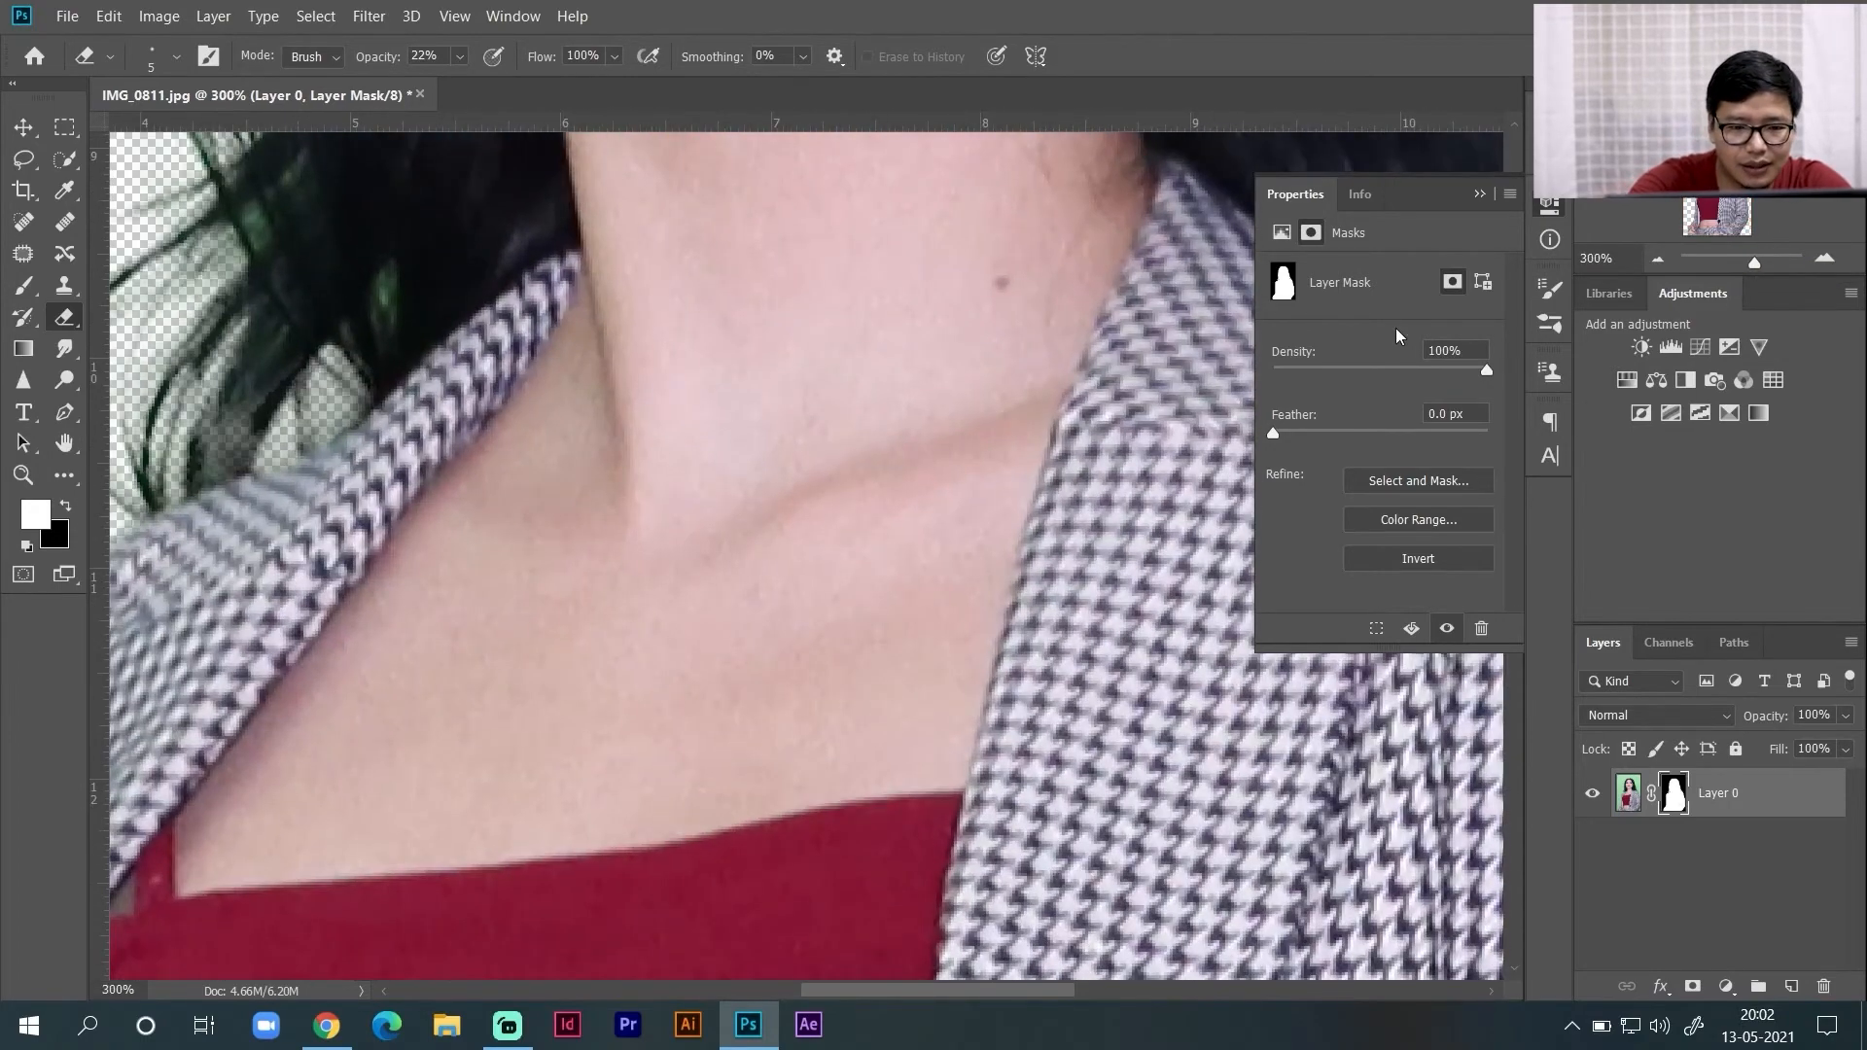
{"action": "mouse_move", "coordinate": [533, 309]}
{"action": "left_mouse_down"}
{"action": "mouse_move", "coordinate": [979, 471]}
{"action": "mouse_move", "coordinate": [836, 616]}
{"action": "left_mouse_up"}
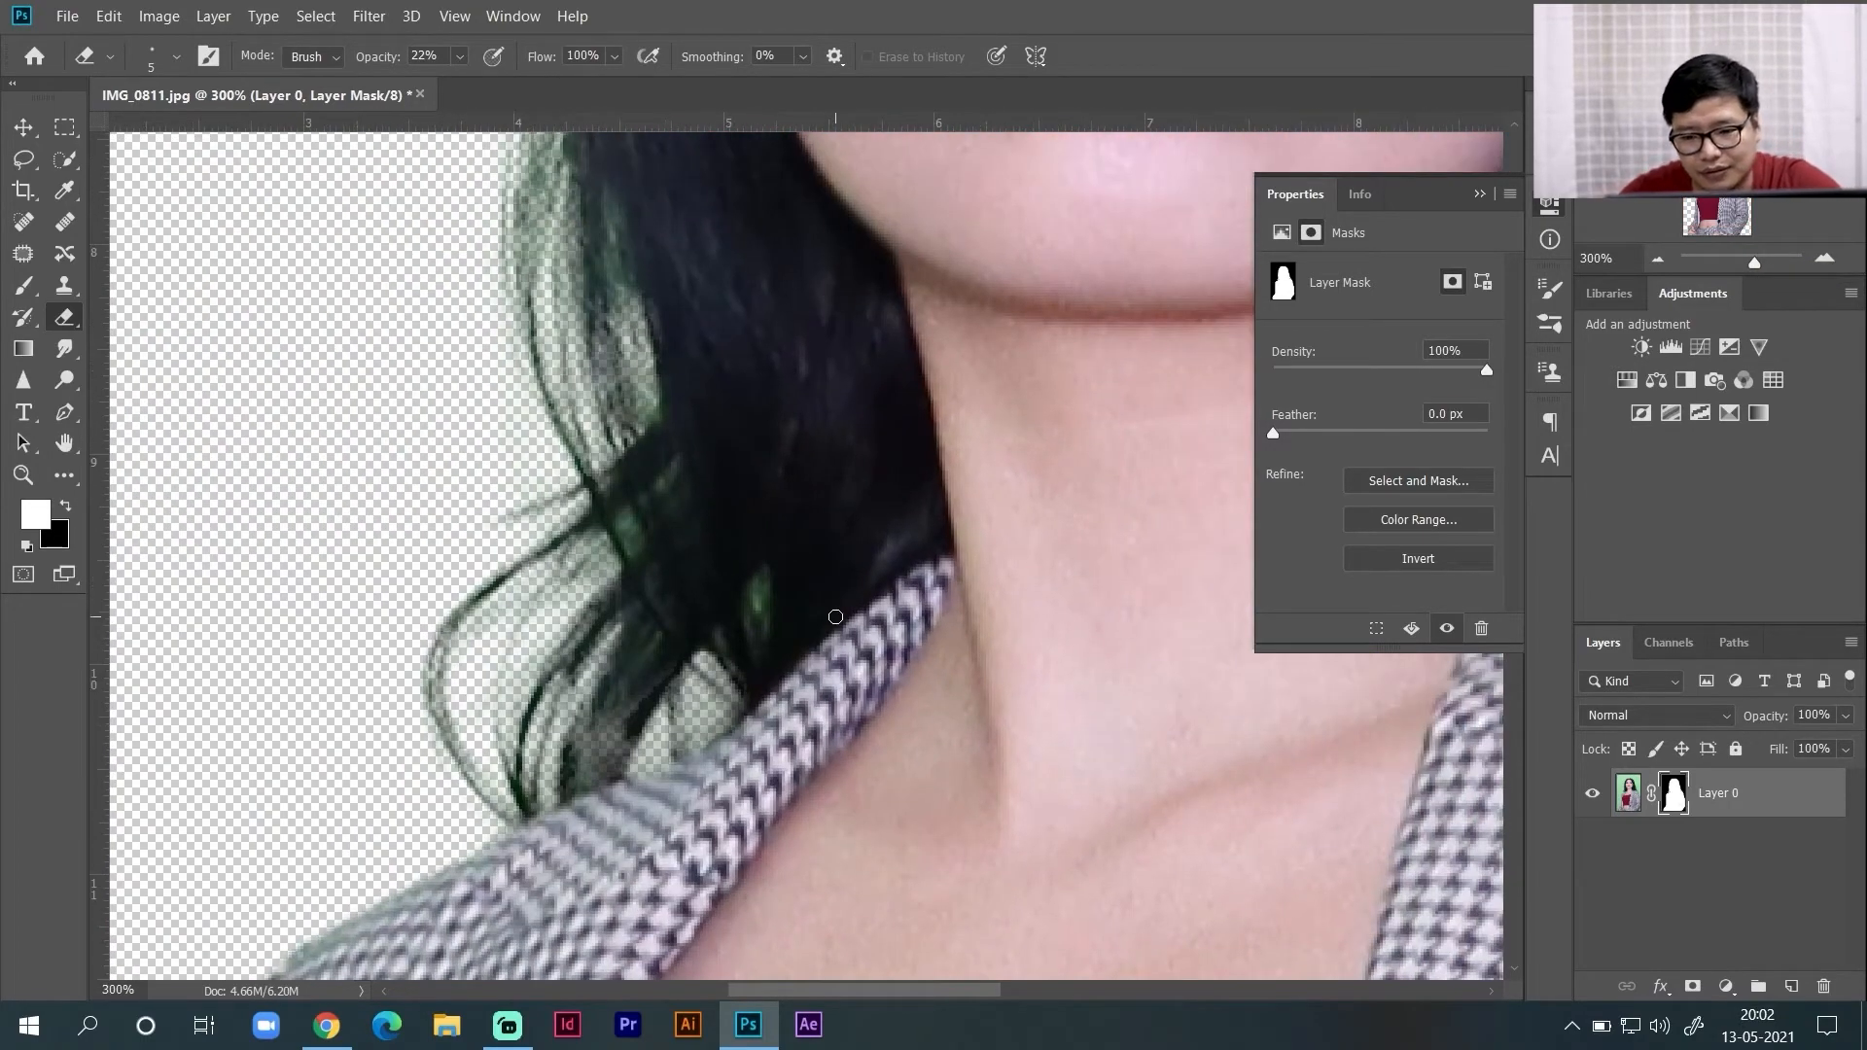
{"action": "key", "text": "ctrl+minus"}
{"action": "key", "text": "ctrl+minus"}
{"action": "key", "text": "ctrl+minus"}
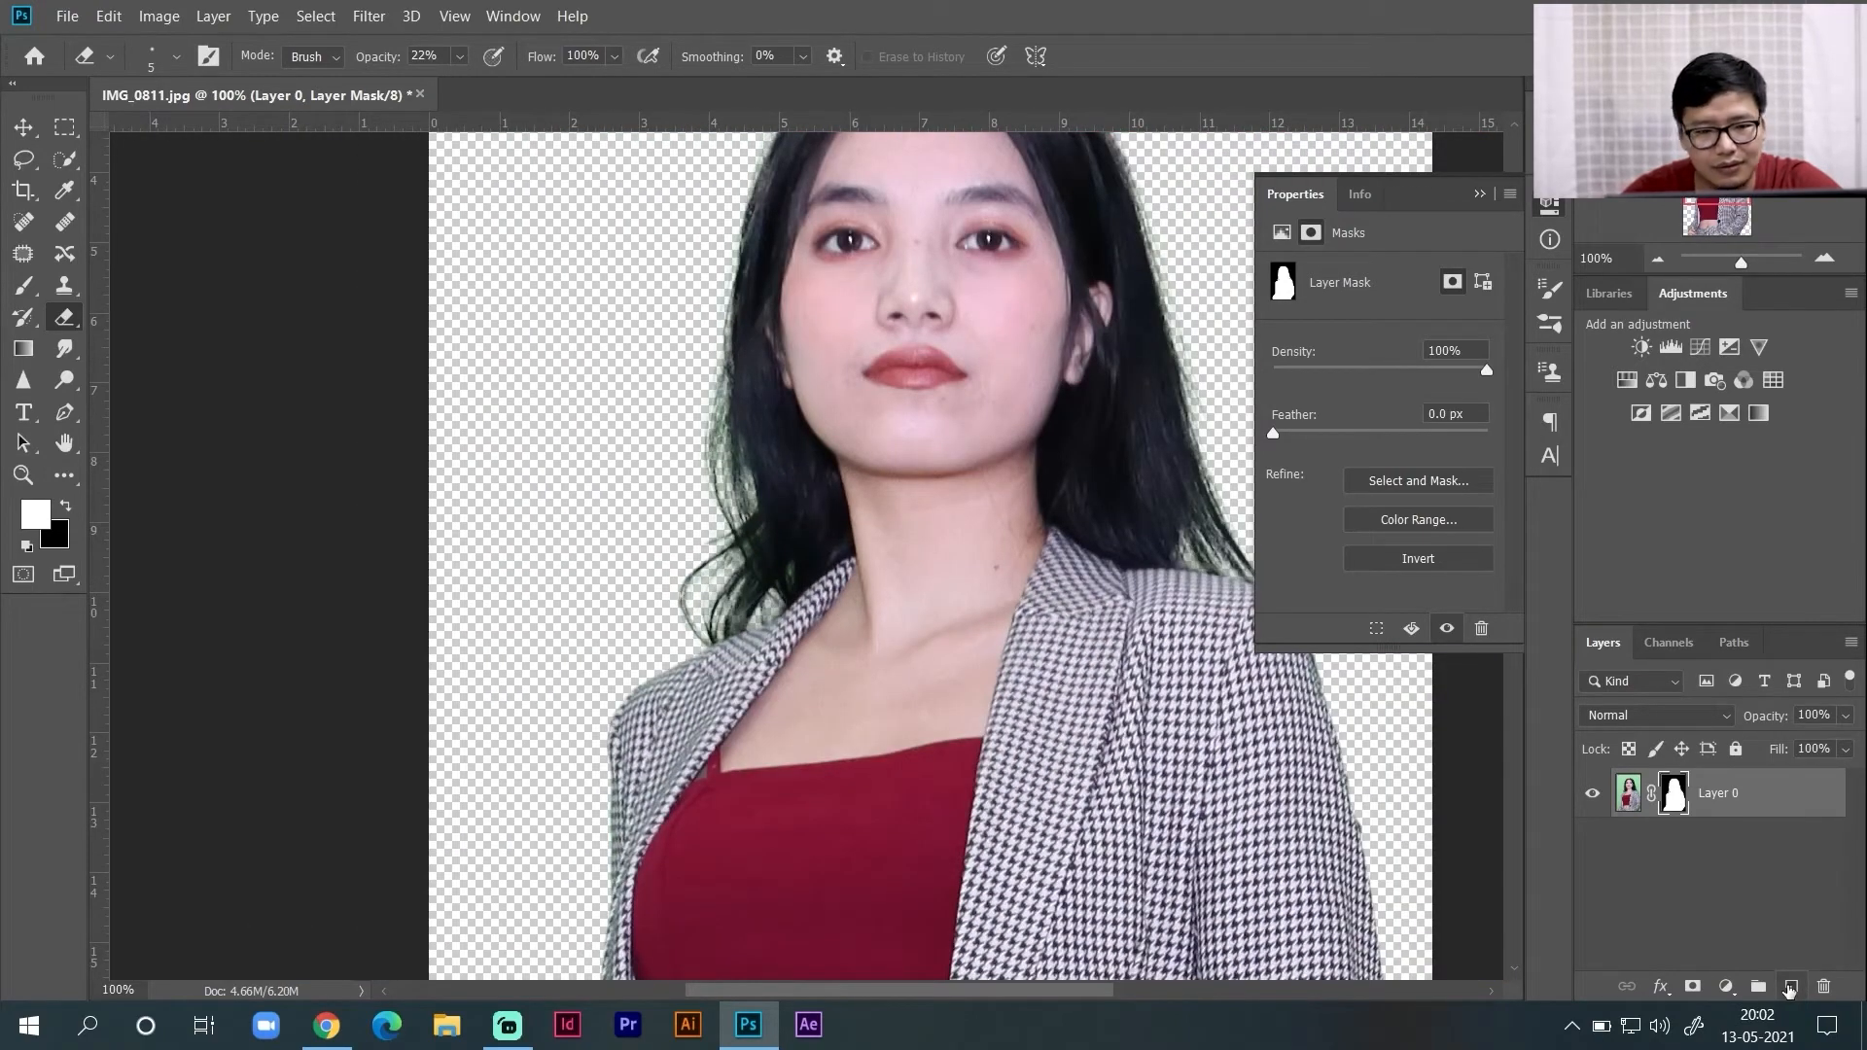
- Add a new layer above Layer 0 and clip it to Layer 0 as a clipping mask
{"action": "left_click", "coordinate": [1790, 989]}
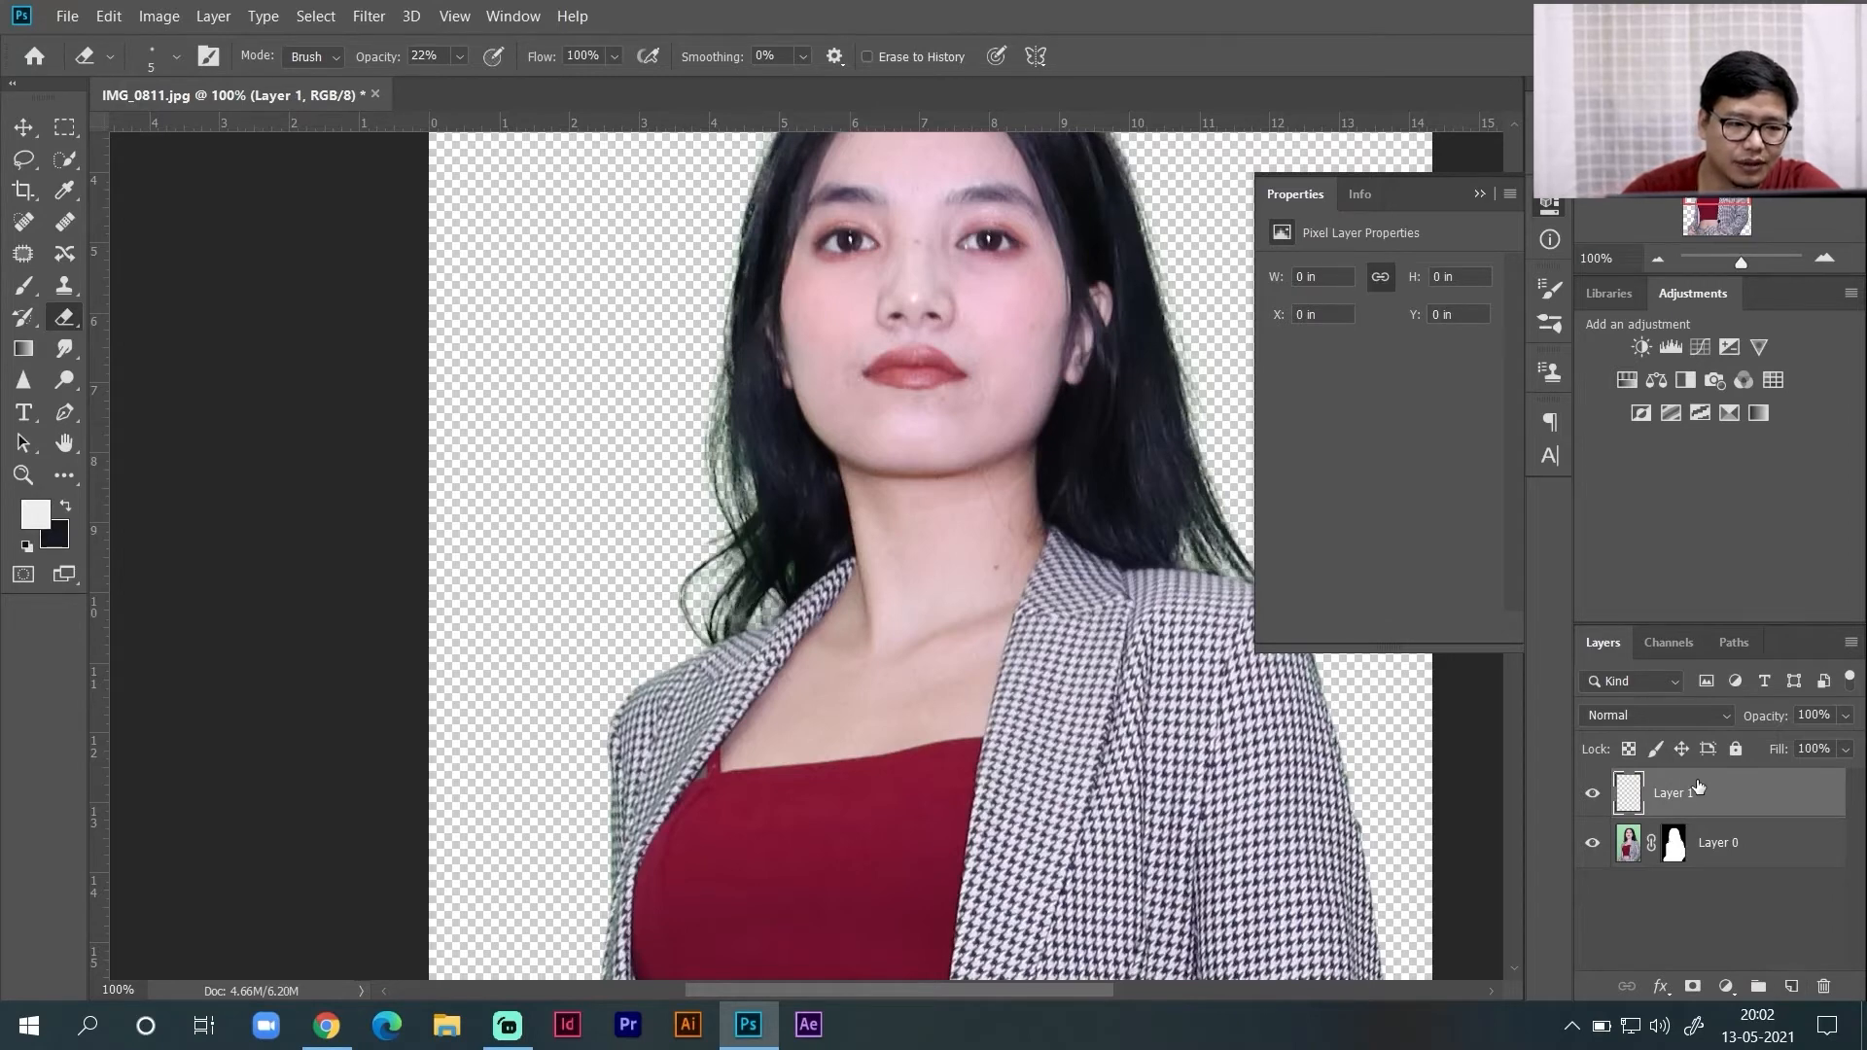
{"action": "left_click", "coordinate": [25, 288]}
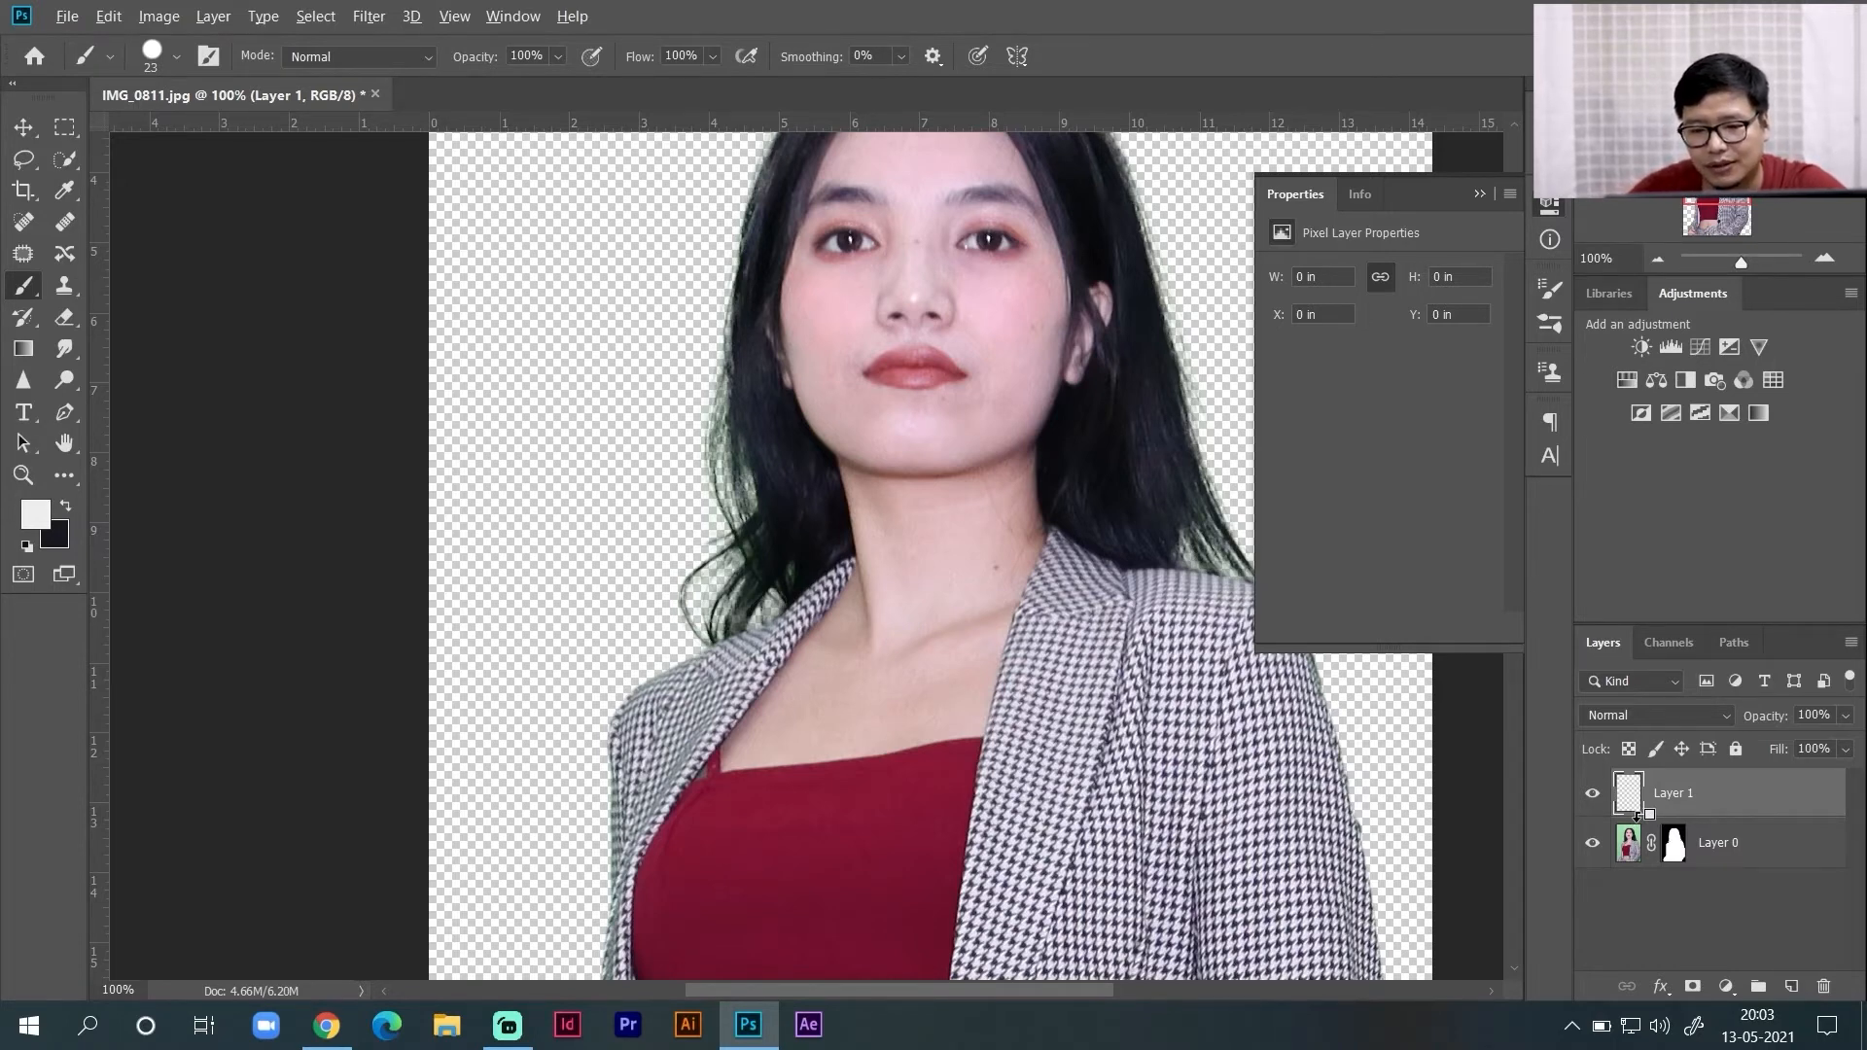
{"action": "left_click", "coordinate": [1638, 817], "text": "alt"}
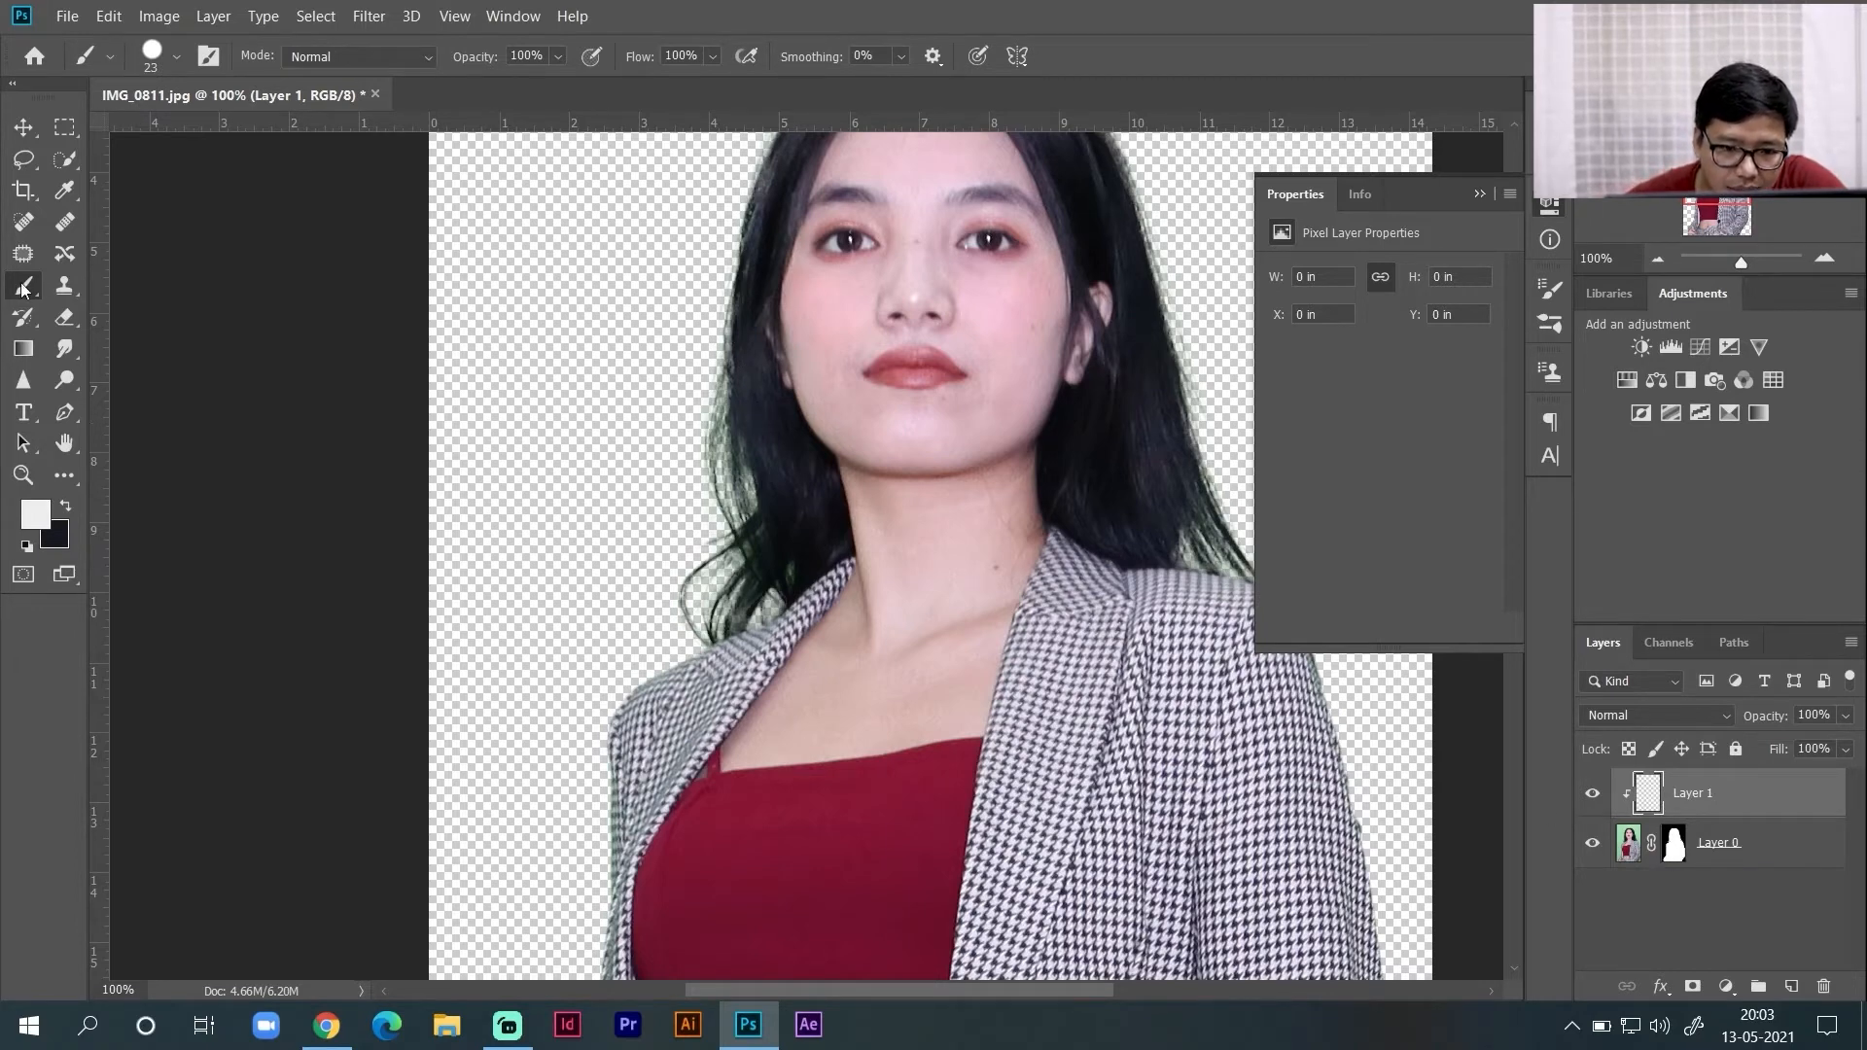
- Sample the dark hair colour and paint with the Brush over the green fringe down the left side of the hair on Layer 1
{"action": "left_click", "coordinate": [755, 402], "text": "alt"}
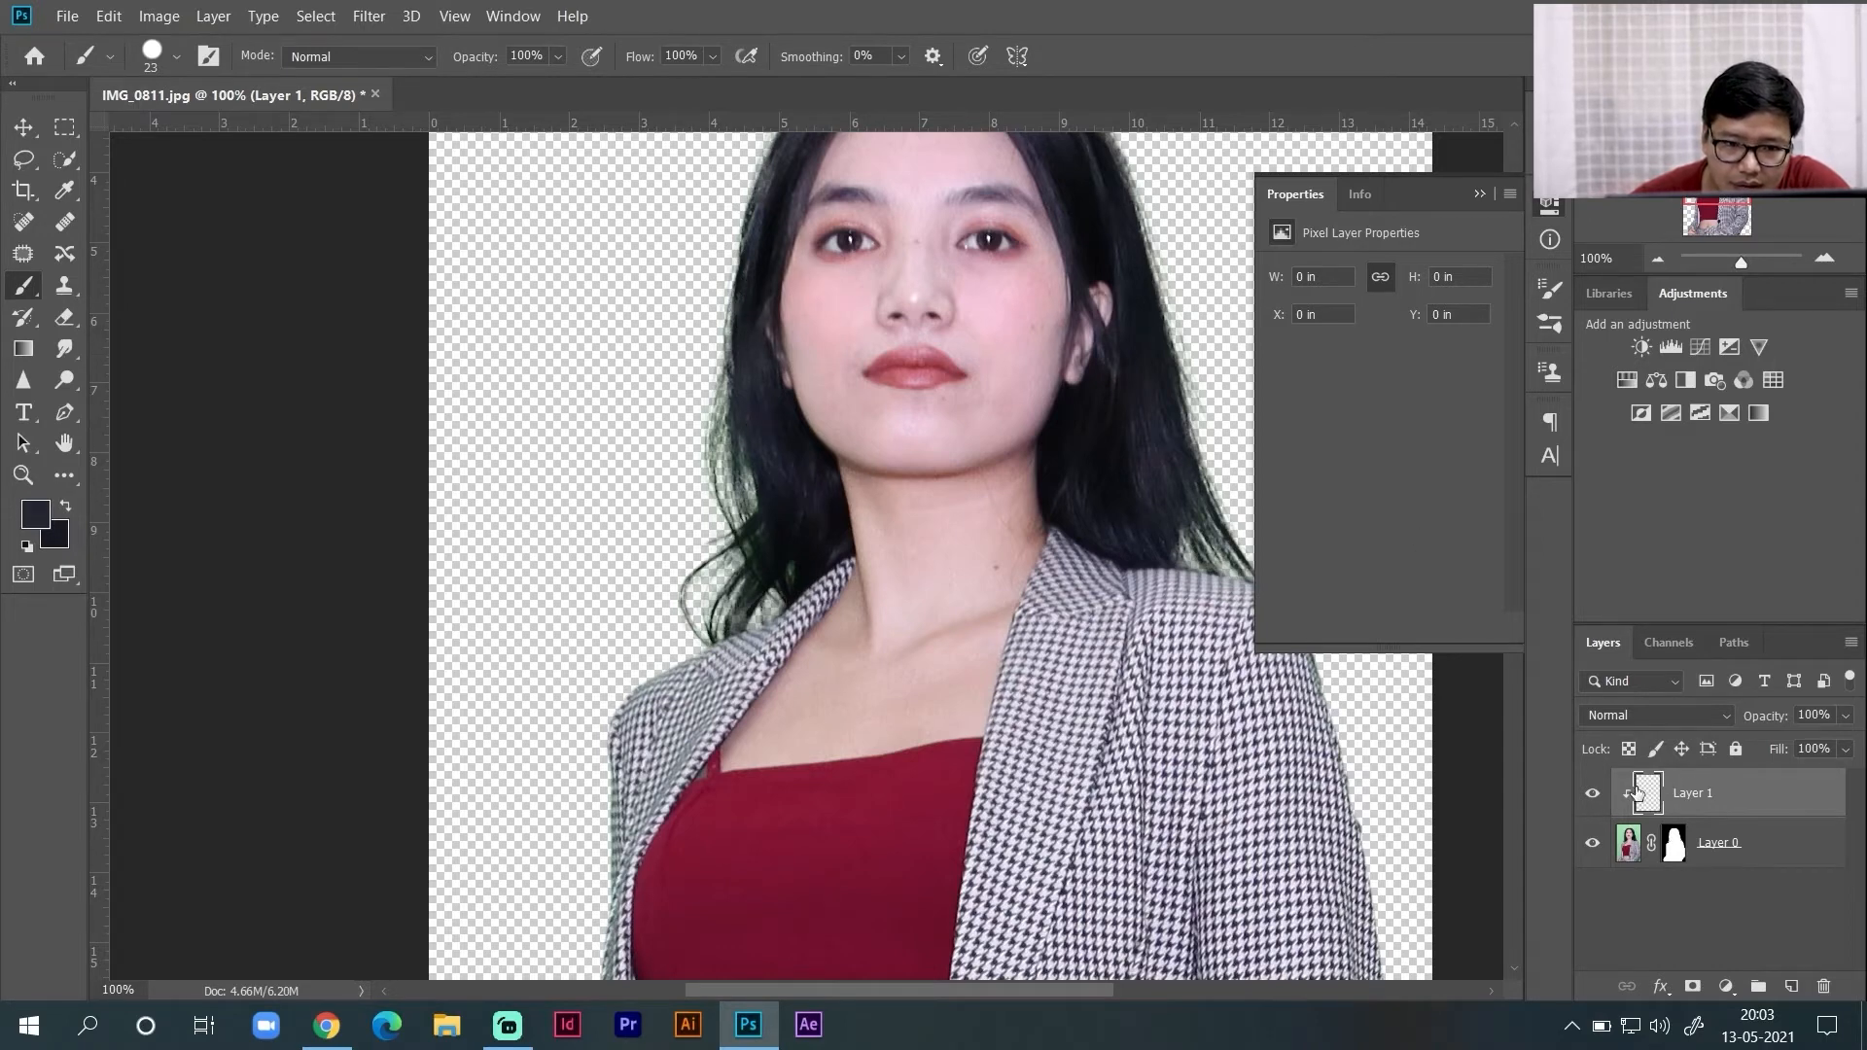
{"action": "left_click", "coordinate": [1622, 792], "text": "alt"}
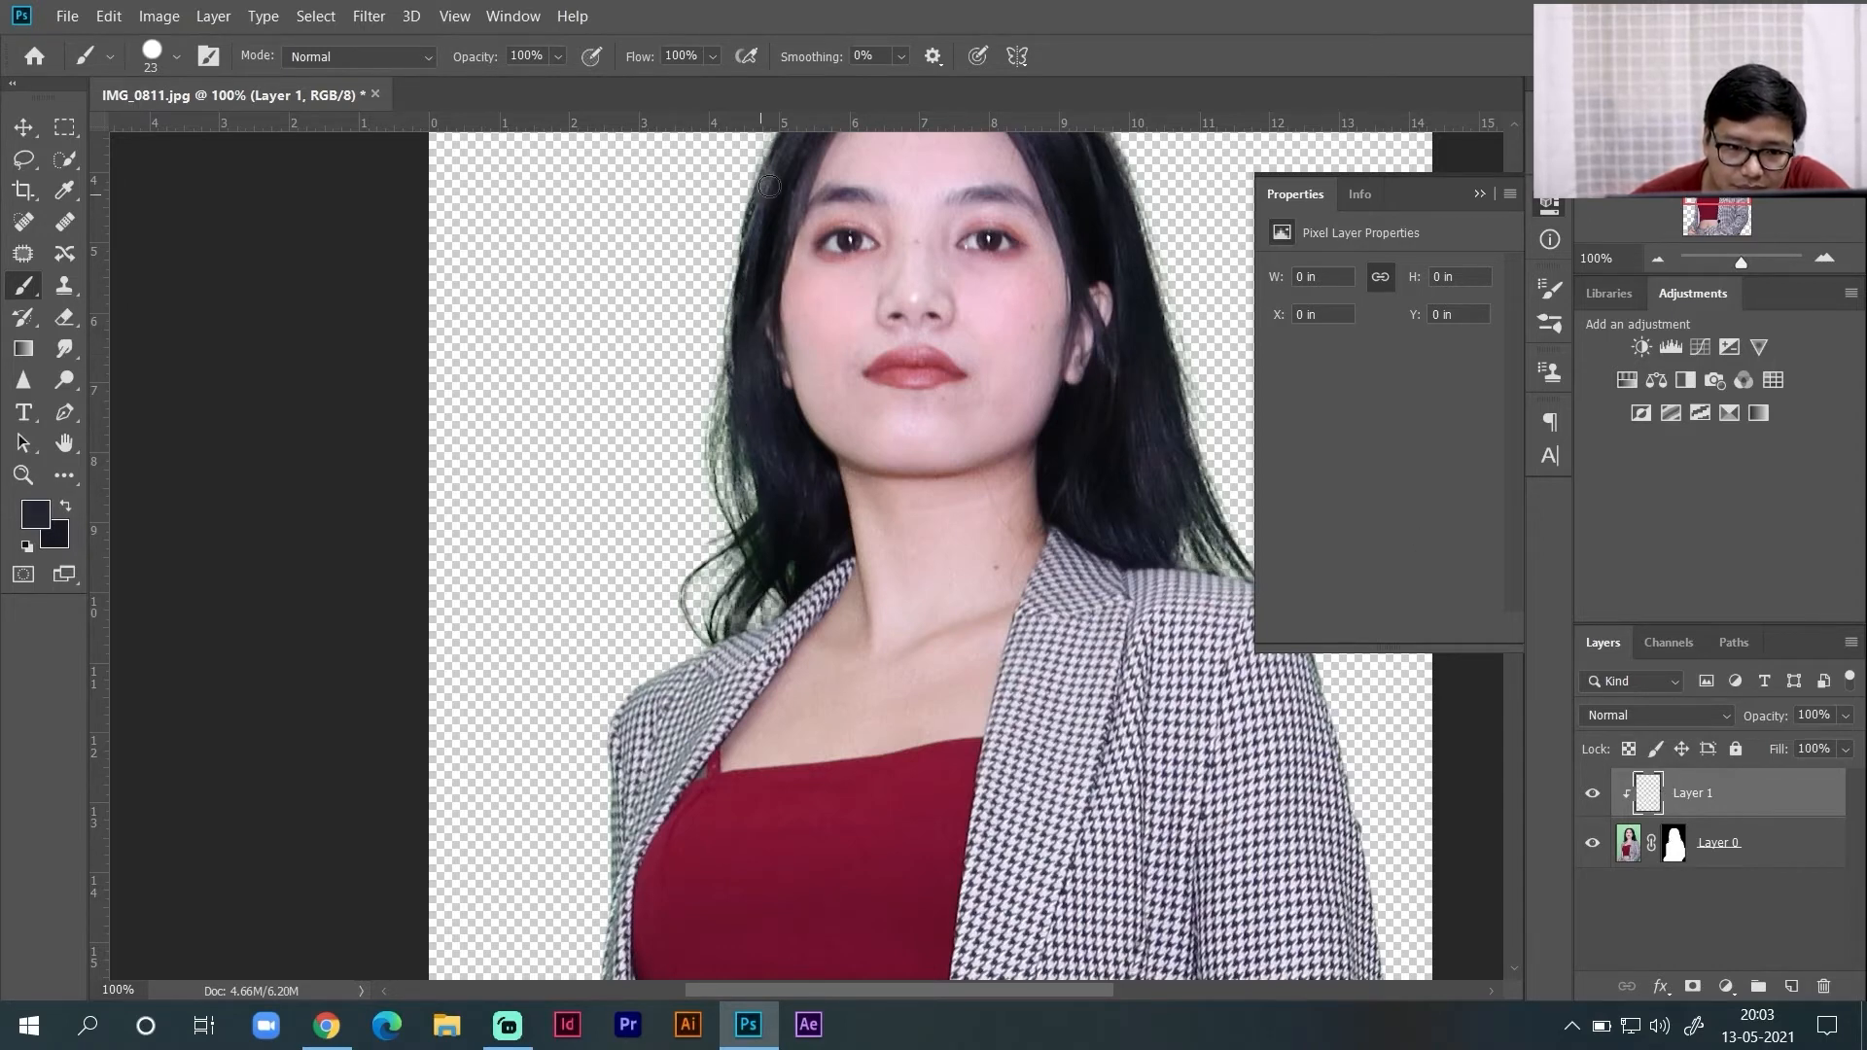
{"action": "left_click_drag", "start_coordinate": [753, 204], "coordinate": [737, 259]}
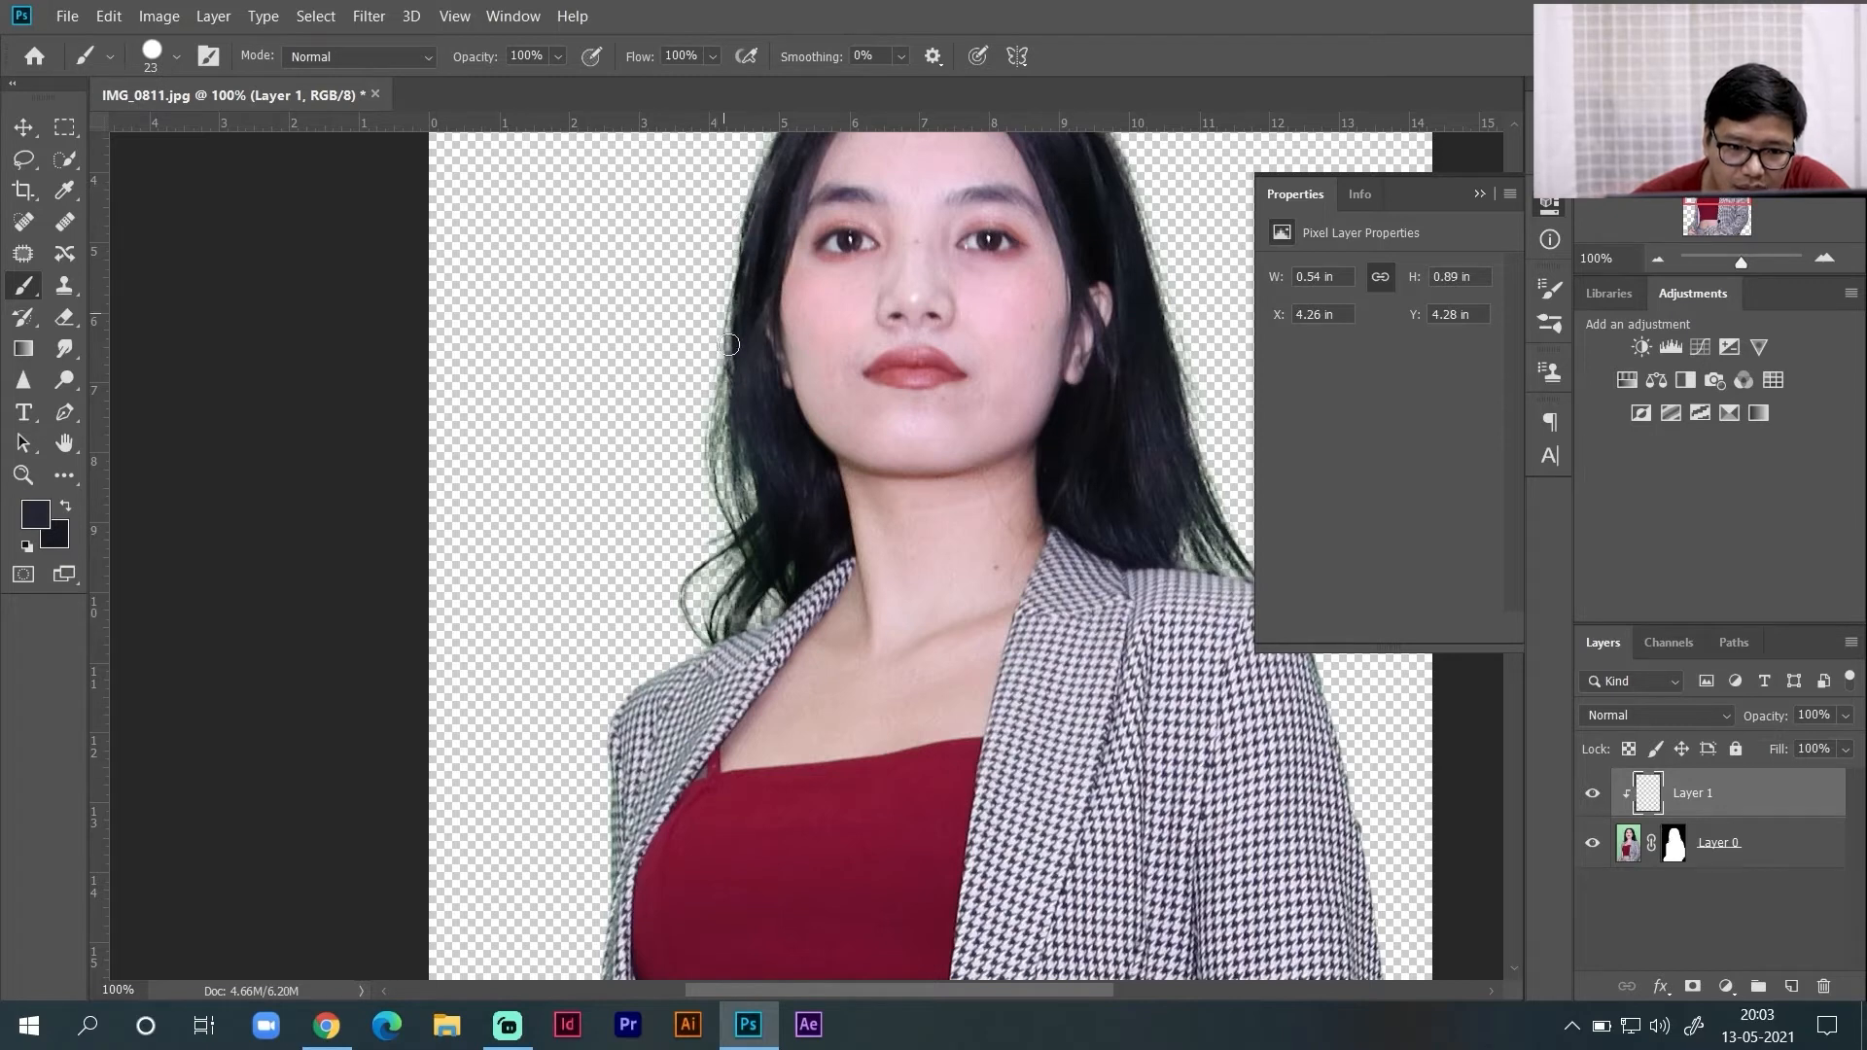
{"action": "mouse_move", "coordinate": [722, 367]}
{"action": "left_mouse_down"}
{"action": "mouse_move", "coordinate": [714, 463]}
{"action": "mouse_move", "coordinate": [743, 424]}
{"action": "mouse_move", "coordinate": [741, 517]}
{"action": "mouse_move", "coordinate": [747, 480]}
{"action": "mouse_move", "coordinate": [718, 458]}
{"action": "mouse_move", "coordinate": [748, 545]}
{"action": "left_mouse_up"}
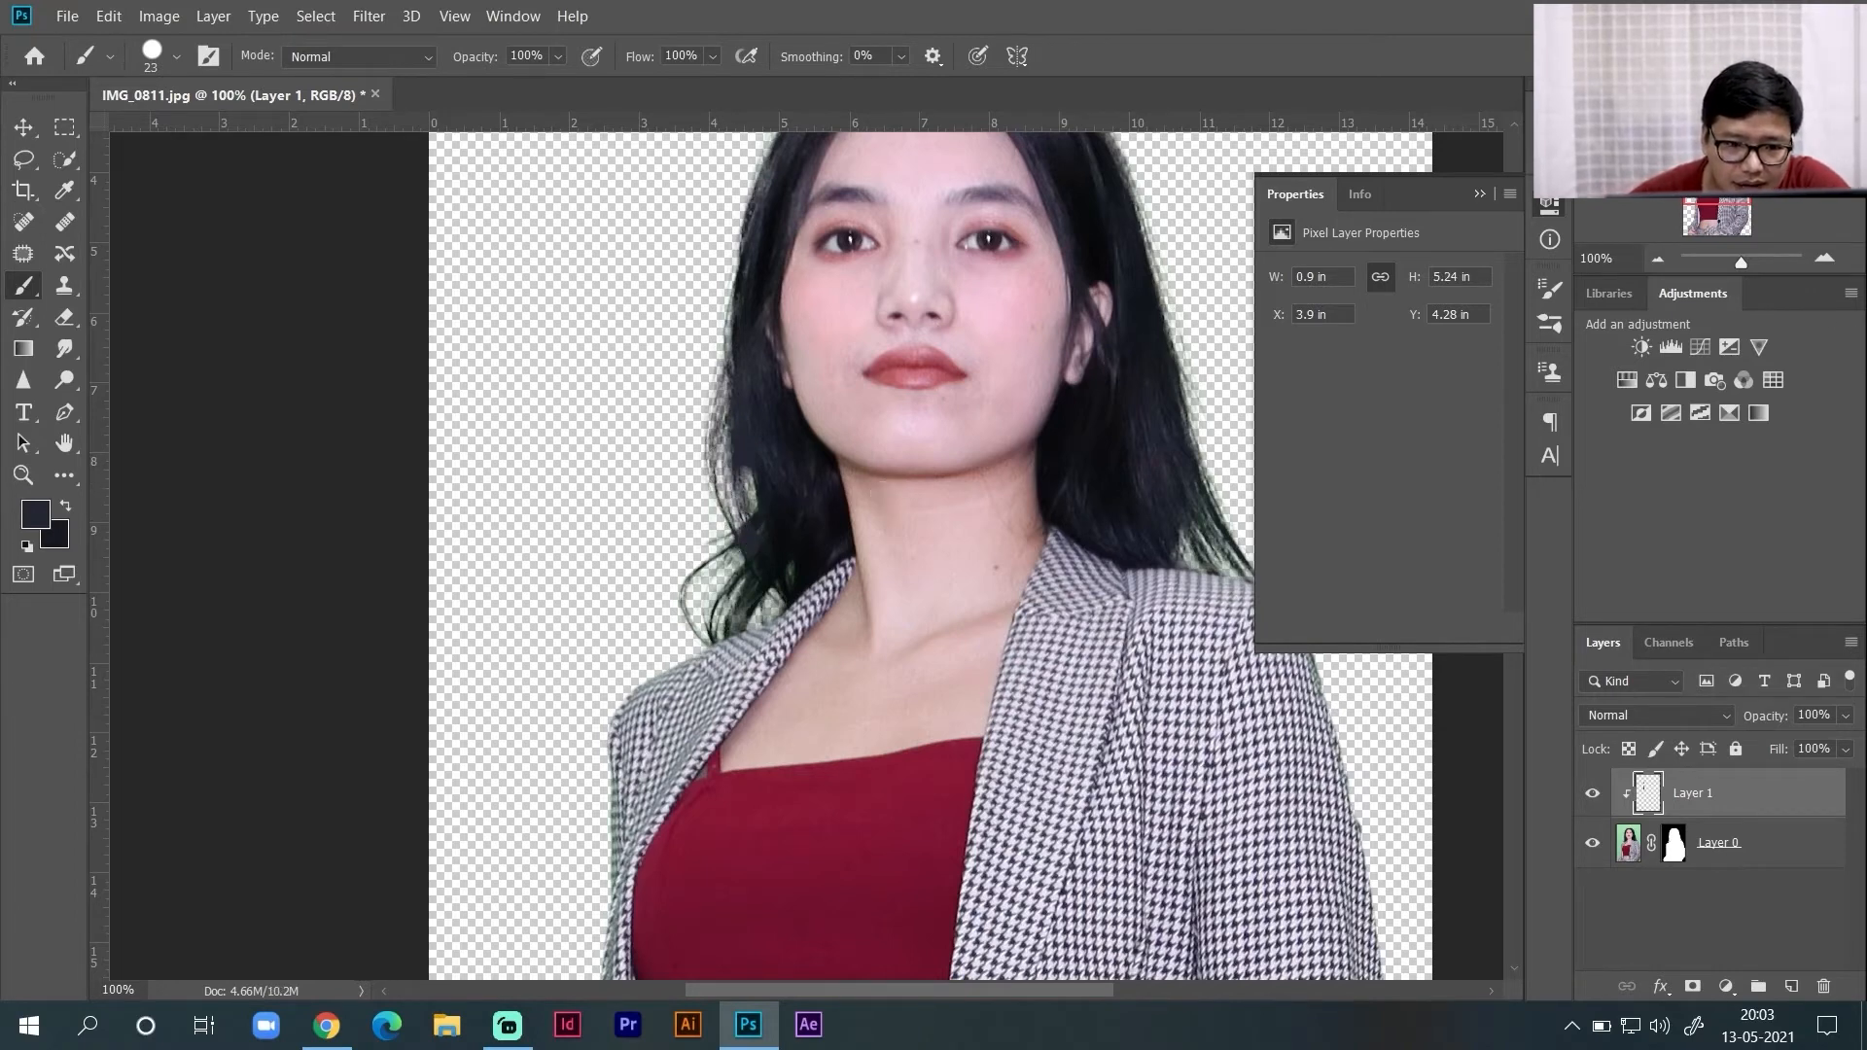
- Undo the last stroke and paint the dark hair colour over the green in the loose curls above the left shoulder
{"action": "left_click", "coordinate": [1836, 260]}
{"action": "left_click", "coordinate": [1836, 261]}
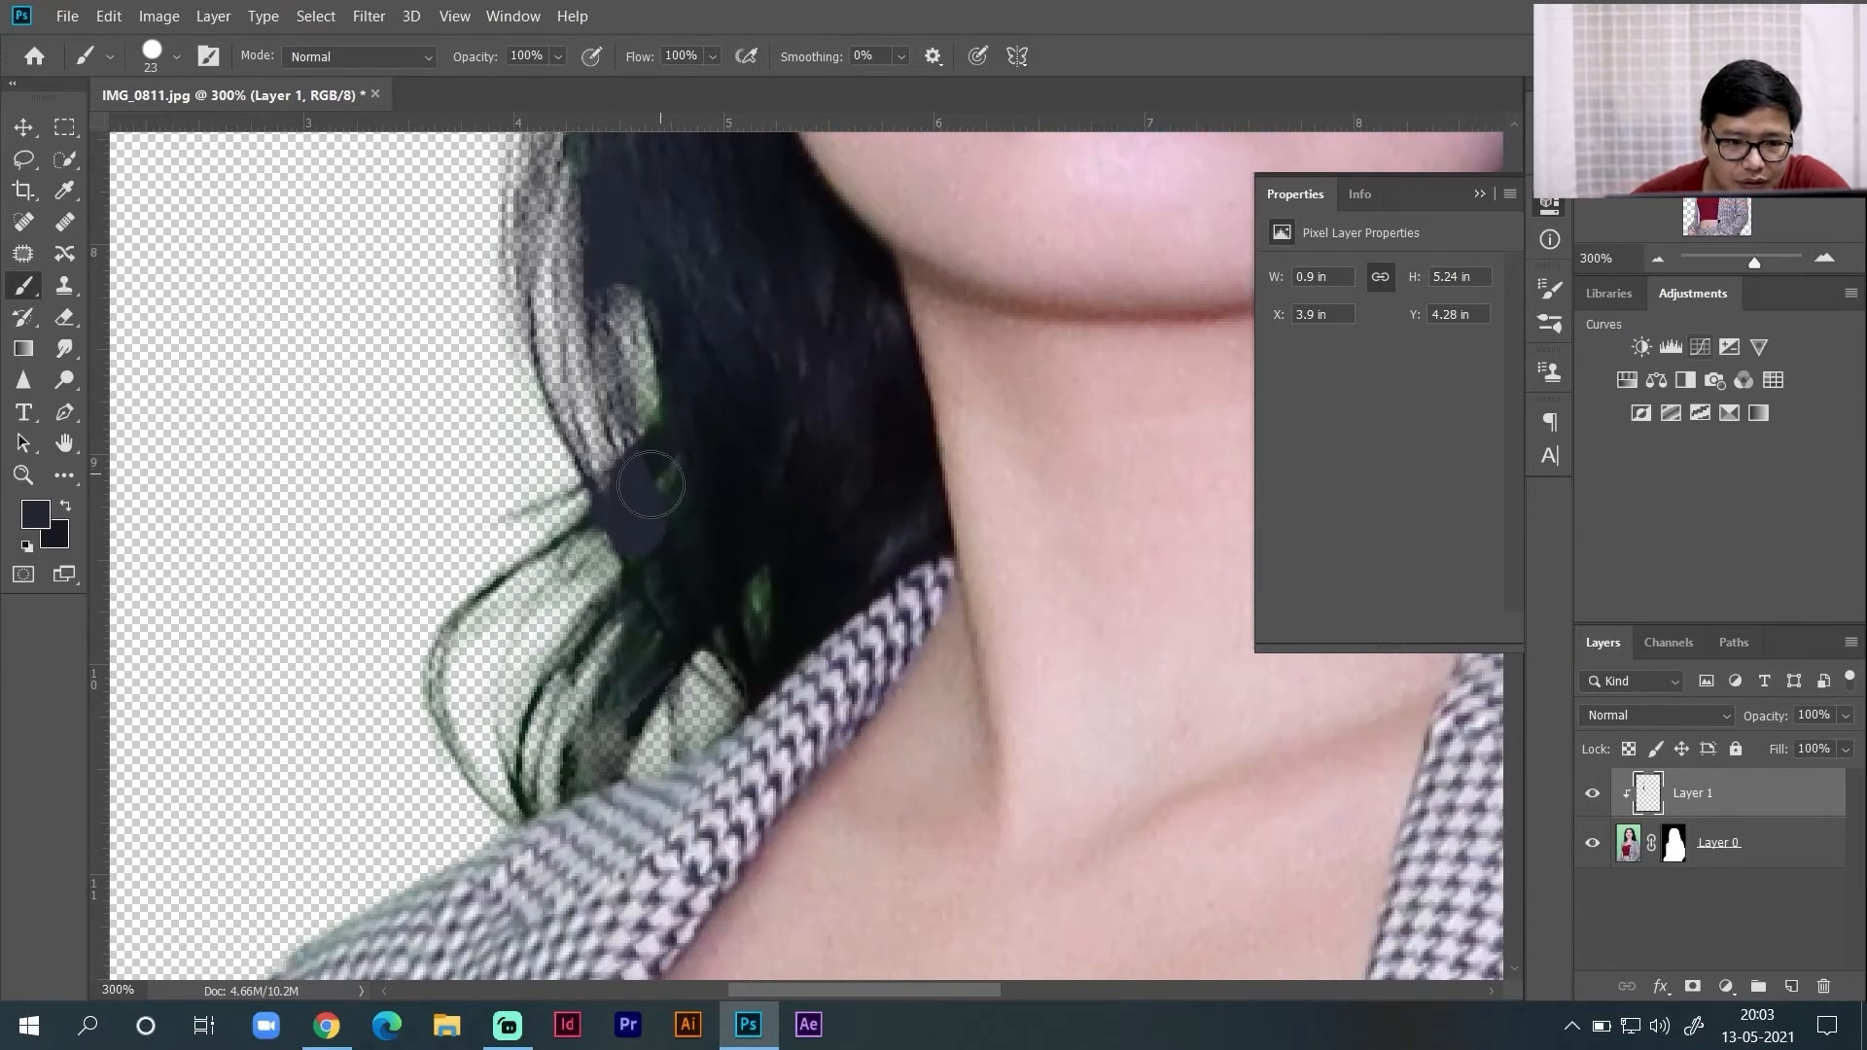
{"action": "key", "text": "ctrl+z"}
{"action": "mouse_move", "coordinate": [551, 359]}
{"action": "left_mouse_down"}
{"action": "mouse_move", "coordinate": [565, 459]}
{"action": "mouse_move", "coordinate": [400, 570]}
{"action": "left_mouse_up"}
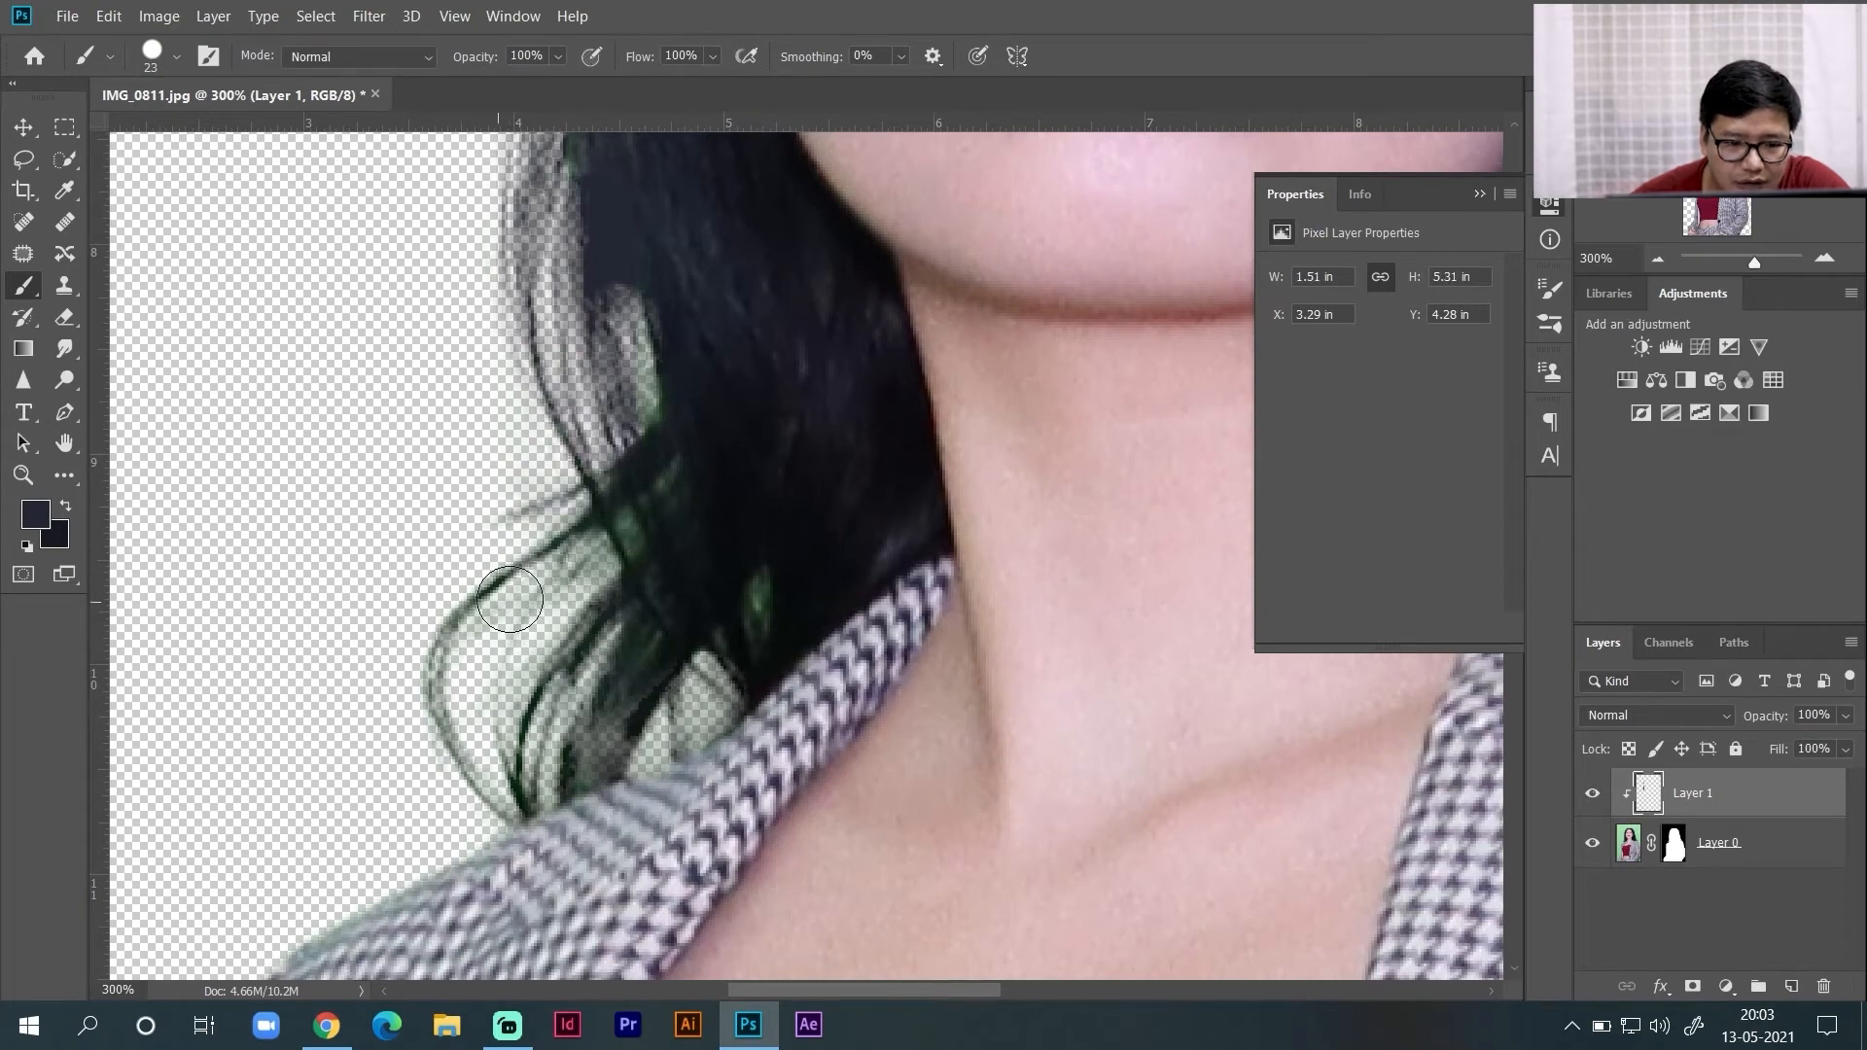
{"action": "mouse_move", "coordinate": [380, 702]}
{"action": "left_mouse_down"}
{"action": "mouse_move", "coordinate": [414, 738]}
{"action": "mouse_move", "coordinate": [473, 665]}
{"action": "mouse_move", "coordinate": [426, 682]}
{"action": "mouse_move", "coordinate": [446, 745]}
{"action": "mouse_move", "coordinate": [479, 788]}
{"action": "mouse_move", "coordinate": [526, 787]}
{"action": "mouse_move", "coordinate": [587, 610]}
{"action": "mouse_move", "coordinate": [581, 566]}
{"action": "mouse_move", "coordinate": [522, 661]}
{"action": "mouse_move", "coordinate": [514, 734]}
{"action": "mouse_move", "coordinate": [514, 706]}
{"action": "mouse_move", "coordinate": [514, 724]}
{"action": "mouse_move", "coordinate": [561, 722]}
{"action": "mouse_move", "coordinate": [578, 696]}
{"action": "mouse_move", "coordinate": [537, 760]}
{"action": "mouse_move", "coordinate": [656, 743]}
{"action": "left_mouse_up"}
{"action": "left_click_drag", "start_coordinate": [702, 702], "coordinate": [606, 772]}
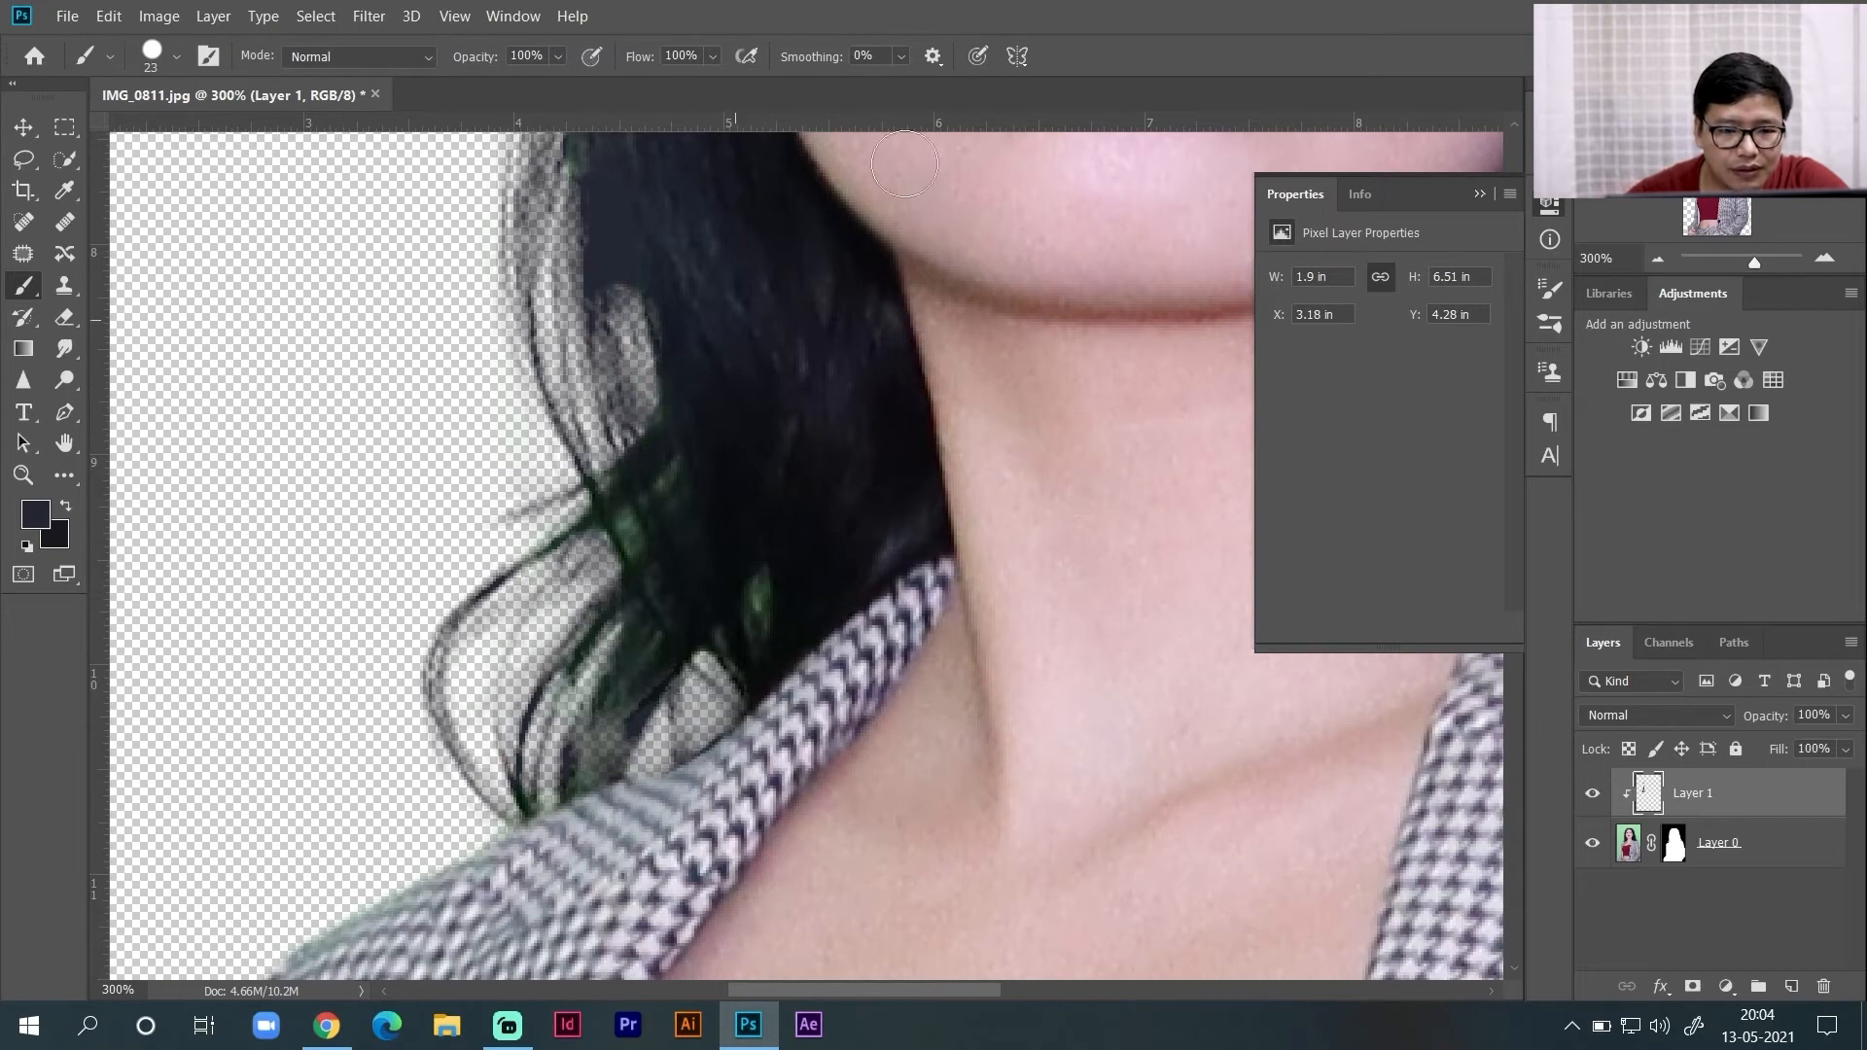
- Set the brush Flow to 21% and softly paint over the remaining green inside the left curls, undoing the stray stroke
{"action": "left_click", "coordinate": [713, 55]}
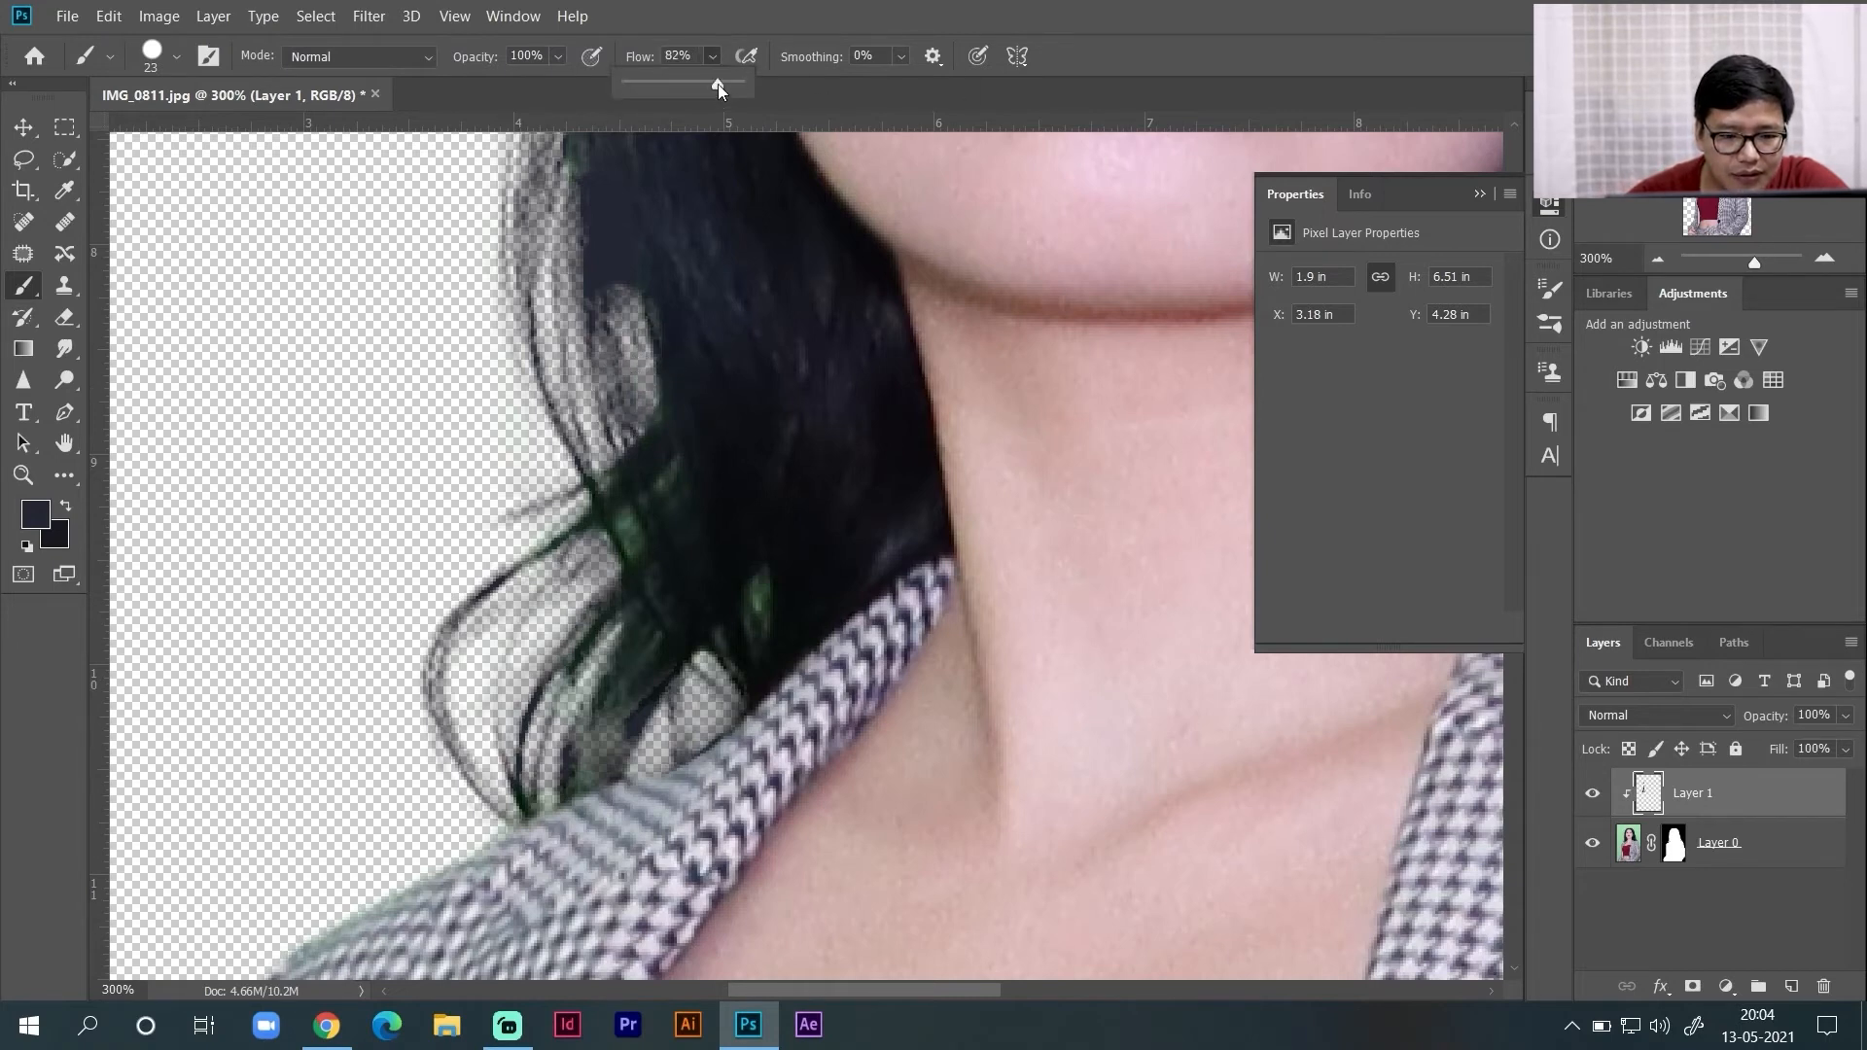
{"action": "left_click", "coordinate": [608, 530]}
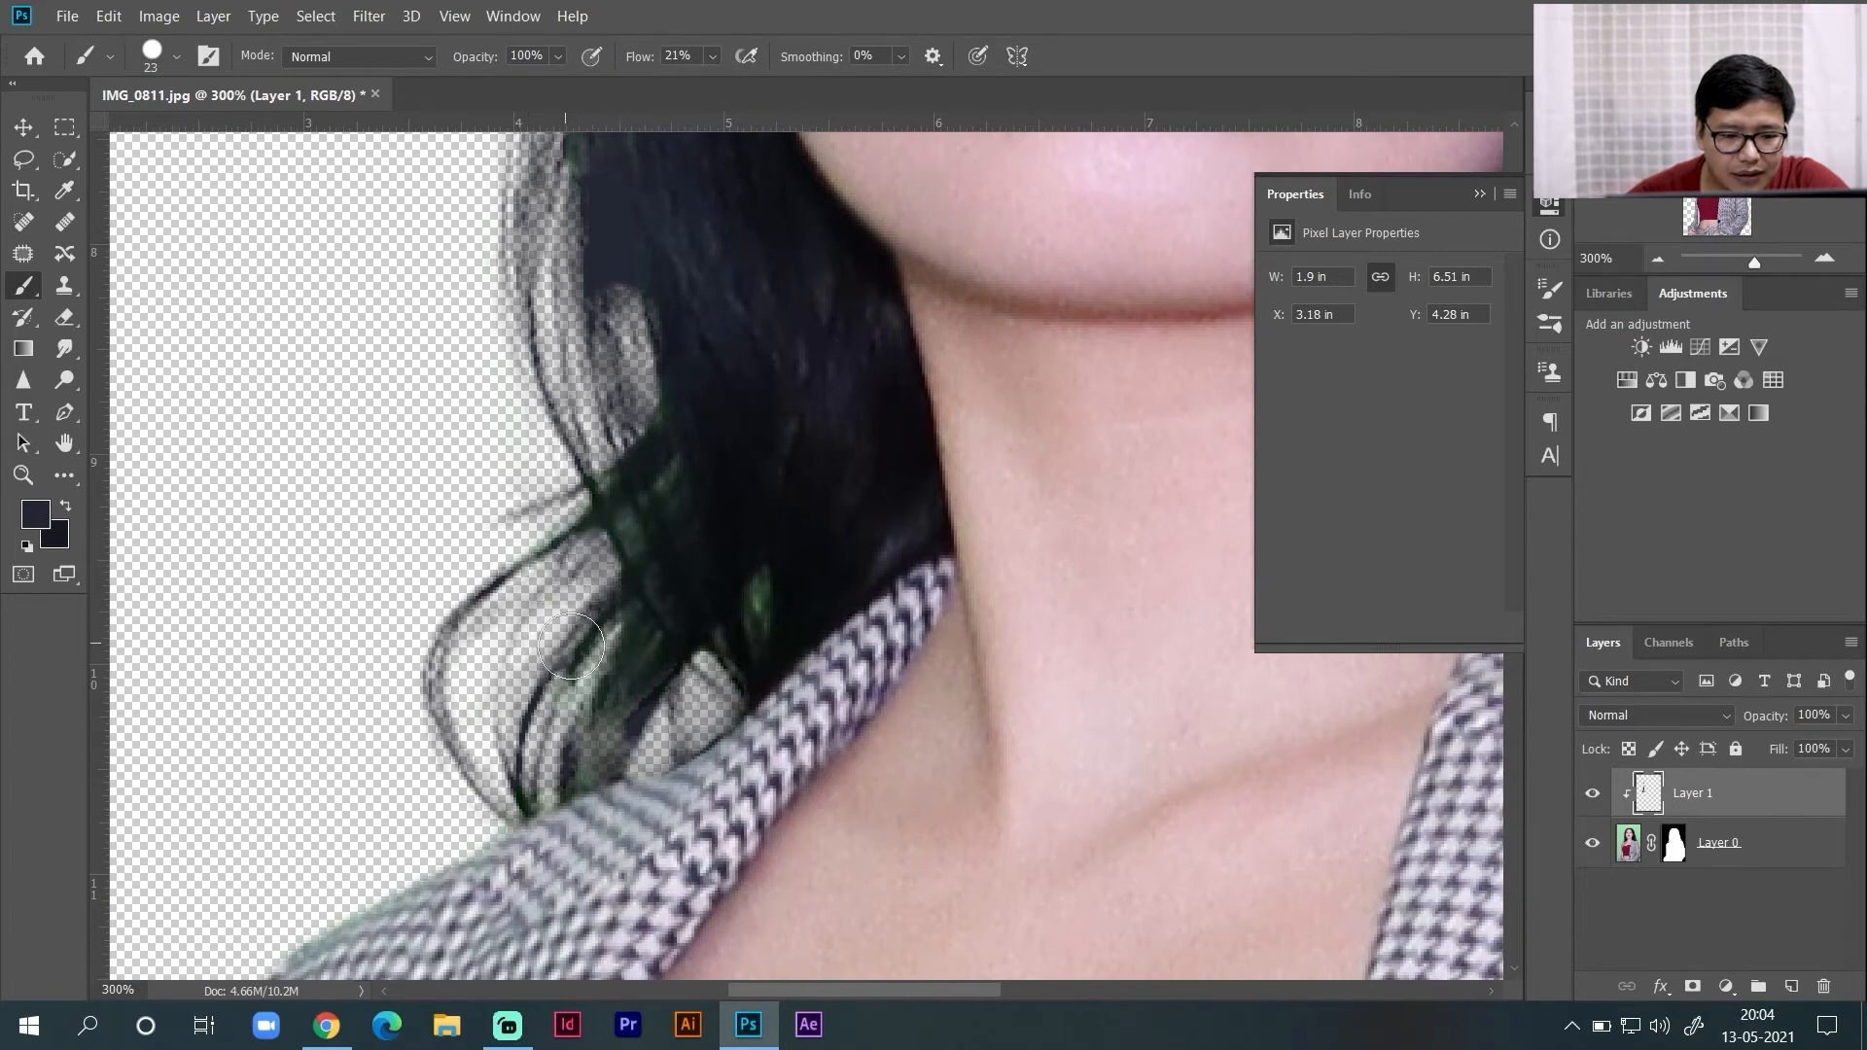
{"action": "mouse_move", "coordinate": [575, 686]}
{"action": "left_mouse_down"}
{"action": "mouse_move", "coordinate": [552, 723]}
{"action": "mouse_move", "coordinate": [558, 781]}
{"action": "left_mouse_up"}
{"action": "mouse_move", "coordinate": [626, 607]}
{"action": "left_mouse_down"}
{"action": "mouse_move", "coordinate": [555, 717]}
{"action": "mouse_move", "coordinate": [563, 829]}
{"action": "mouse_move", "coordinate": [607, 722]}
{"action": "mouse_move", "coordinate": [555, 789]}
{"action": "mouse_move", "coordinate": [589, 780]}
{"action": "mouse_move", "coordinate": [478, 809]}
{"action": "left_mouse_up"}
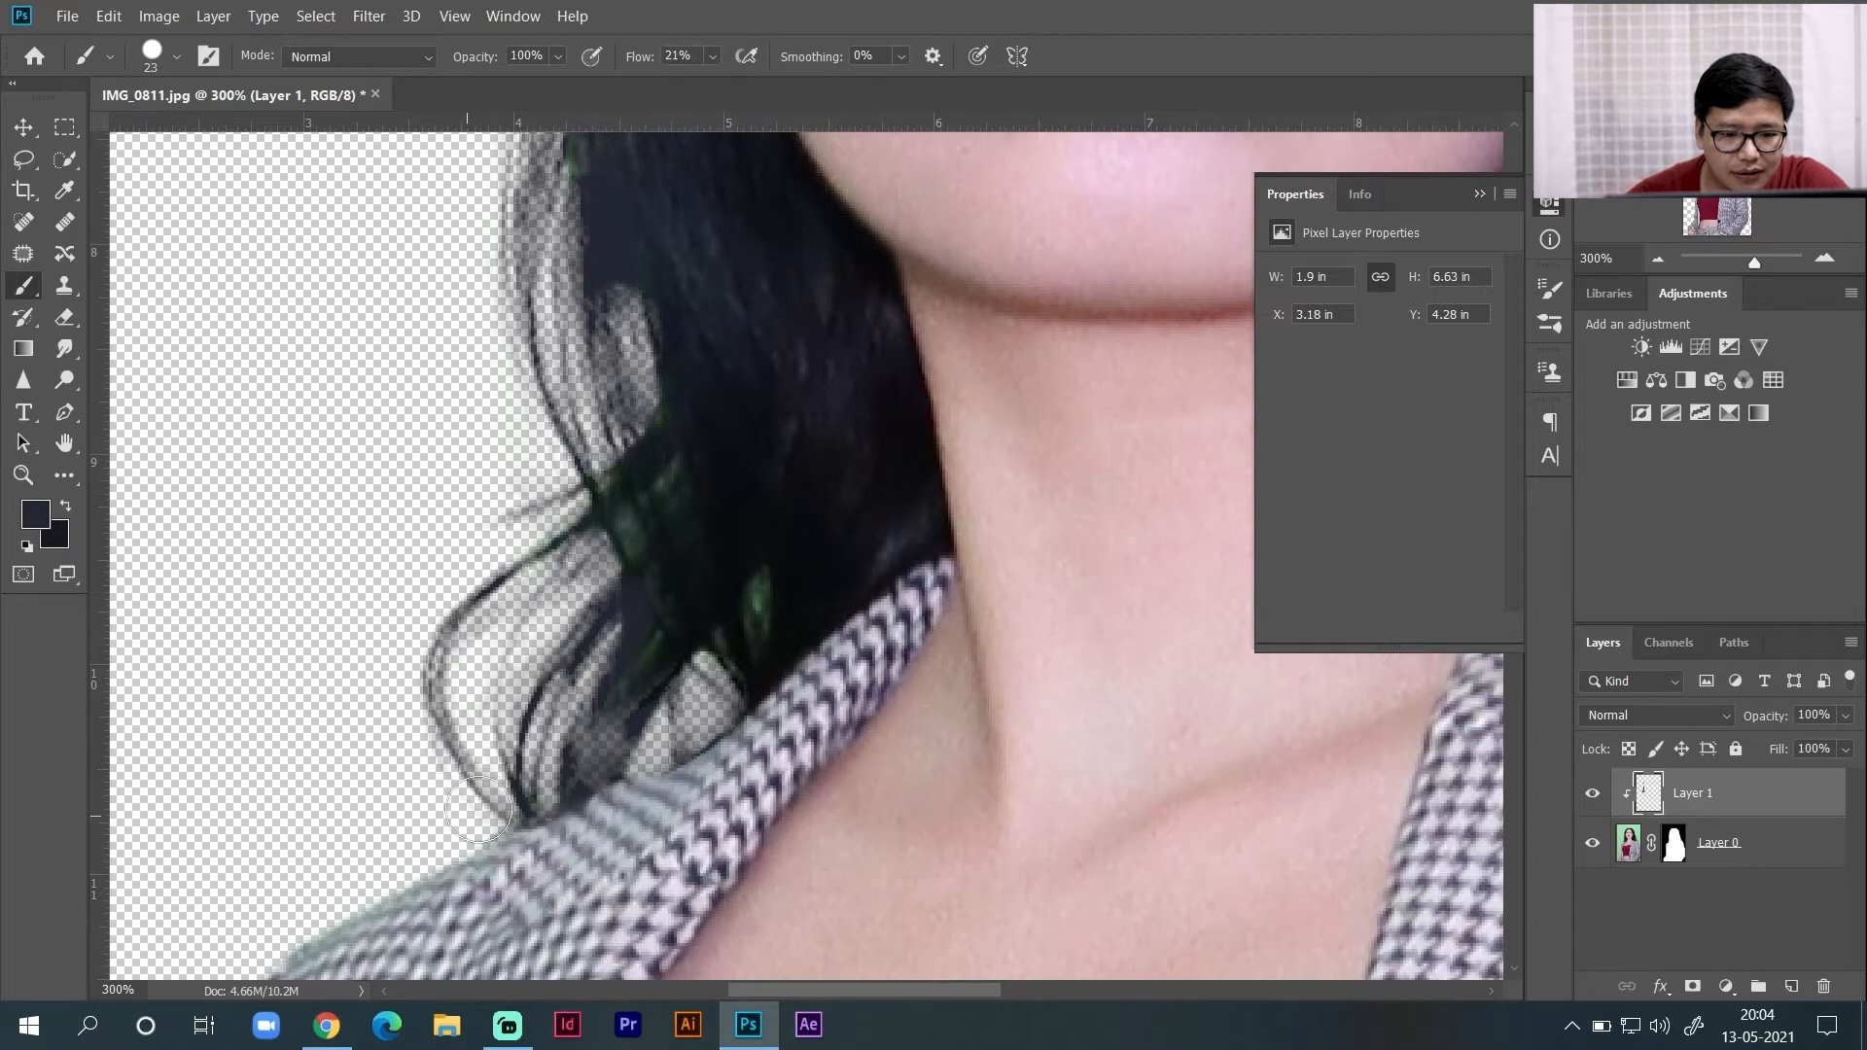
{"action": "key", "text": "ctrl+z"}
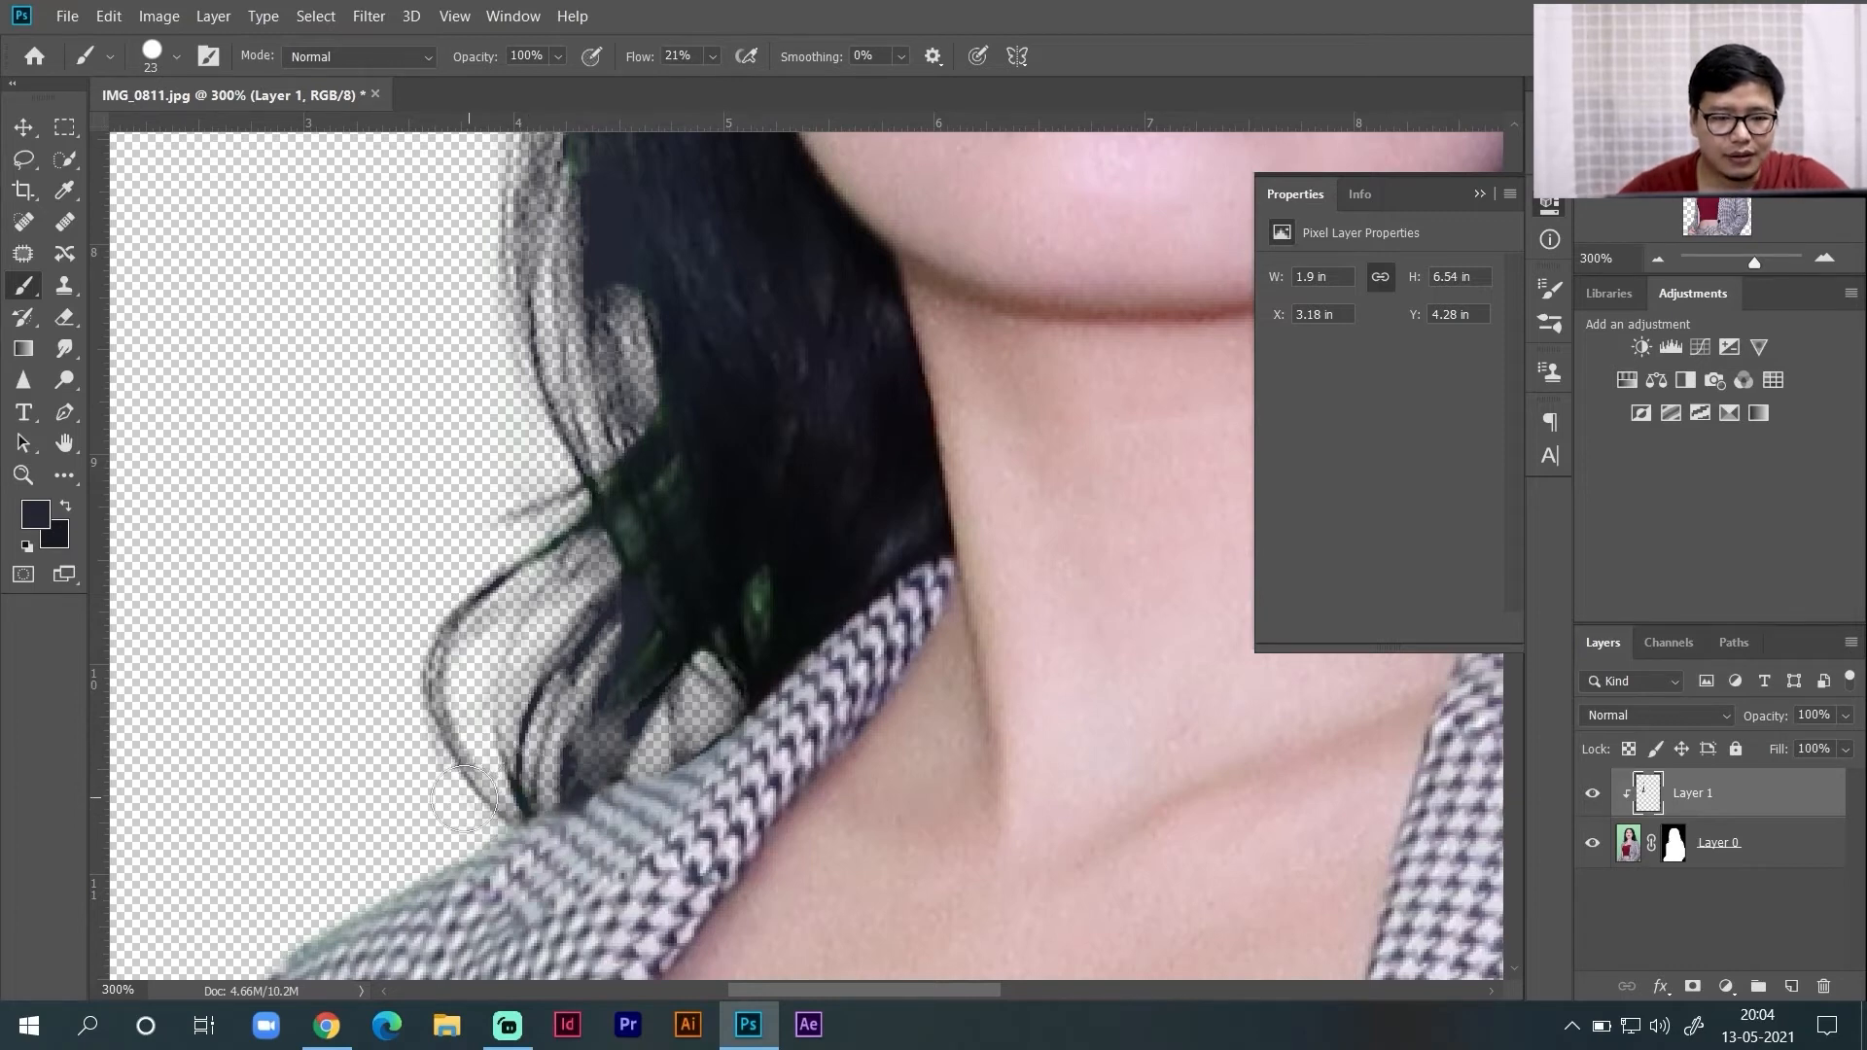
{"action": "mouse_move", "coordinate": [567, 515]}
{"action": "left_mouse_down"}
{"action": "mouse_move", "coordinate": [471, 550]}
{"action": "mouse_move", "coordinate": [638, 555]}
{"action": "left_mouse_up"}
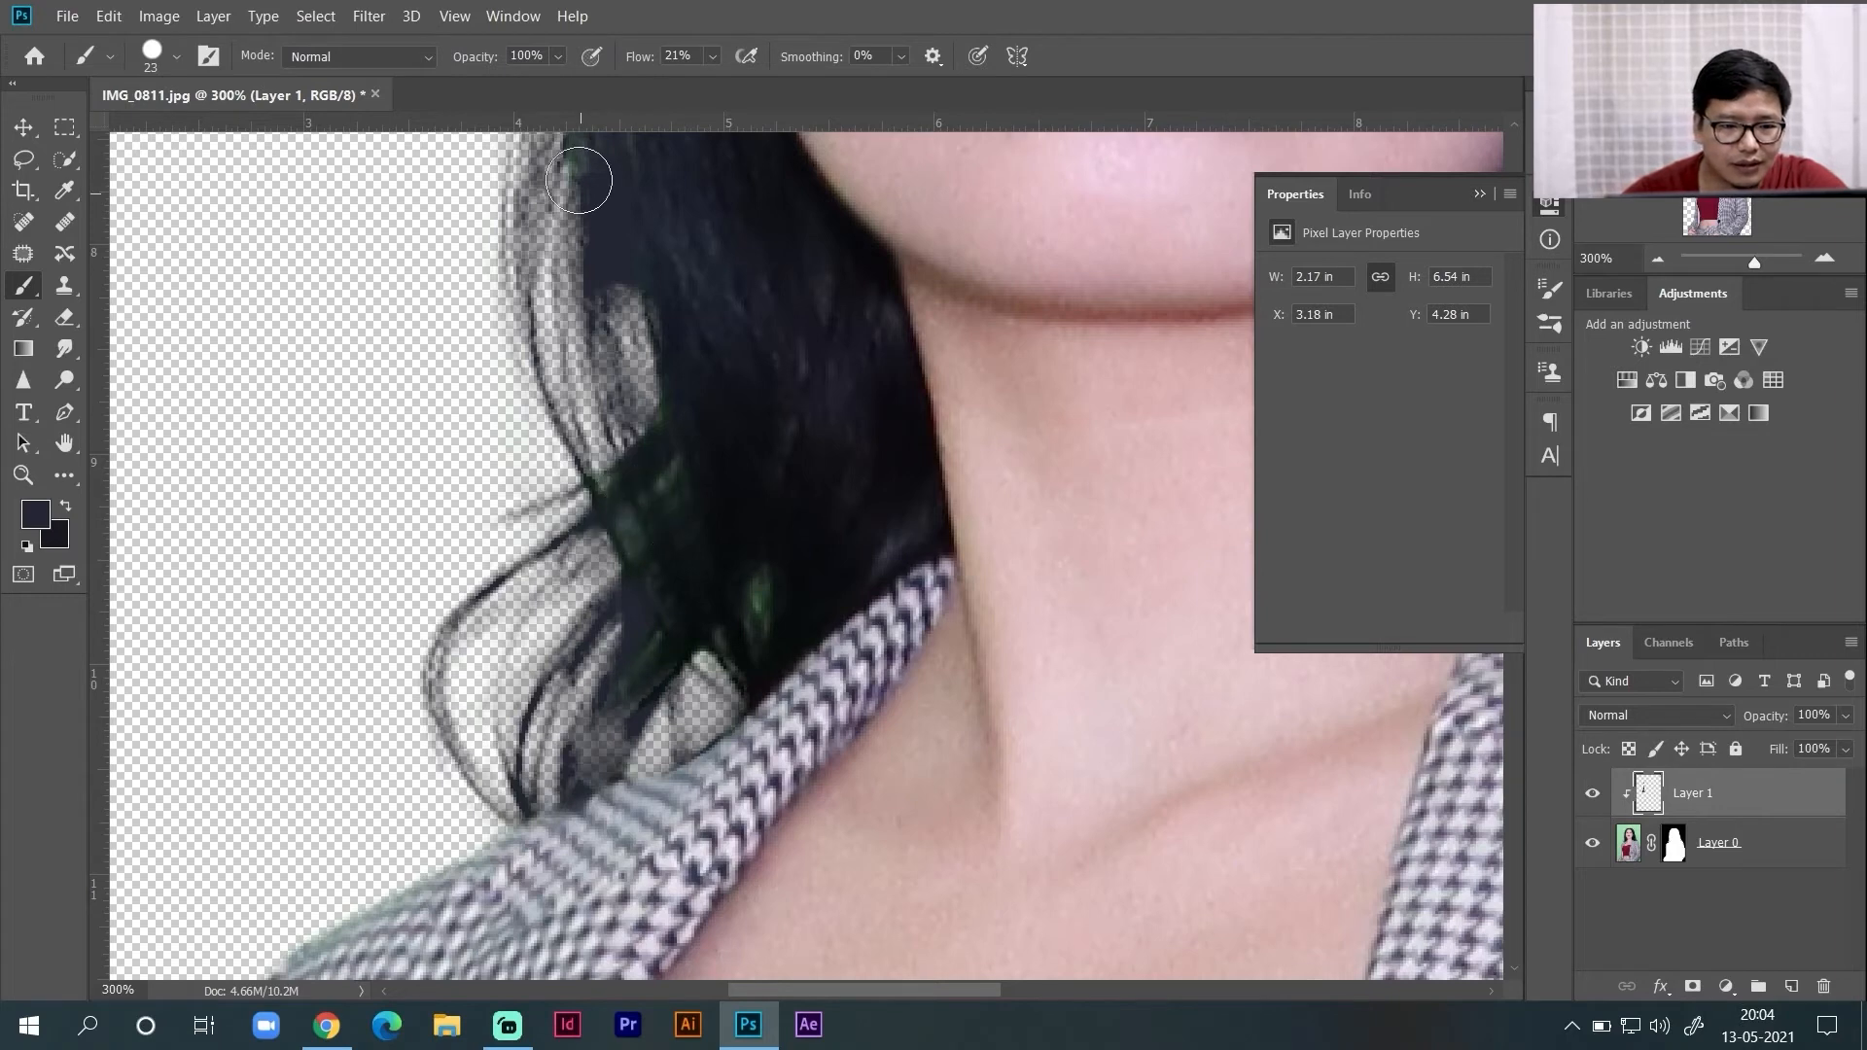
- Softly paint the dark hair colour over the green fringe beside the face and up the left side of the head
{"action": "left_click_drag", "start_coordinate": [1740, 215], "coordinate": [1741, 198]}
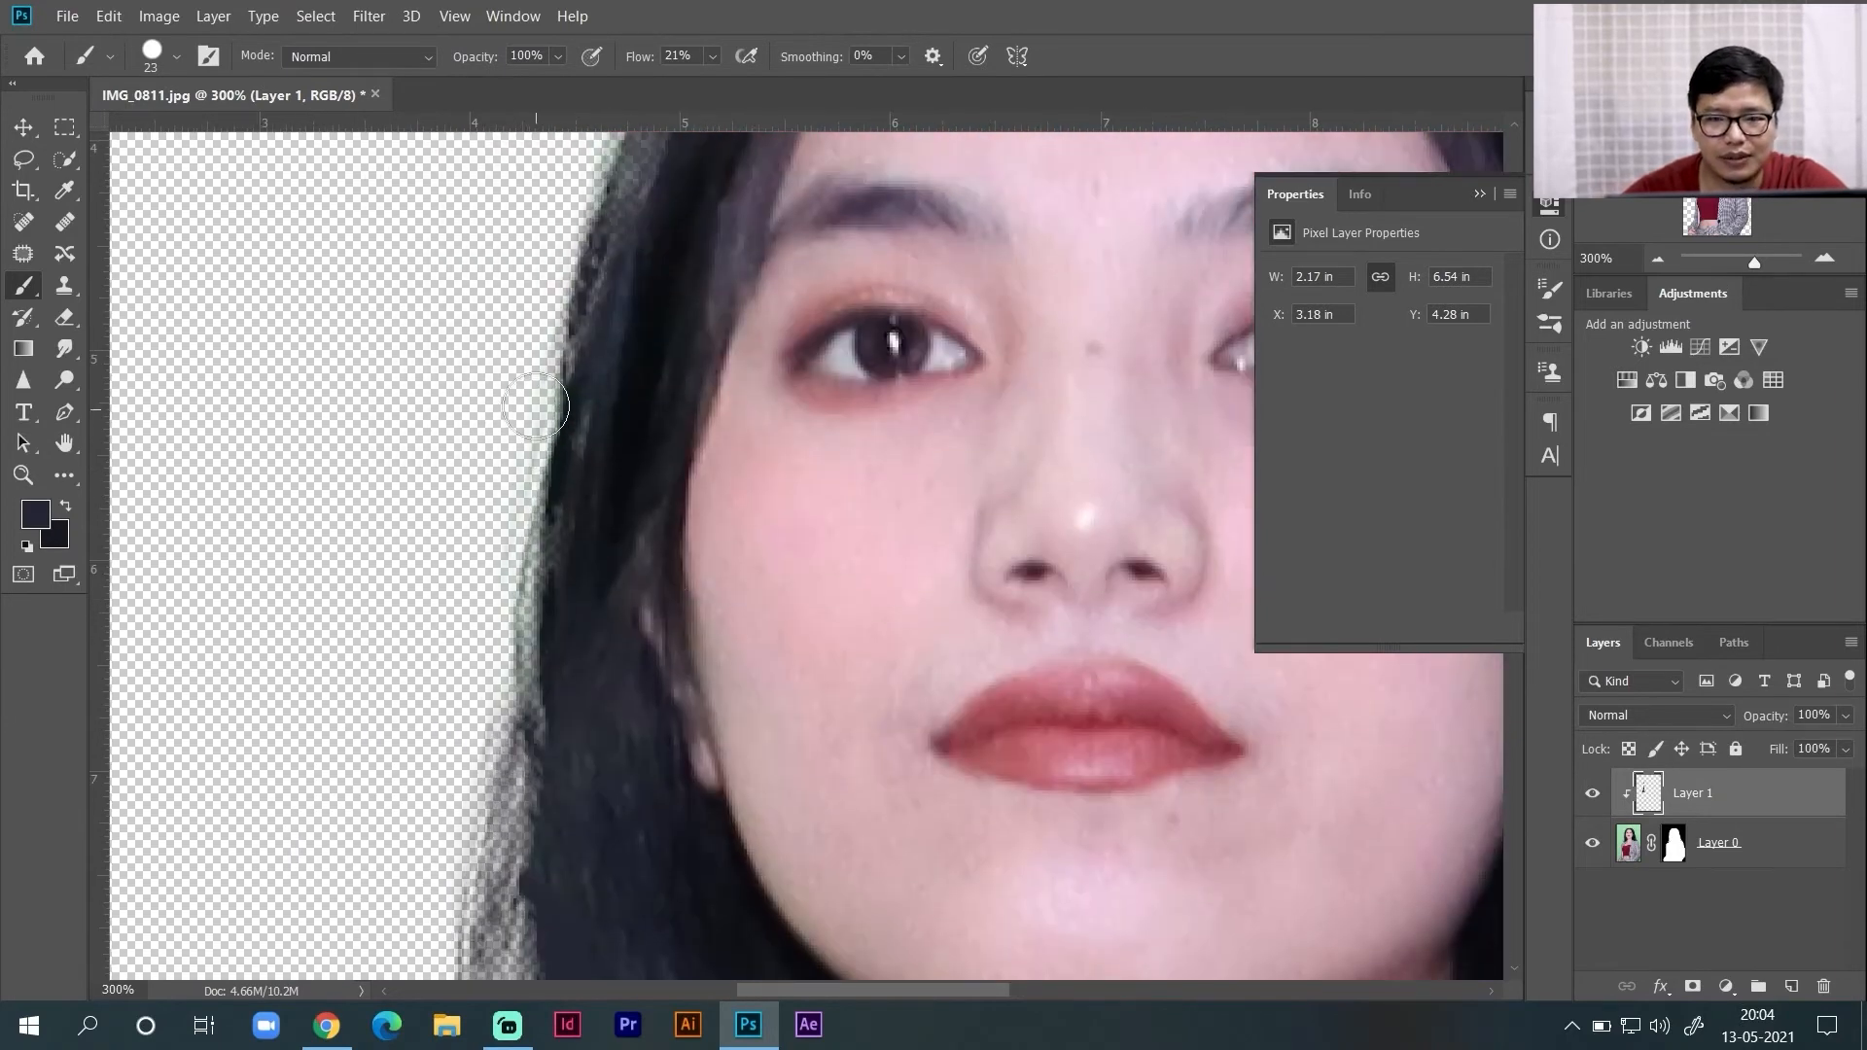
{"action": "left_click_drag", "start_coordinate": [519, 551], "coordinate": [503, 700]}
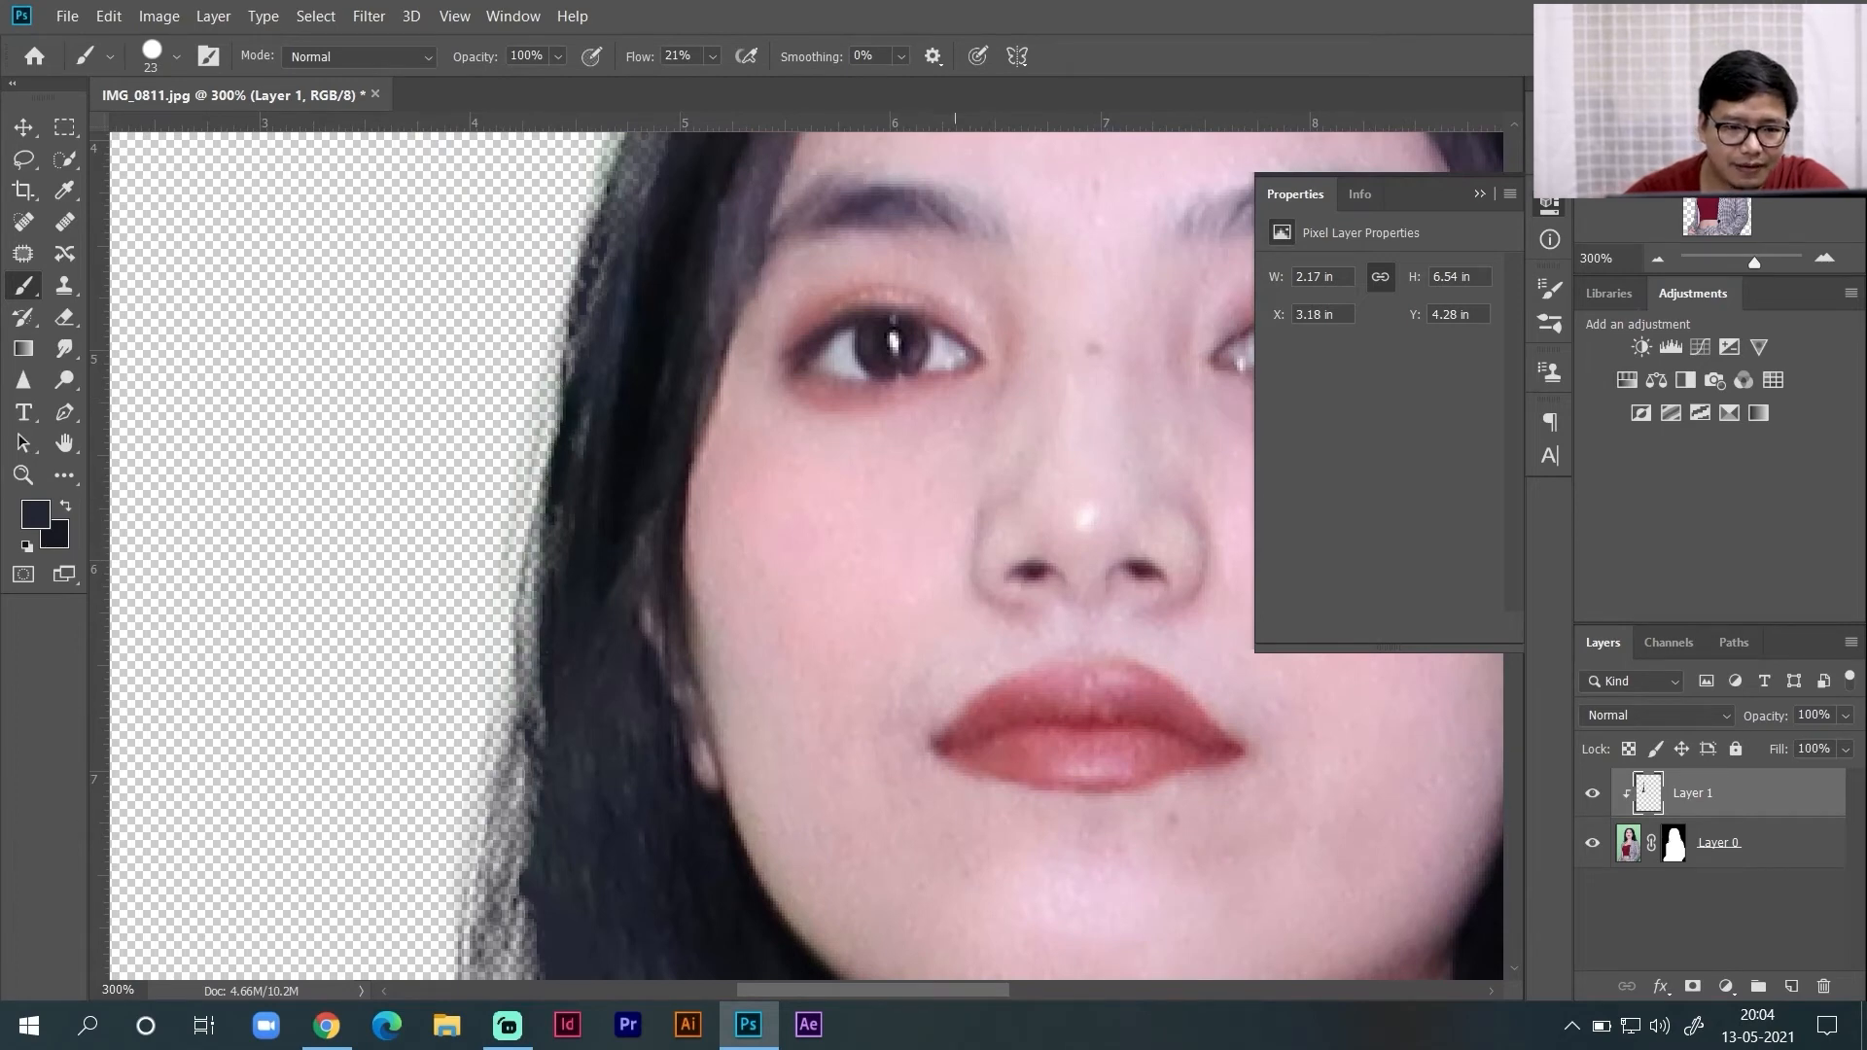
{"action": "scroll", "coordinate": [807, 554], "scroll_direction": "up", "scroll_amount": 5}
{"action": "scroll", "coordinate": [808, 554], "scroll_direction": "right", "scroll_amount": 3}
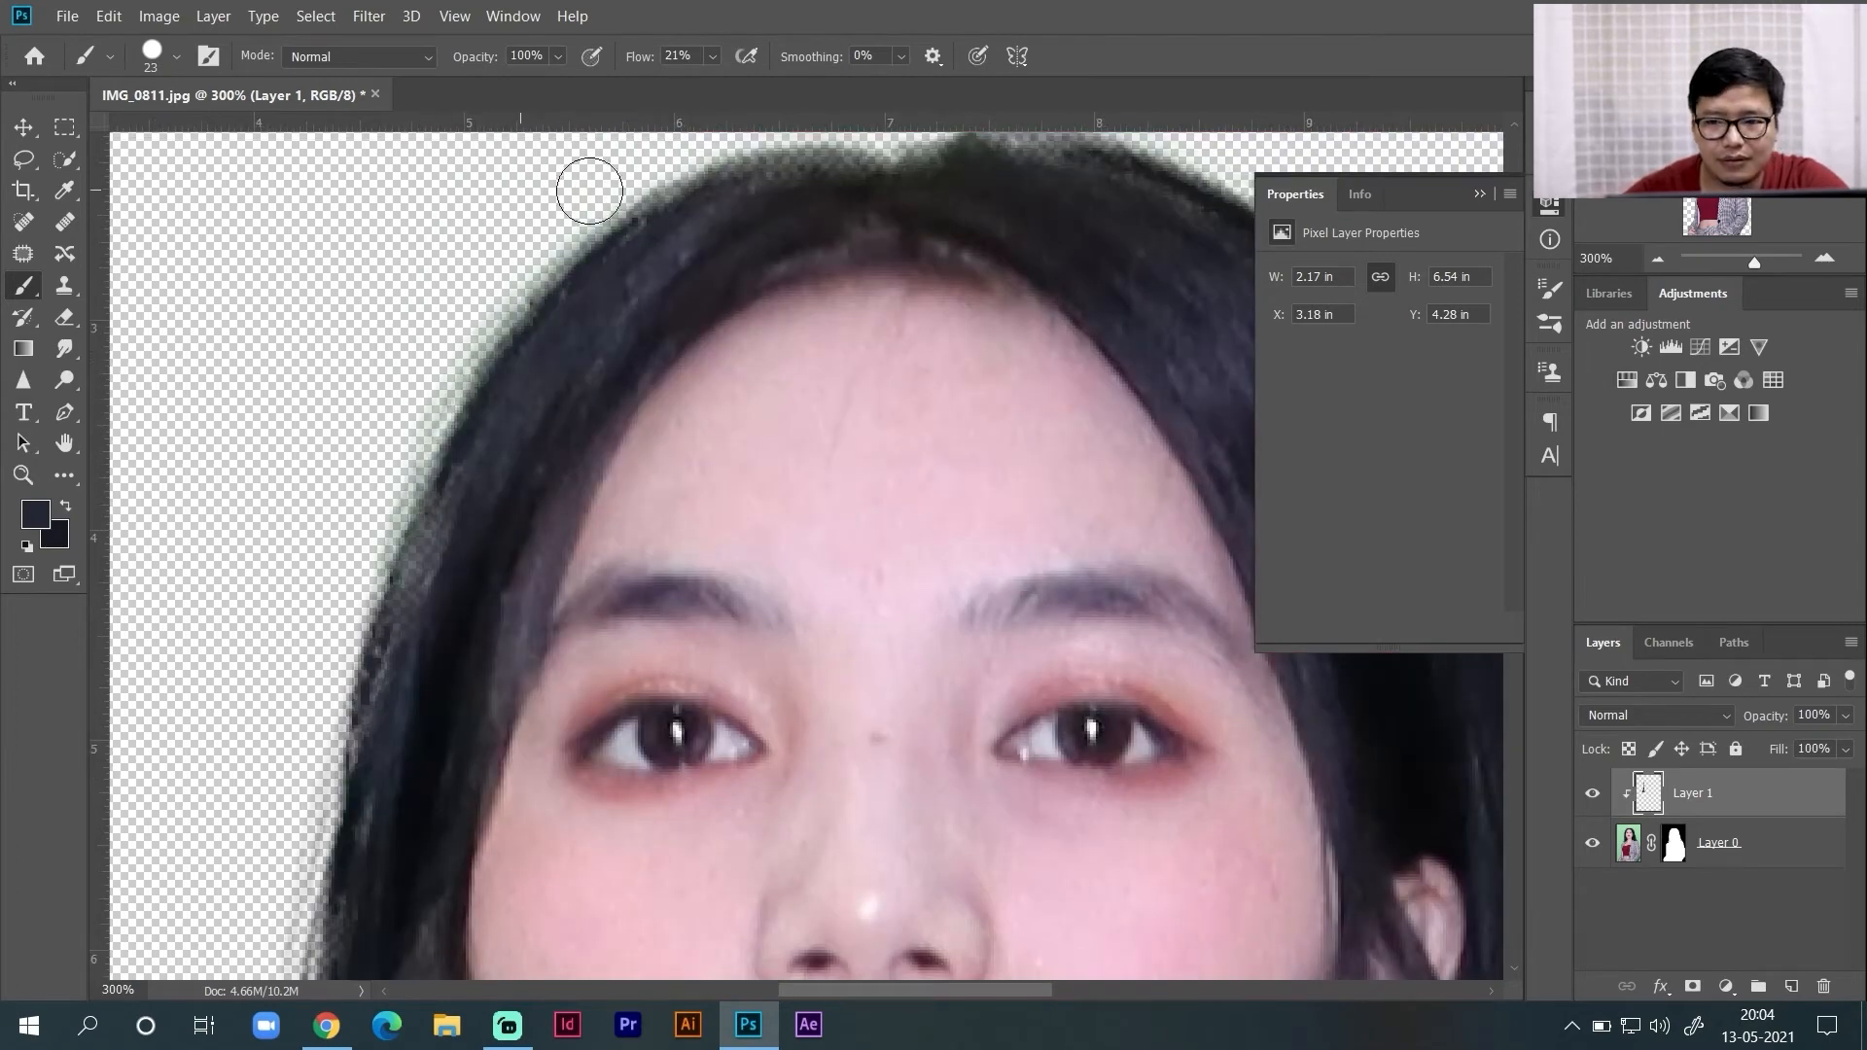
{"action": "mouse_move", "coordinate": [590, 190]}
{"action": "left_mouse_down"}
{"action": "mouse_move", "coordinate": [436, 400]}
{"action": "mouse_move", "coordinate": [349, 621]}
{"action": "left_mouse_up"}
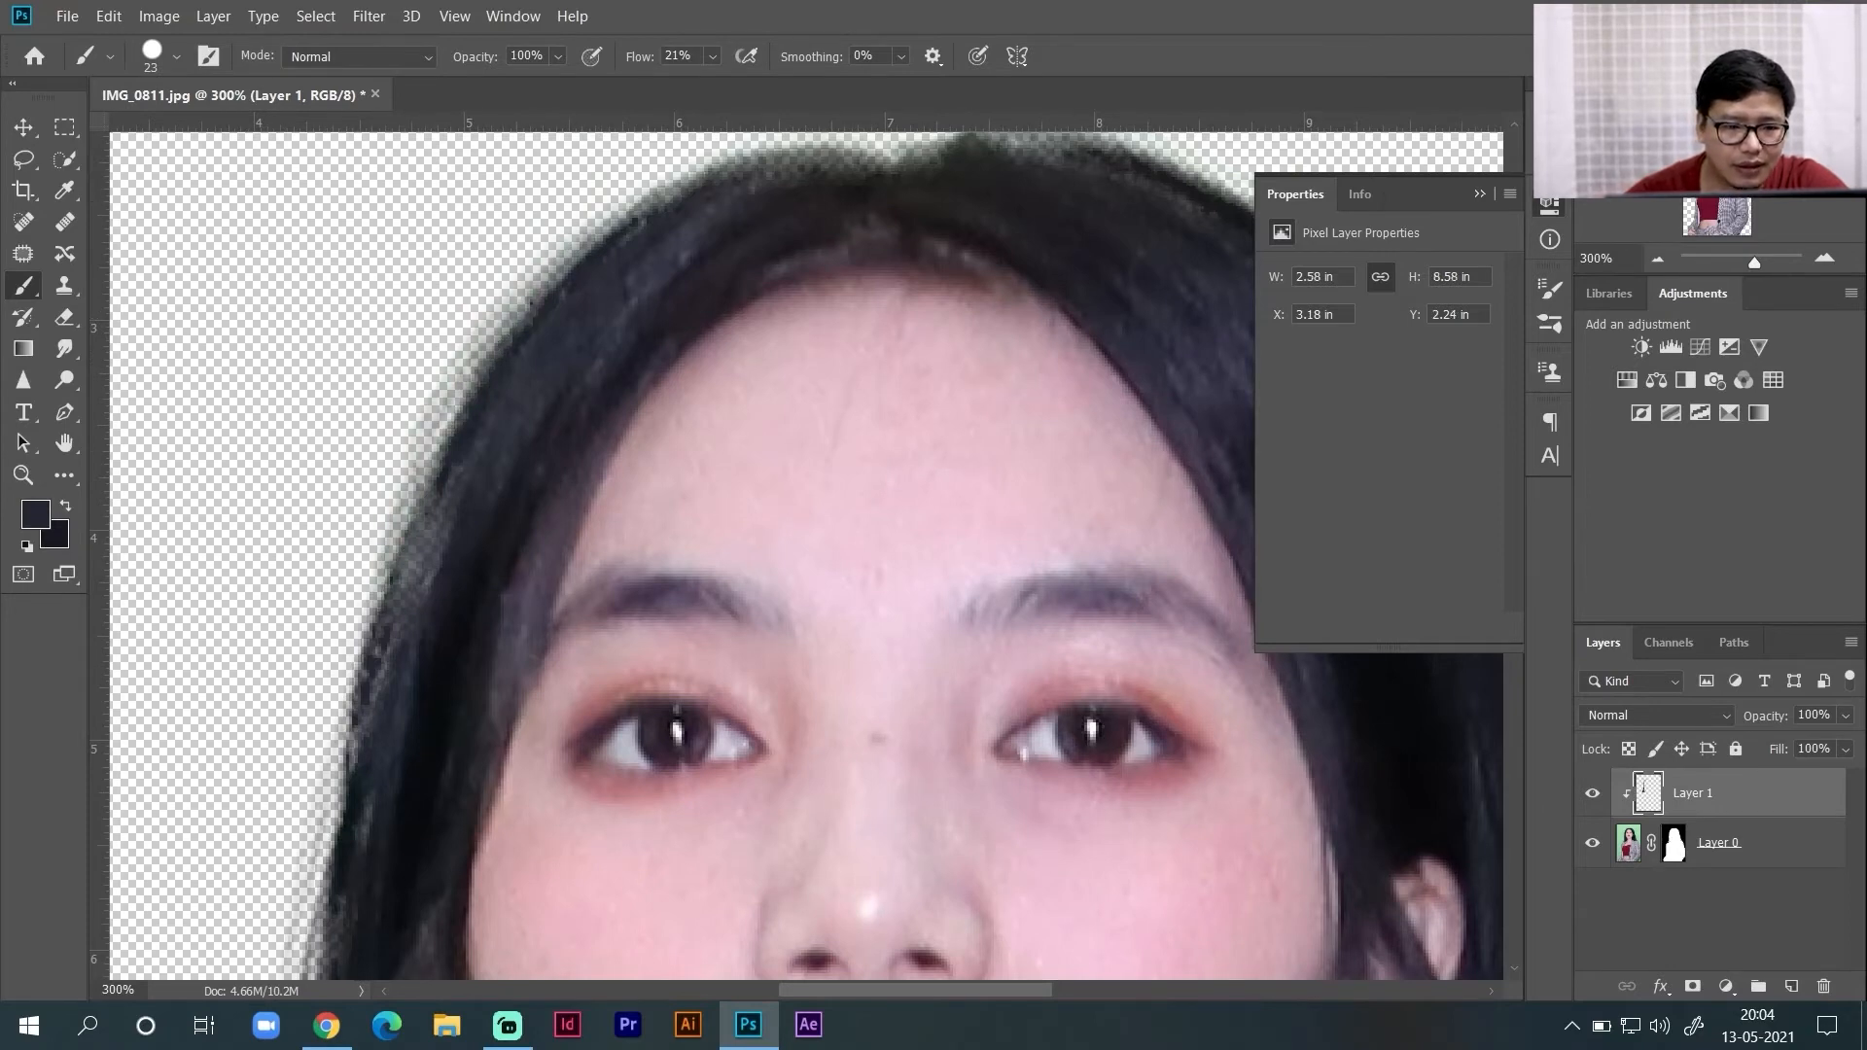
- Paint the dark hair colour over the green edge along the crown, and switch to the Eraser tool
{"action": "scroll", "coordinate": [807, 554], "scroll_direction": "up", "scroll_amount": 1}
{"action": "scroll", "coordinate": [807, 555], "scroll_direction": "right", "scroll_amount": 5}
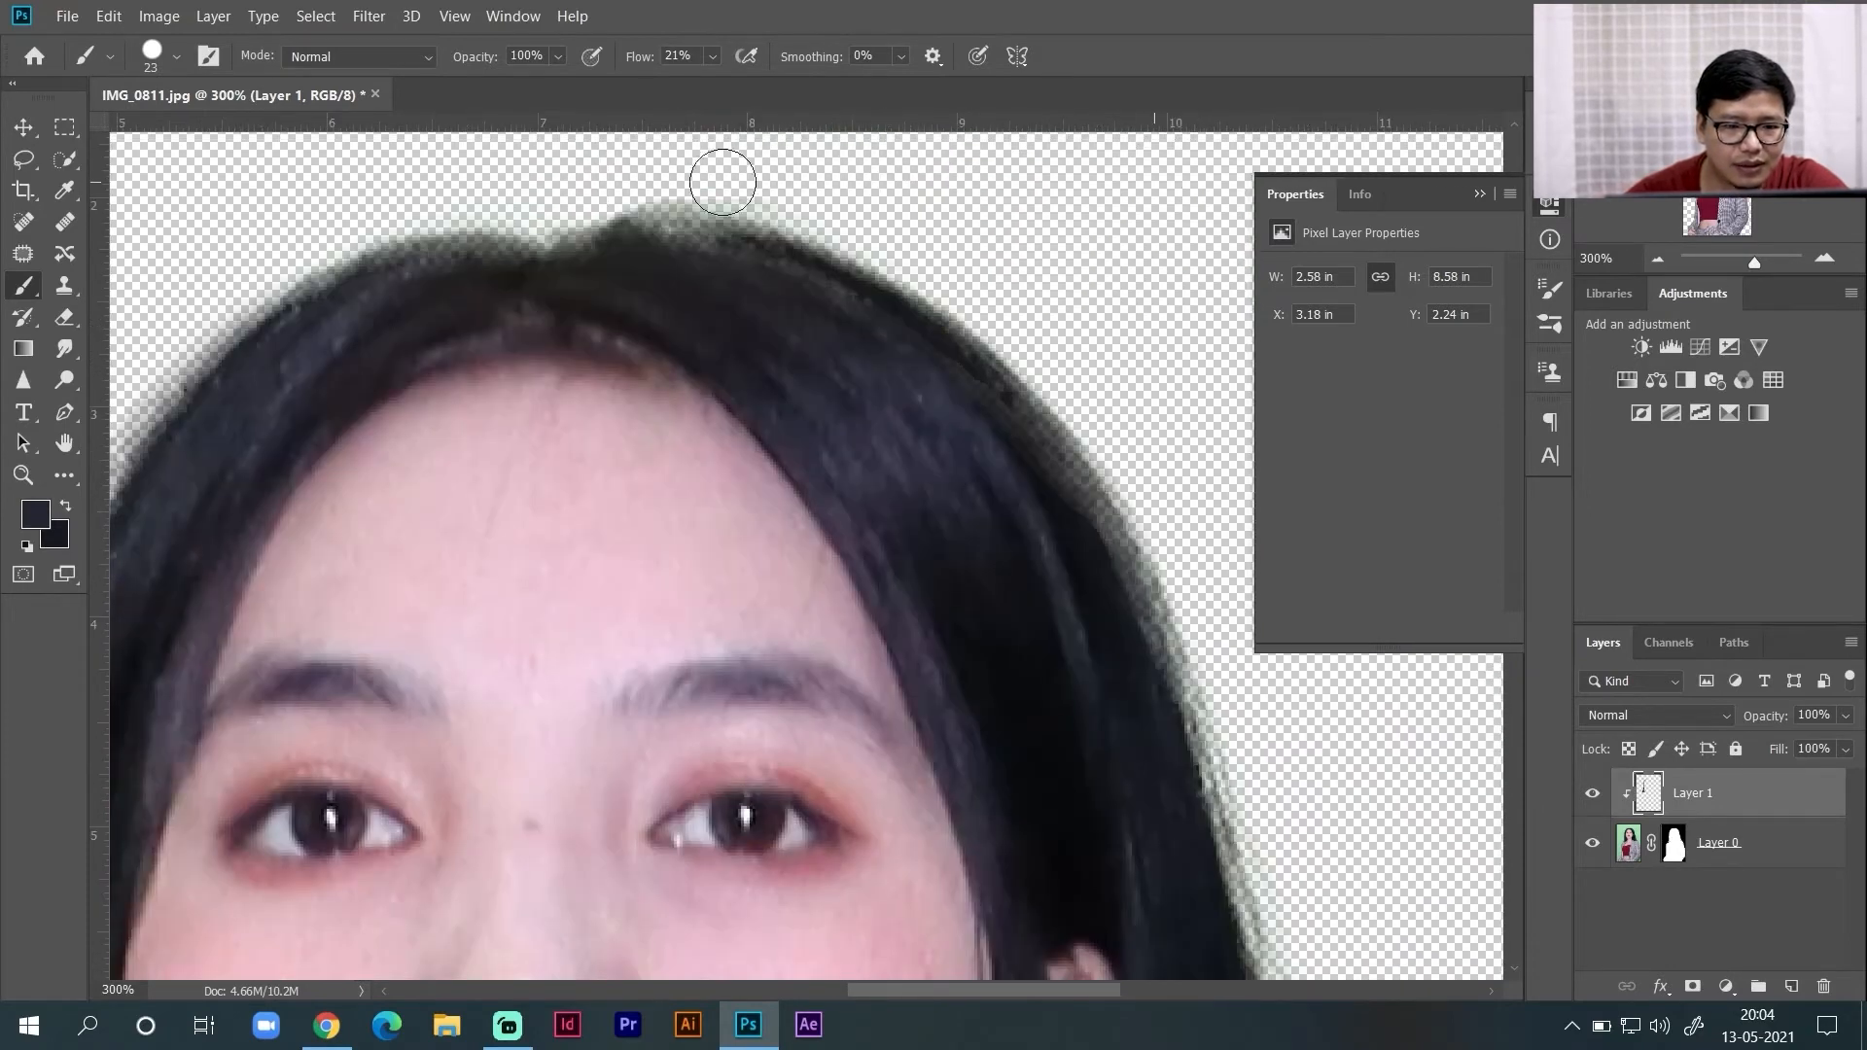
{"action": "mouse_move", "coordinate": [440, 223]}
{"action": "left_mouse_down"}
{"action": "mouse_move", "coordinate": [302, 257]}
{"action": "mouse_move", "coordinate": [272, 283]}
{"action": "mouse_move", "coordinate": [646, 203]}
{"action": "mouse_move", "coordinate": [576, 215]}
{"action": "mouse_move", "coordinate": [619, 204]}
{"action": "mouse_move", "coordinate": [822, 261]}
{"action": "left_mouse_up"}
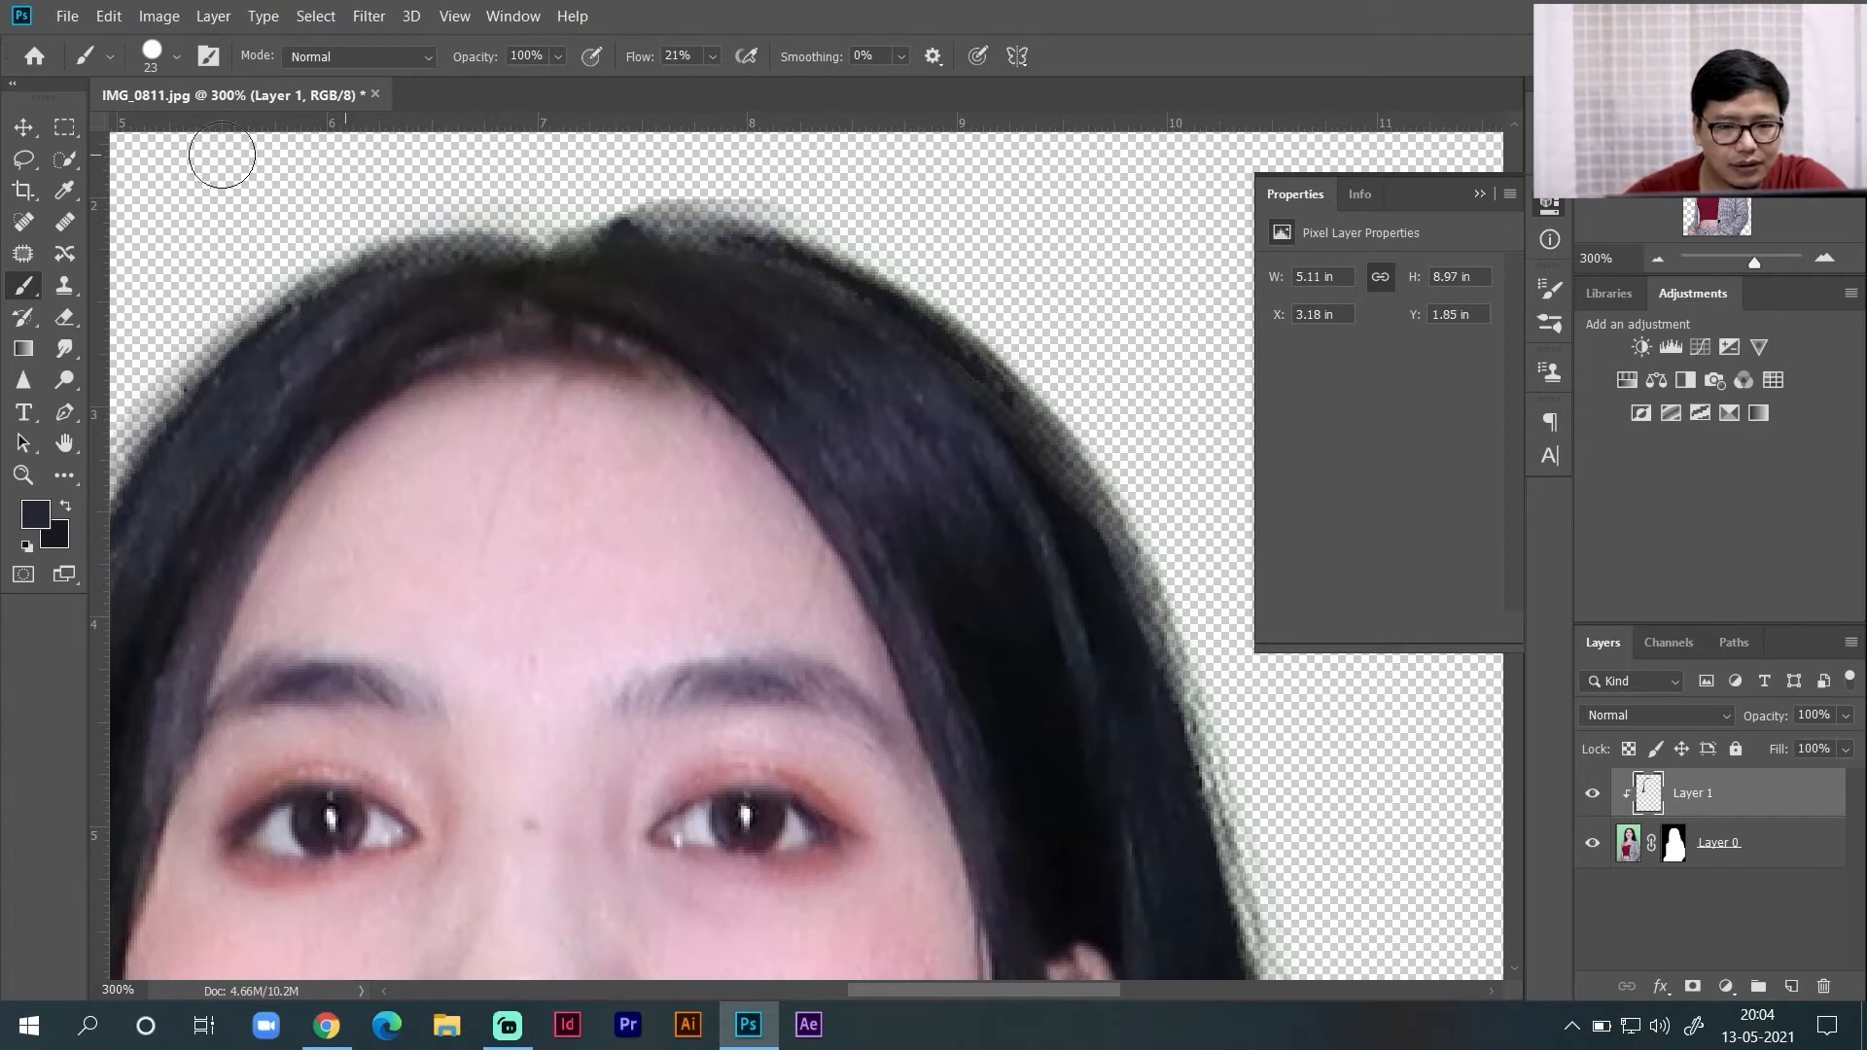
{"action": "left_click", "coordinate": [64, 317]}
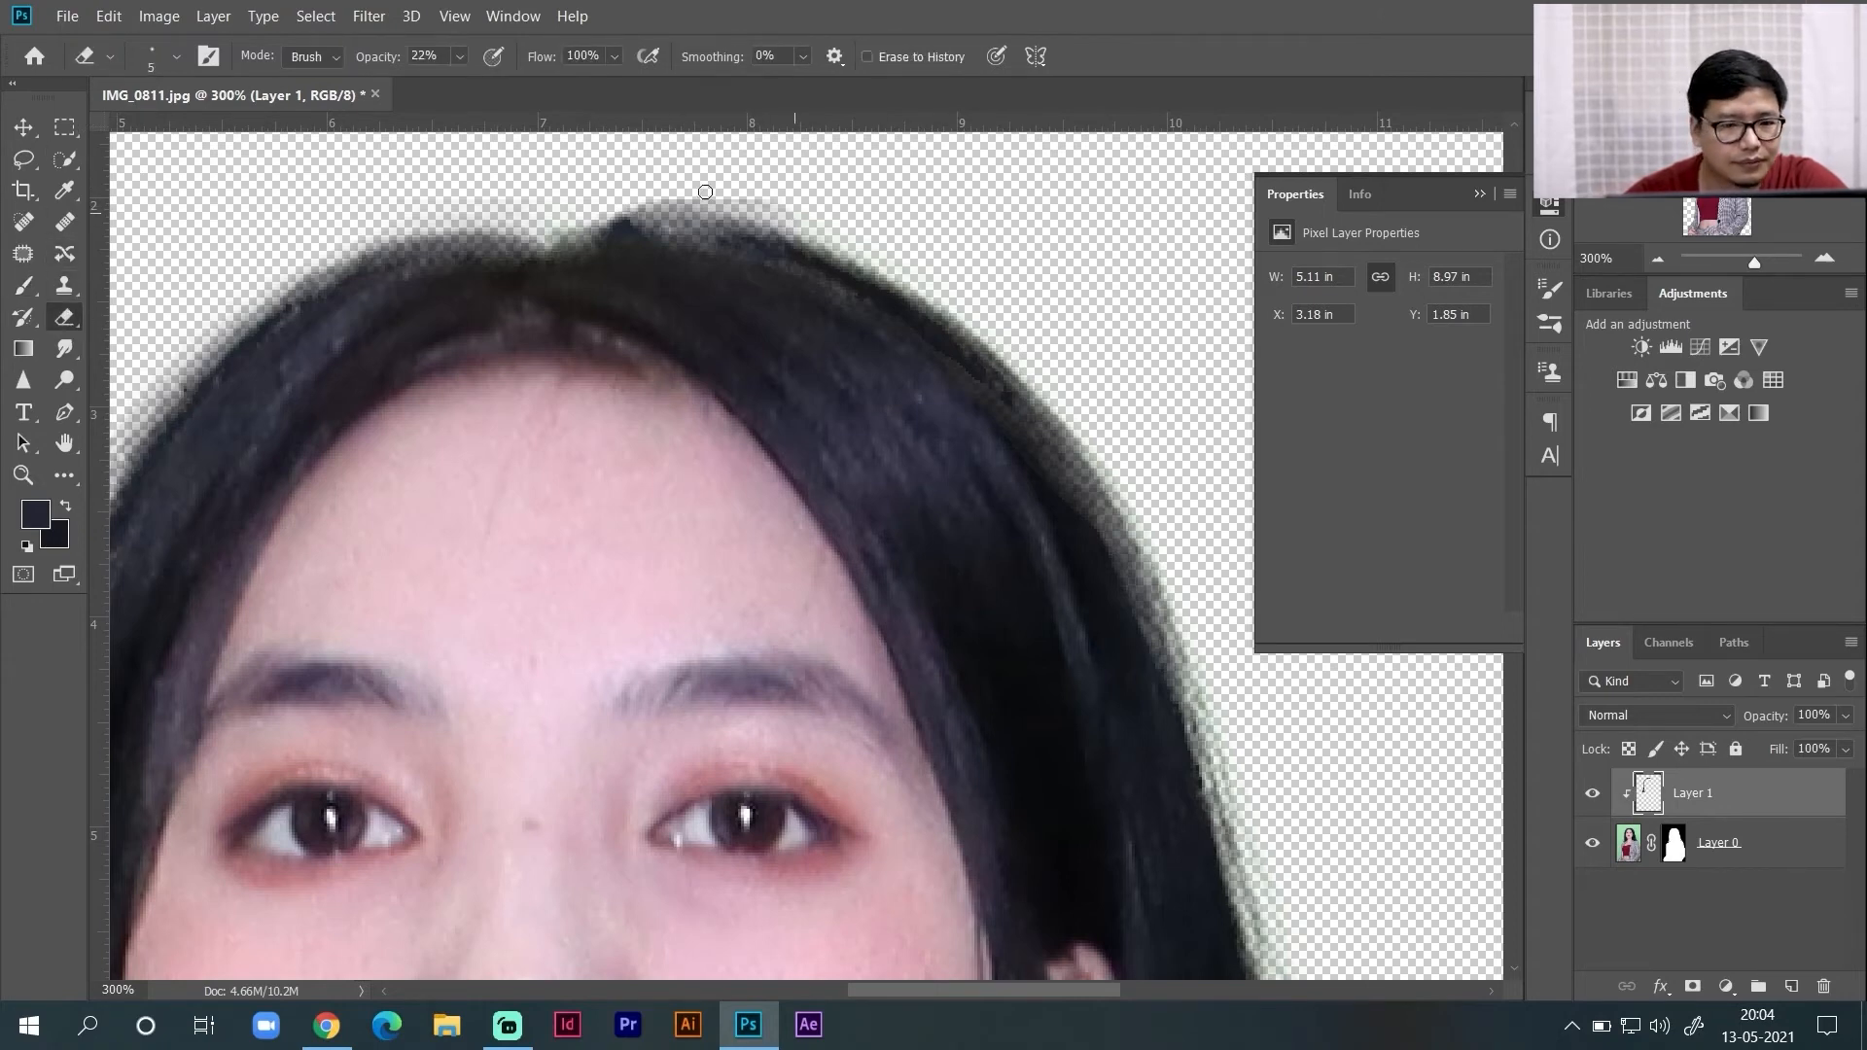
- Sample a darker hair colour and brush it over the green fringe down the right side of the hair past the ear
{"action": "left_click_drag", "start_coordinate": [1723, 152], "coordinate": [1729, 154]}
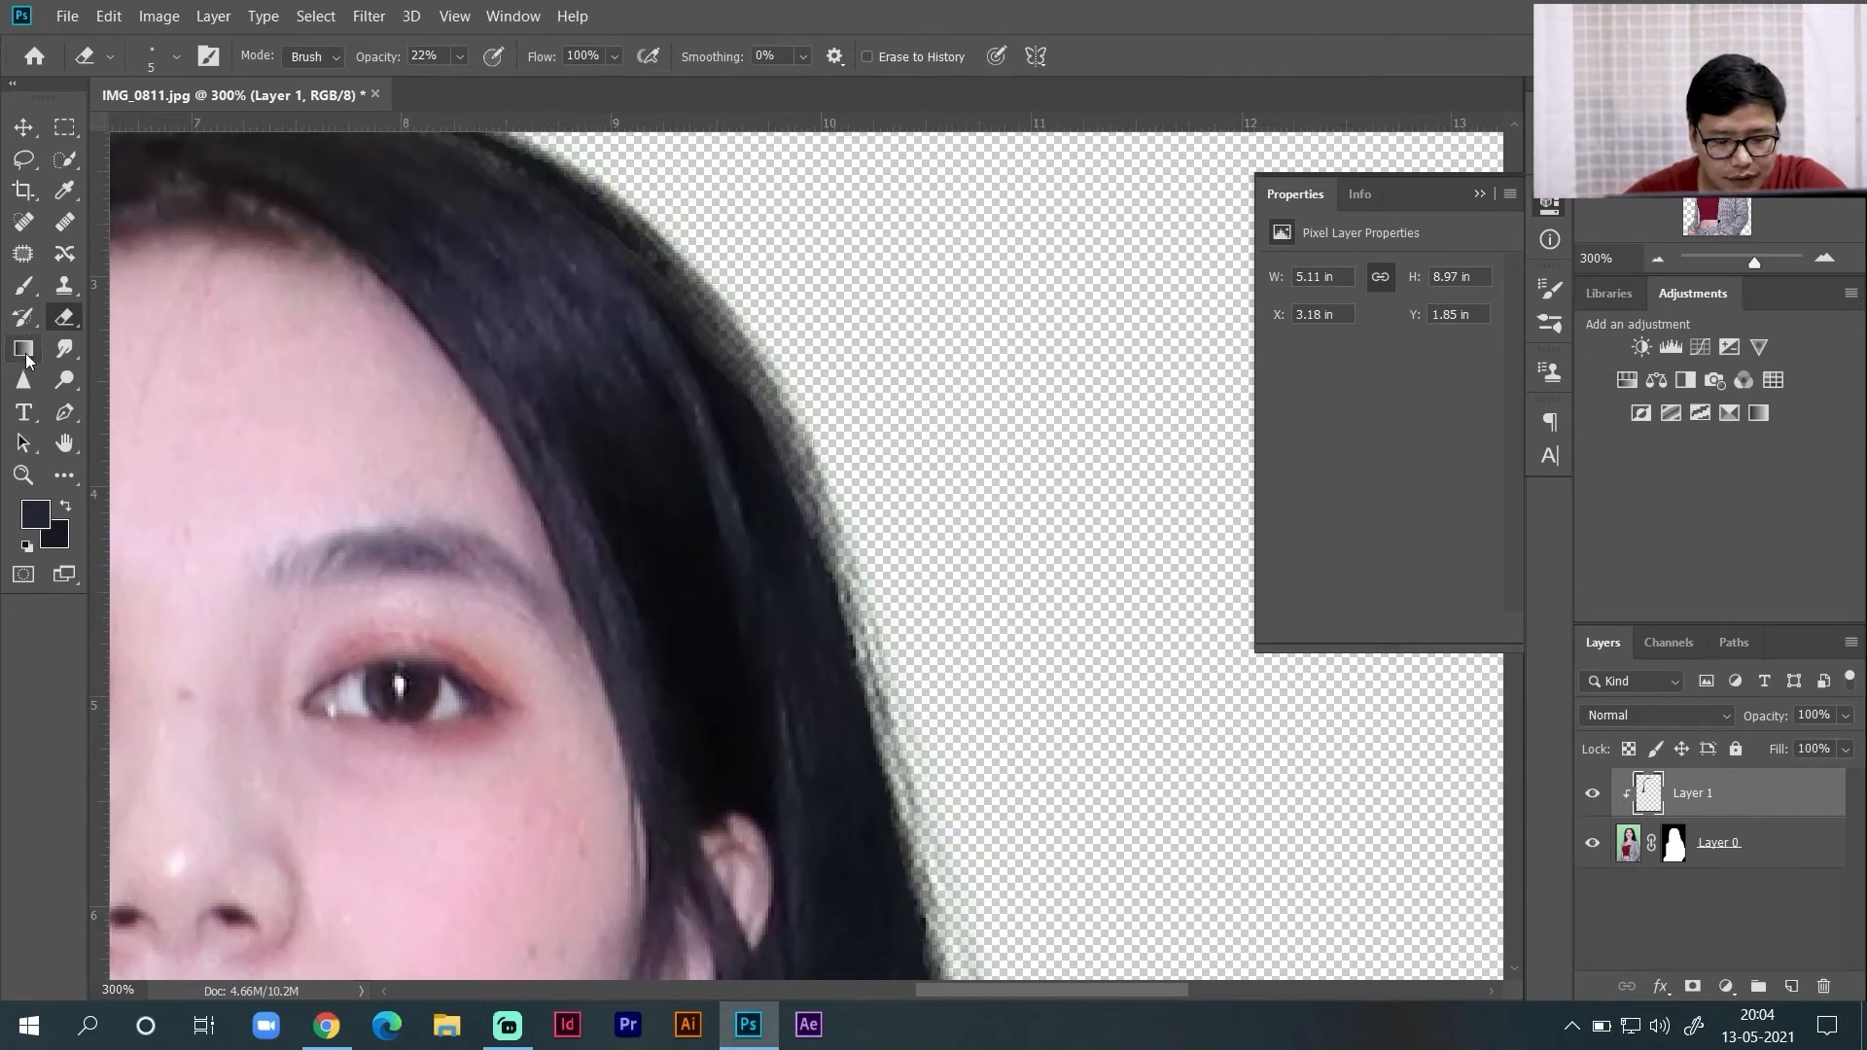
{"action": "left_click", "coordinate": [23, 285]}
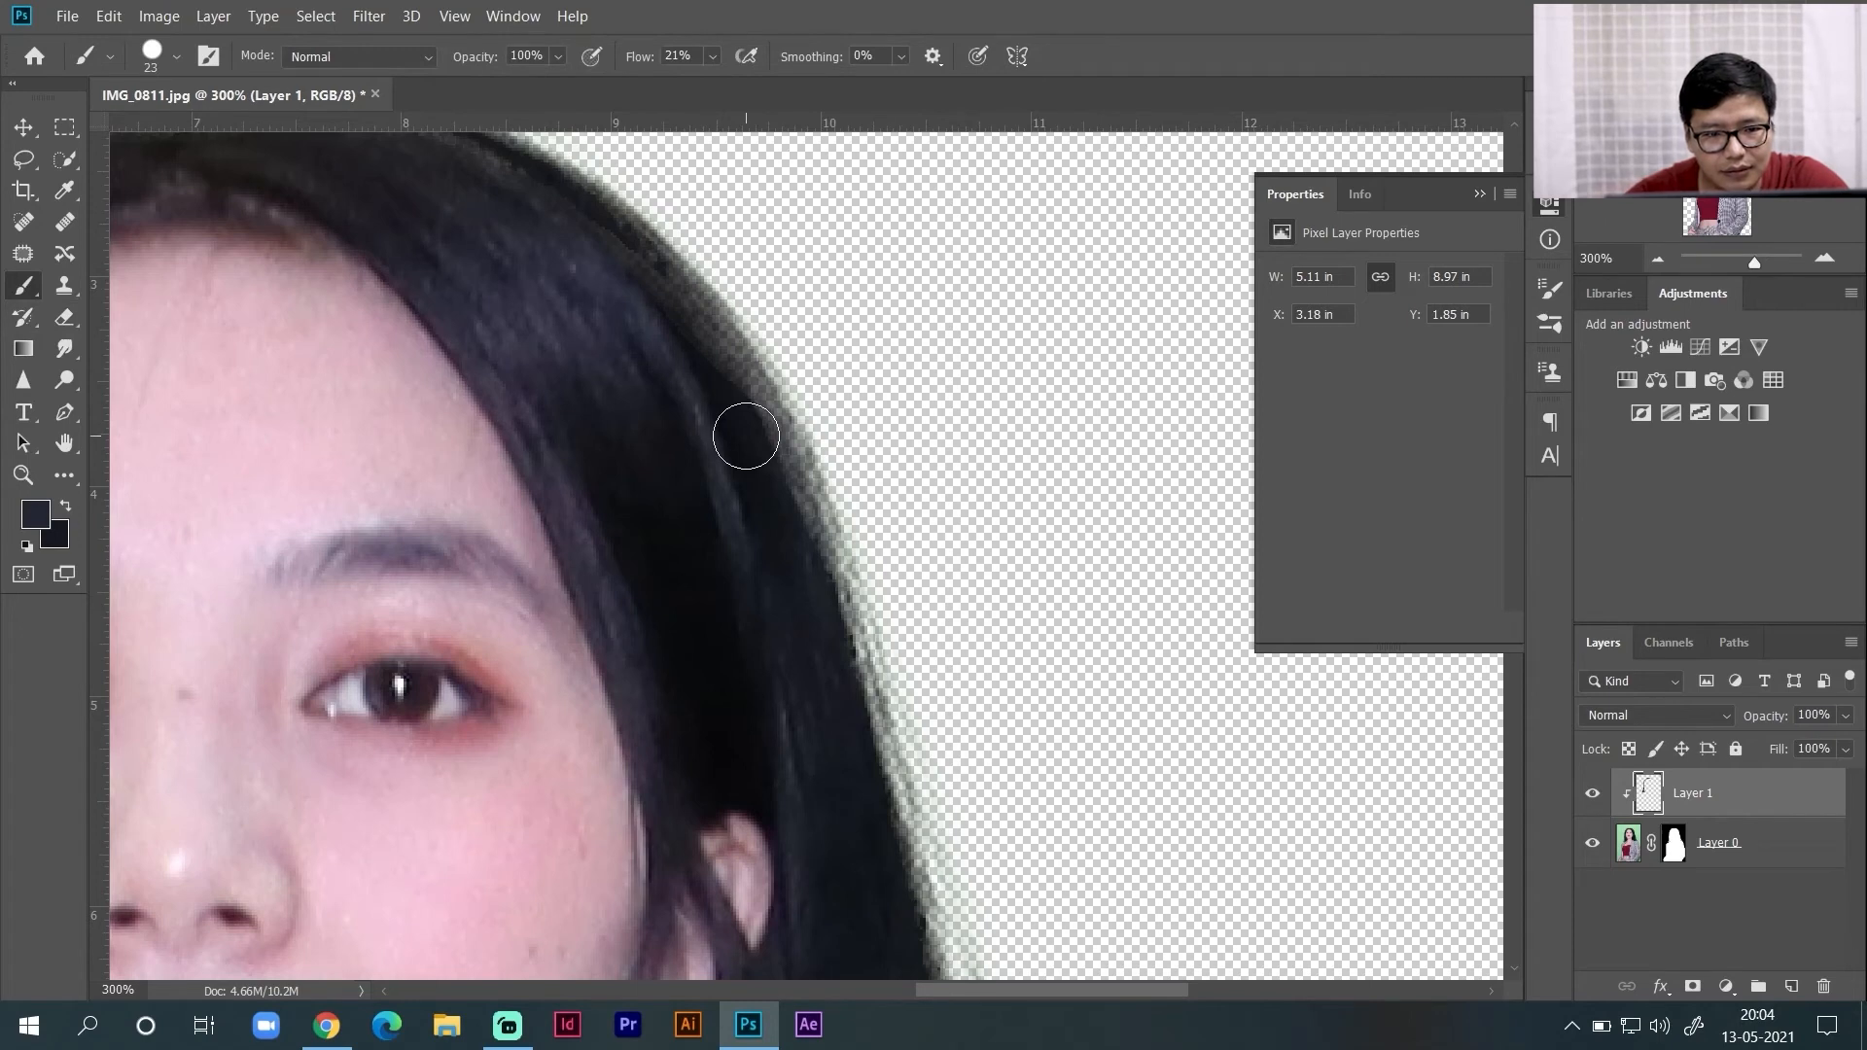
{"action": "left_click", "coordinate": [750, 431], "text": "alt"}
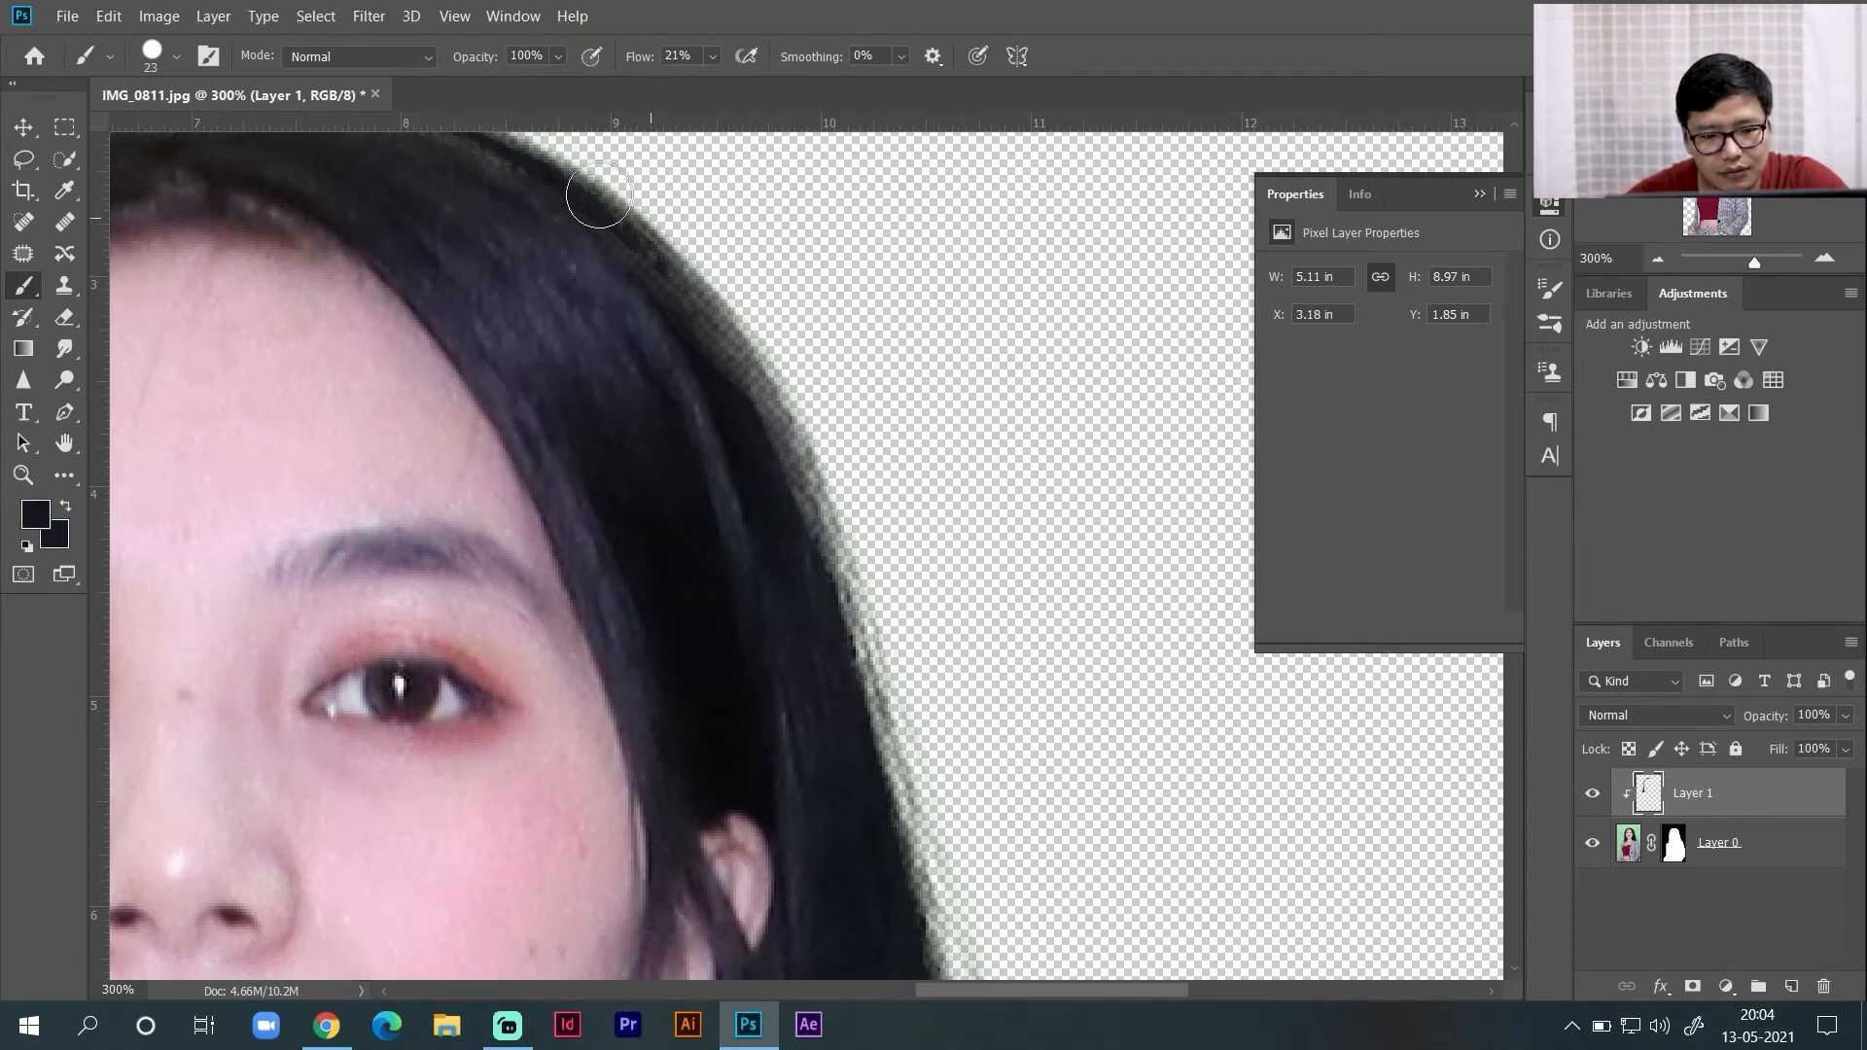
{"action": "mouse_move", "coordinate": [612, 173]}
{"action": "left_mouse_down"}
{"action": "mouse_move", "coordinate": [736, 326]}
{"action": "mouse_move", "coordinate": [837, 509]}
{"action": "mouse_move", "coordinate": [924, 846]}
{"action": "left_mouse_up"}
{"action": "scroll", "coordinate": [1030, 545], "scroll_direction": "down", "scroll_amount": 3}
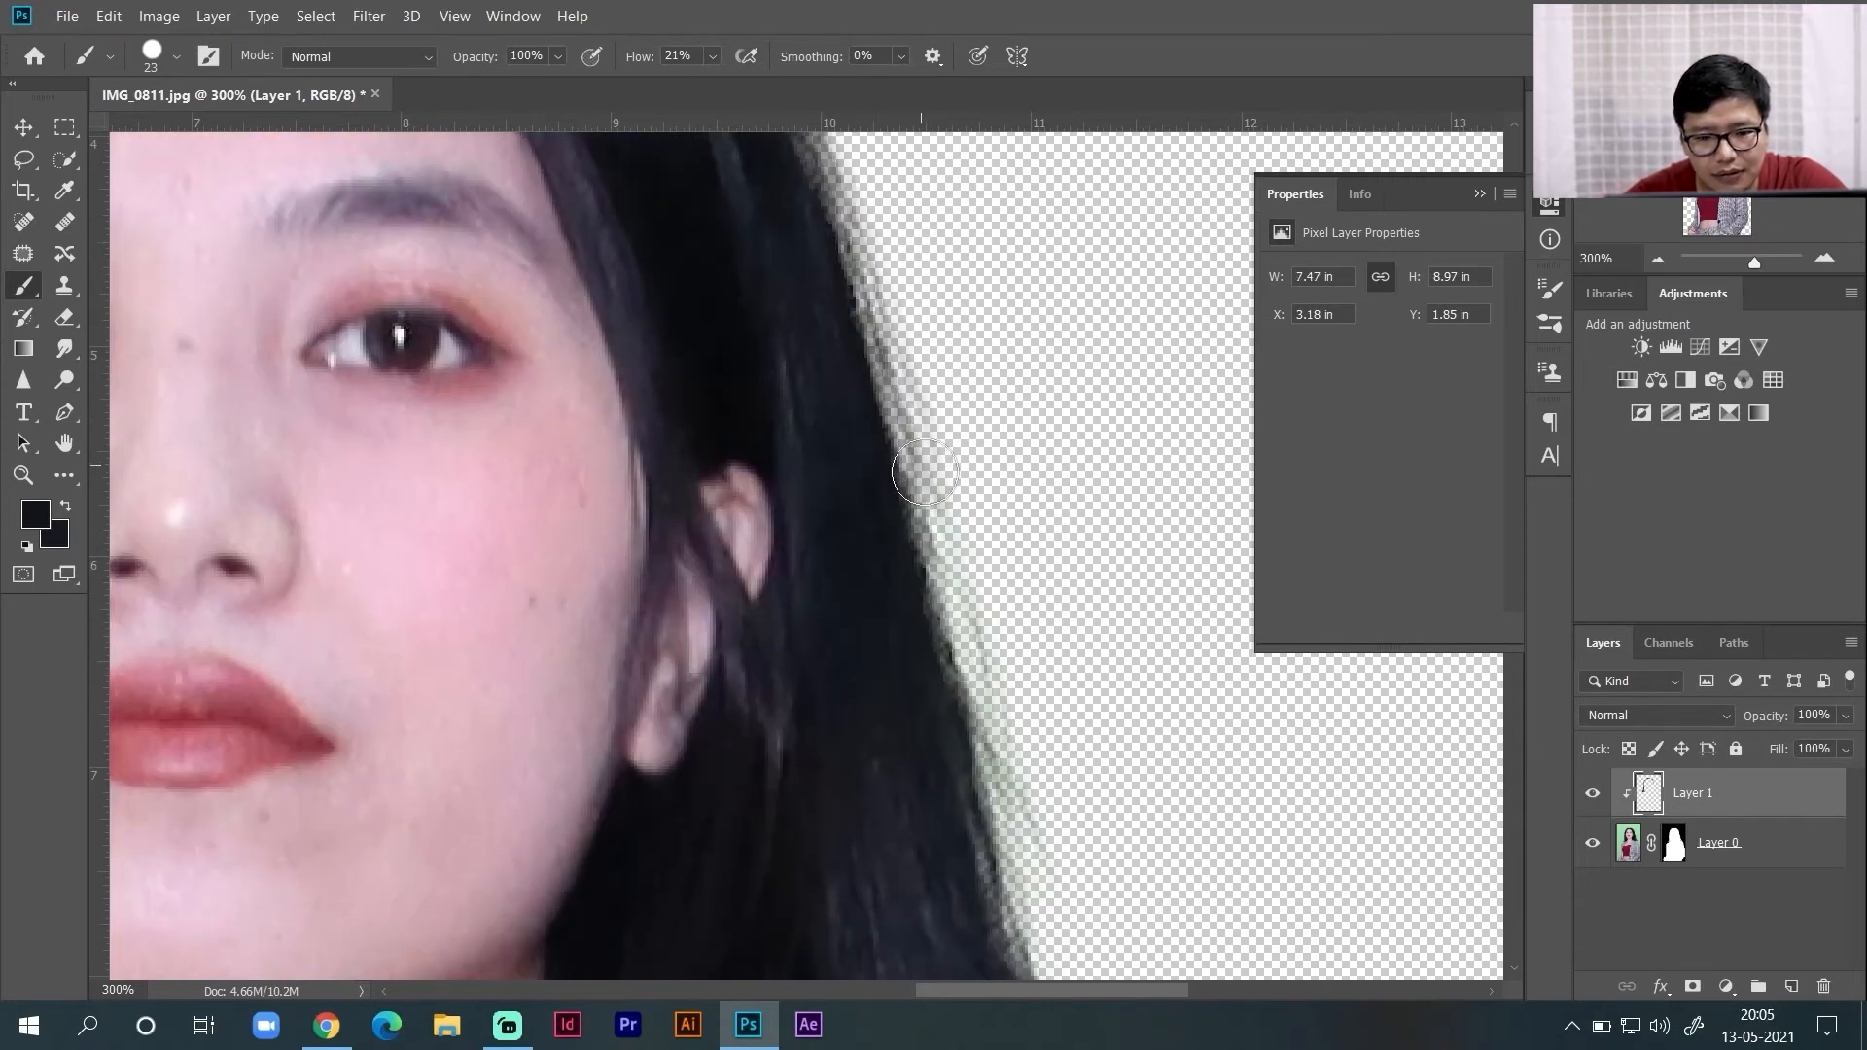
{"action": "left_click_drag", "start_coordinate": [925, 472], "coordinate": [1045, 934]}
{"action": "scroll", "coordinate": [1075, 566], "scroll_direction": "down", "scroll_amount": 1}
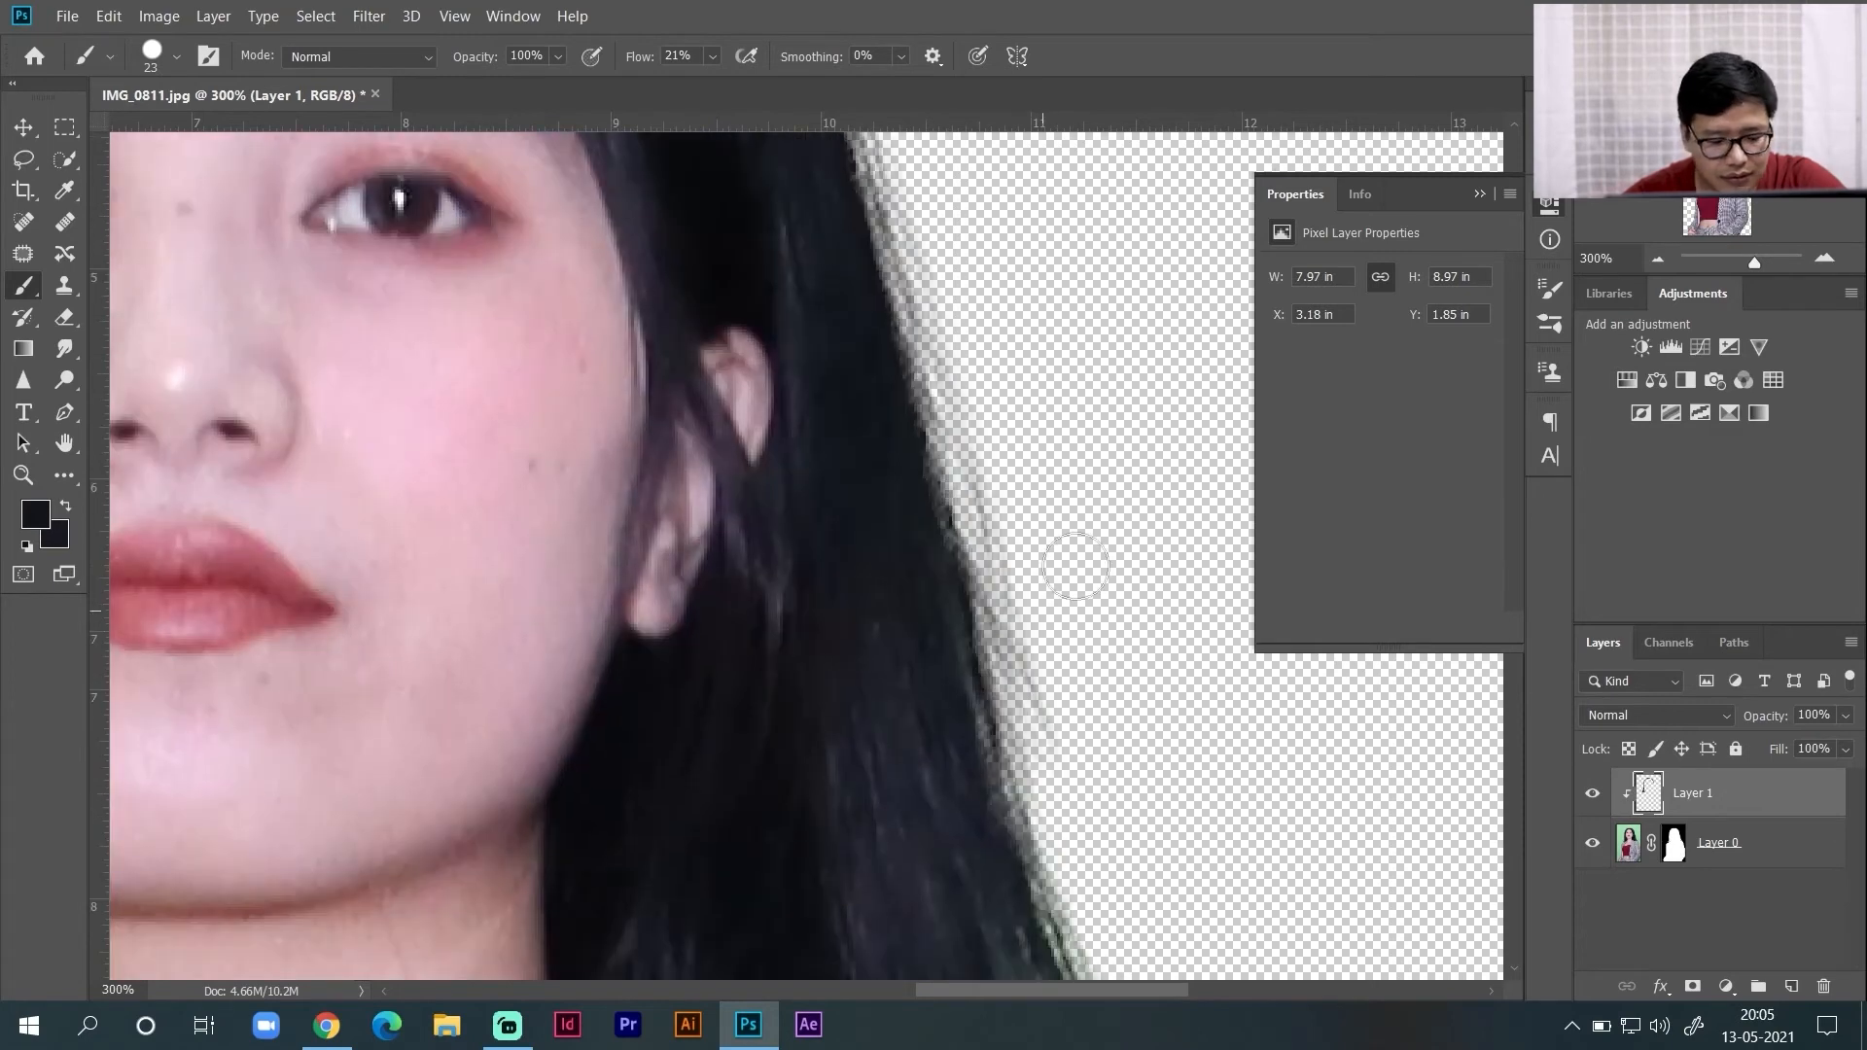
- Paint over the green along the lower right hair edge towards the shoulder, undoing the stray stroke
{"action": "scroll", "coordinate": [1076, 566], "scroll_direction": "down", "scroll_amount": 2}
{"action": "mouse_move", "coordinate": [1028, 525]}
{"action": "left_mouse_down"}
{"action": "mouse_move", "coordinate": [1080, 749]}
{"action": "mouse_move", "coordinate": [1153, 936]}
{"action": "mouse_move", "coordinate": [1171, 934]}
{"action": "left_mouse_up"}
{"action": "key", "text": "ctrl+z"}
{"action": "scroll", "coordinate": [1092, 509], "scroll_direction": "down", "scroll_amount": 2}
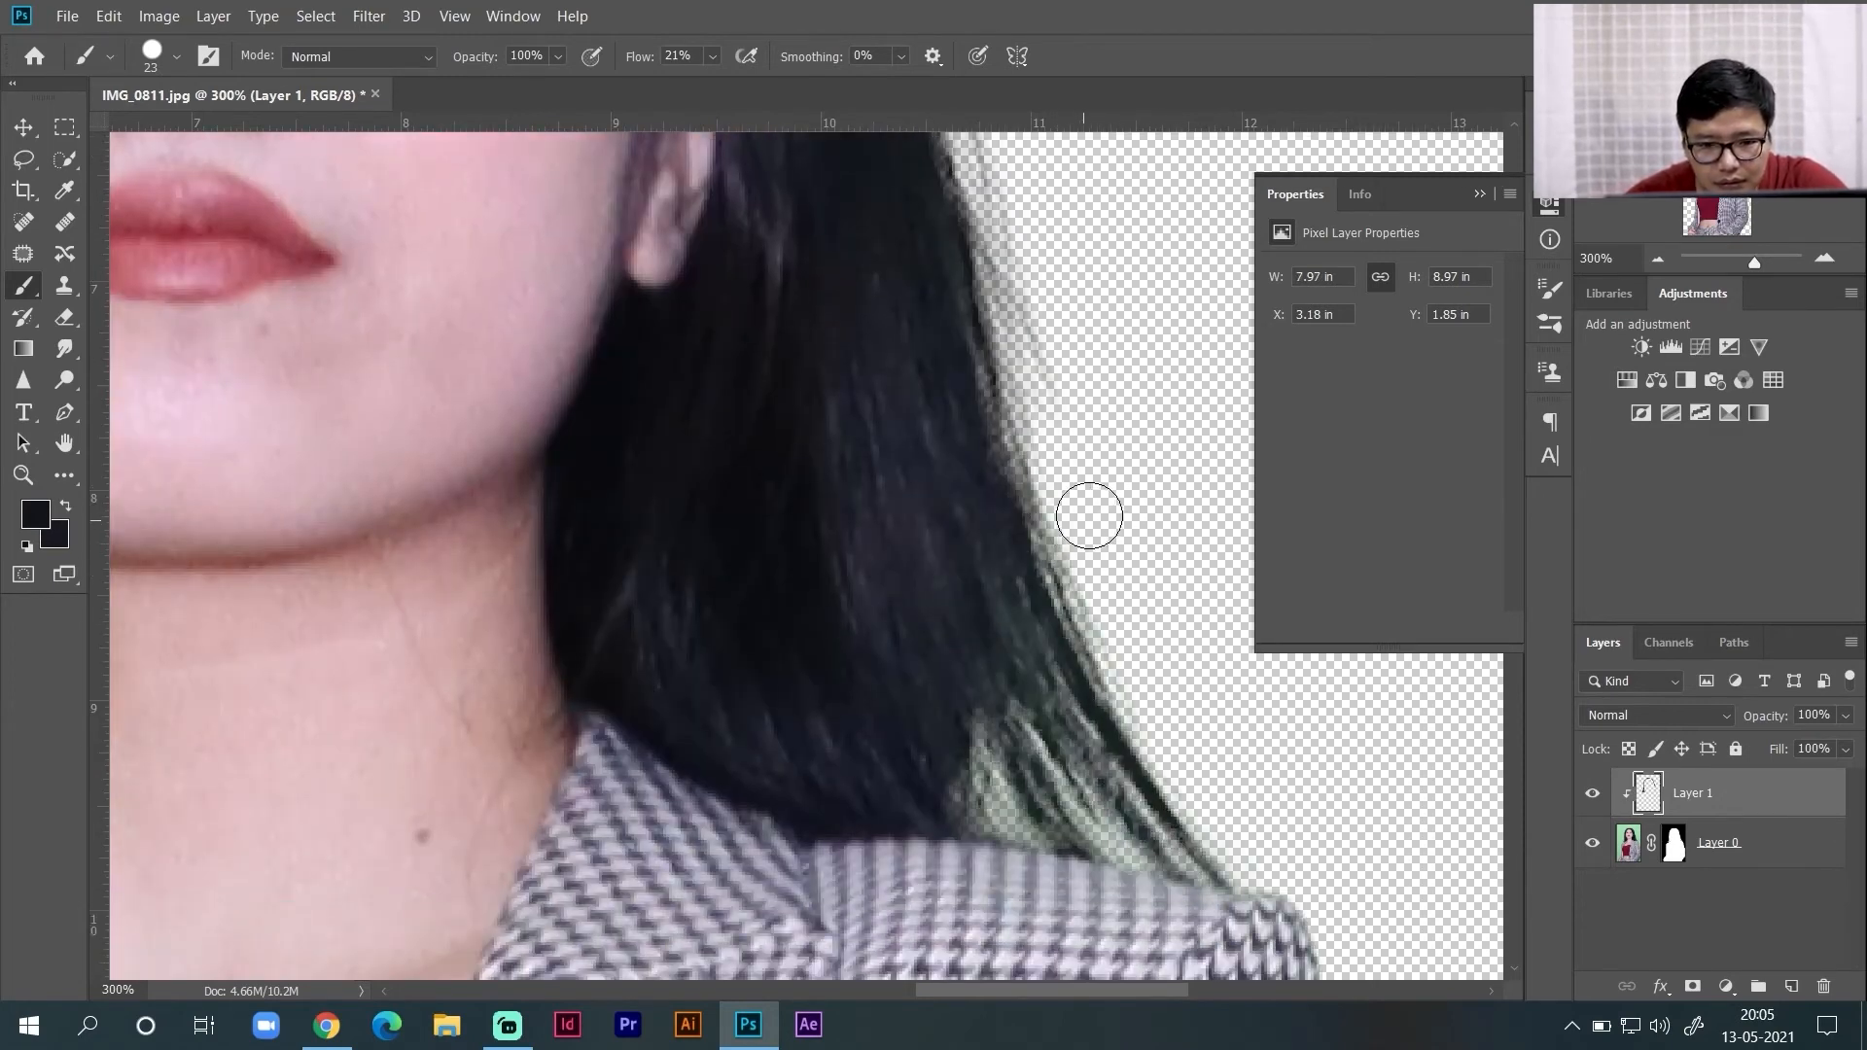
{"action": "mouse_move", "coordinate": [1094, 500]}
{"action": "left_mouse_down"}
{"action": "mouse_move", "coordinate": [1126, 579]}
{"action": "mouse_move", "coordinate": [1068, 681]}
{"action": "left_mouse_up"}
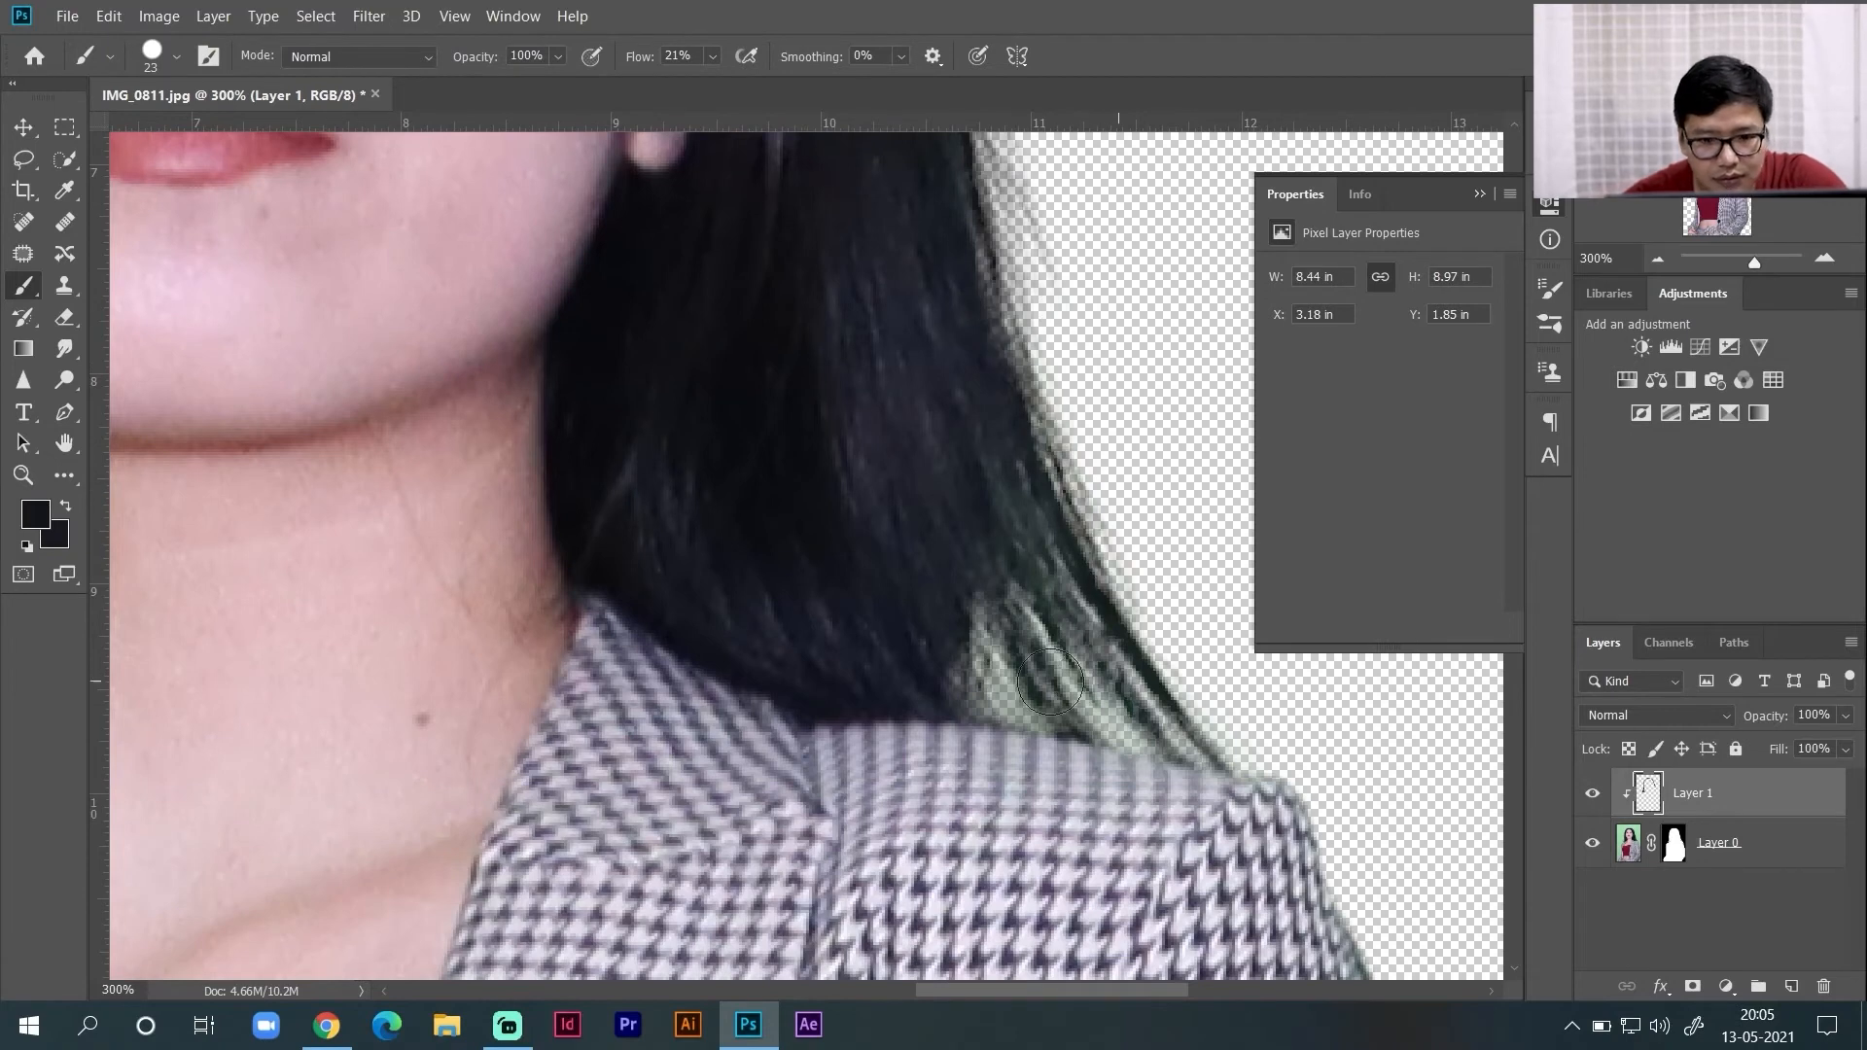
- Set the brush size to 4 px and touch up the green strands above the right shoulder
{"action": "mouse_move", "coordinate": [982, 620]}
{"action": "left_mouse_down"}
{"action": "mouse_move", "coordinate": [1022, 702]}
{"action": "mouse_move", "coordinate": [1119, 726]}
{"action": "left_mouse_up"}
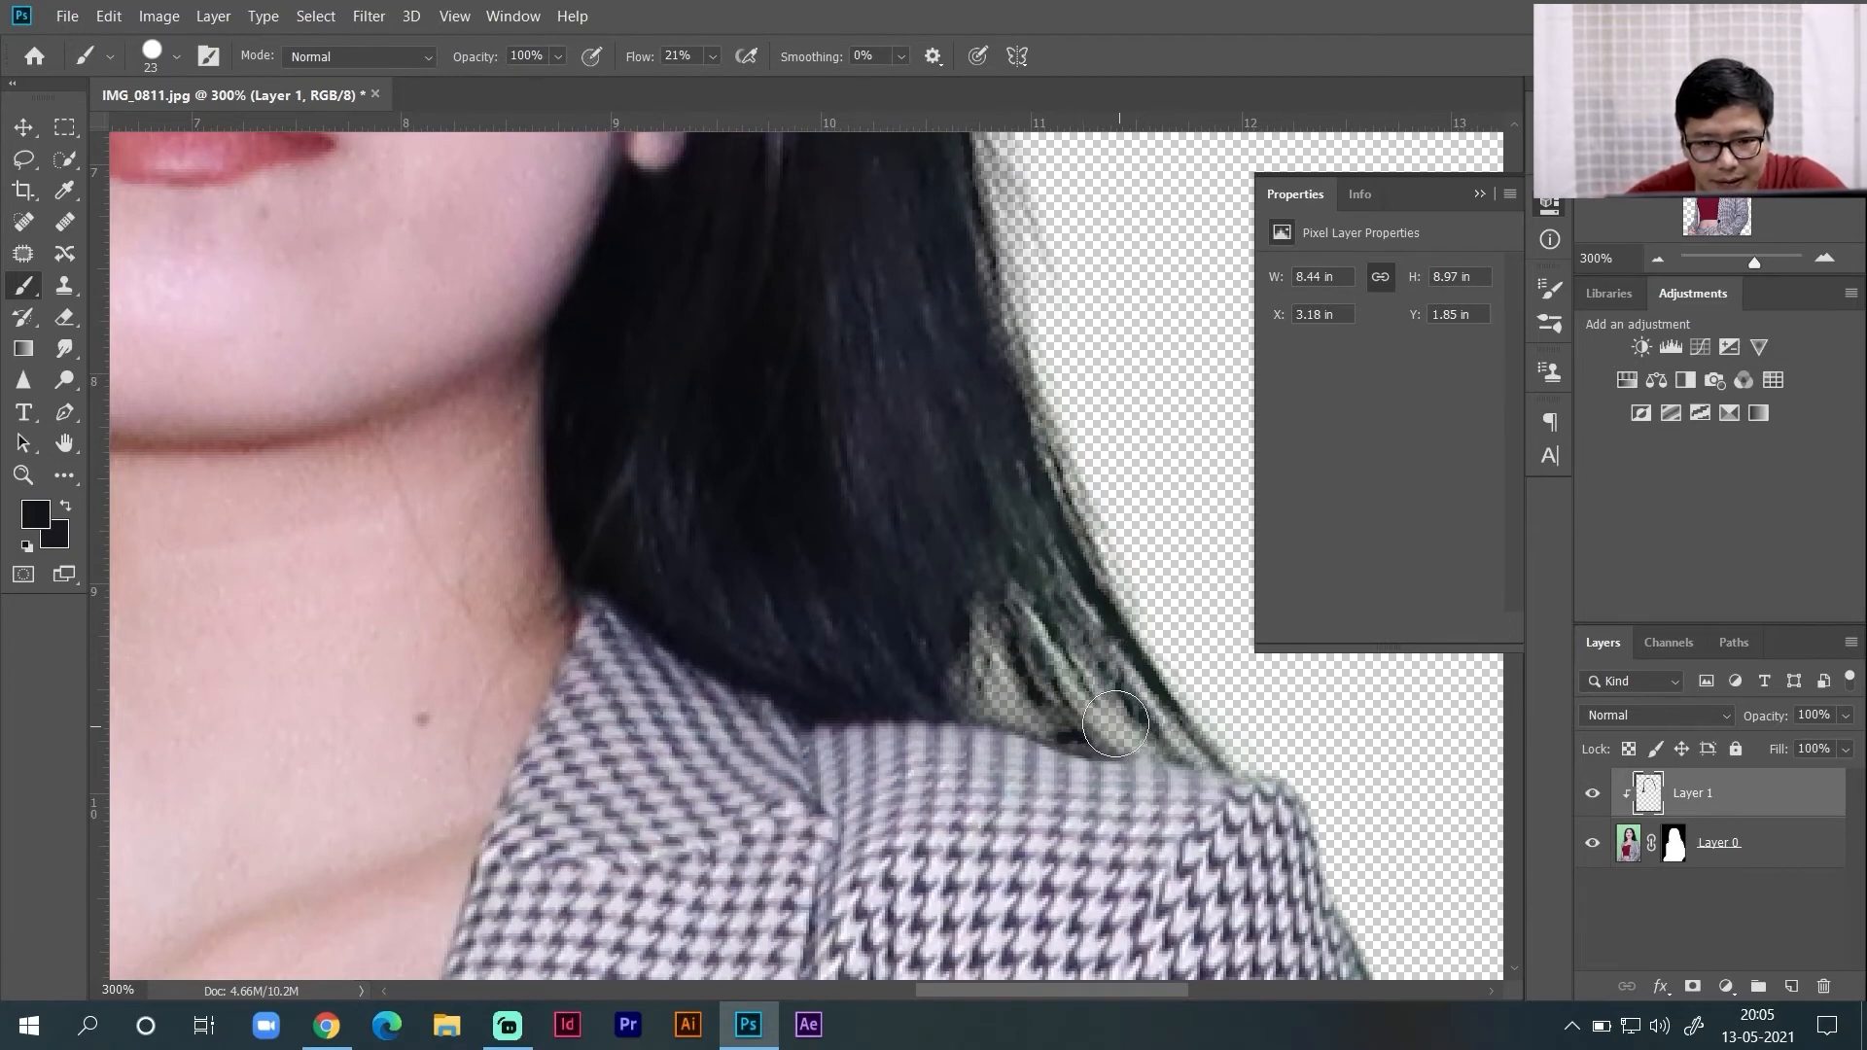
{"action": "right_click", "coordinate": [1150, 506]}
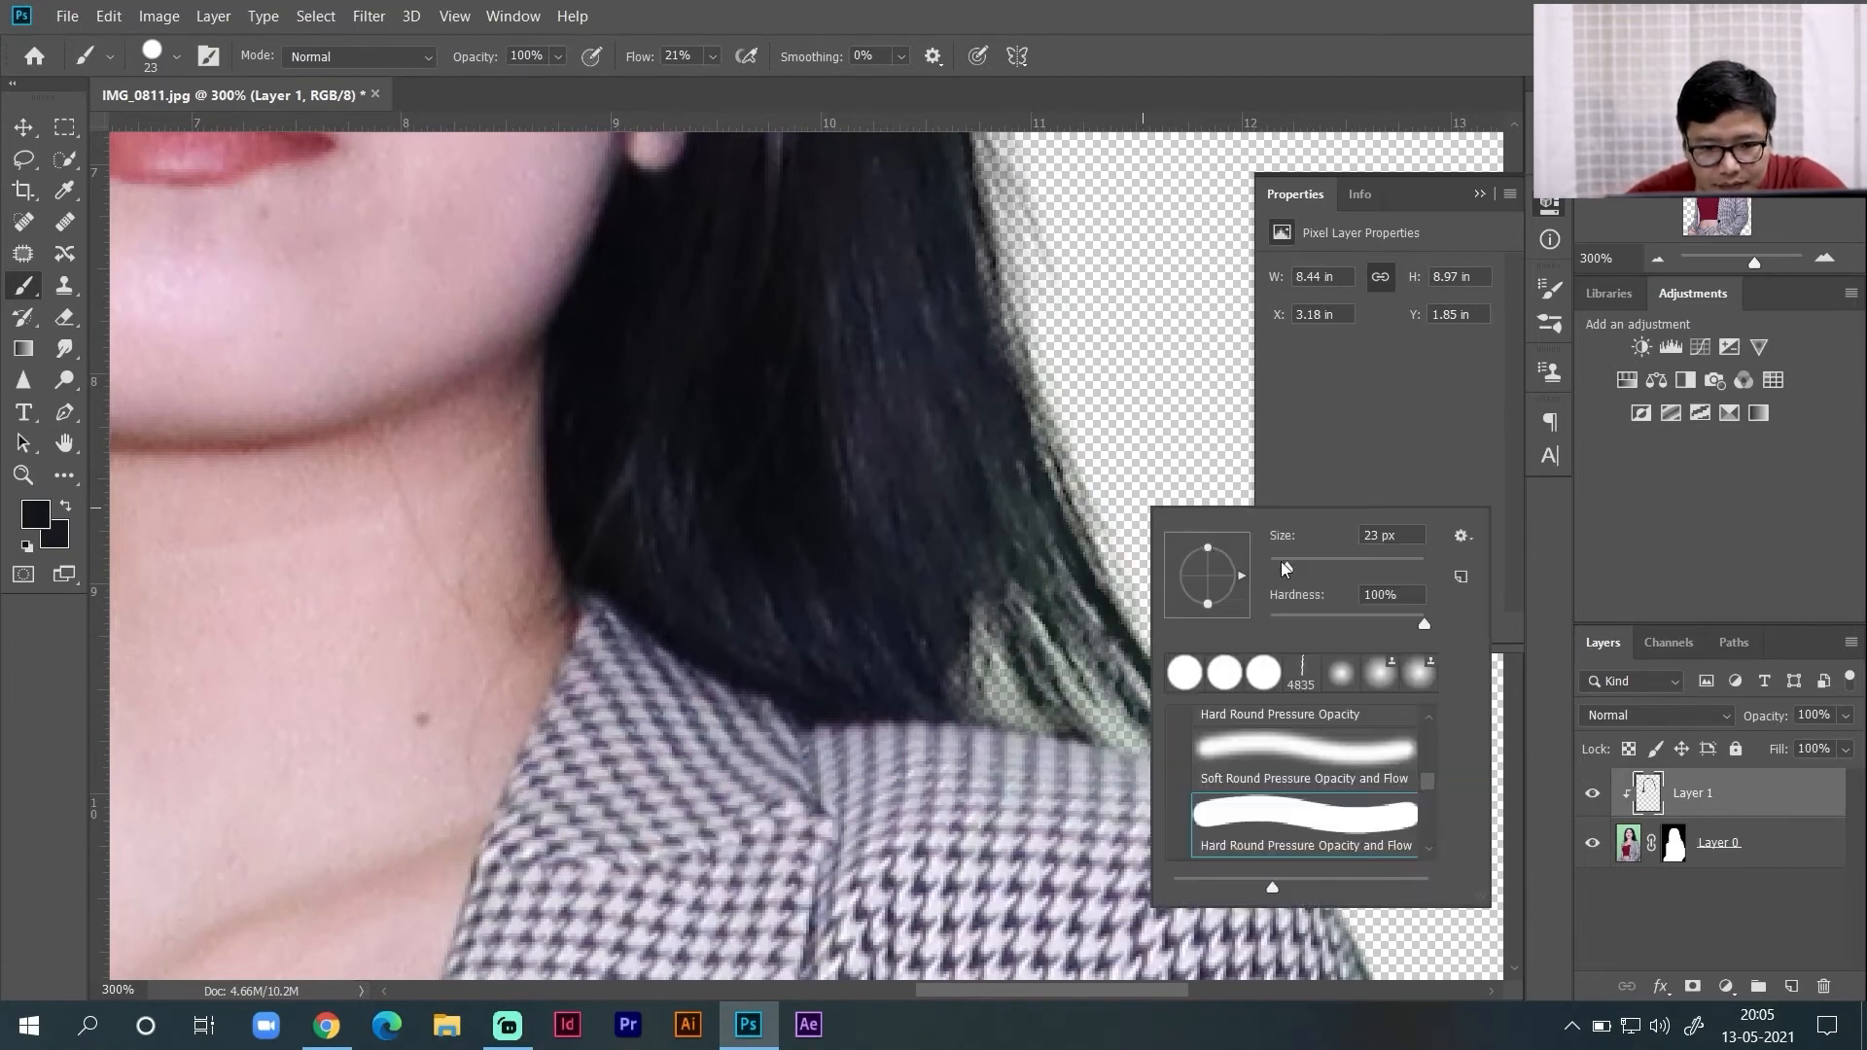
{"action": "left_click_drag", "start_coordinate": [1280, 570], "coordinate": [1270, 570]}
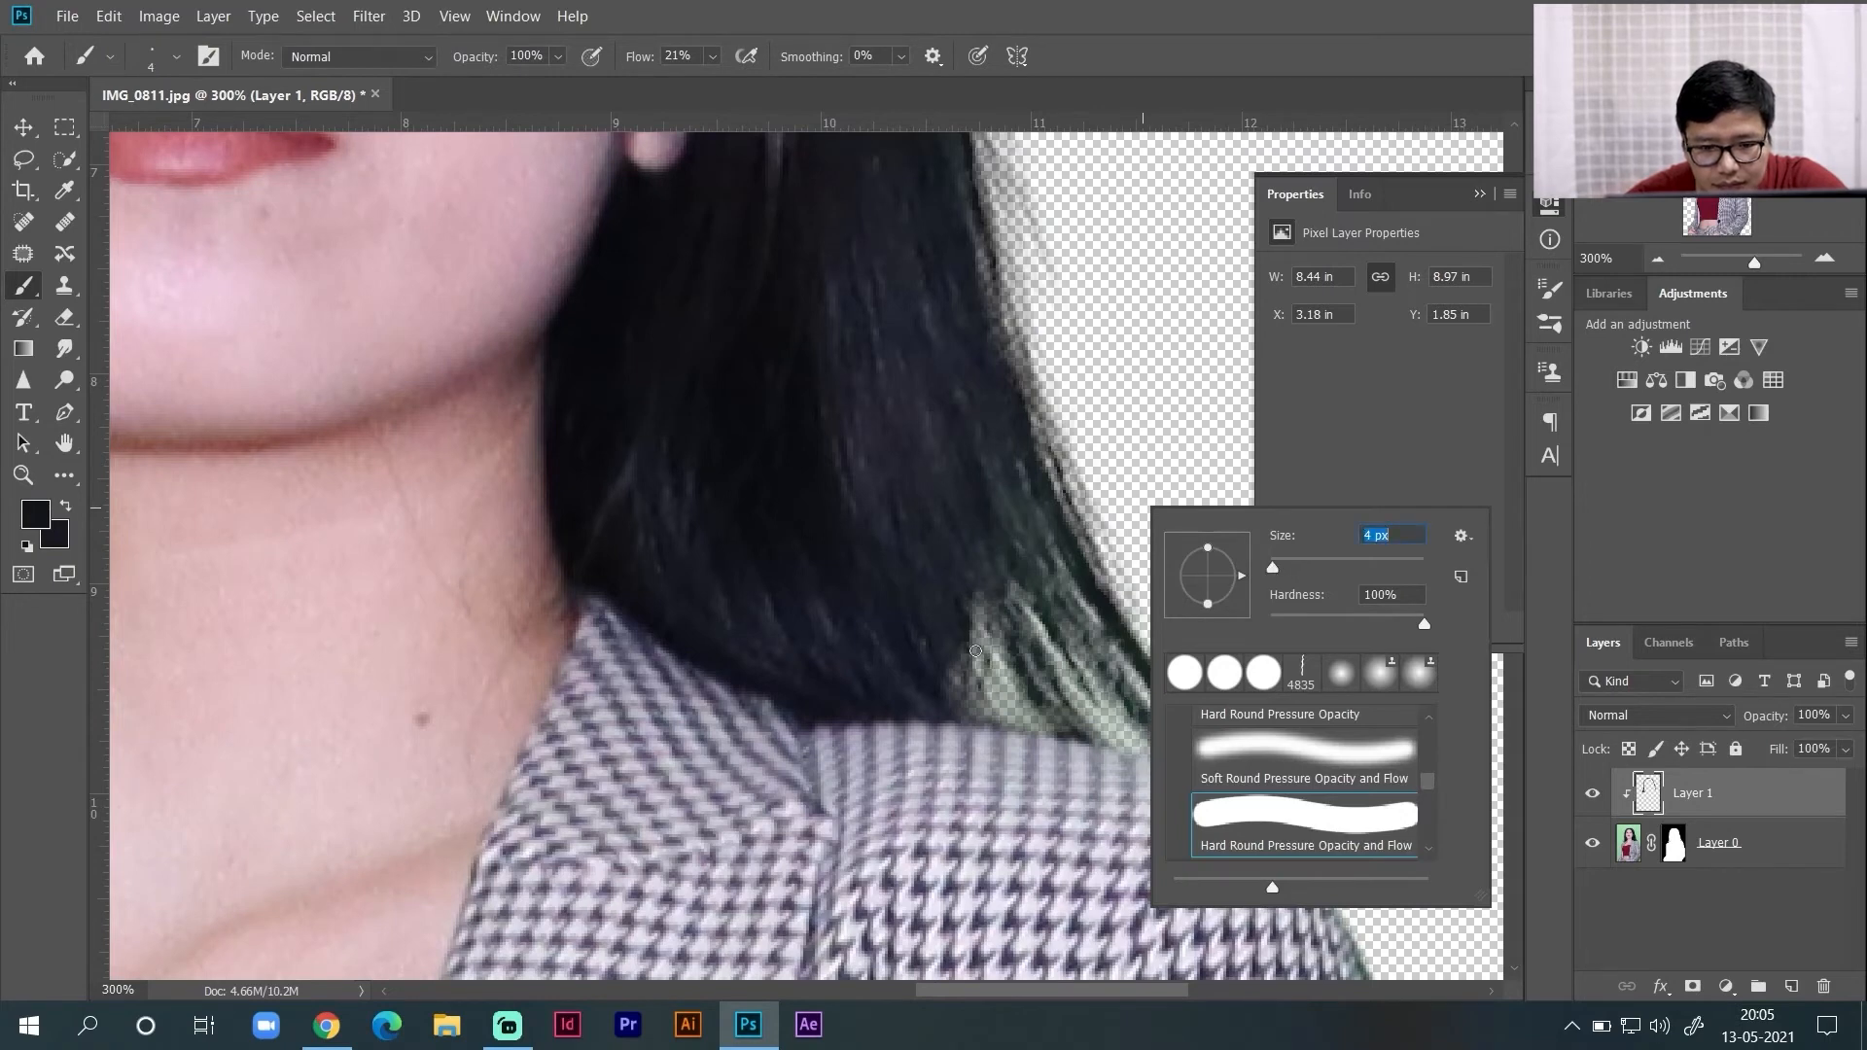
{"action": "left_click", "coordinate": [961, 622]}
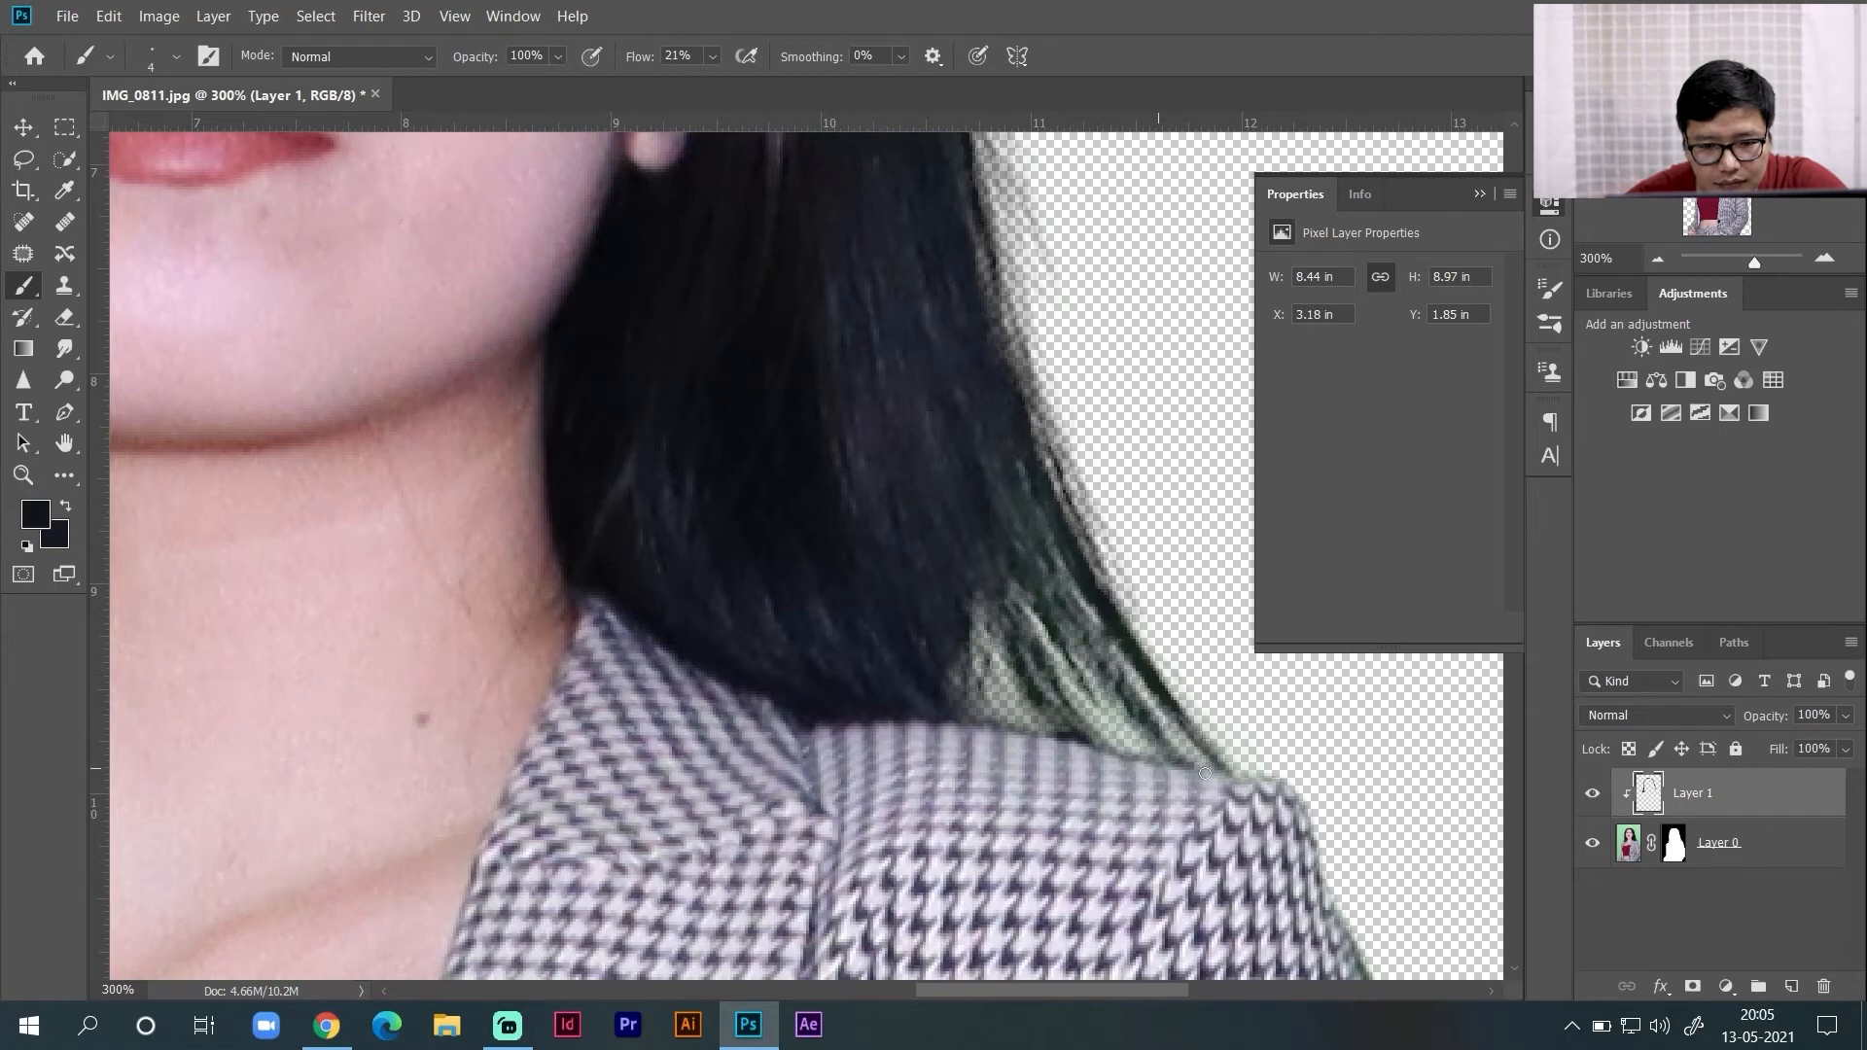
- Set the brush size to 18 px and paint over the green in the hair ends above the right shoulder
{"action": "right_click", "coordinate": [1108, 675]}
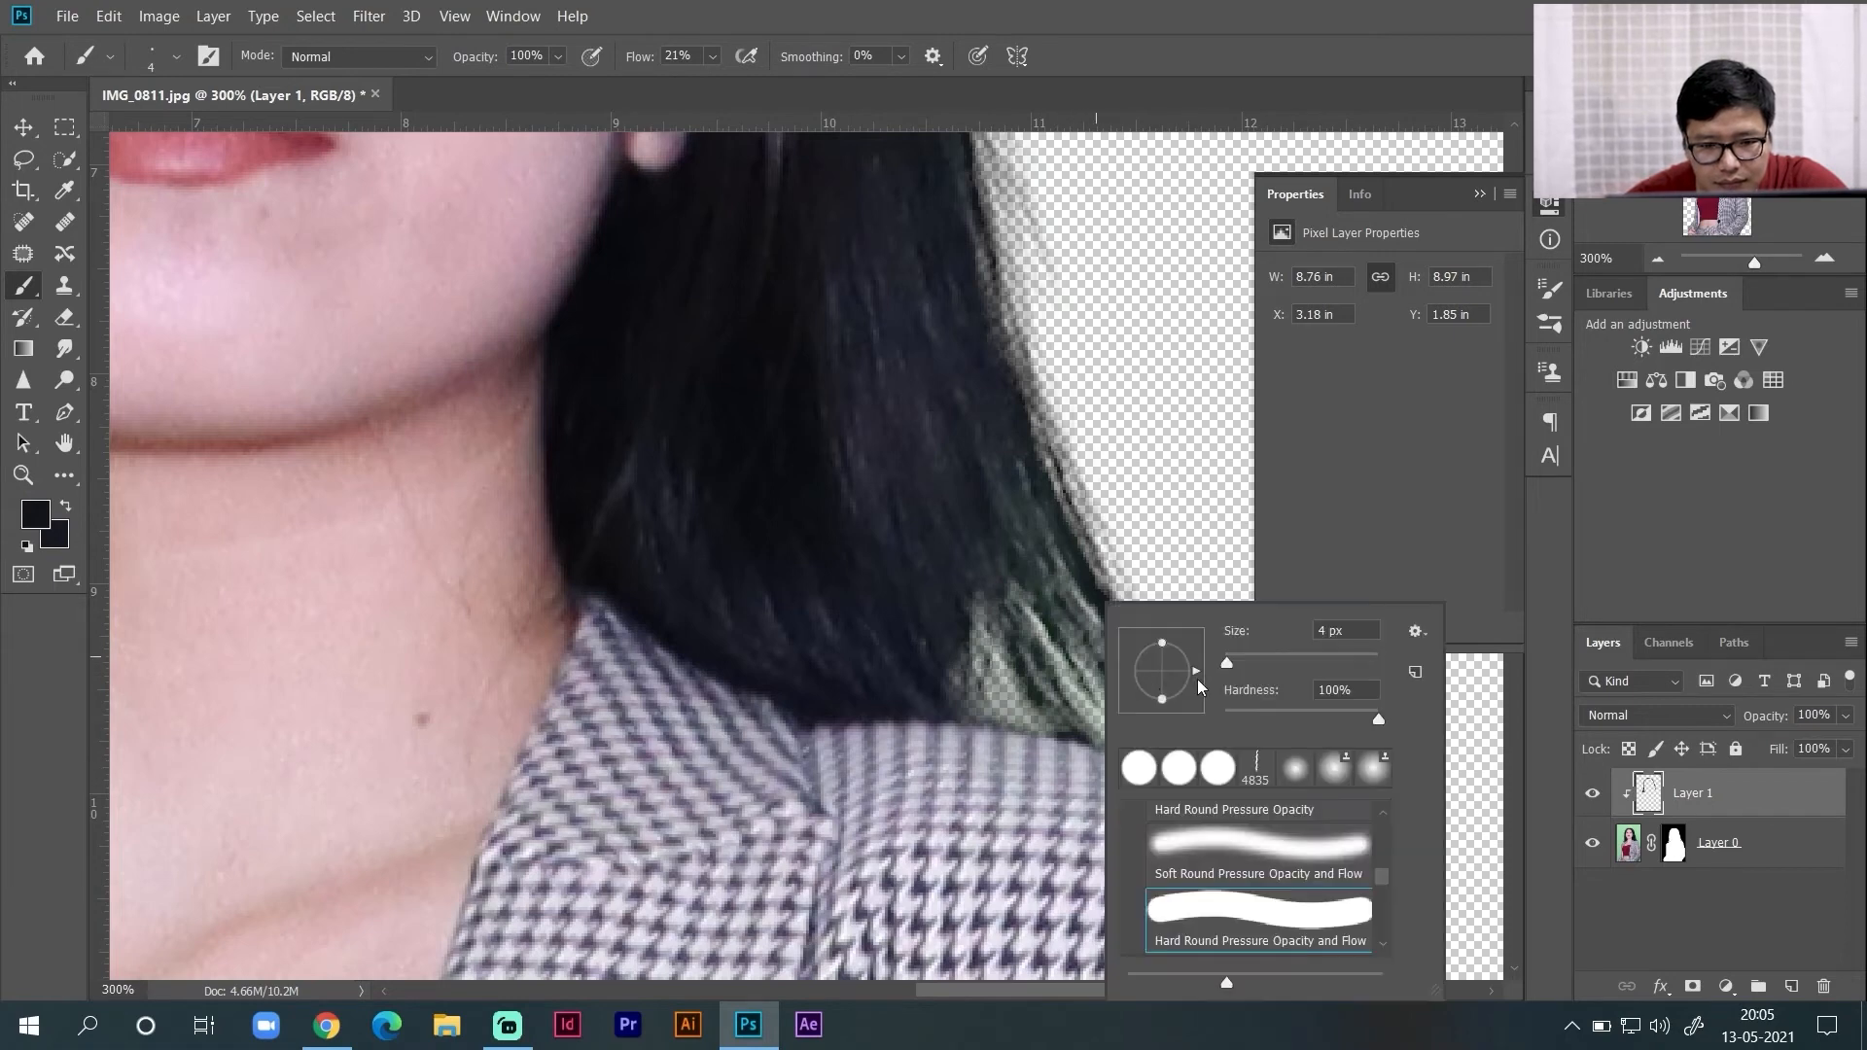
{"action": "key", "text": "Return"}
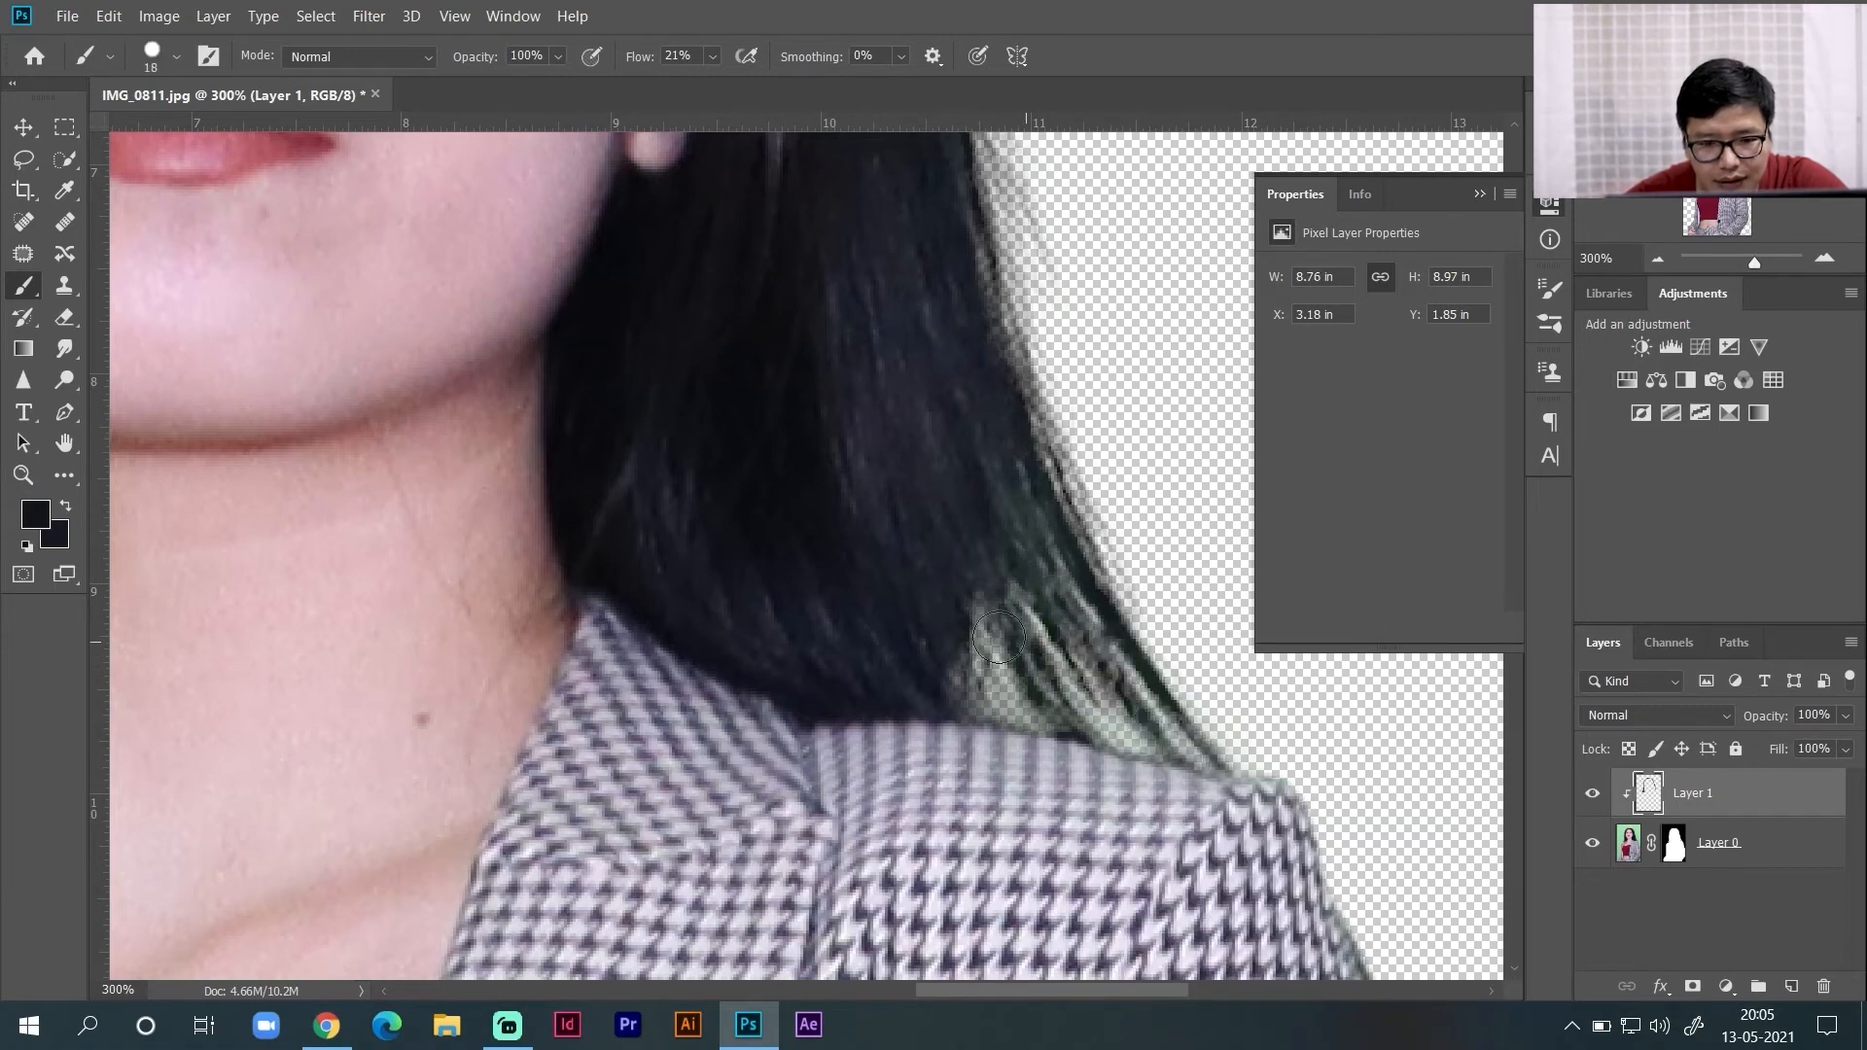
{"action": "mouse_move", "coordinate": [1010, 686]}
{"action": "left_mouse_down"}
{"action": "mouse_move", "coordinate": [1064, 724]}
{"action": "mouse_move", "coordinate": [1186, 741]}
{"action": "left_mouse_up"}
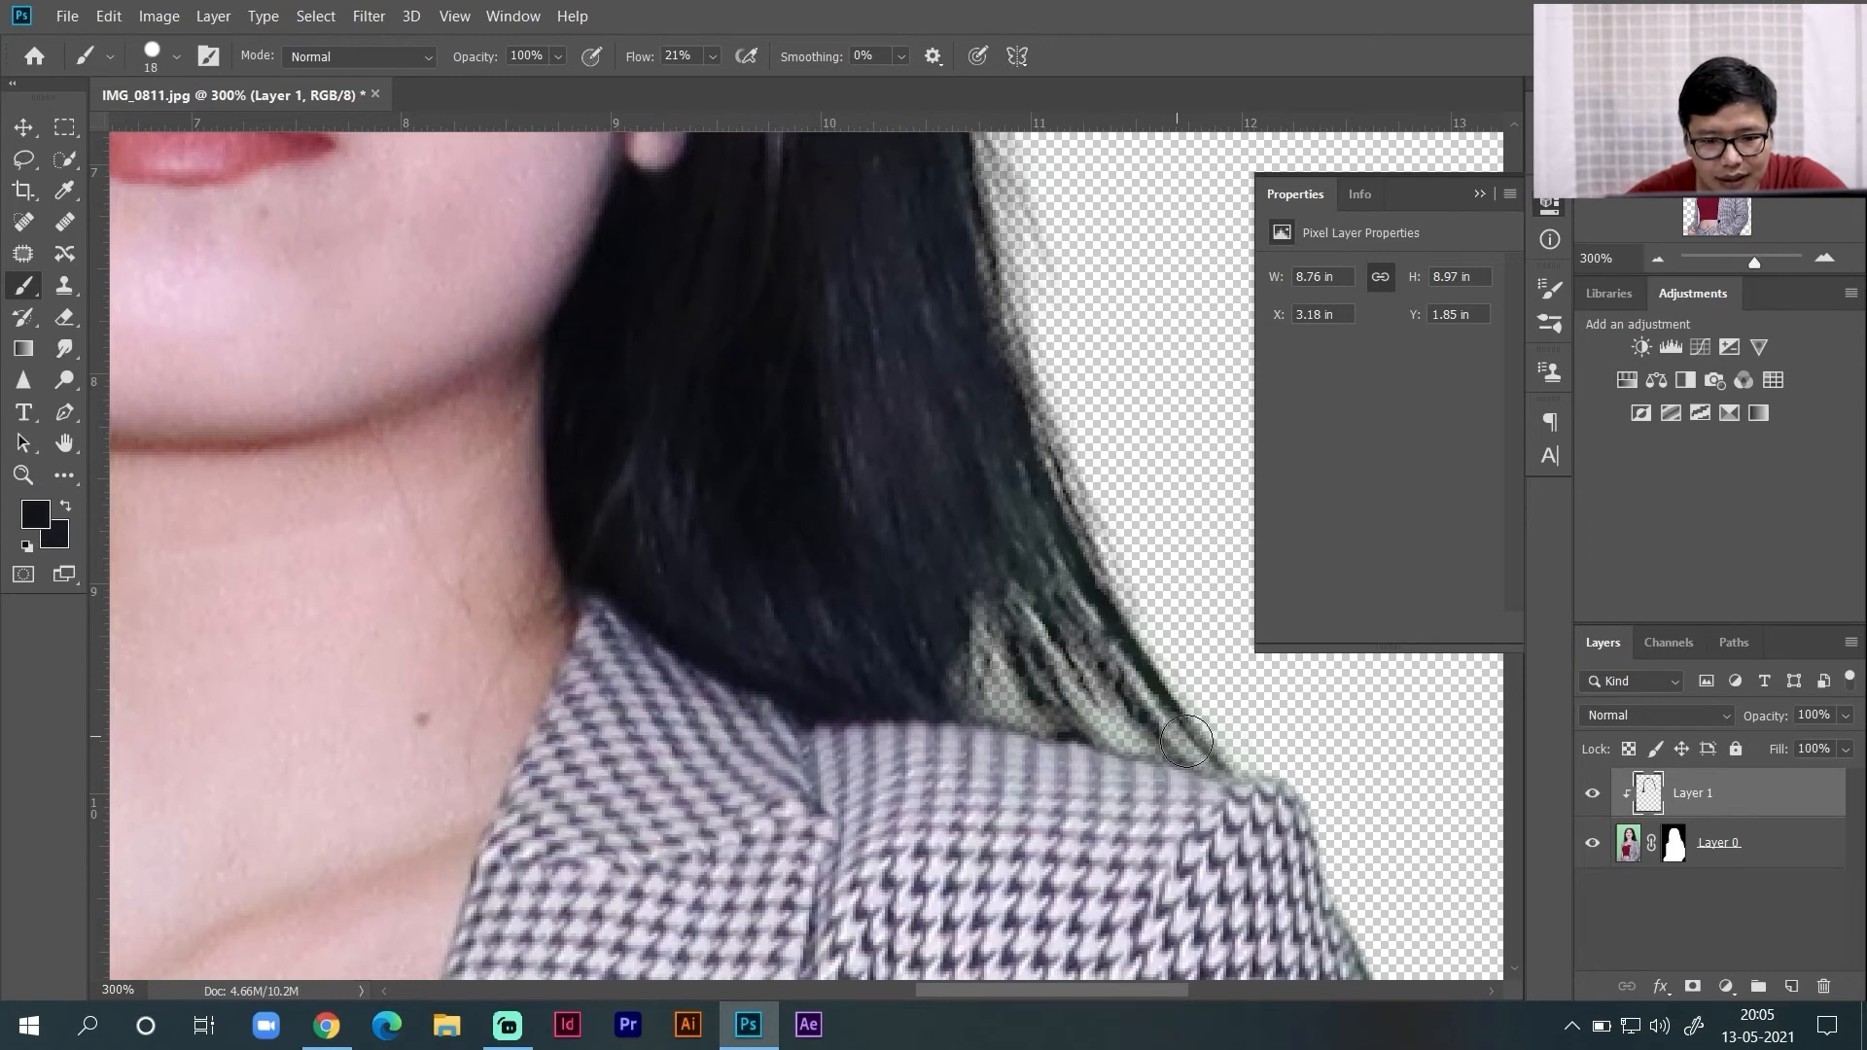
{"action": "left_click_drag", "start_coordinate": [1035, 491], "coordinate": [1055, 627]}
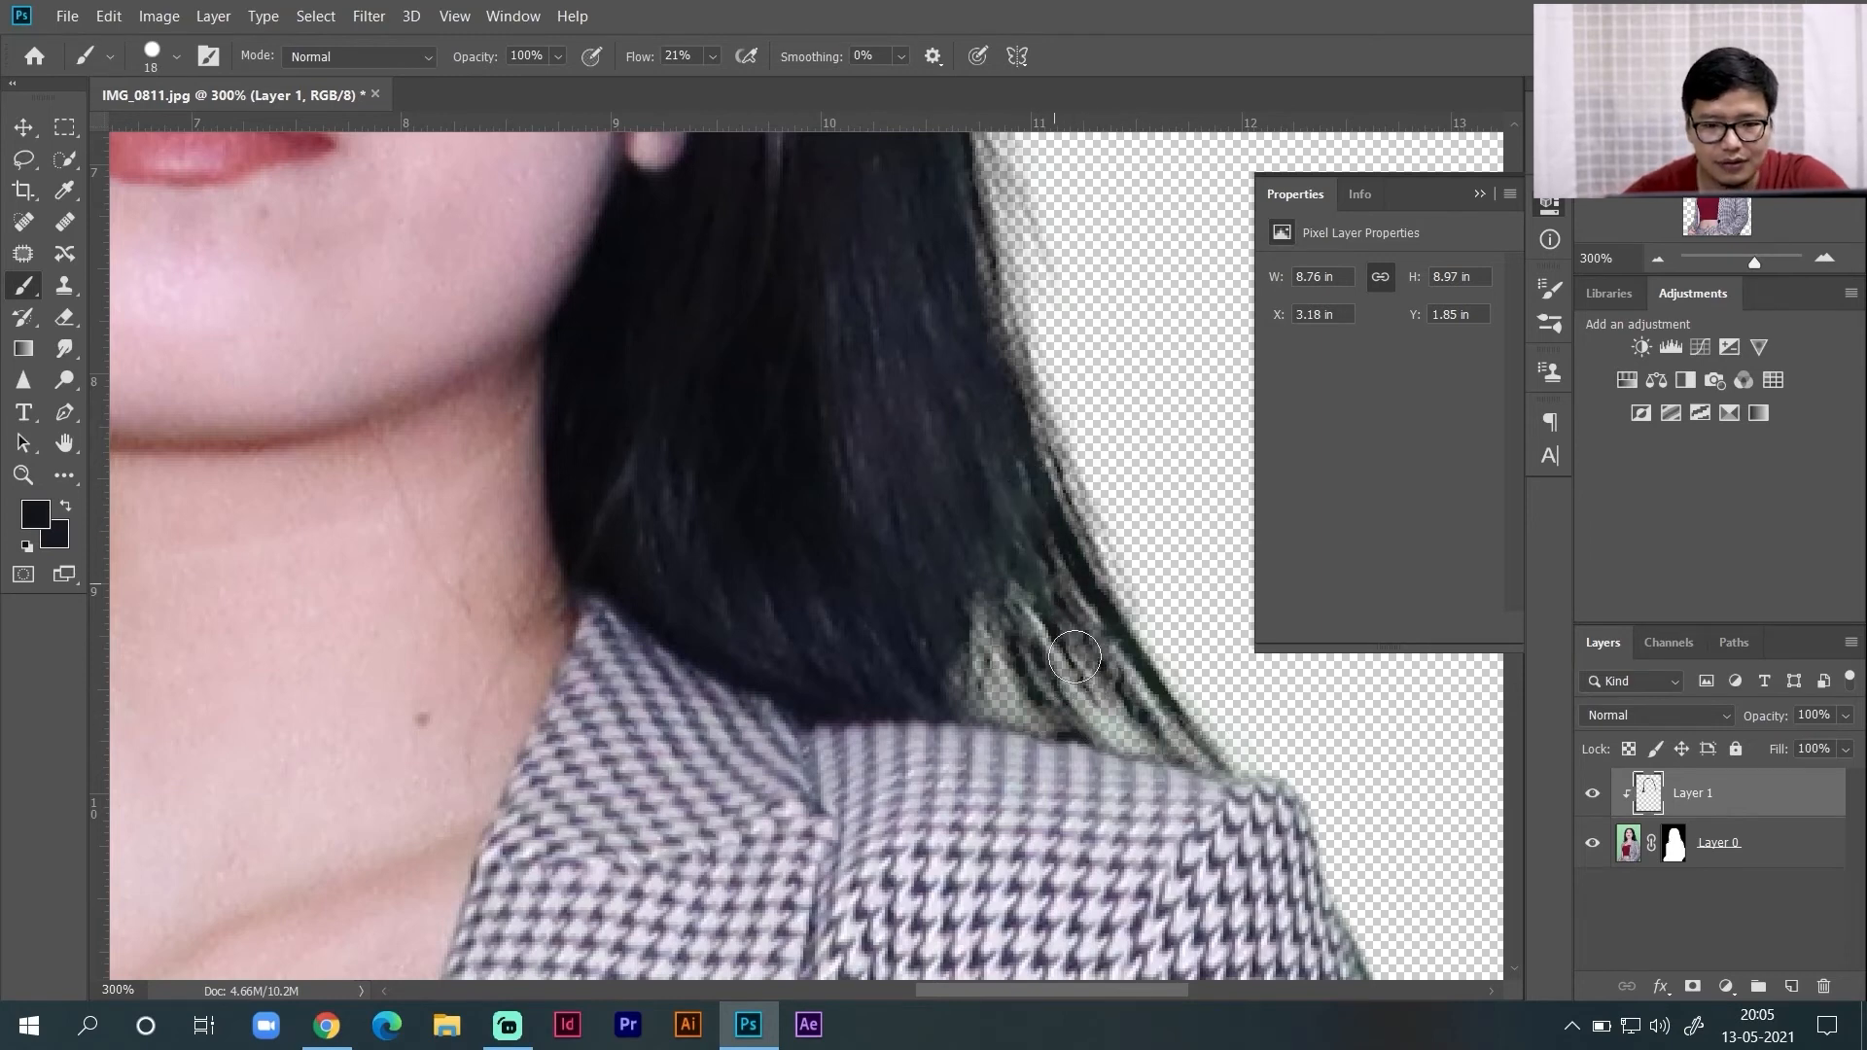
{"action": "mouse_move", "coordinate": [992, 475]}
{"action": "left_mouse_down"}
{"action": "mouse_move", "coordinate": [1038, 613]}
{"action": "mouse_move", "coordinate": [1004, 625]}
{"action": "mouse_move", "coordinate": [1047, 702]}
{"action": "left_mouse_up"}
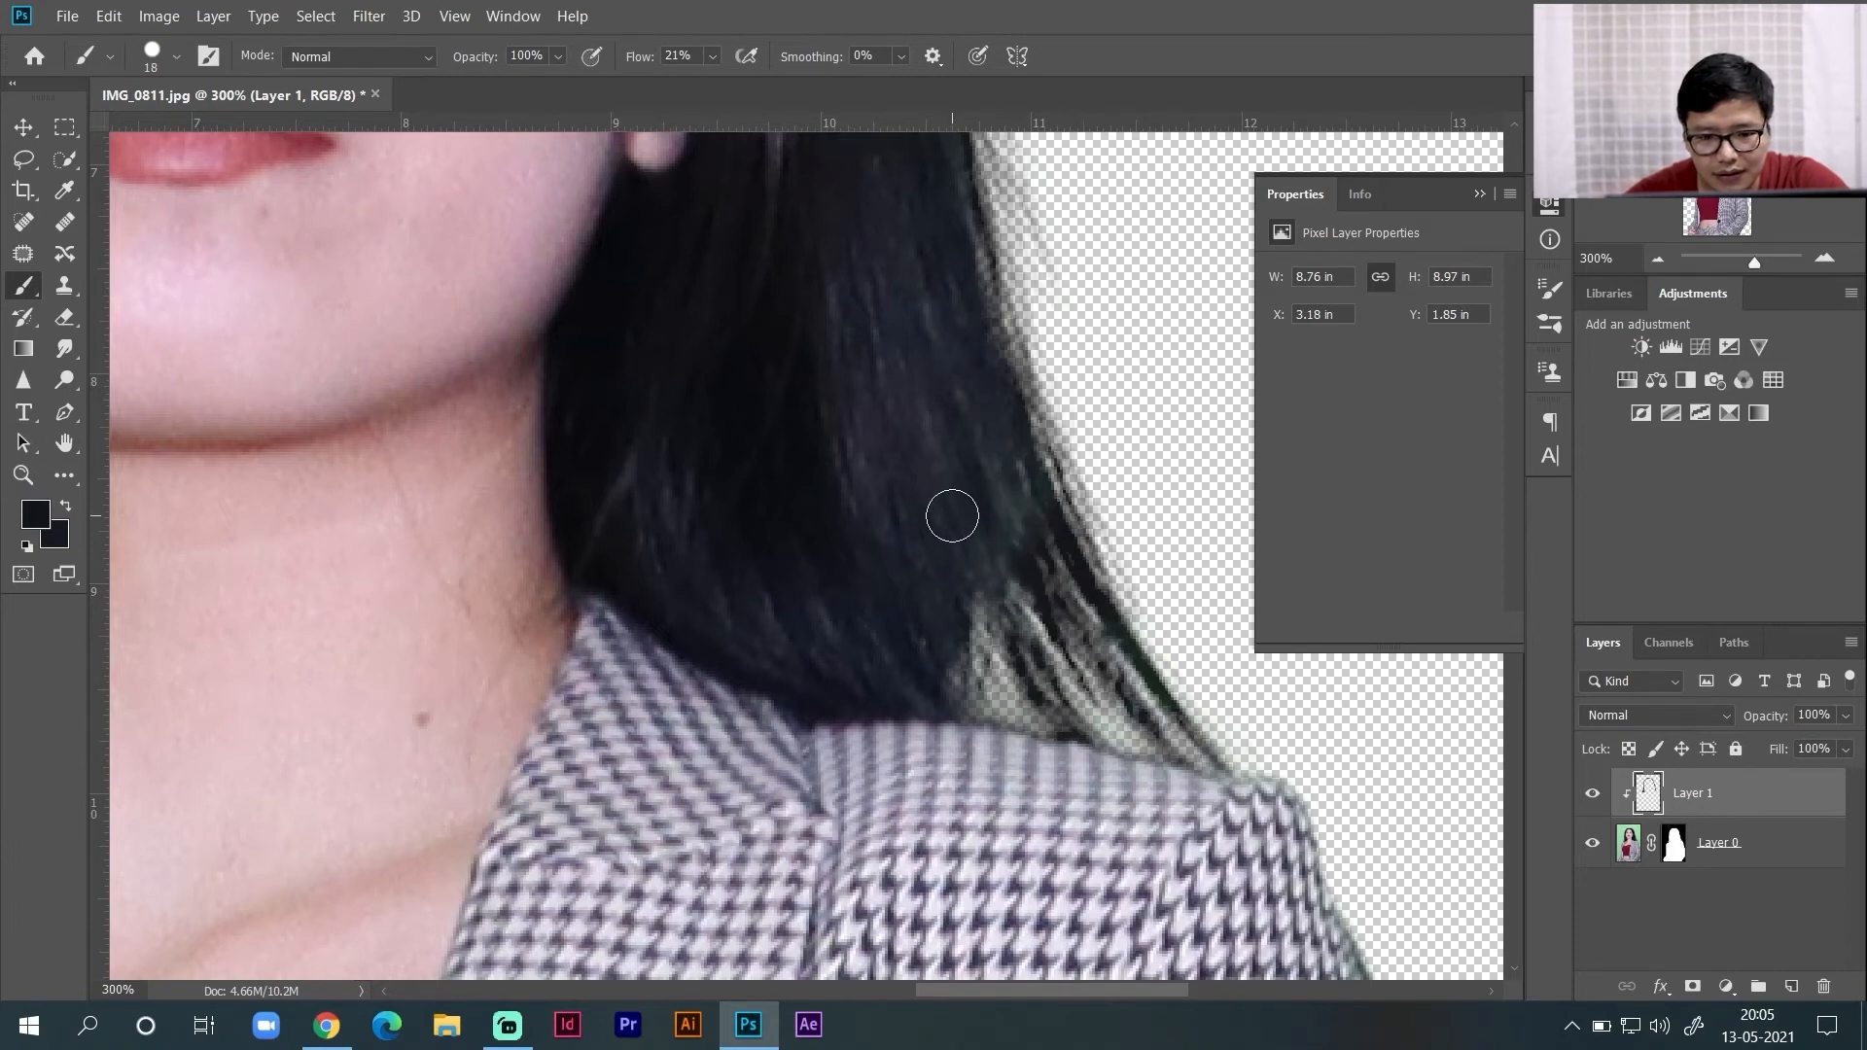
- Sample the nearby hair colour, paint it over the last green strands above the right shoulder and fit the image in view
{"action": "left_click", "coordinate": [953, 515], "text": "alt"}
{"action": "left_click_drag", "start_coordinate": [1054, 591], "coordinate": [1105, 662]}
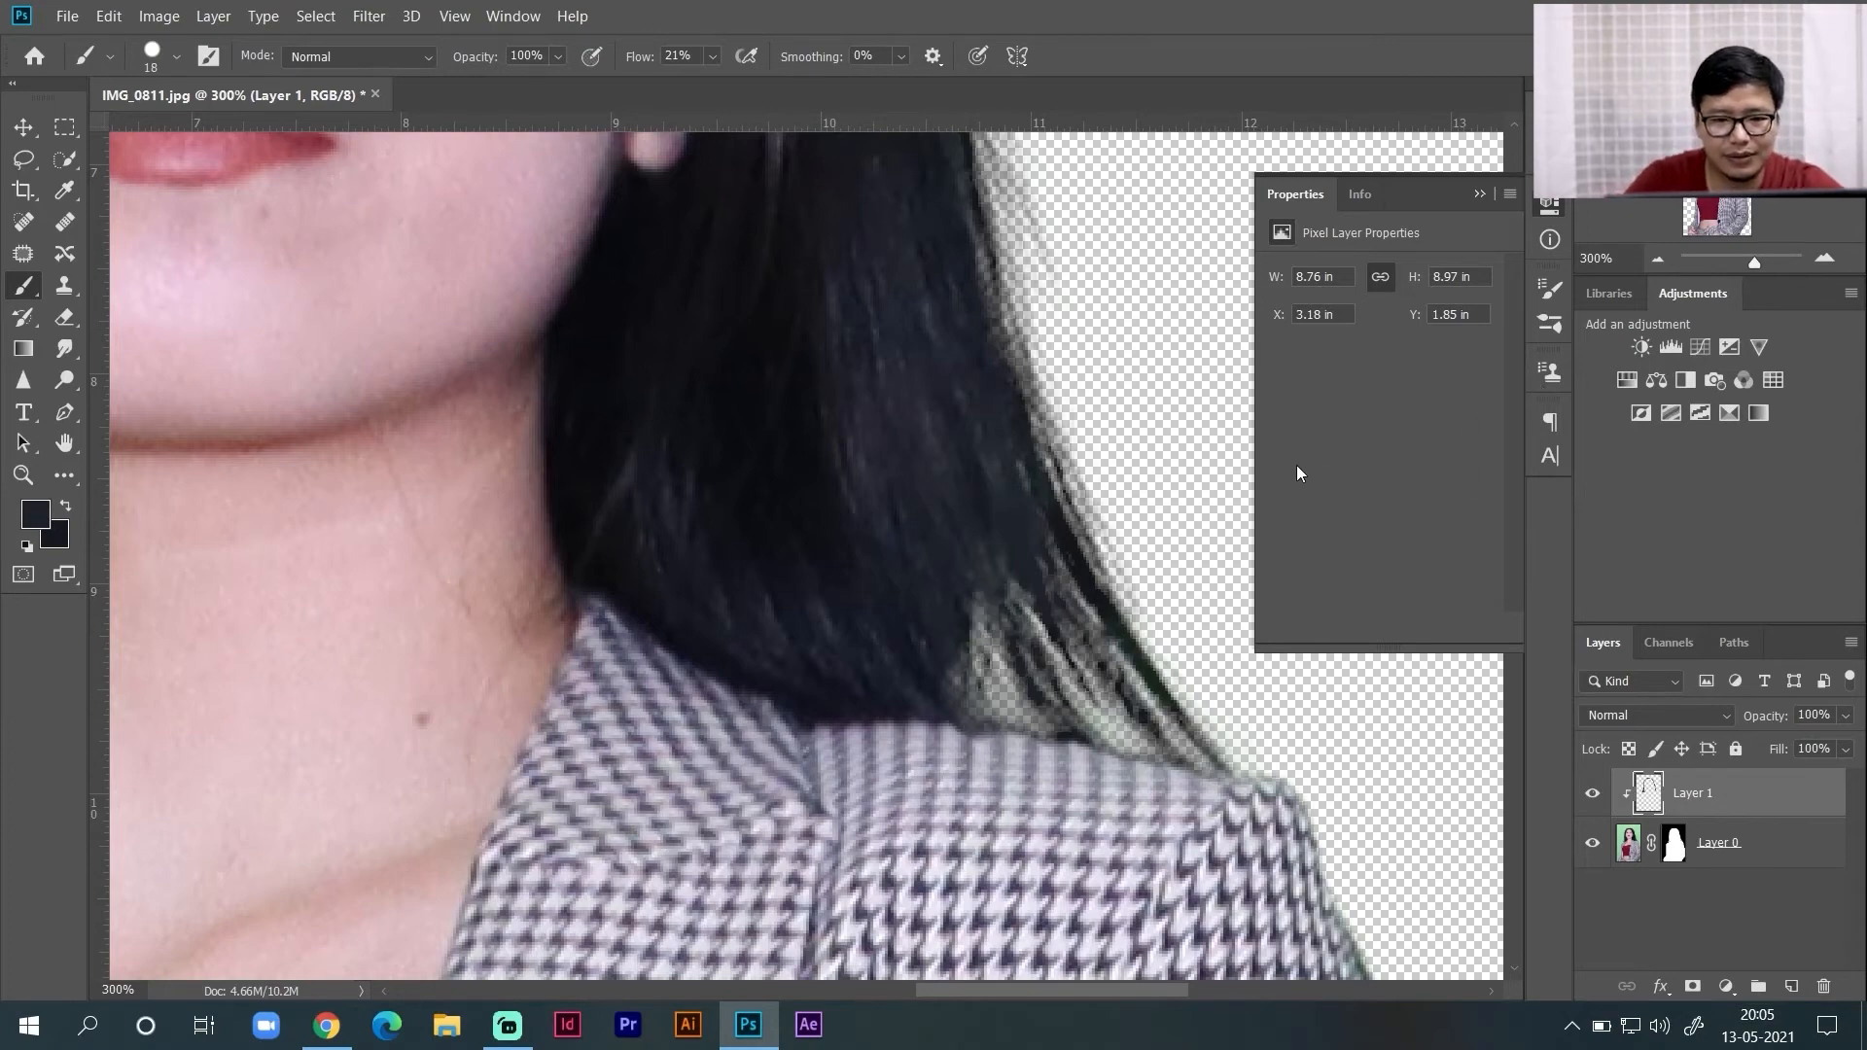
{"action": "key", "text": "ctrl+0"}
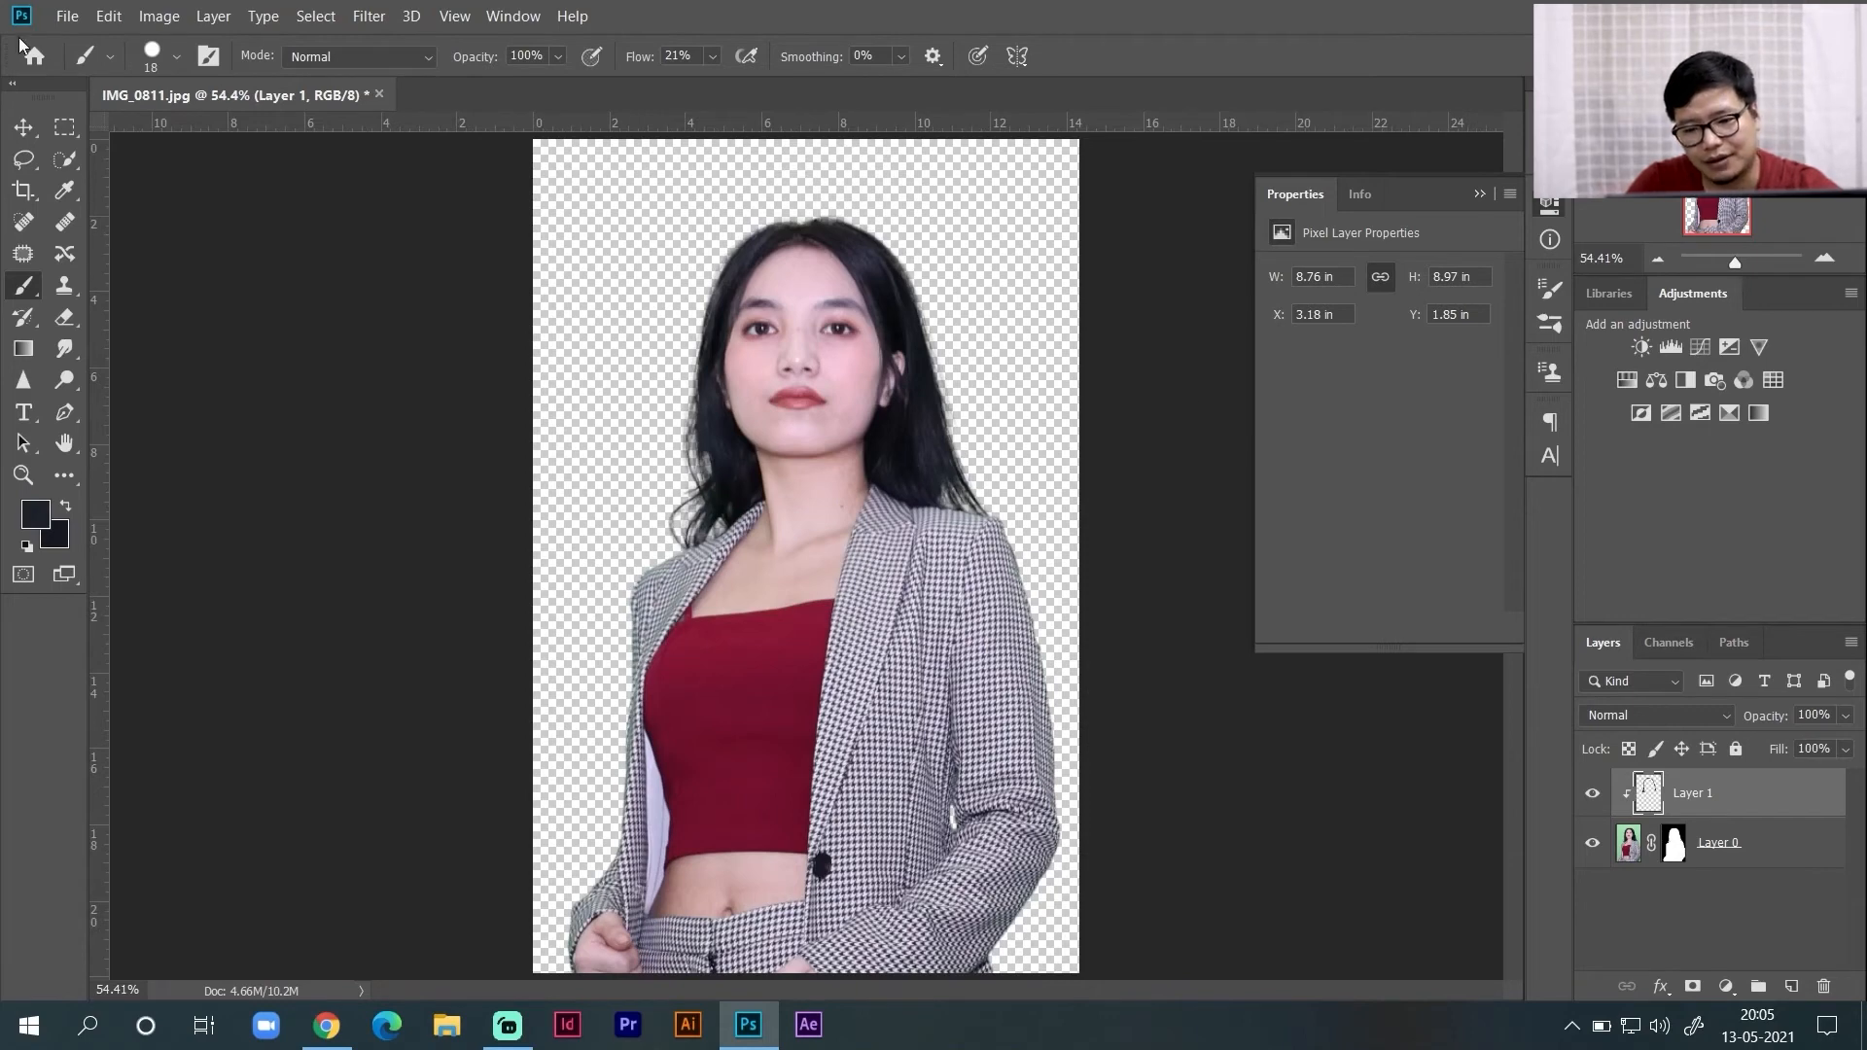
- Add a new empty layer, place it beneath Layer 0 and select it
{"action": "left_click", "coordinate": [21, 128]}
{"action": "left_click", "coordinate": [1151, 363]}
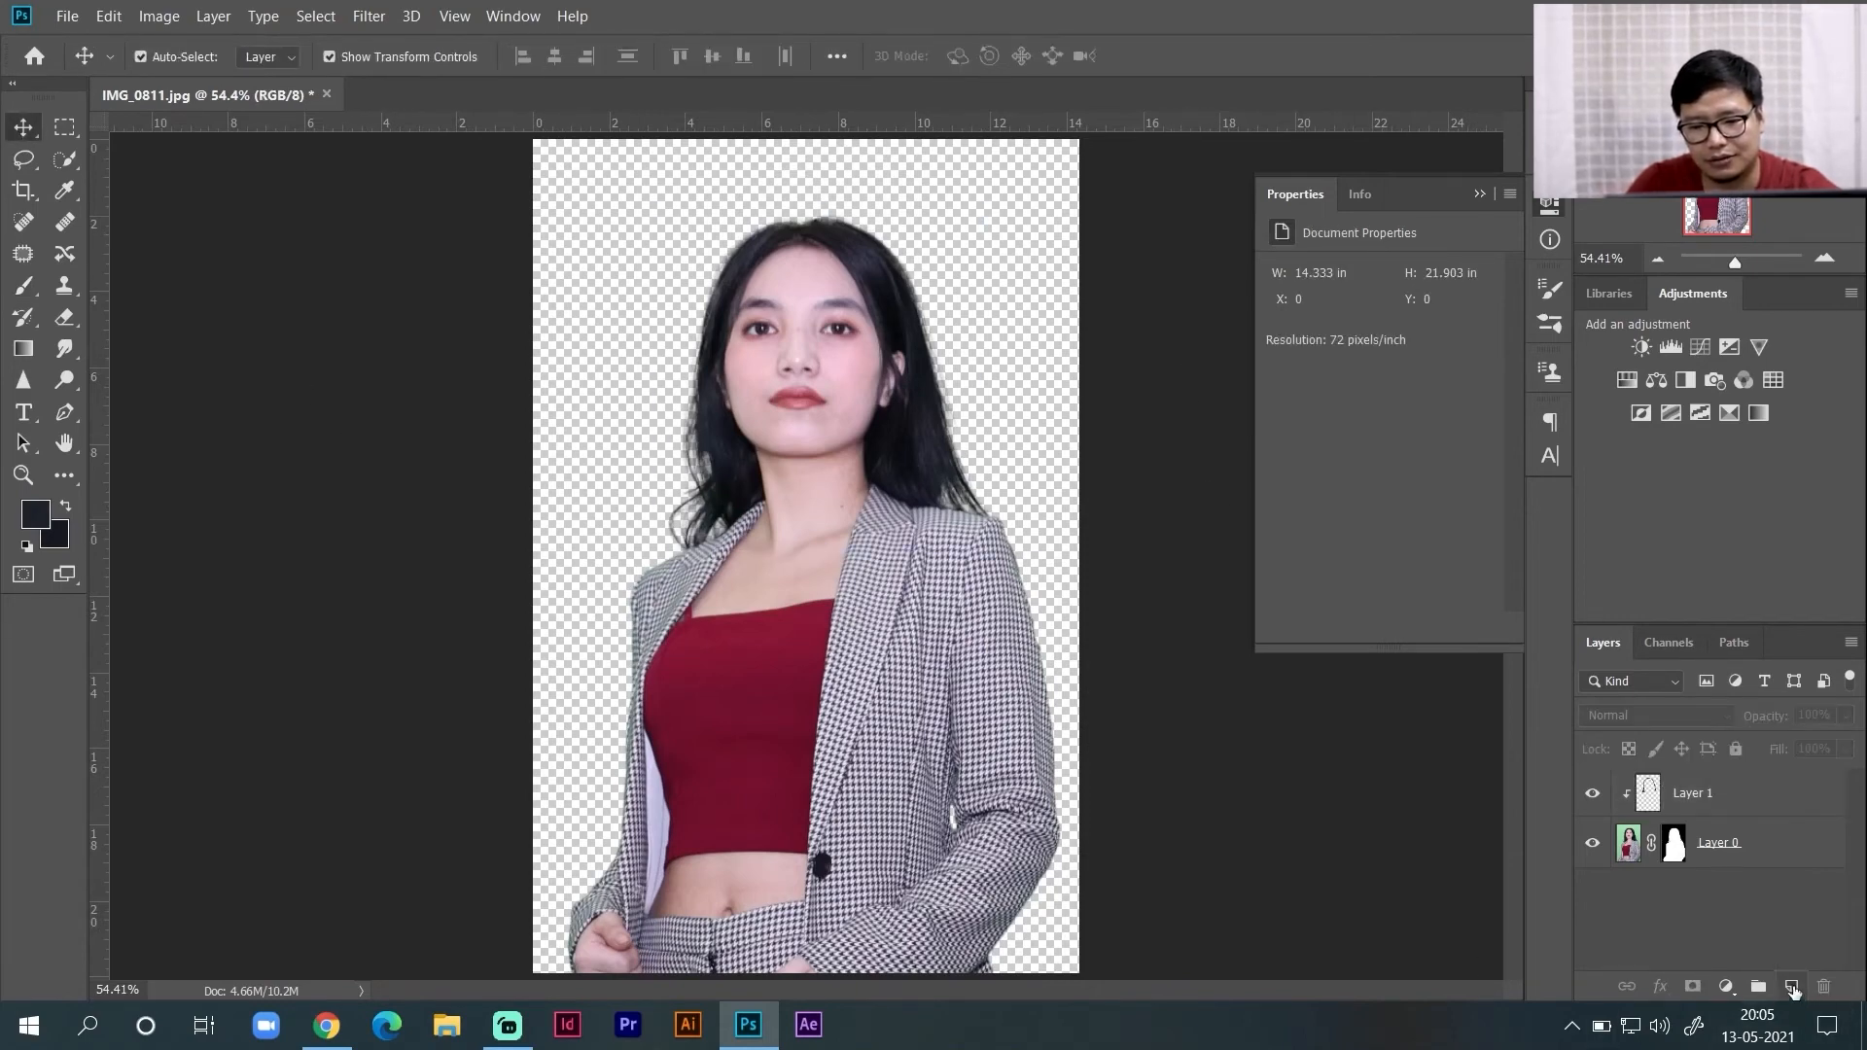
{"action": "left_click", "coordinate": [1791, 987]}
{"action": "left_click_drag", "start_coordinate": [1628, 800], "coordinate": [1716, 924]}
{"action": "left_click", "coordinate": [1727, 861]}
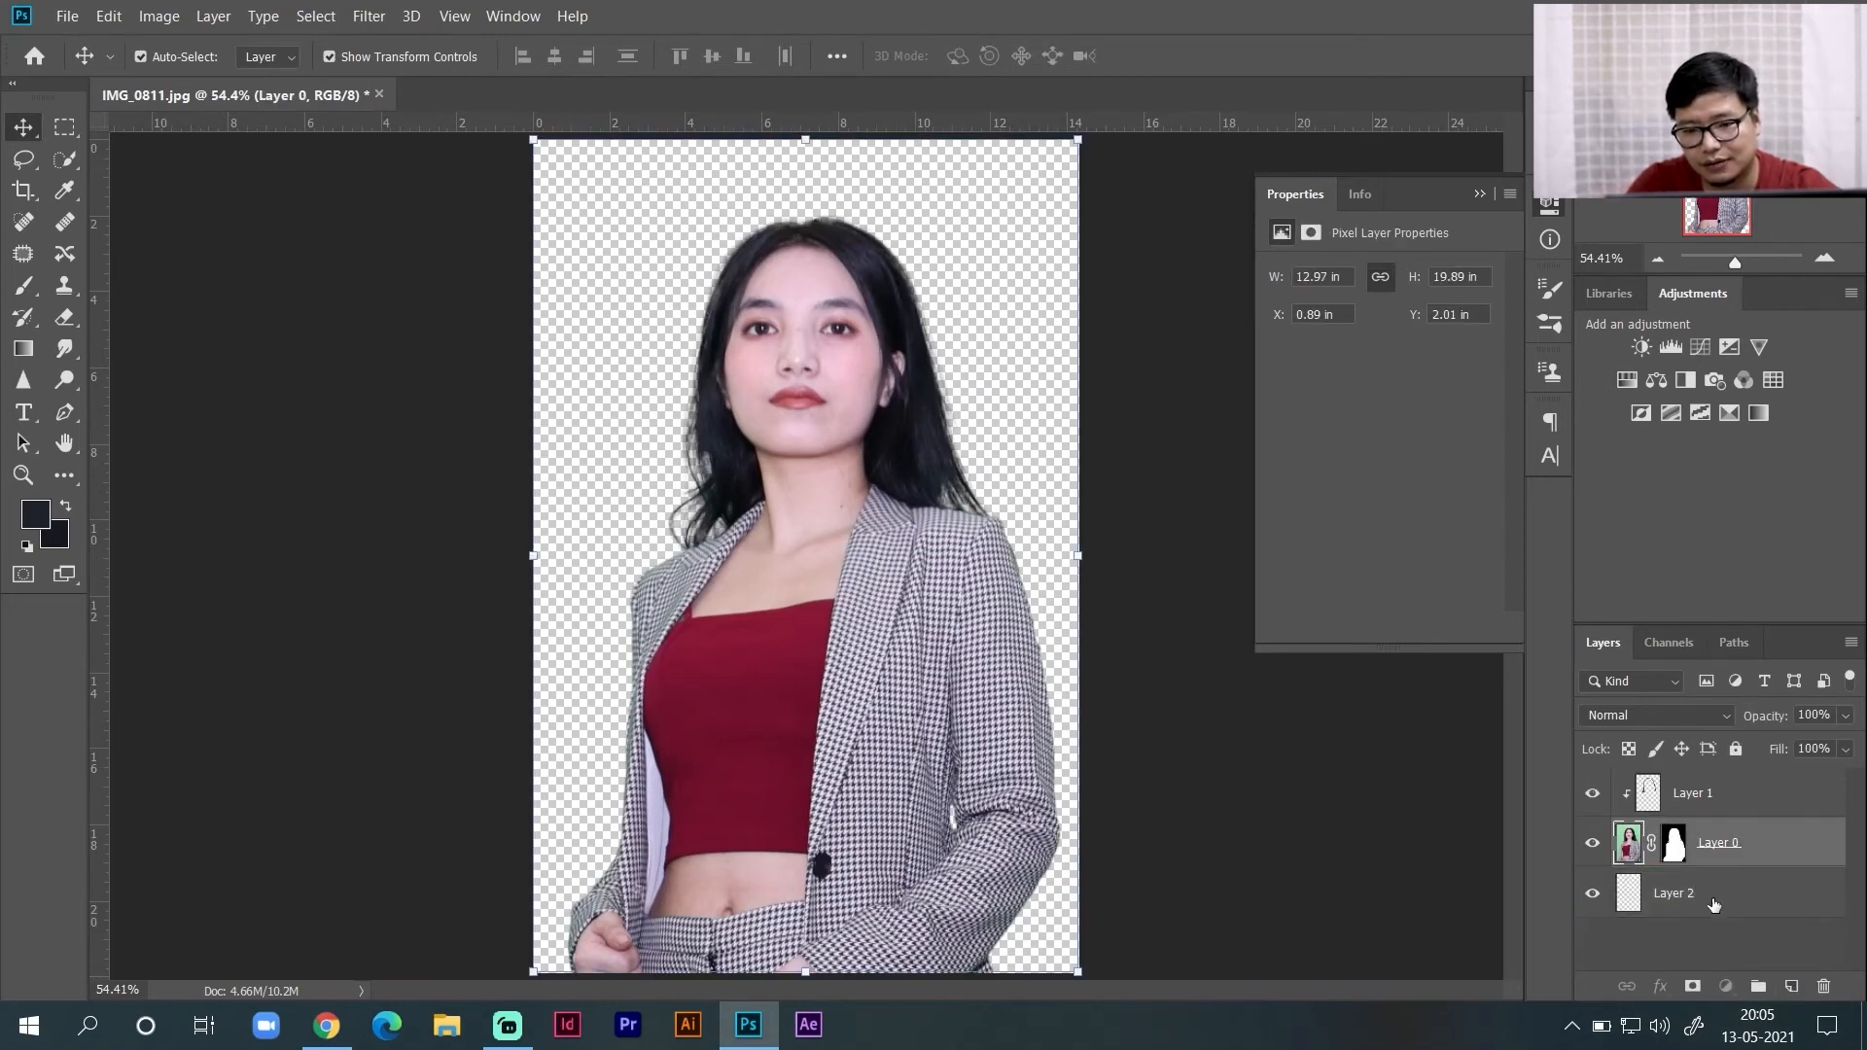
{"action": "left_click", "coordinate": [1713, 905]}
- Add a Solid Color fill layer beneath Layer 0 and try a light grey-blue background, #a5abbc
{"action": "left_click", "coordinate": [1726, 987]}
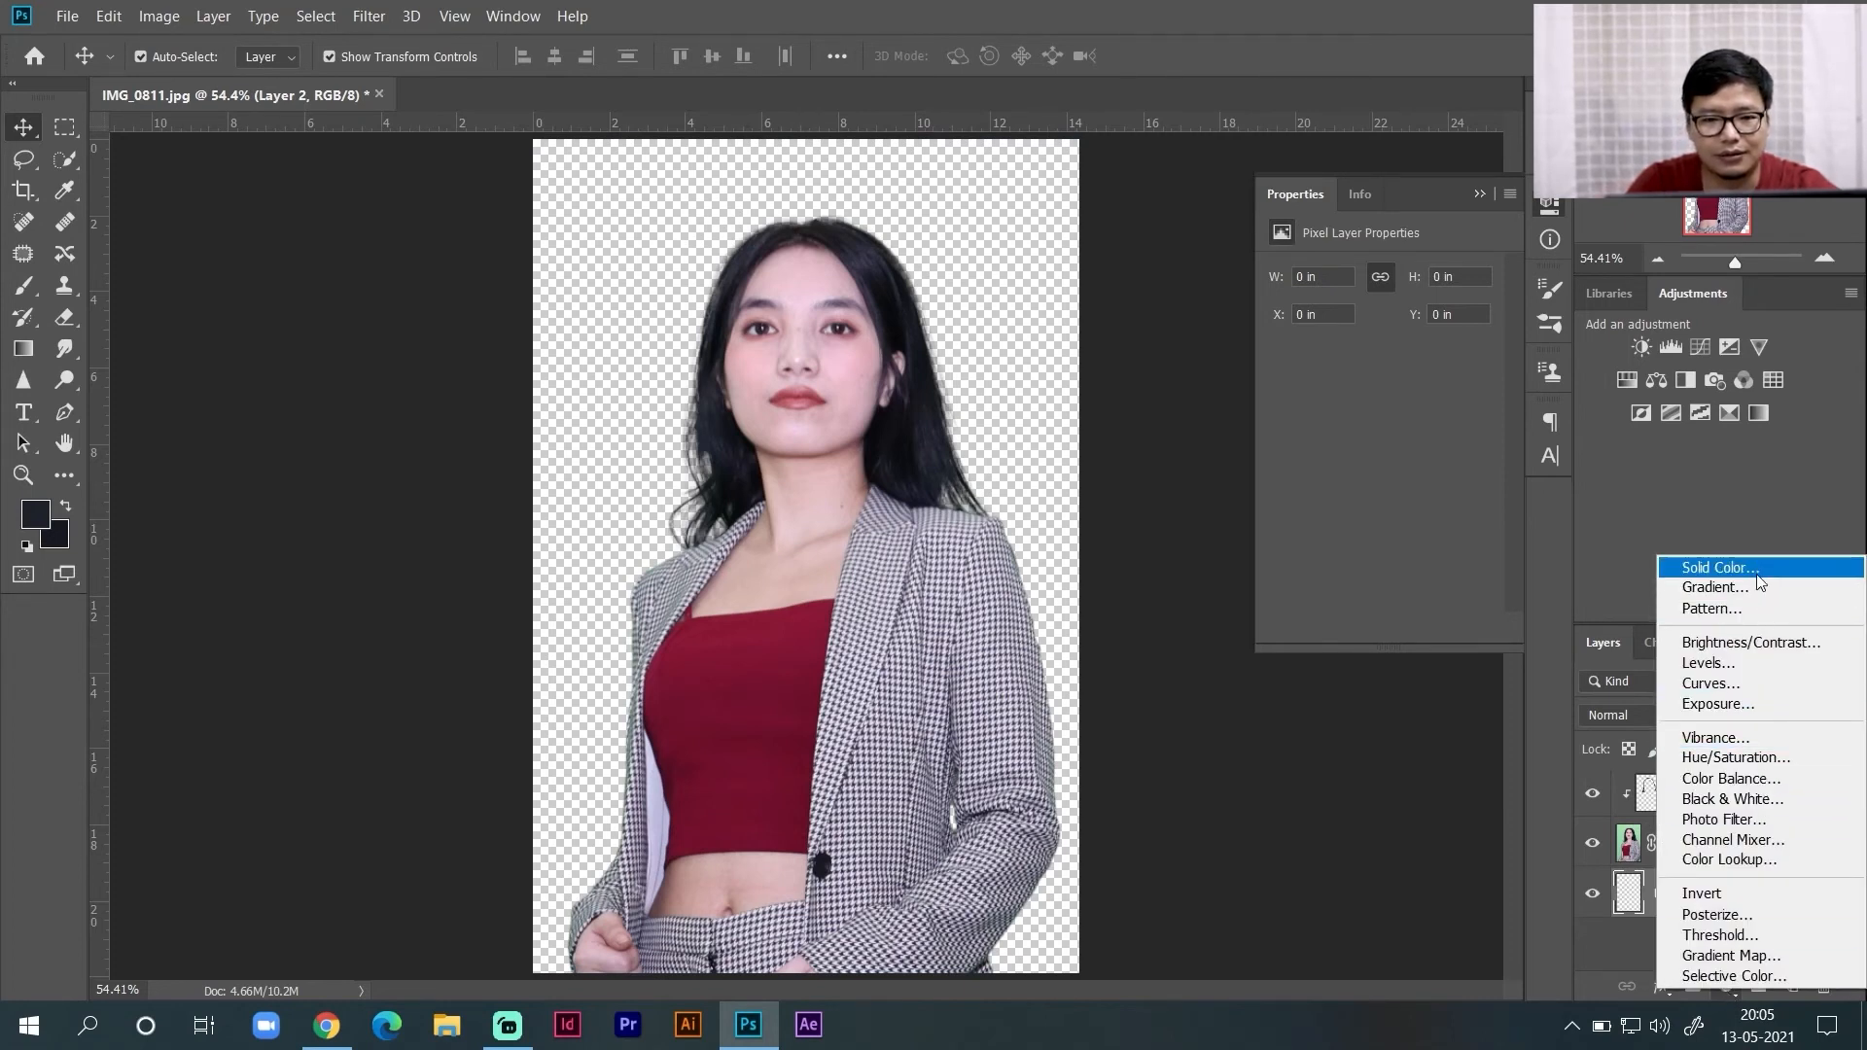
{"action": "left_click", "coordinate": [1719, 568]}
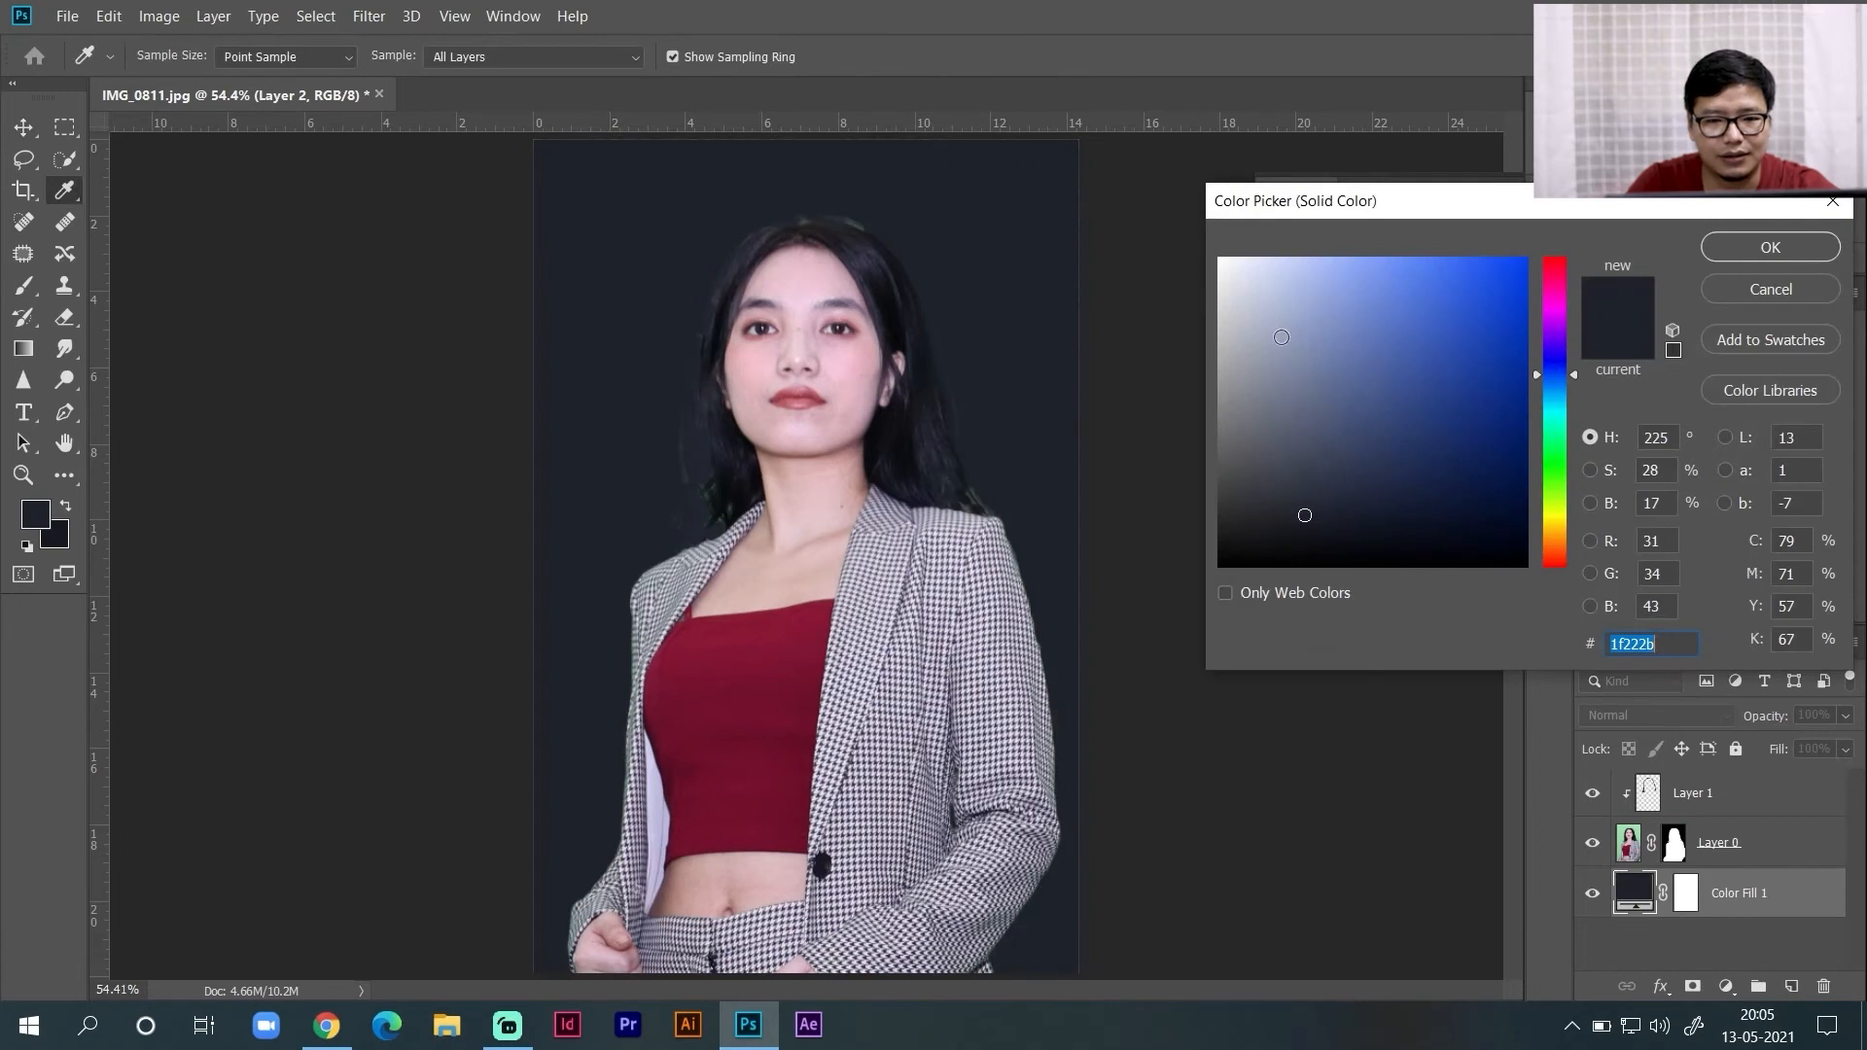
{"action": "left_click", "coordinate": [1281, 335]}
{"action": "left_click", "coordinate": [1255, 292]}
{"action": "left_click", "coordinate": [1266, 399]}
{"action": "left_click", "coordinate": [1256, 444]}
{"action": "left_click", "coordinate": [1250, 379]}
{"action": "left_click", "coordinate": [1257, 338]}
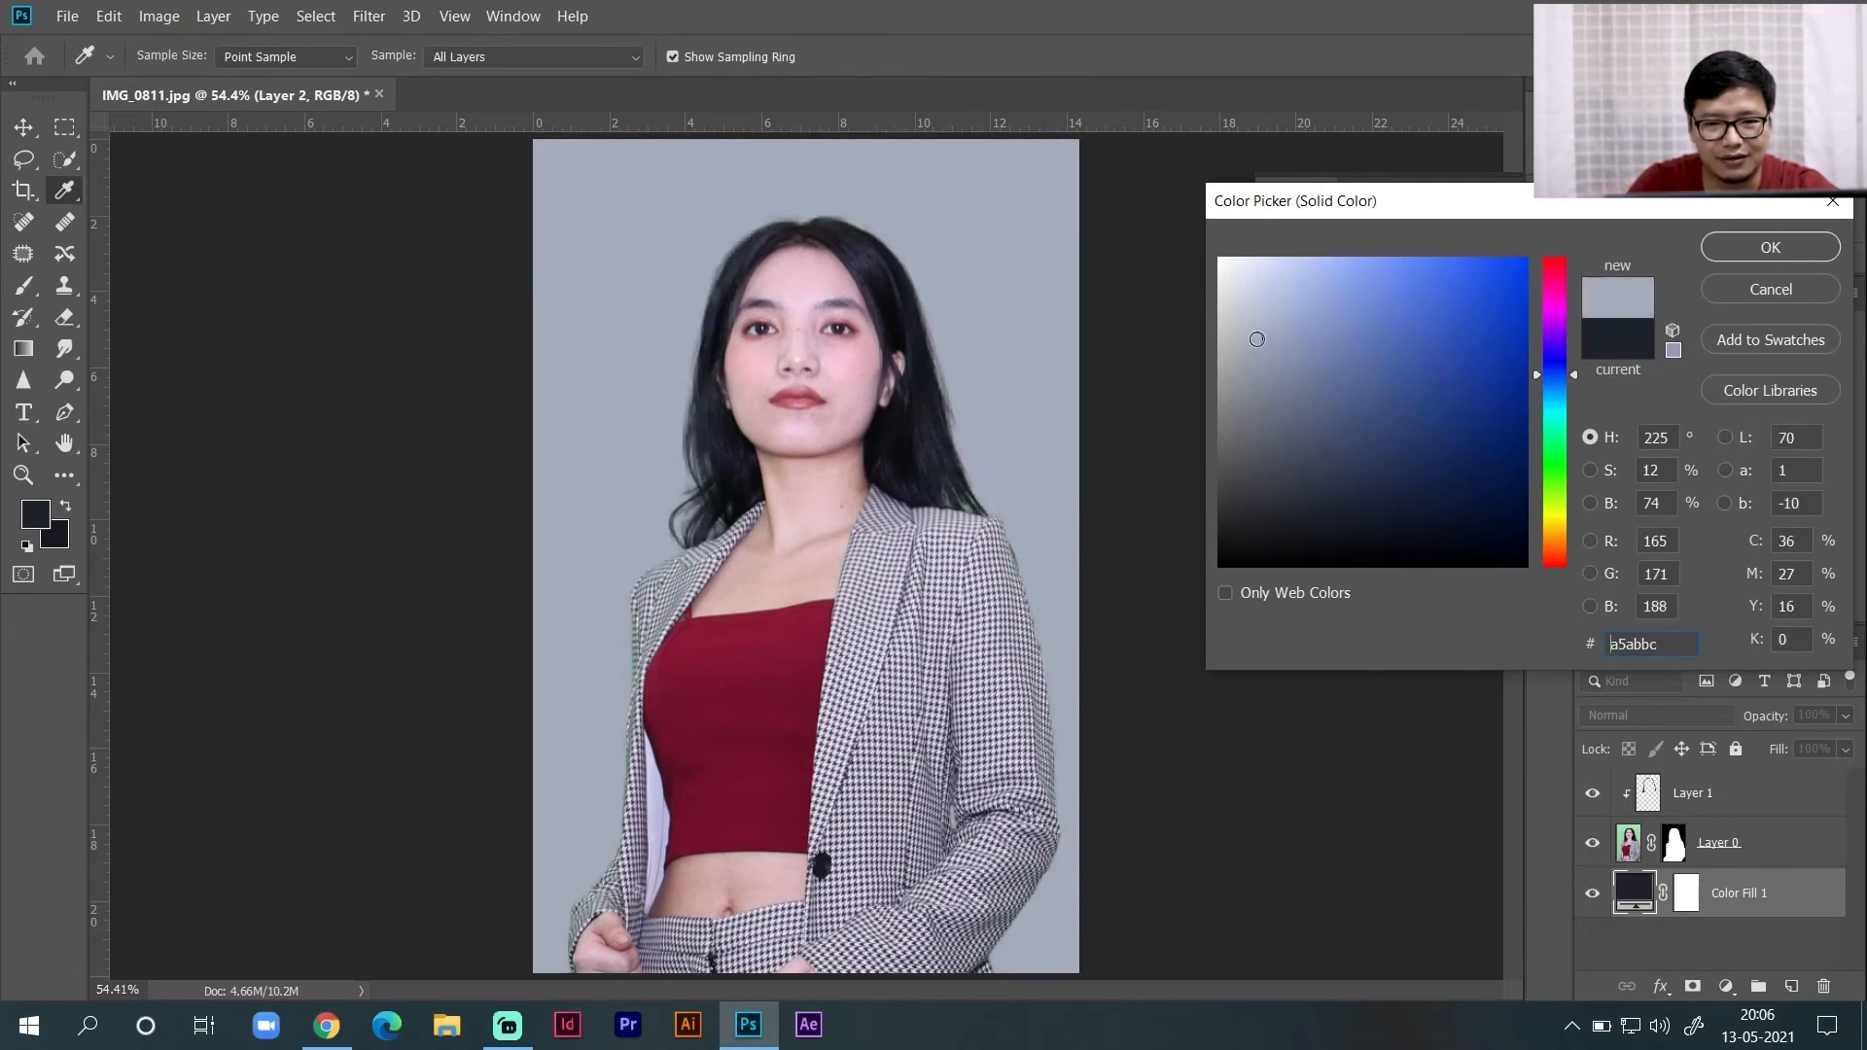
- Change the fill to a brighter pink-red, #eb607d, with a hue of 347°
{"action": "left_click", "coordinate": [1271, 318]}
{"action": "left_click", "coordinate": [1401, 282]}
{"action": "left_click", "coordinate": [1532, 269]}
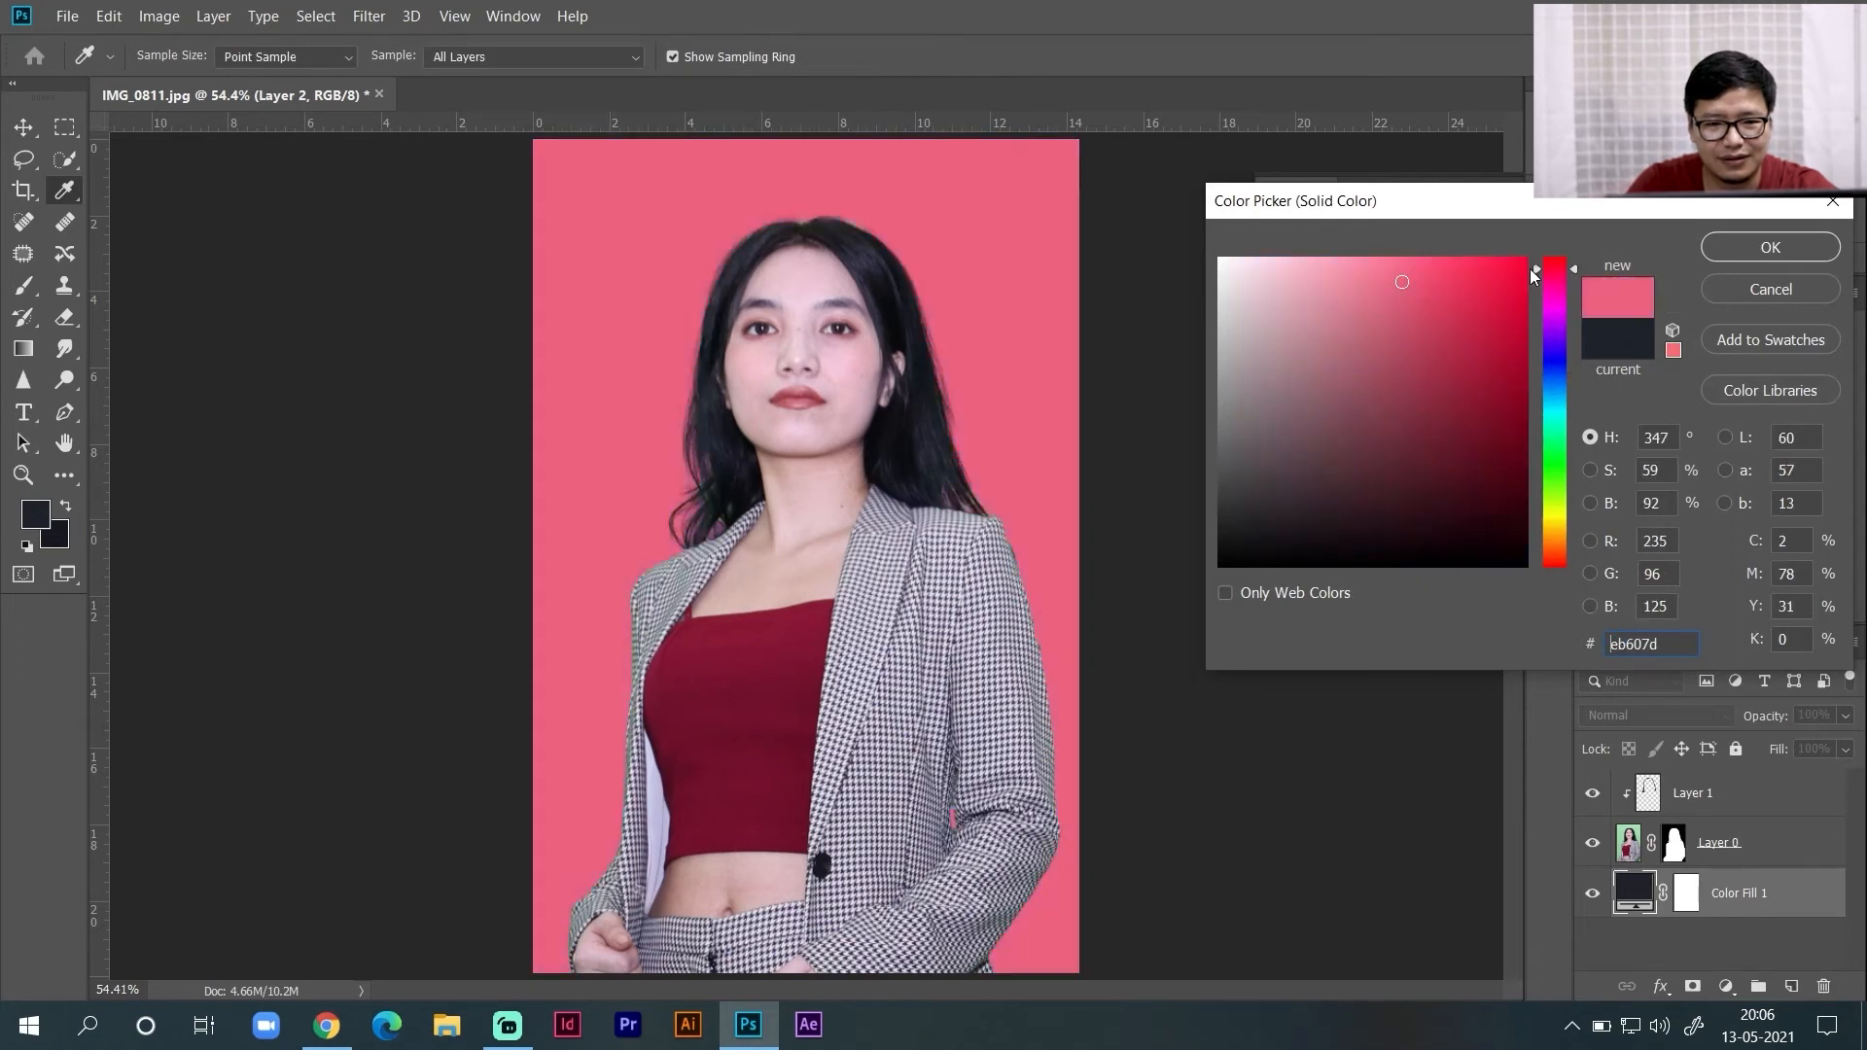
- Try light, dark and saturated shades of the pink-red hue as the background colour
{"action": "left_click", "coordinate": [1280, 305]}
{"action": "left_click", "coordinate": [1264, 301]}
{"action": "left_click", "coordinate": [1268, 379]}
{"action": "left_click", "coordinate": [1262, 429]}
{"action": "left_click", "coordinate": [1269, 473]}
{"action": "left_click", "coordinate": [1267, 523]}
{"action": "left_click", "coordinate": [1267, 541]}
{"action": "left_click", "coordinate": [1255, 554]}
{"action": "left_click", "coordinate": [1367, 542]}
{"action": "left_click", "coordinate": [1454, 545]}
{"action": "left_click", "coordinate": [1469, 409]}
{"action": "left_click", "coordinate": [1470, 355]}
{"action": "left_click", "coordinate": [1468, 325]}
{"action": "left_click", "coordinate": [1469, 300]}
{"action": "left_click", "coordinate": [1413, 321]}
{"action": "left_click", "coordinate": [1395, 534]}
{"action": "left_click", "coordinate": [1333, 437]}
{"action": "left_click", "coordinate": [1254, 375]}
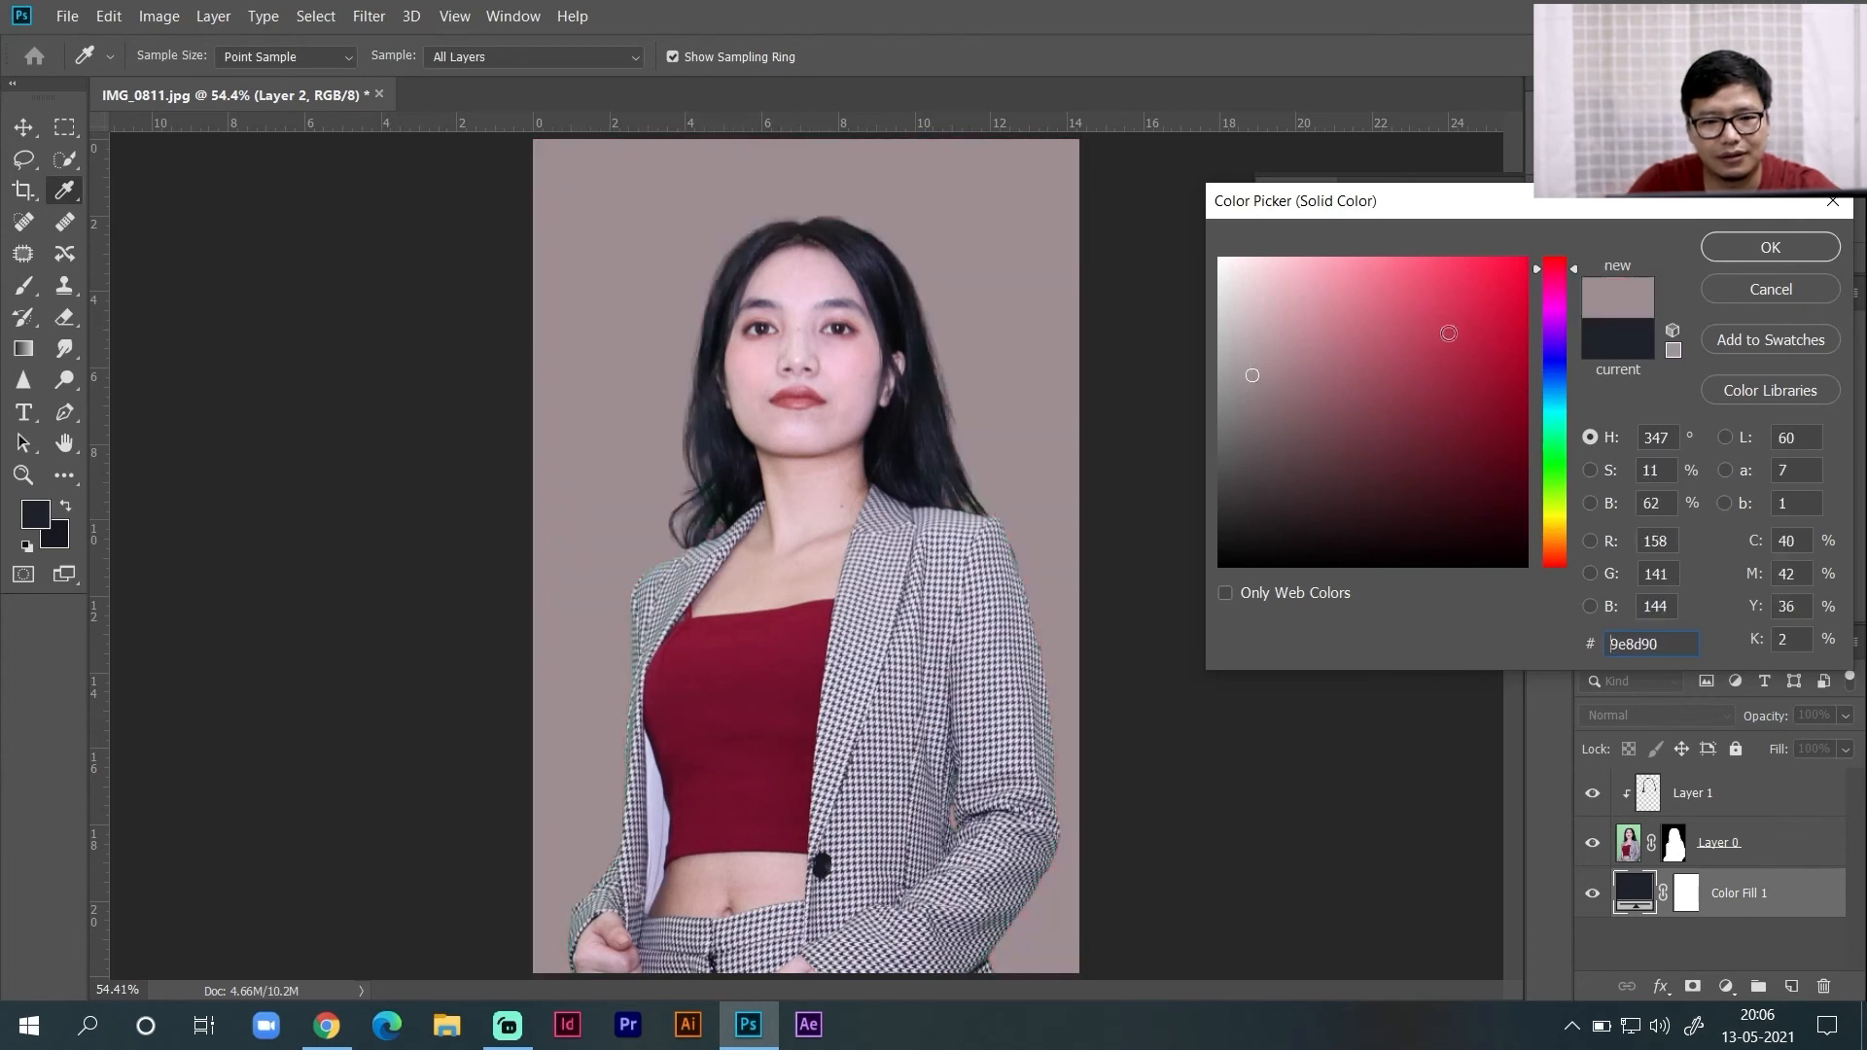
- Set the background fill colour to the pale greyish pink #bcacaf and accept it
{"action": "left_click", "coordinate": [1283, 429]}
{"action": "left_click", "coordinate": [1229, 474]}
{"action": "left_click", "coordinate": [1233, 348]}
{"action": "left_click", "coordinate": [1243, 313]}
{"action": "left_click", "coordinate": [1245, 339]}
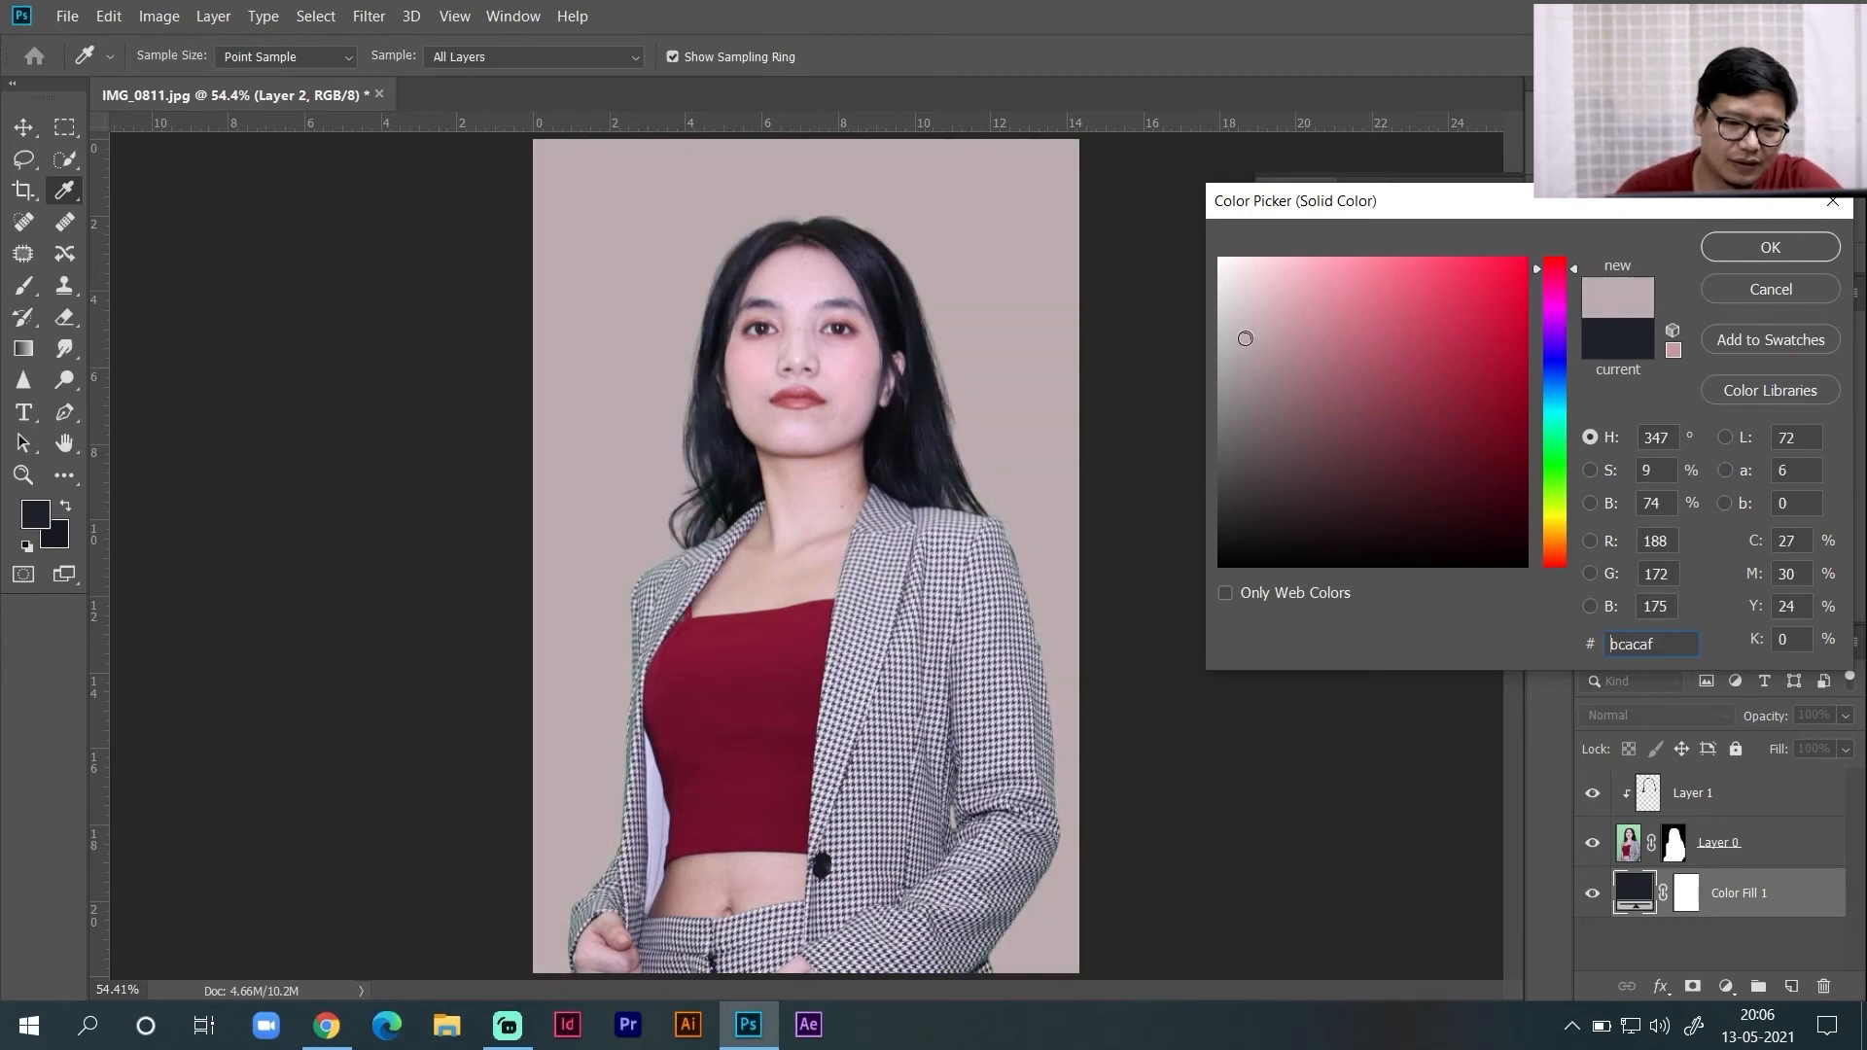
{"action": "left_click", "coordinate": [1755, 247]}
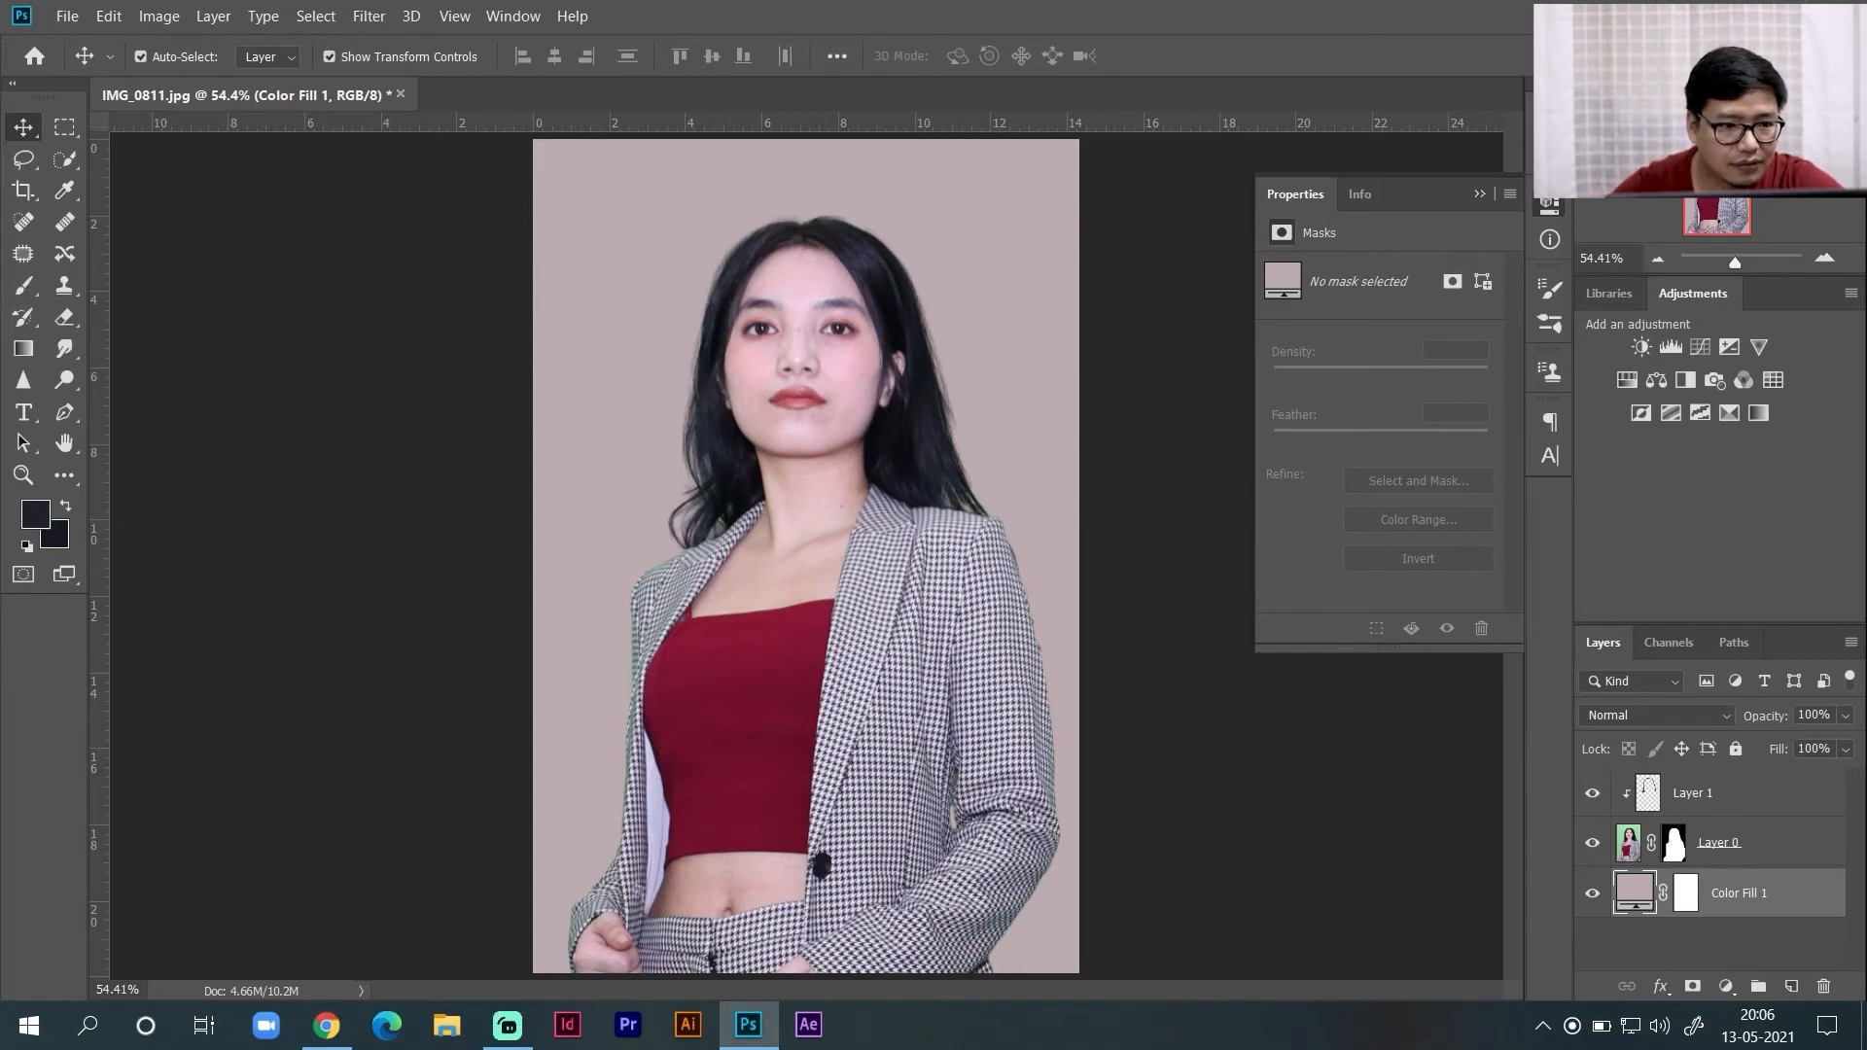
- Activate the Brush tool on Layer 1 and set the brush size to 1 px
{"action": "left_click", "coordinate": [23, 317]}
{"action": "left_click", "coordinate": [23, 286]}
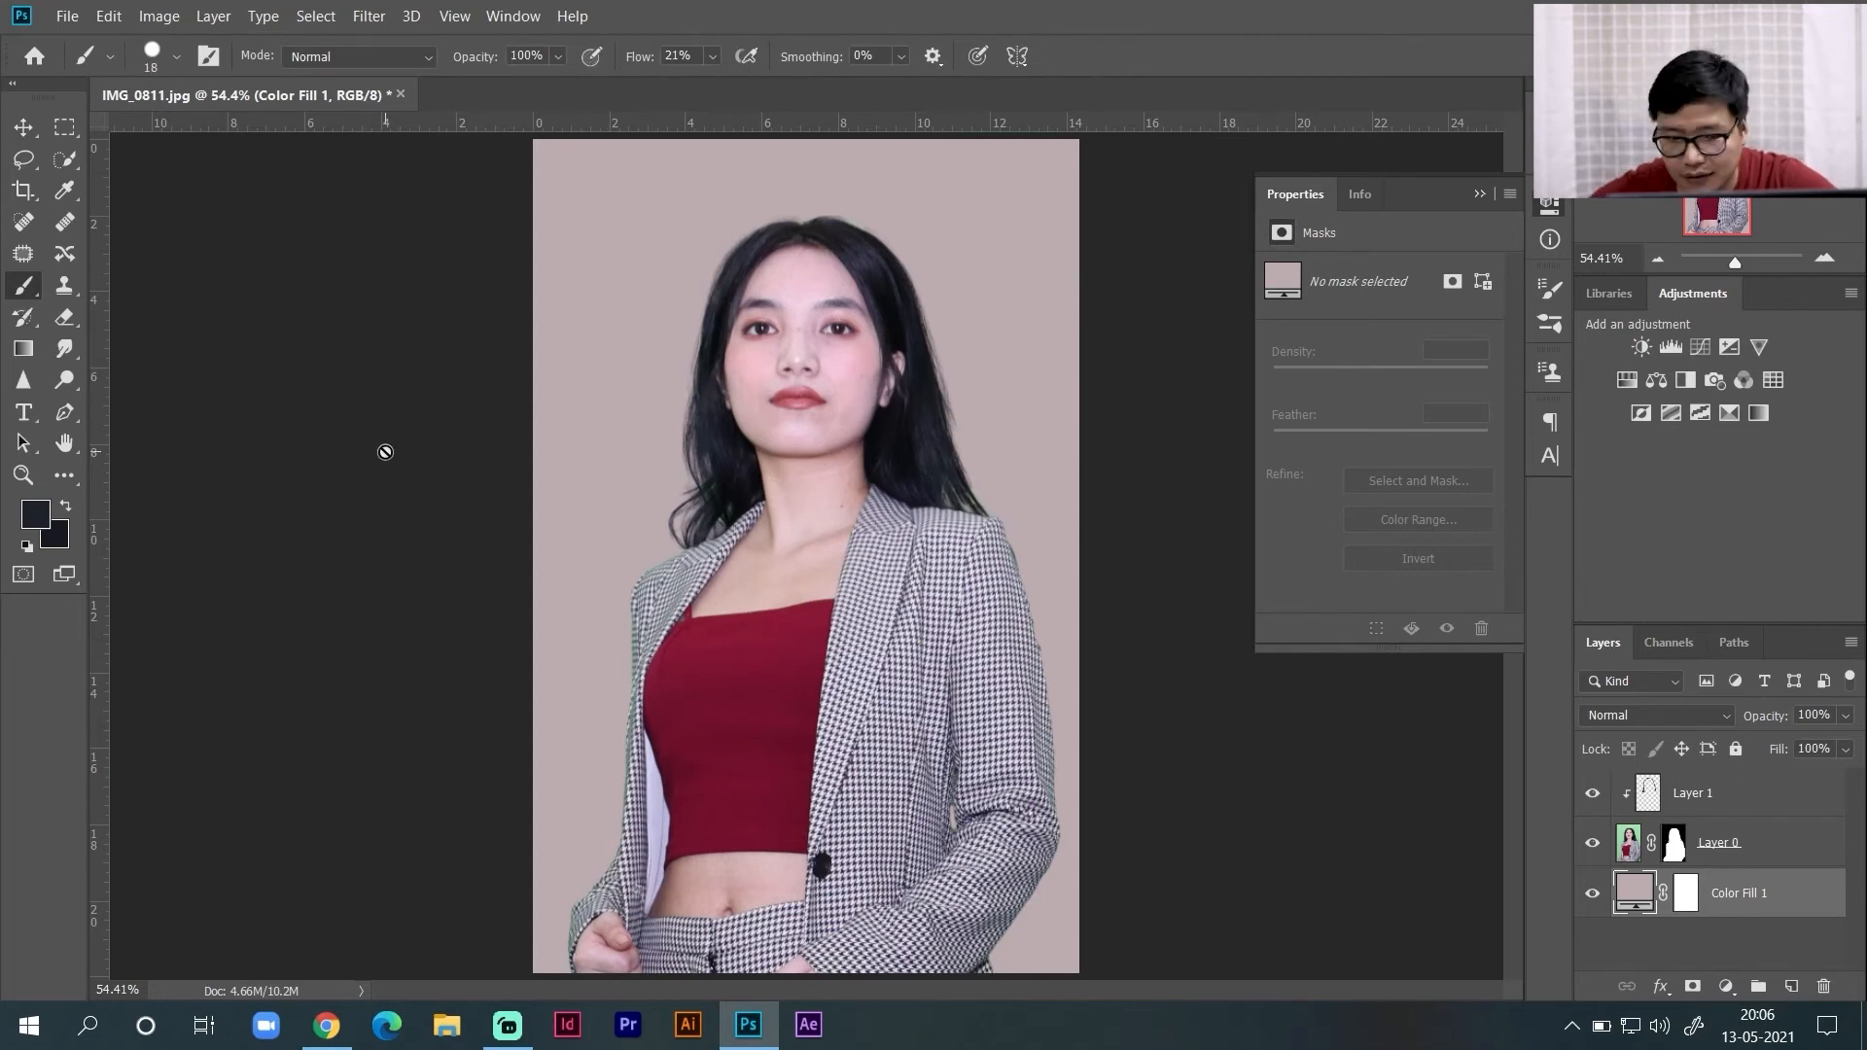
{"action": "left_click", "coordinate": [1696, 793]}
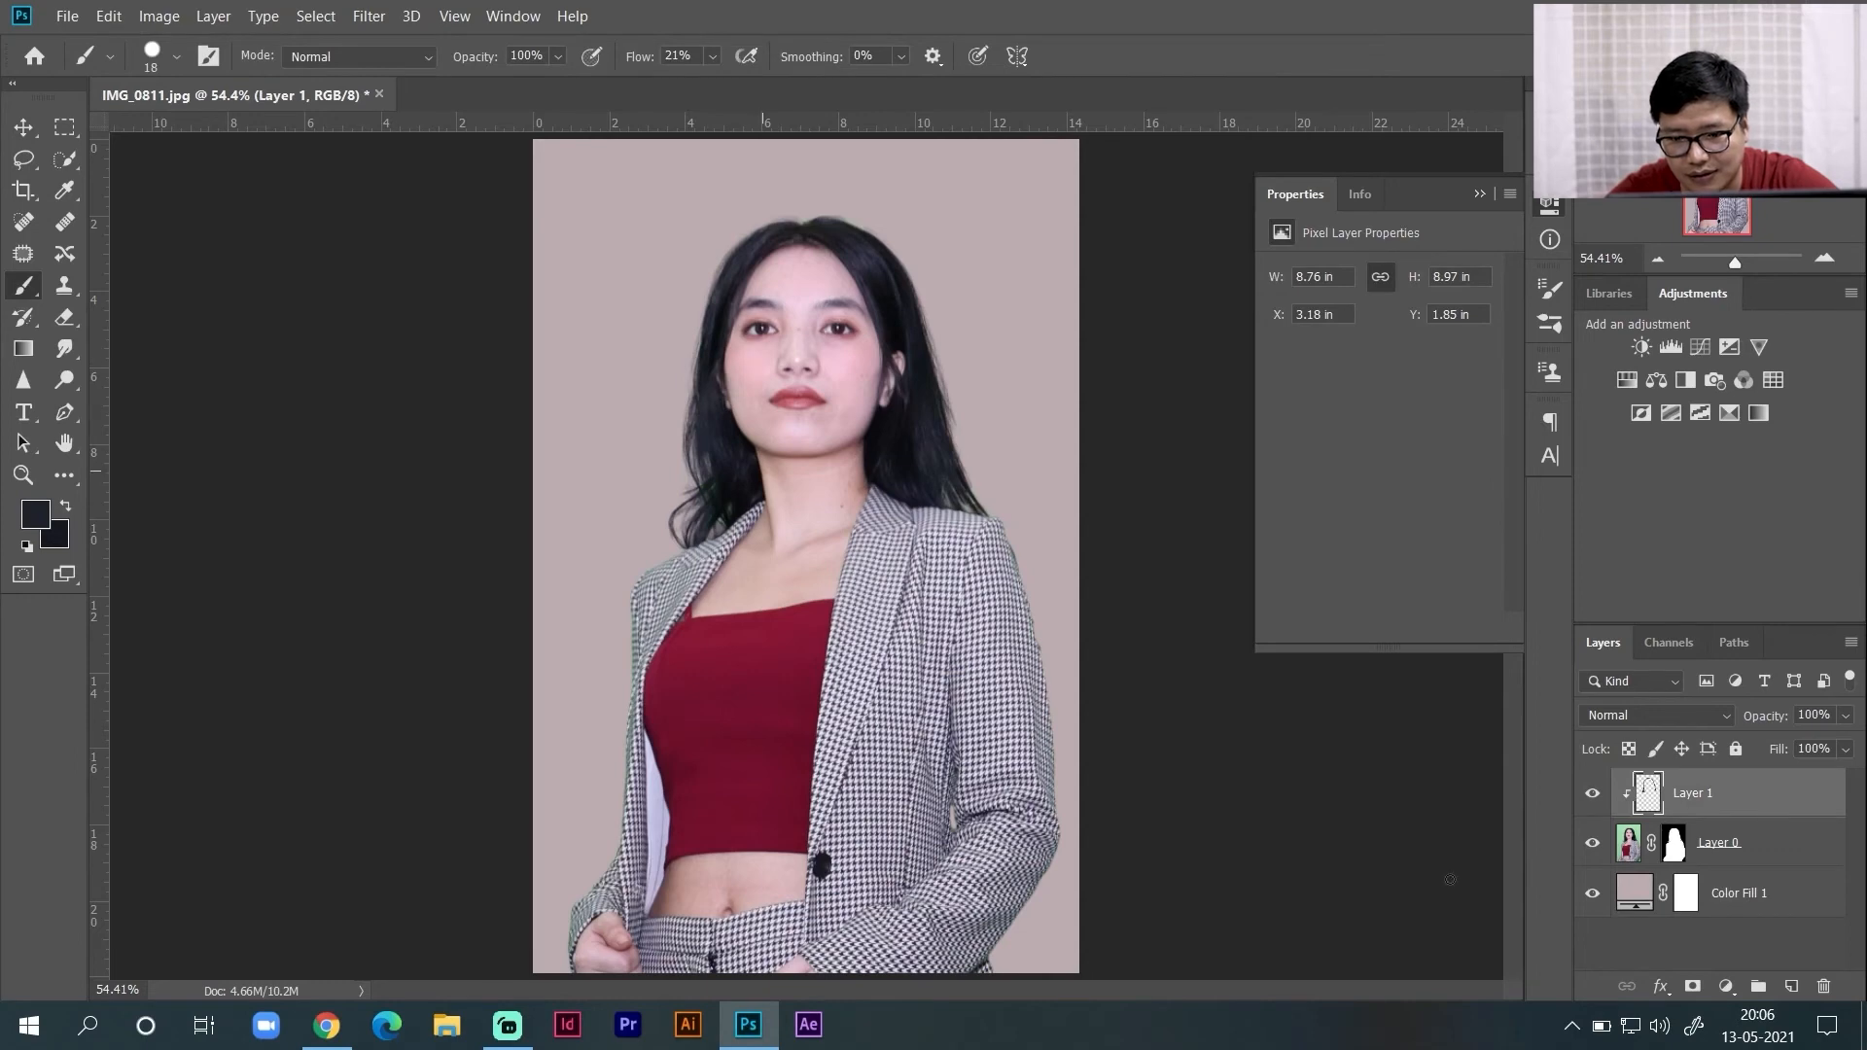
{"action": "left_click", "coordinate": [1824, 258]}
{"action": "scroll", "coordinate": [976, 308], "scroll_direction": "up", "scroll_amount": 2}
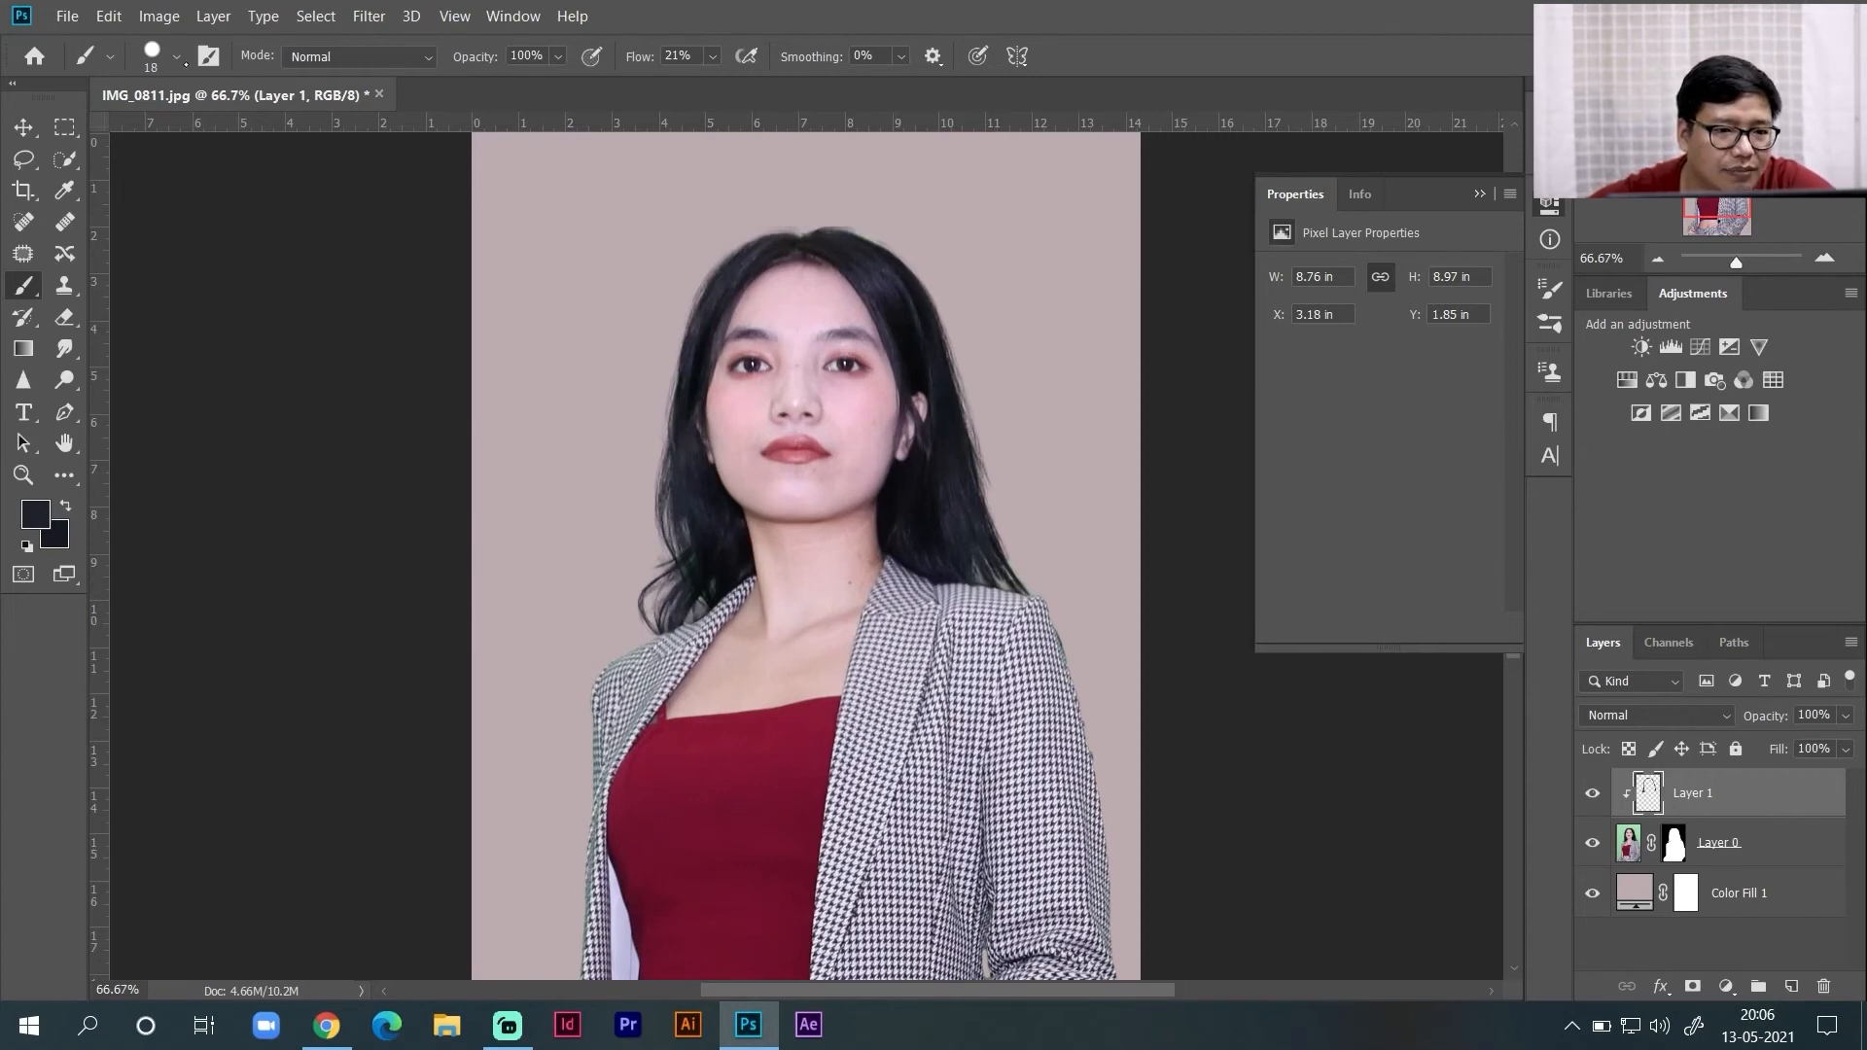
{"action": "left_click", "coordinate": [176, 58]}
{"action": "left_click_drag", "start_coordinate": [149, 133], "coordinate": [137, 134]}
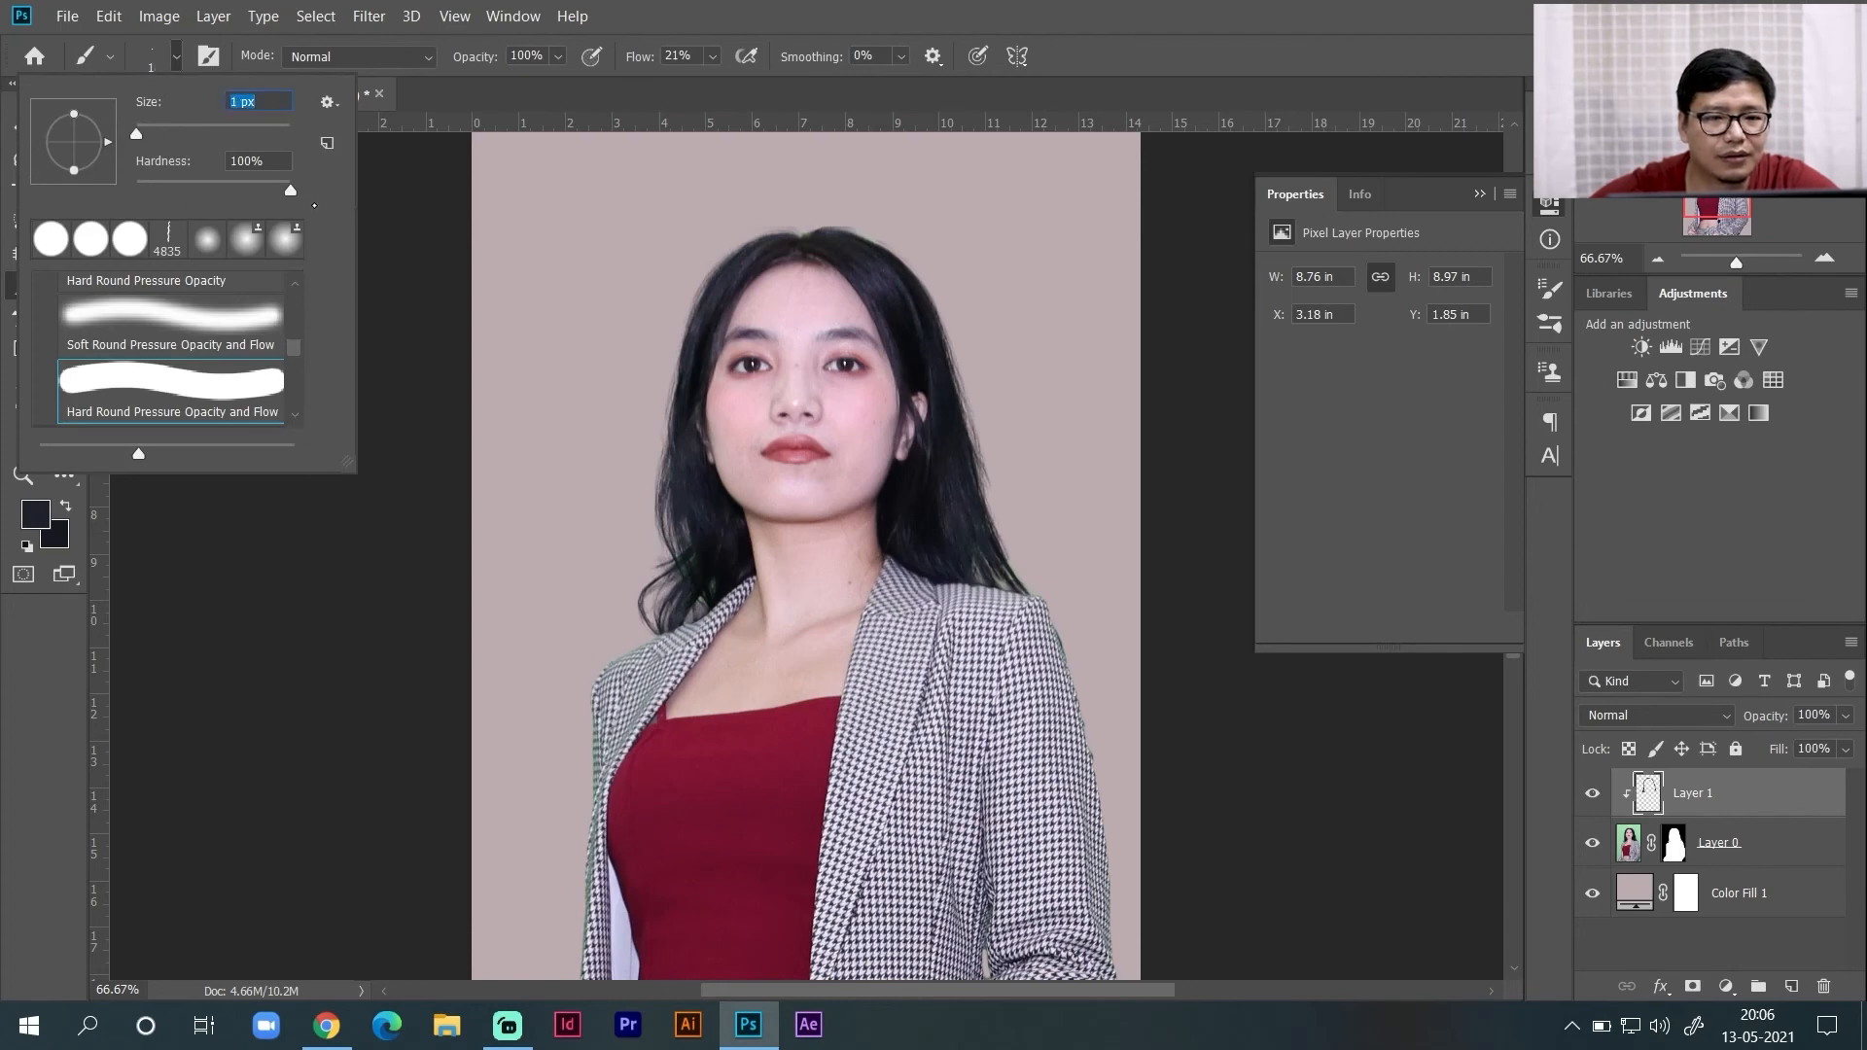
{"action": "key", "text": "Return"}
- Raise the brush flow to 100% for painting fine hair strands on Layer 1
{"action": "left_click", "coordinate": [711, 57]}
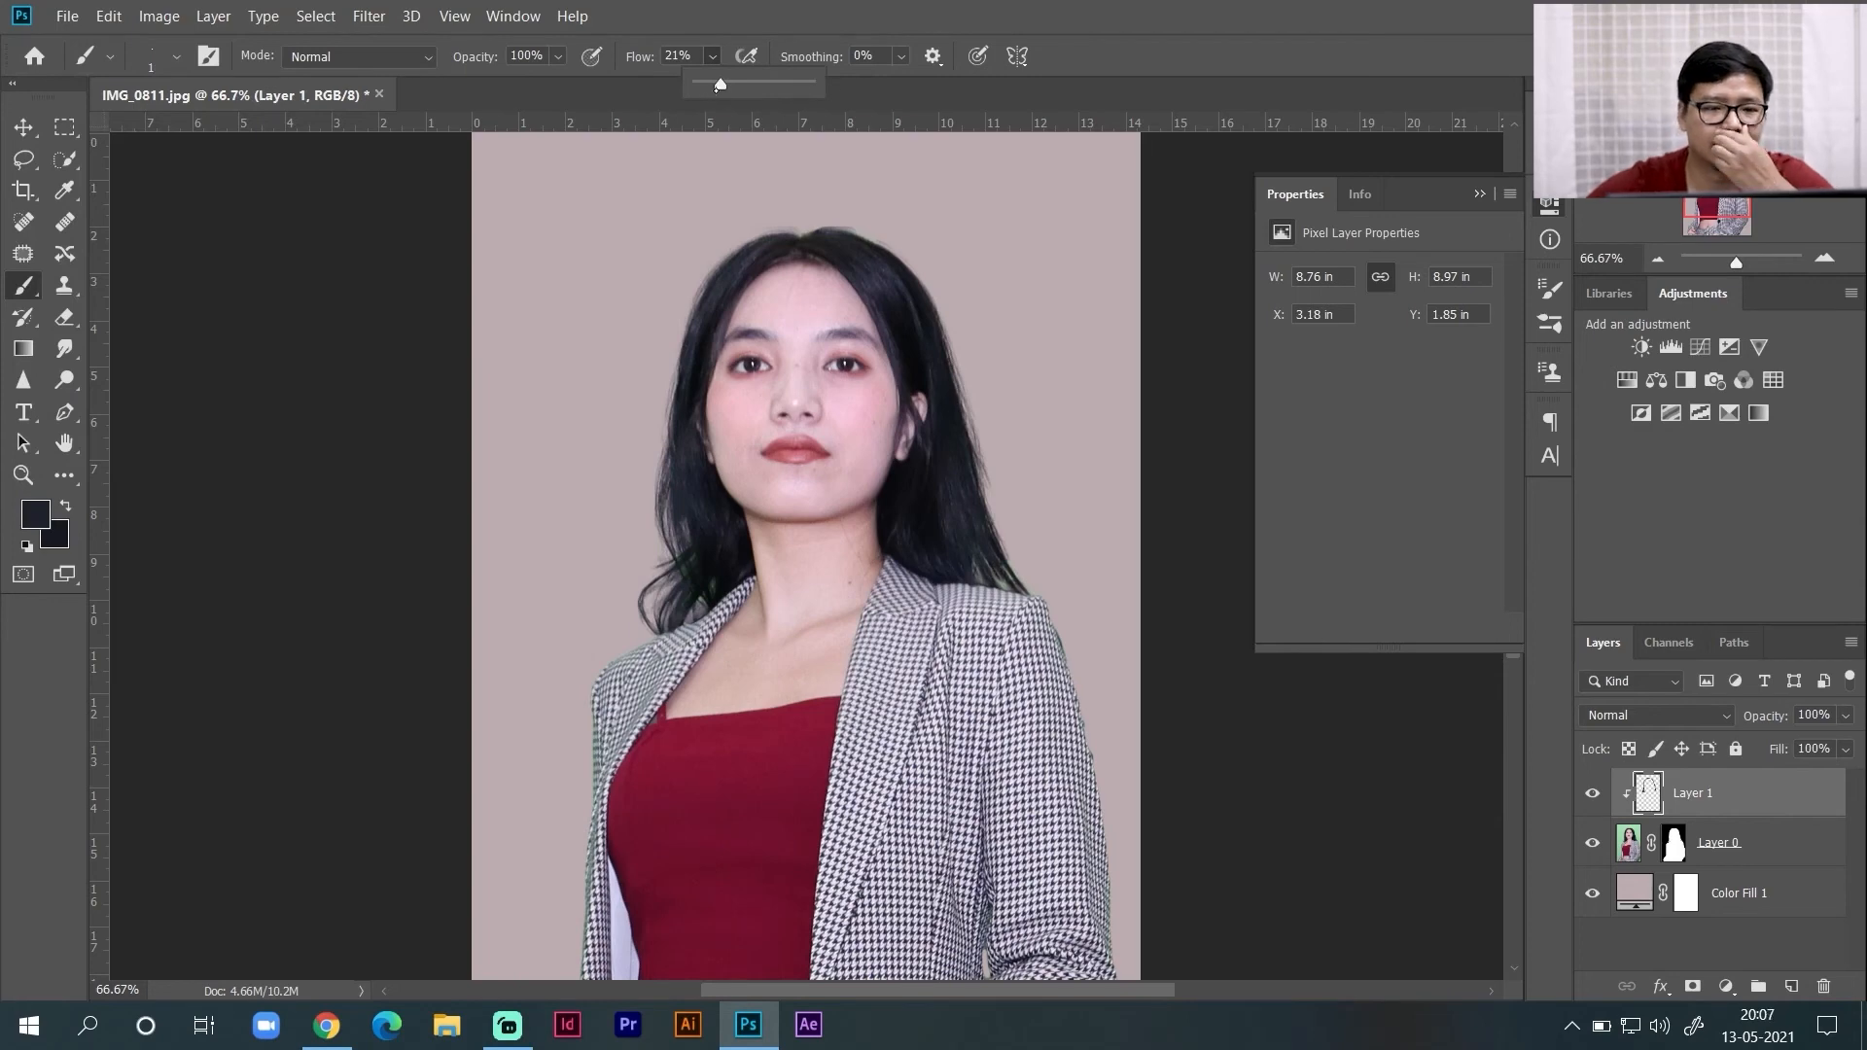
{"action": "left_click_drag", "start_coordinate": [719, 85], "coordinate": [809, 86]}
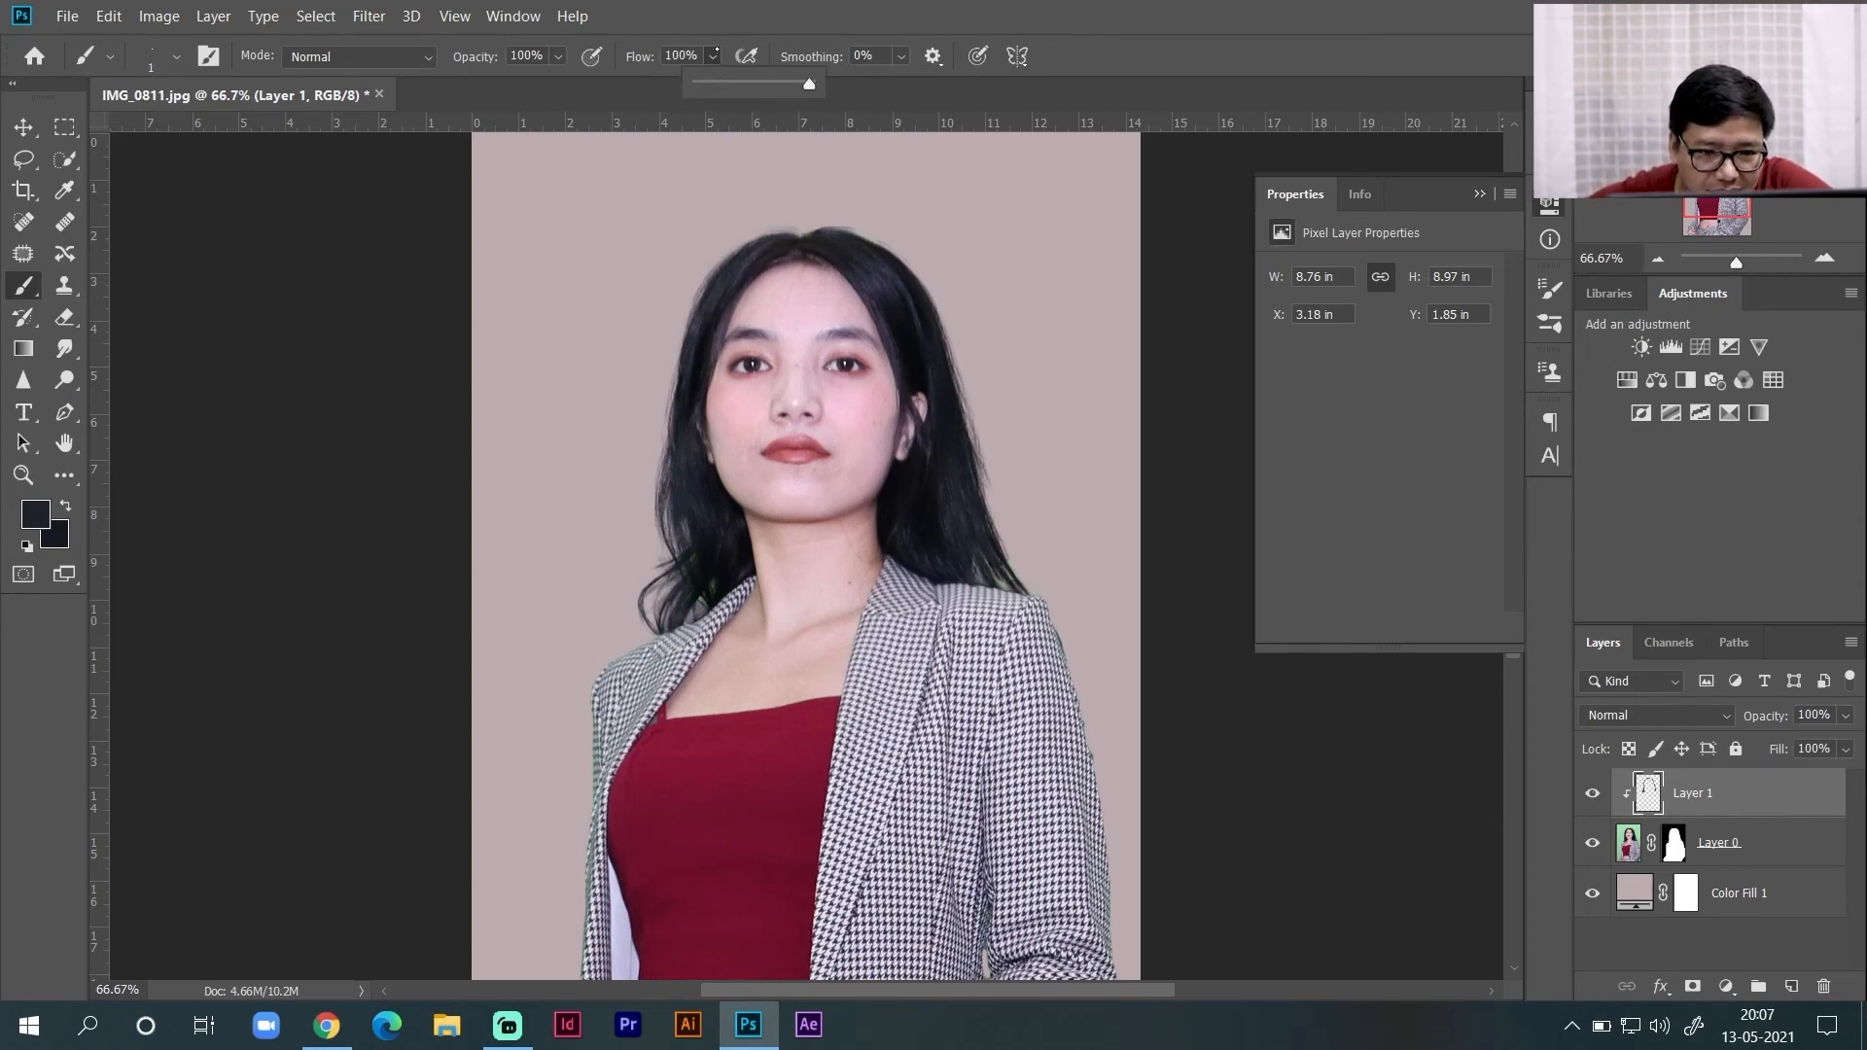
{"action": "left_click", "coordinate": [714, 23]}
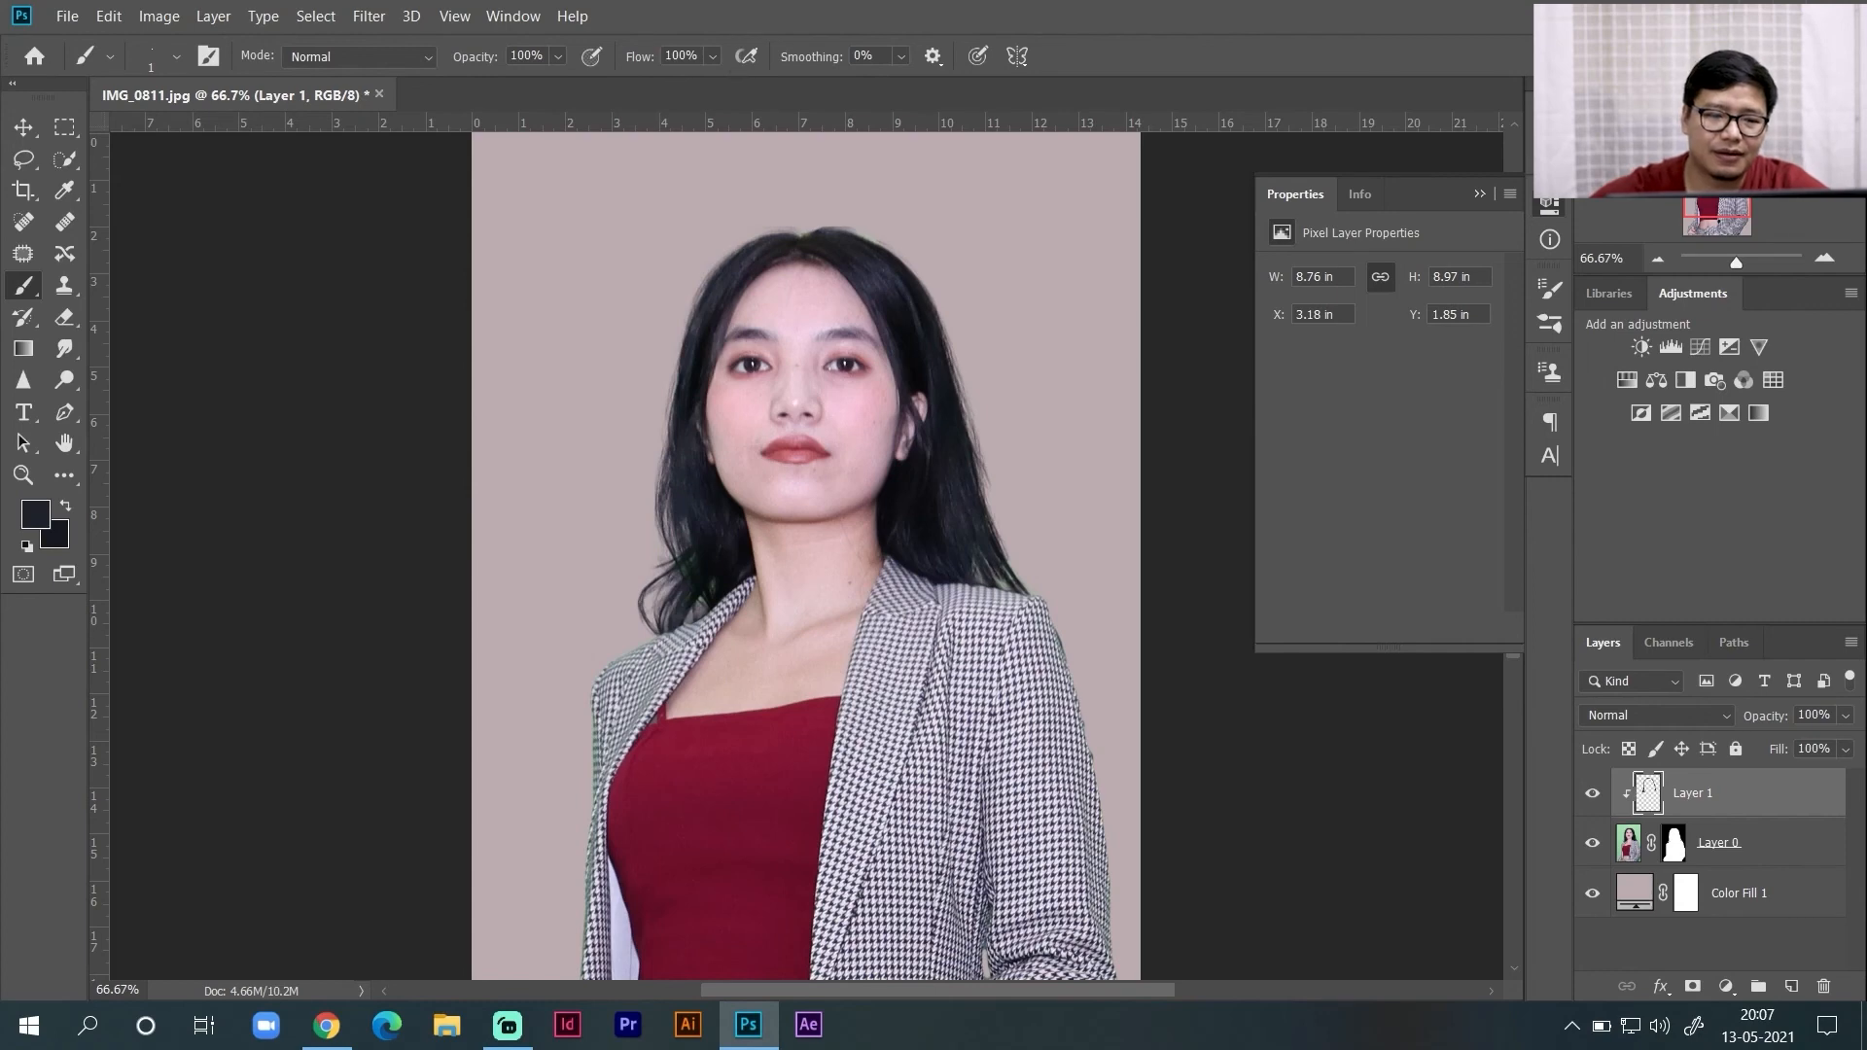
{"action": "key", "text": "ctrl+plus"}
{"action": "key", "text": "ctrl+plus"}
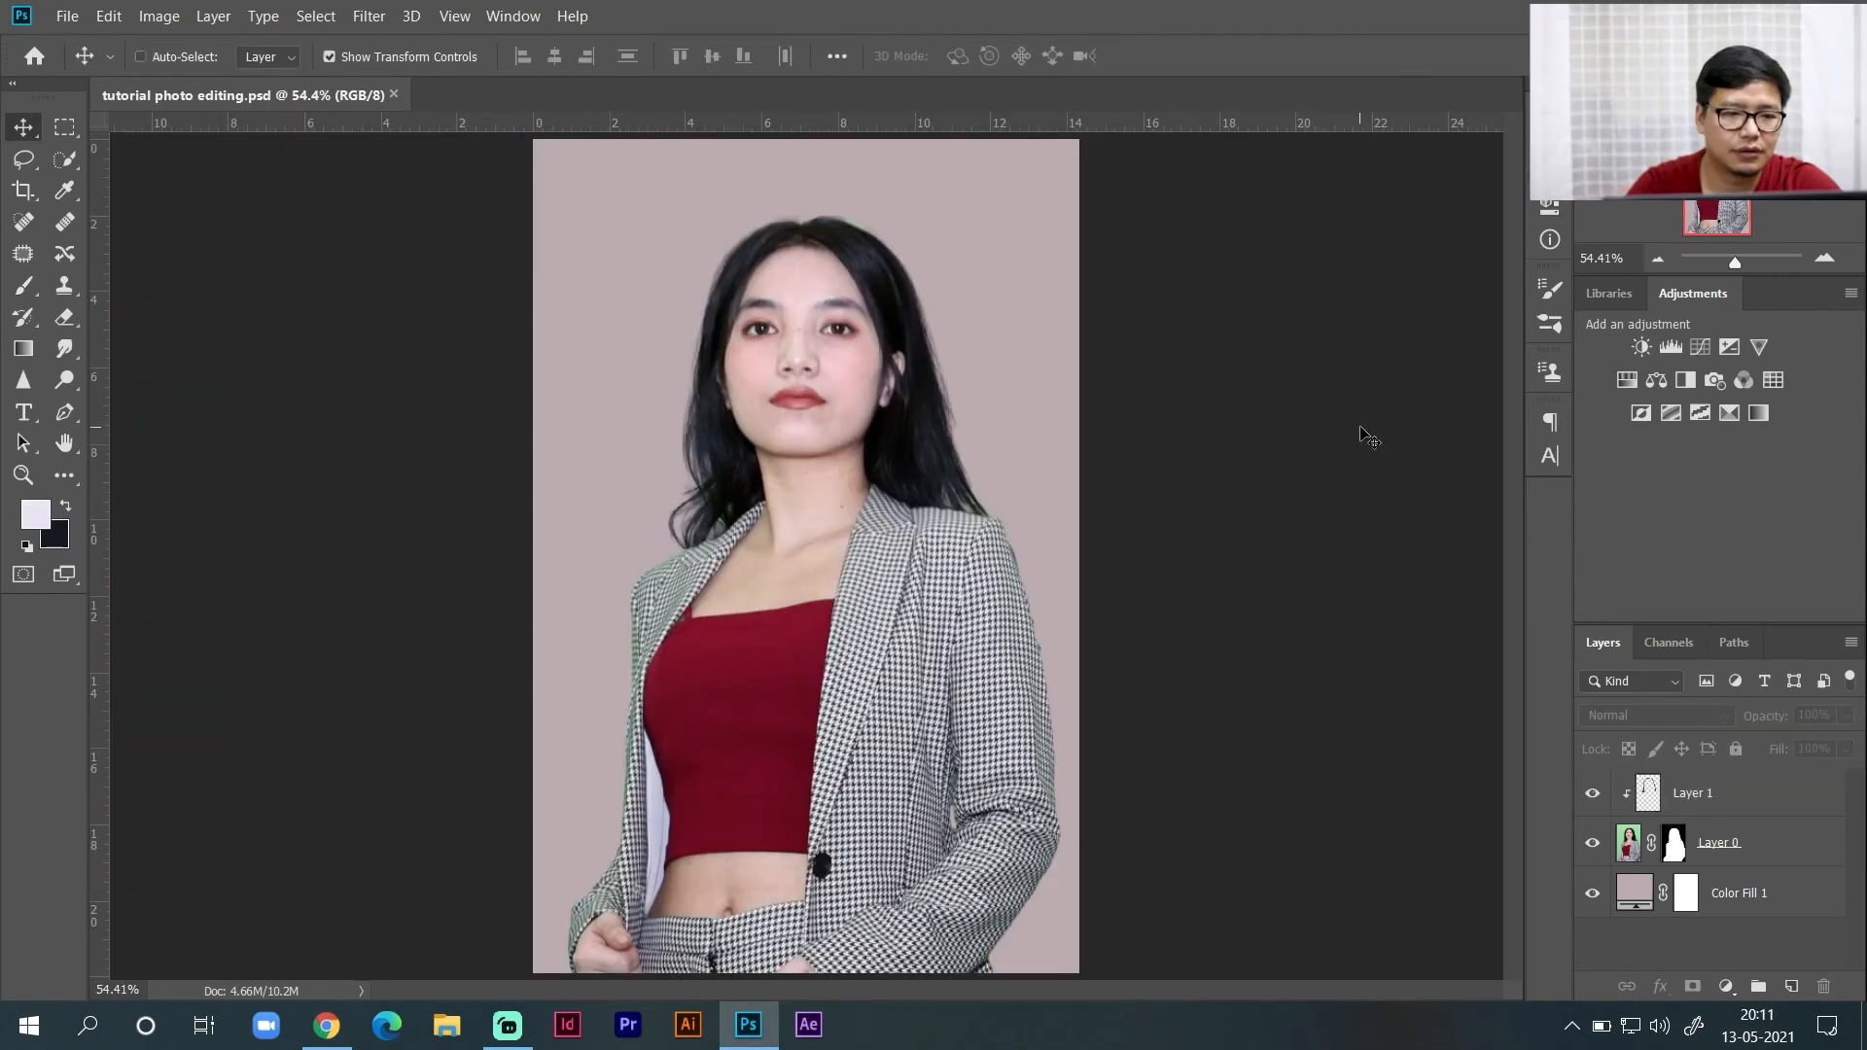
- Save the portrait to the Desktop as a JPEG named tutorial photo editing, with quality 12 (Maximum)
{"action": "left_click", "coordinate": [67, 16]}
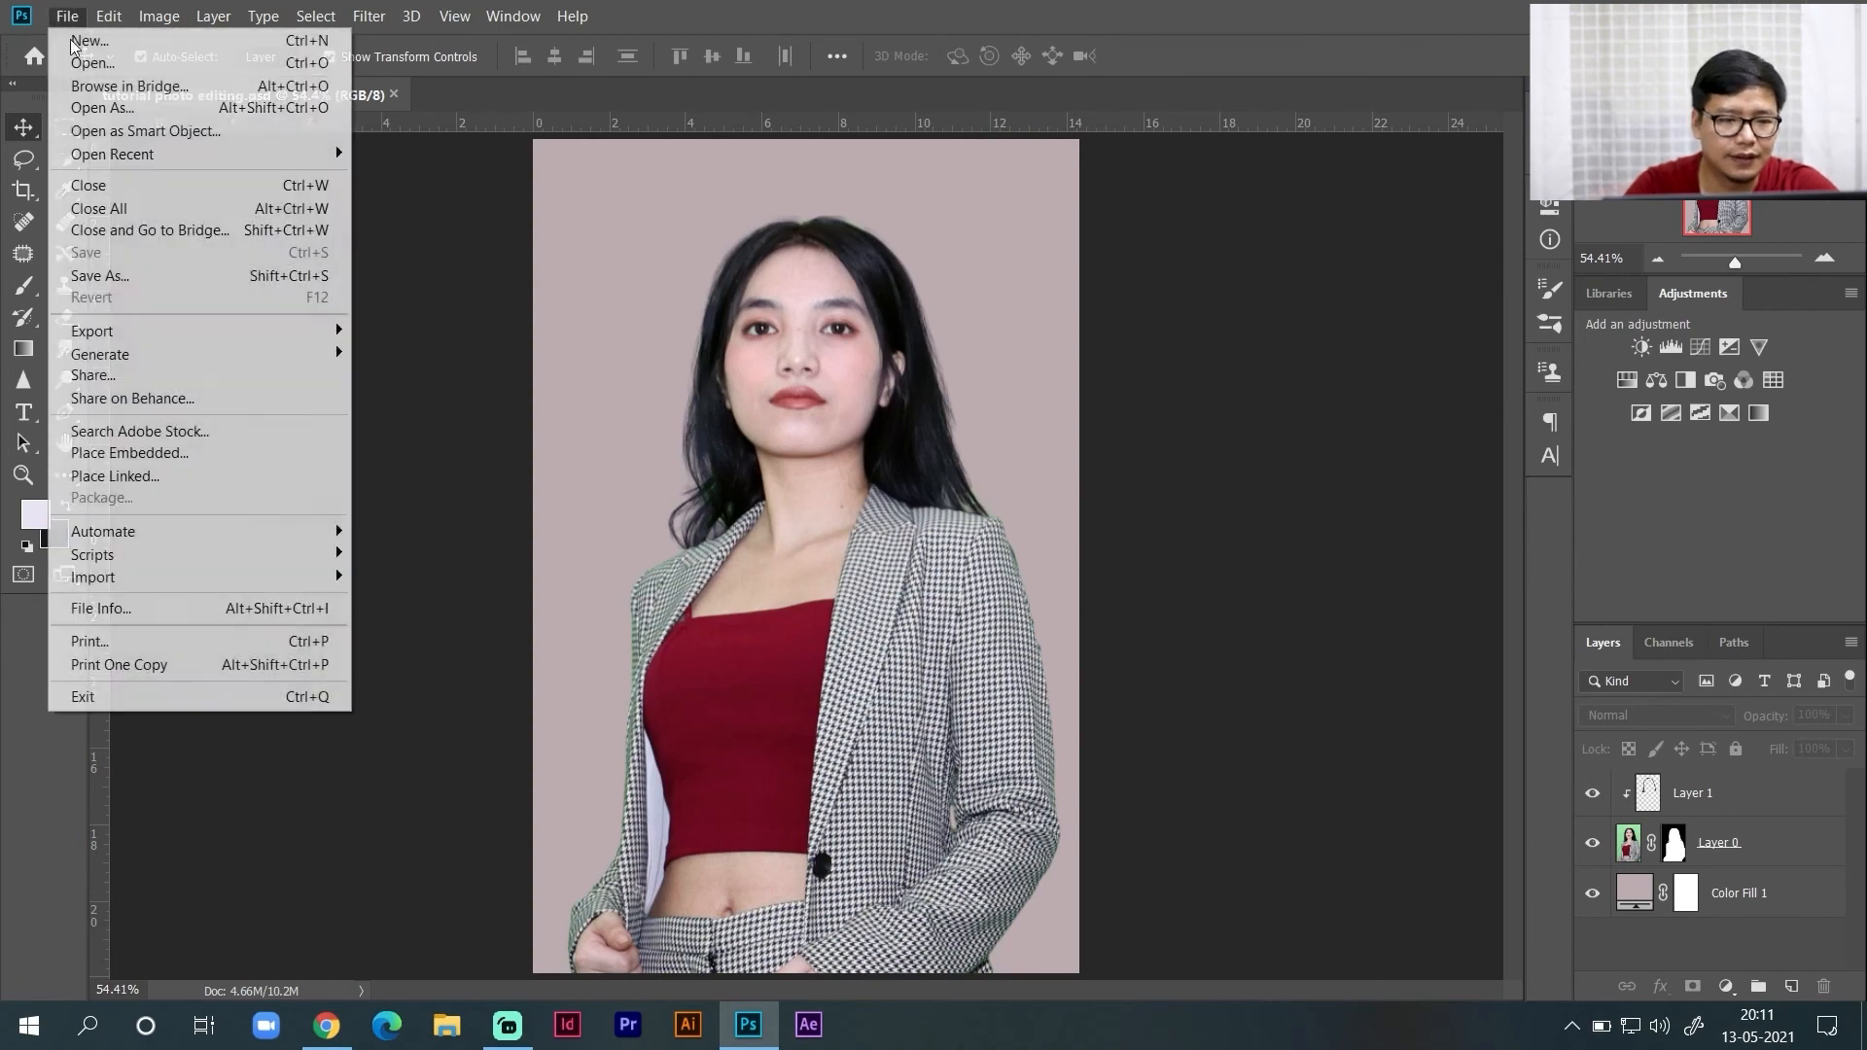
{"action": "left_click", "coordinate": [141, 285]}
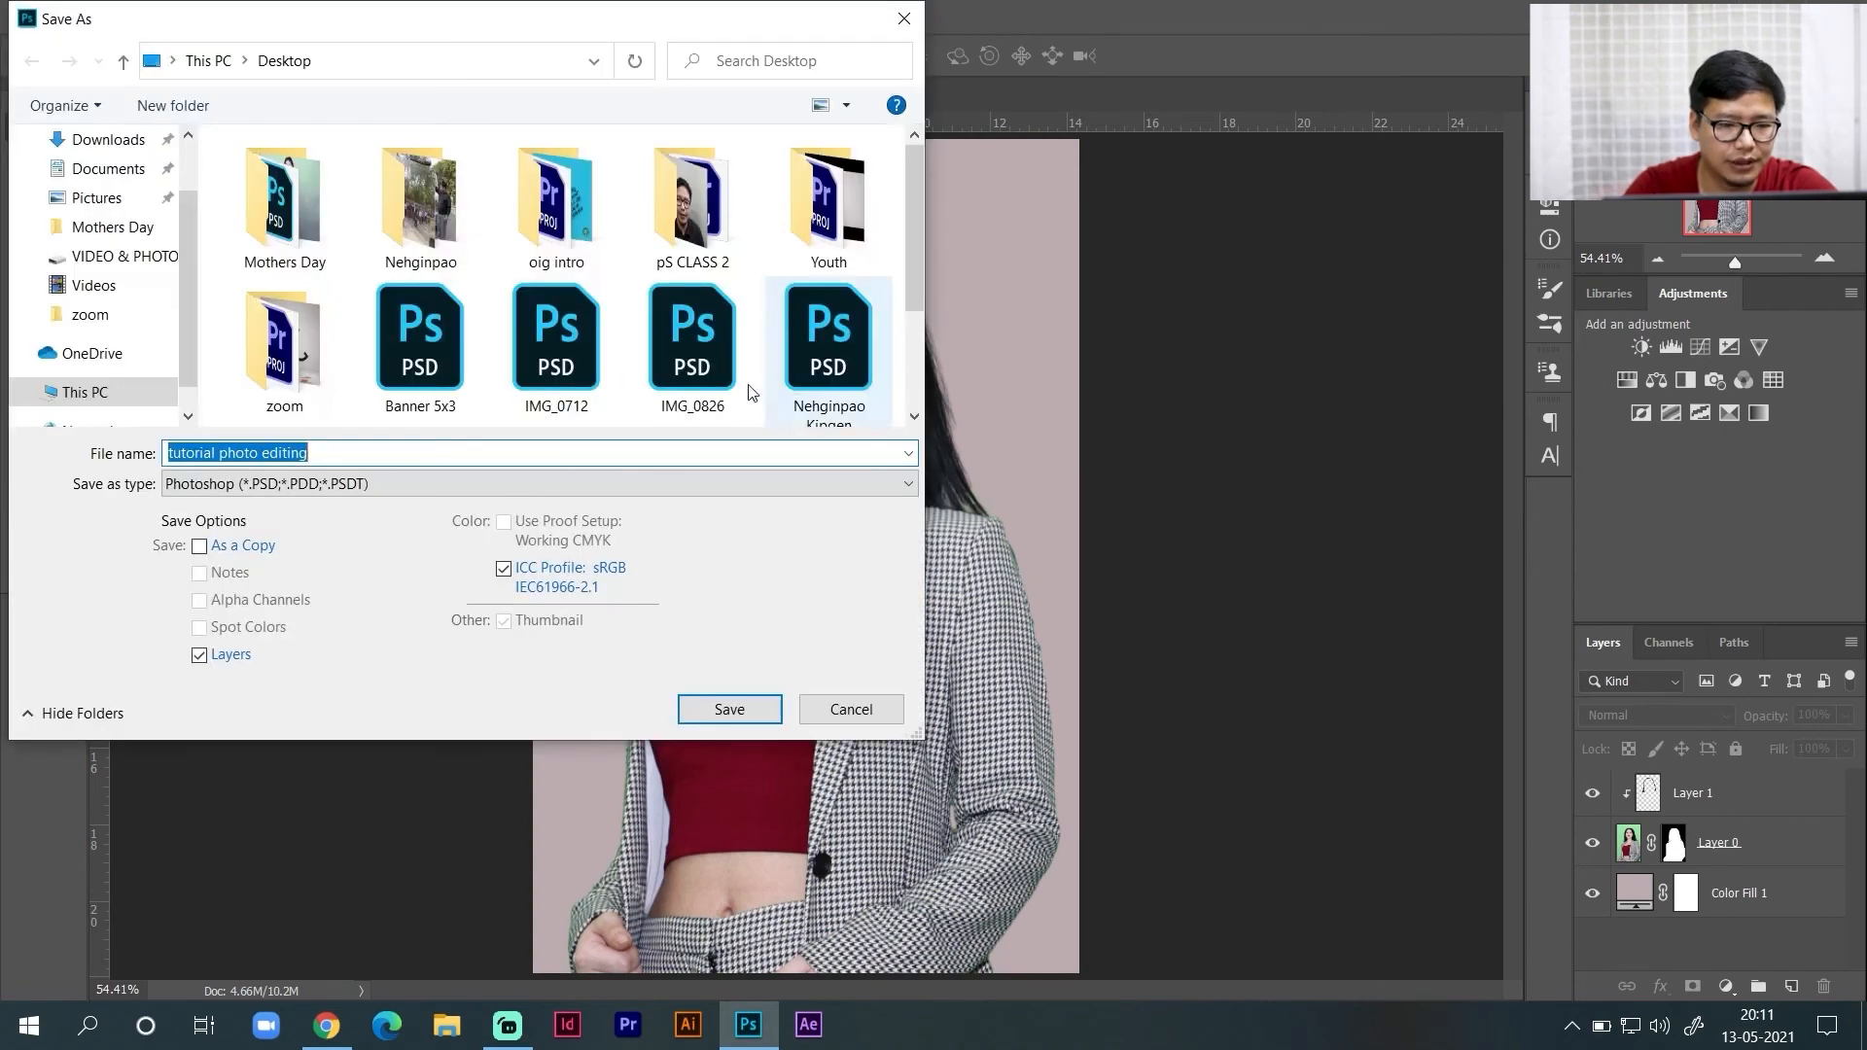
{"action": "left_click", "coordinate": [342, 489]}
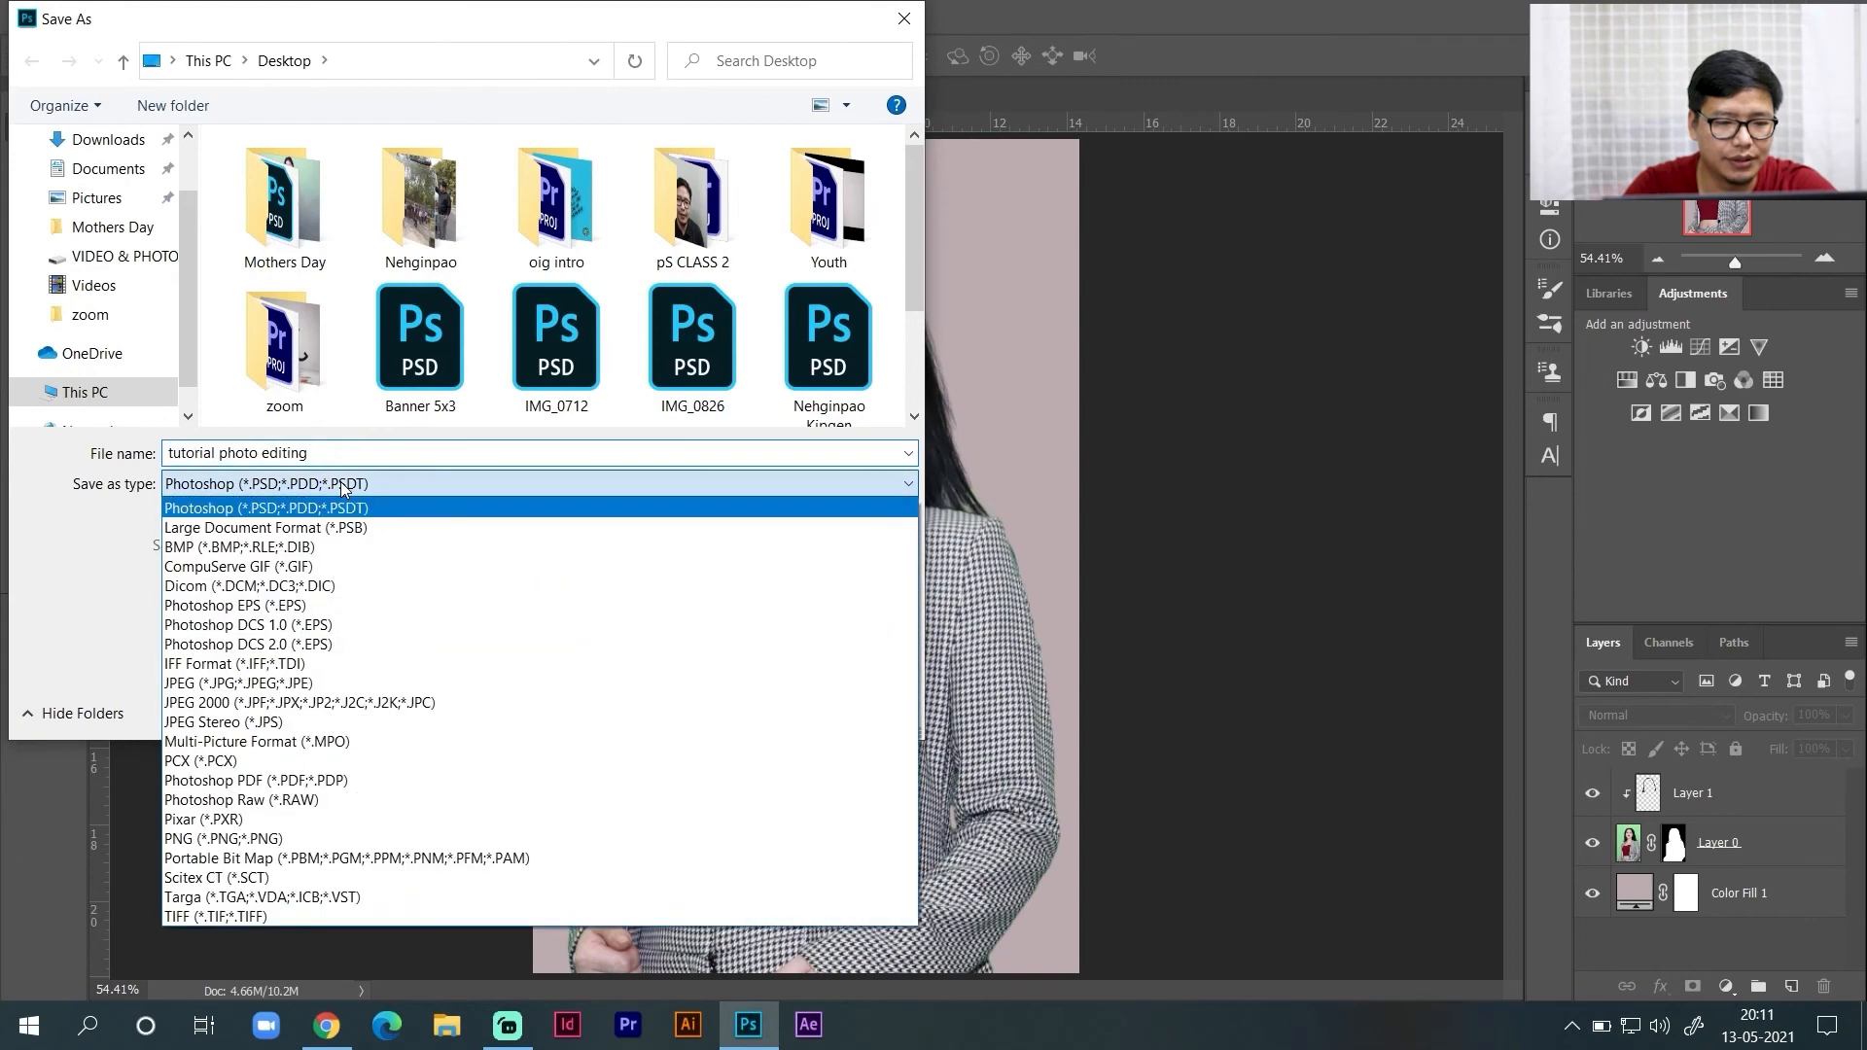
{"action": "left_click", "coordinate": [352, 684]}
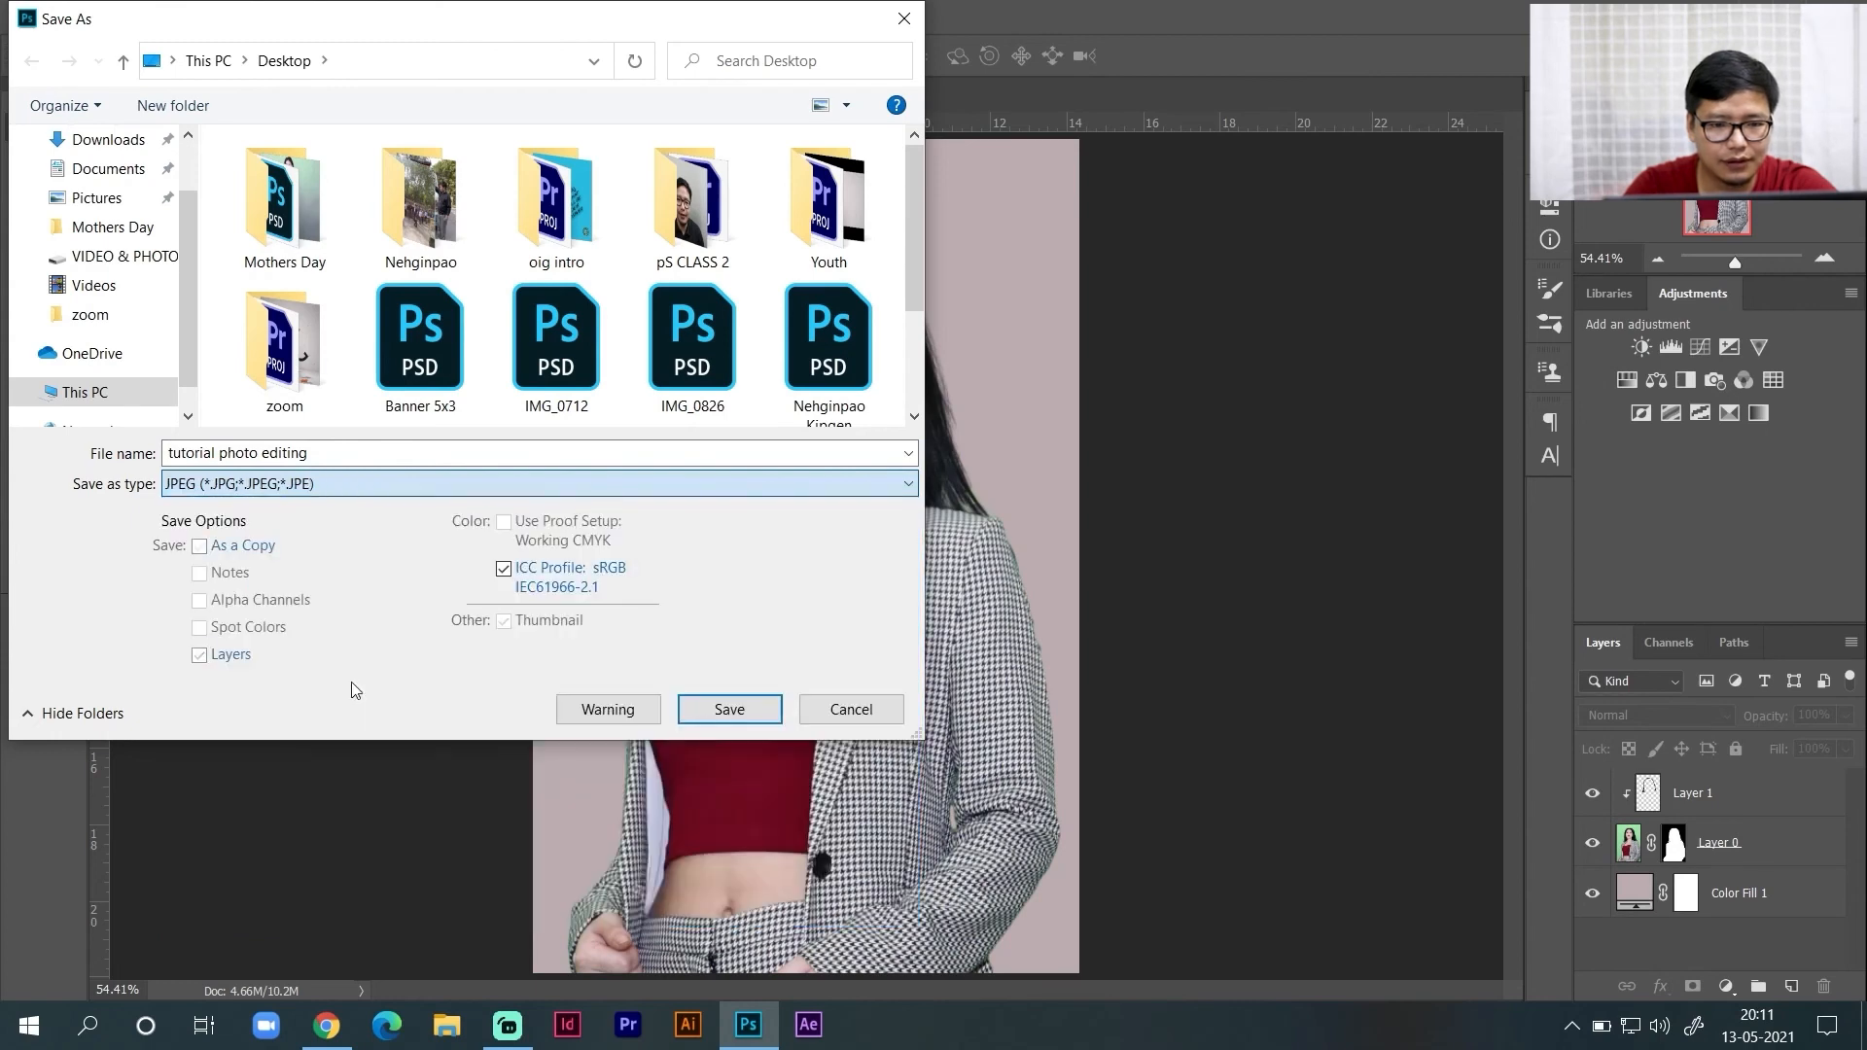
{"action": "left_click", "coordinate": [730, 709]}
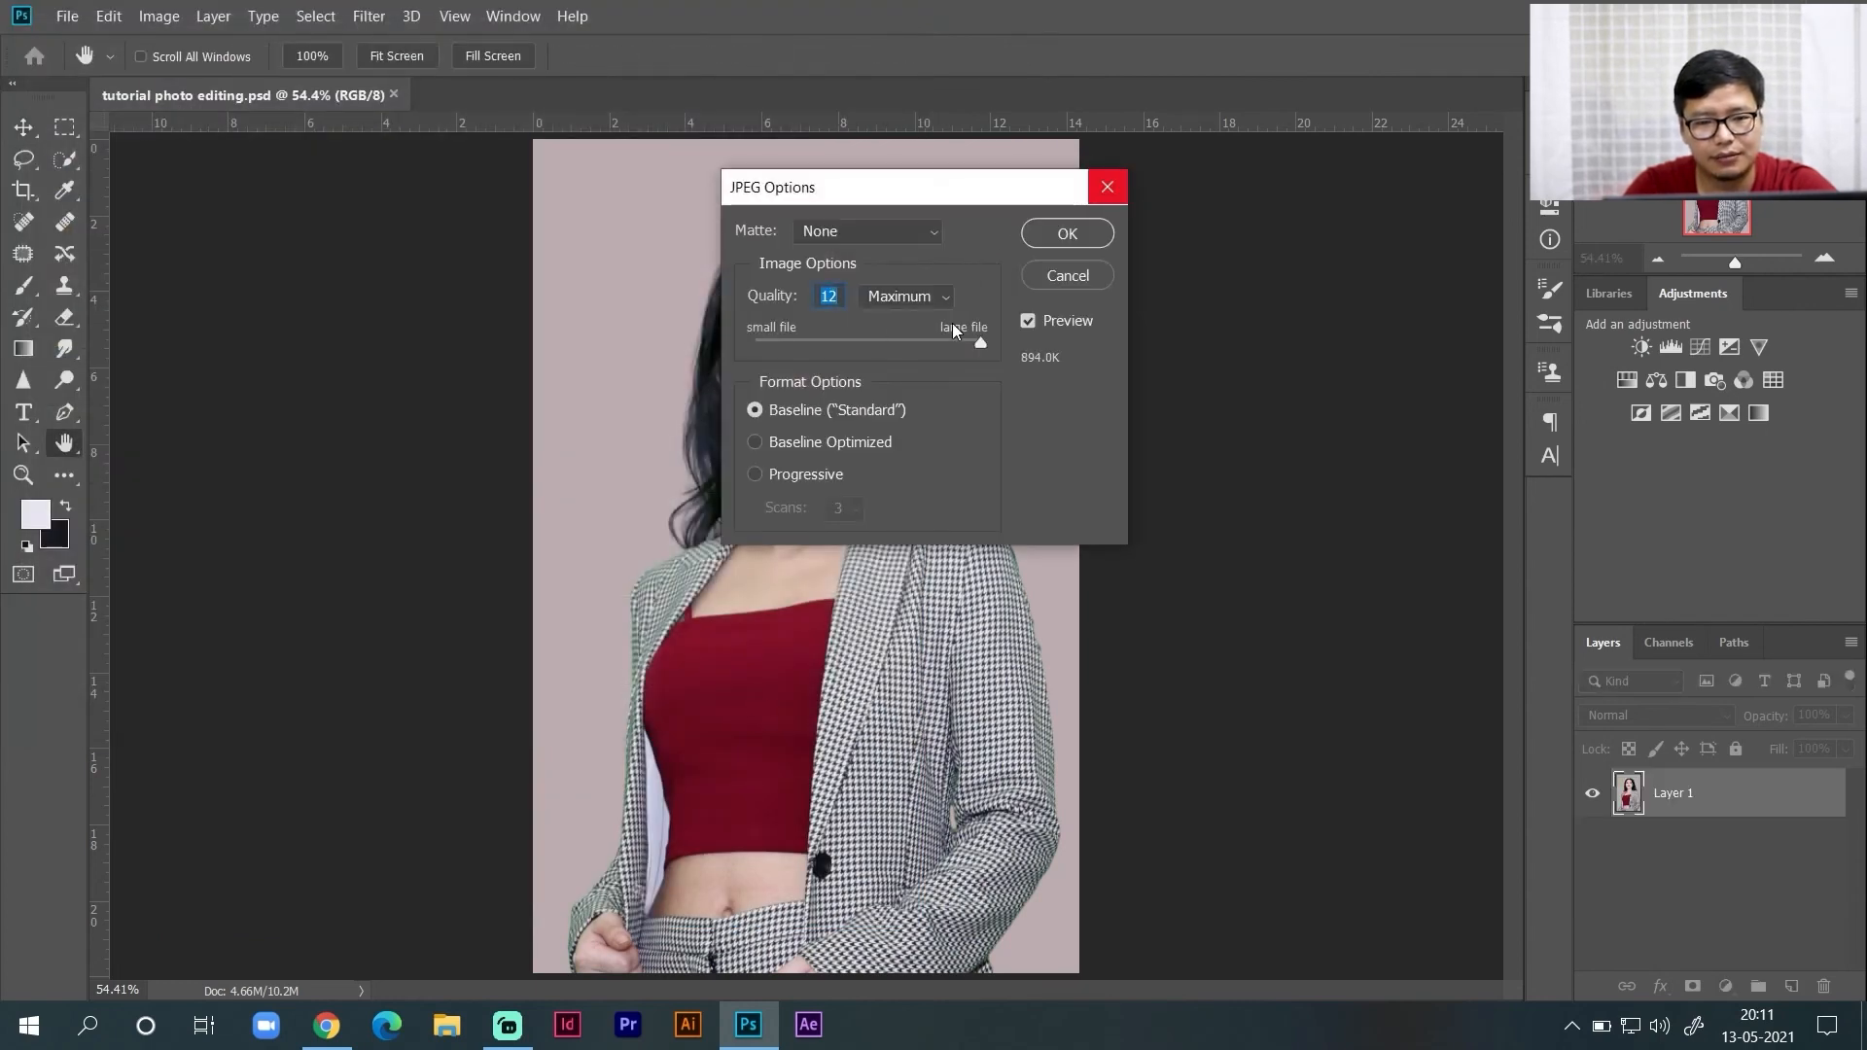
{"action": "left_click_drag", "start_coordinate": [980, 343], "coordinate": [1071, 350]}
{"action": "left_click", "coordinate": [1068, 235]}
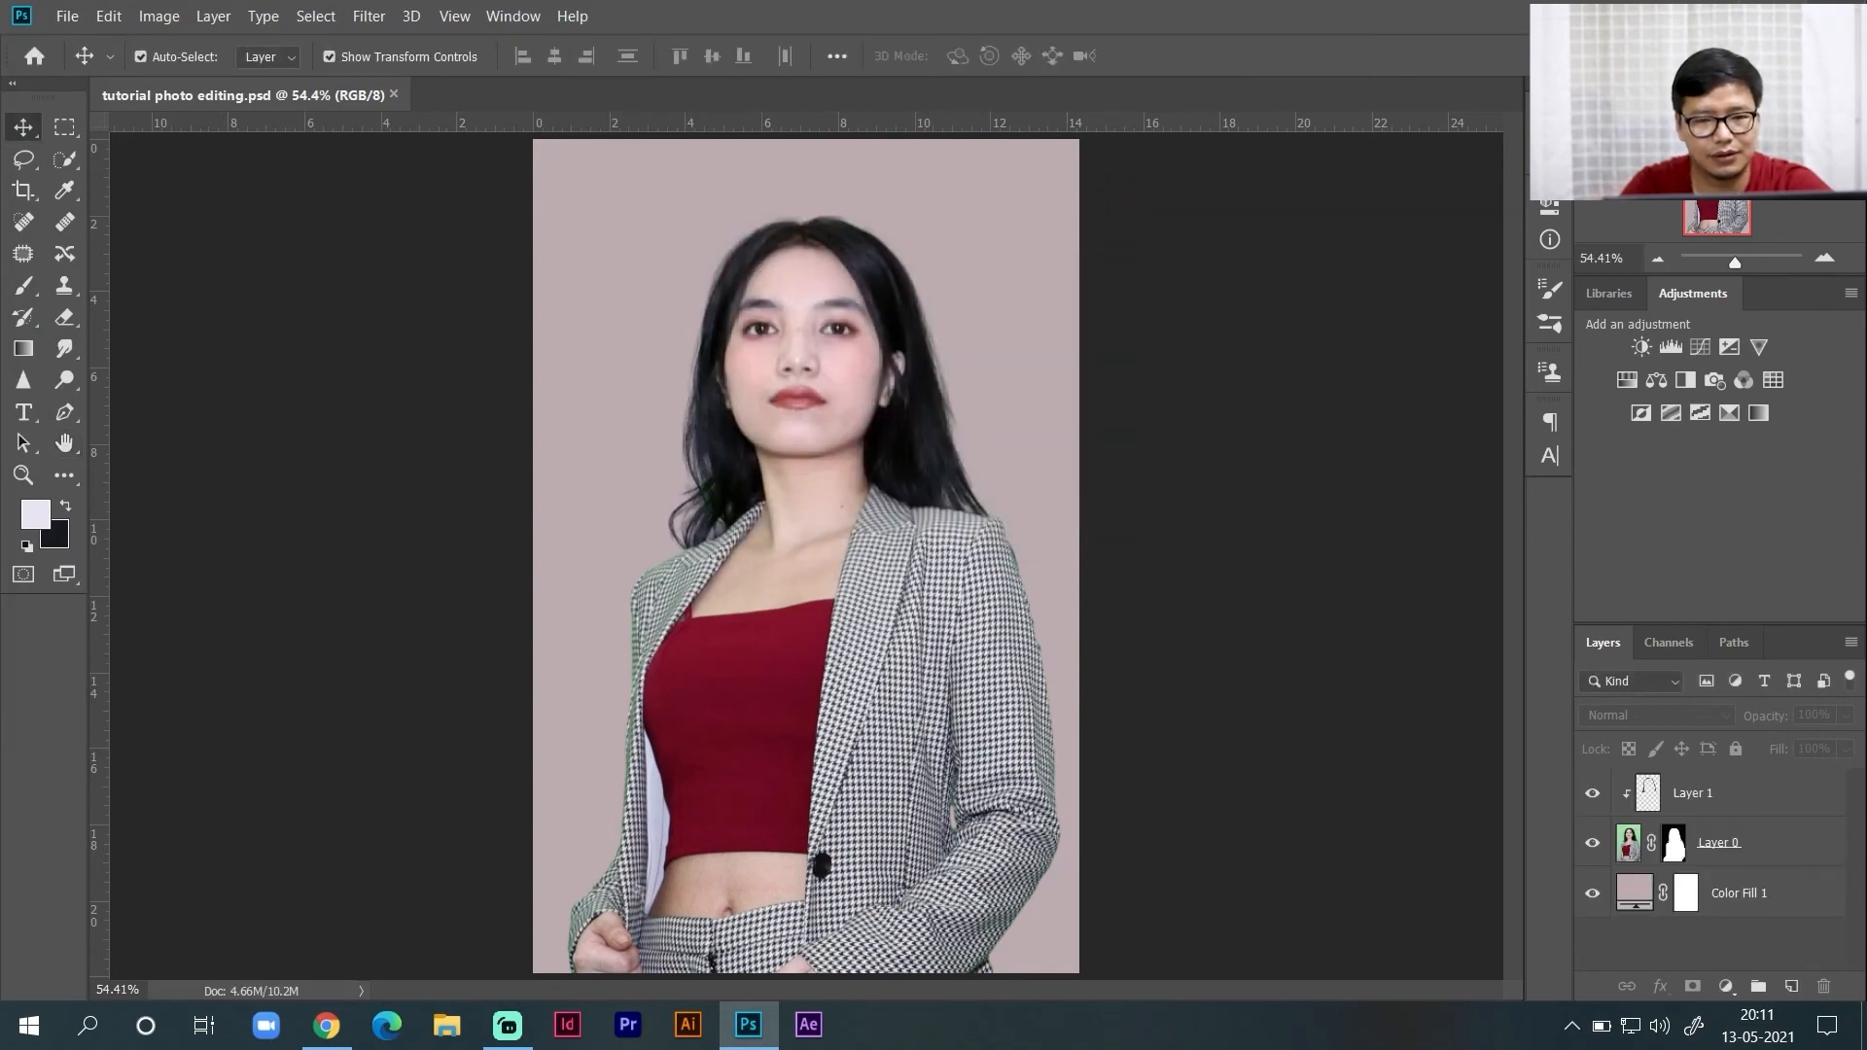
- Switch to File Explorer, view the saved tutorial photo editing JPEG from the Desktop in the photo viewer, and close it
{"action": "left_click", "coordinate": [446, 1025]}
{"action": "double_click", "coordinate": [1097, 634]}
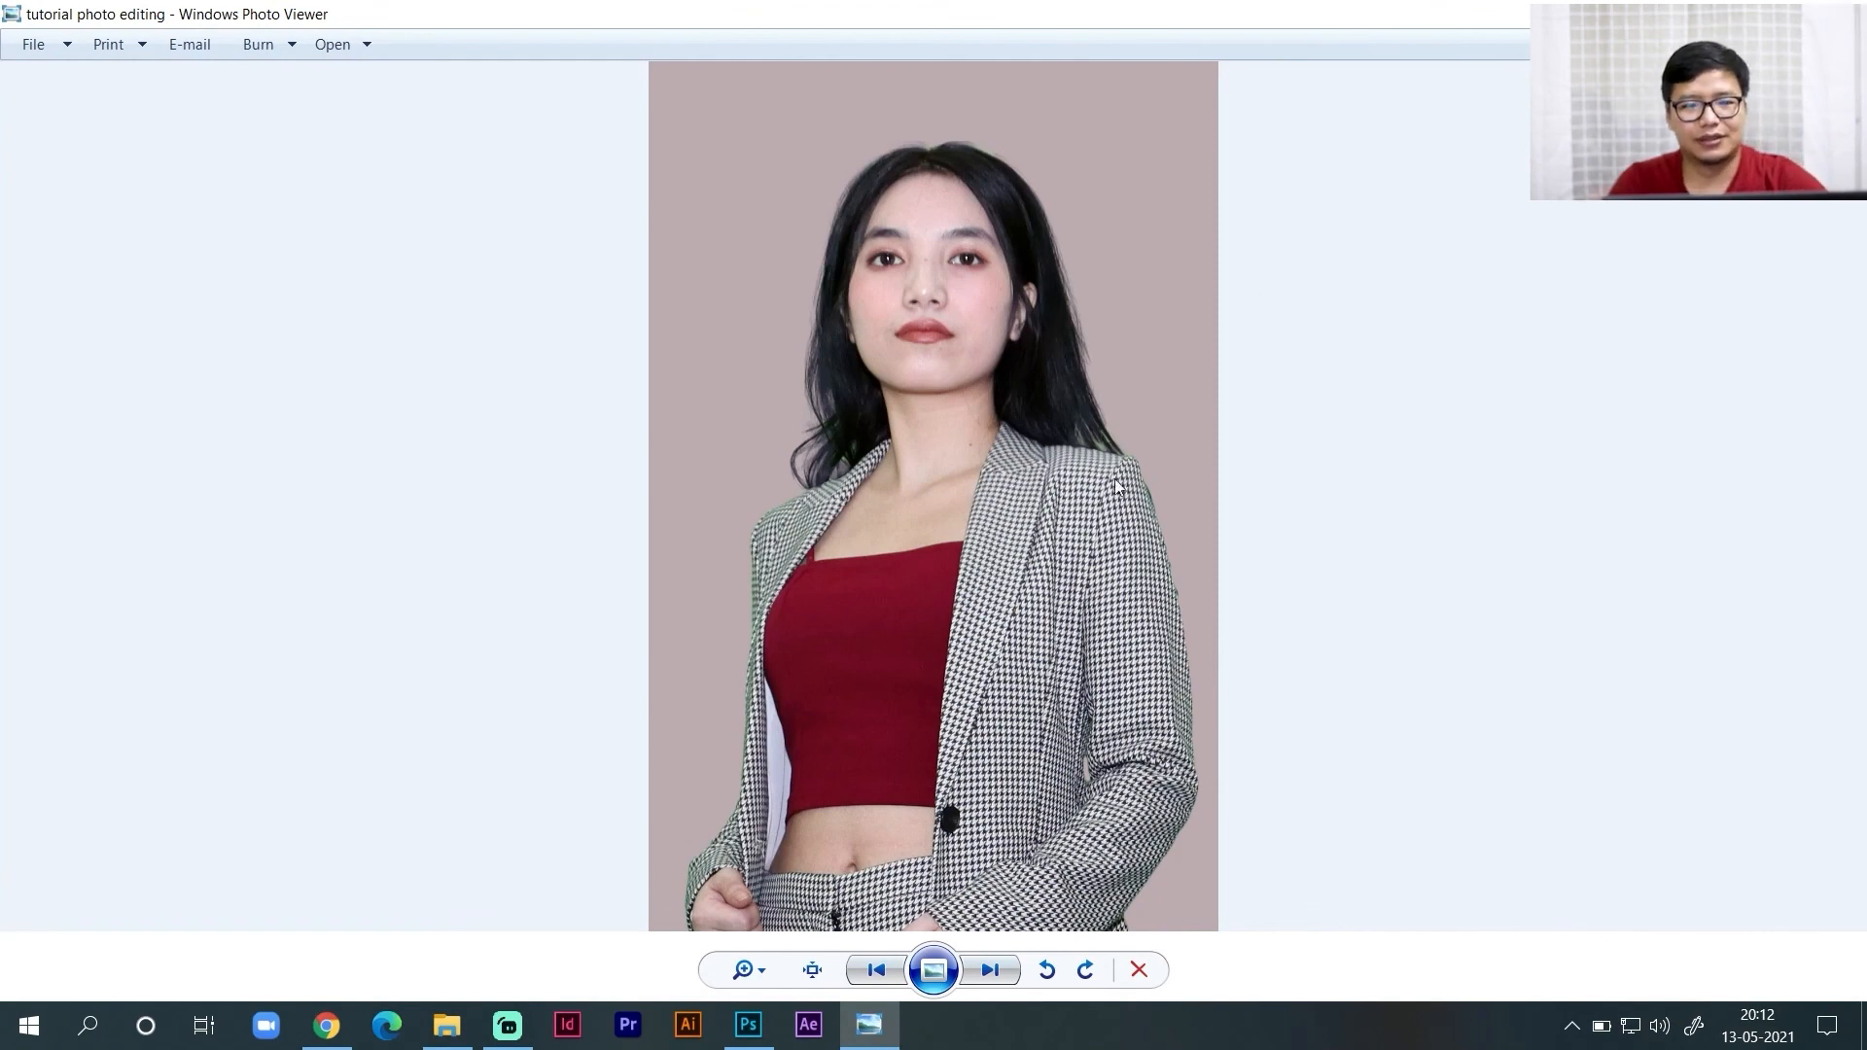
{"action": "left_click", "coordinate": [1838, 11]}
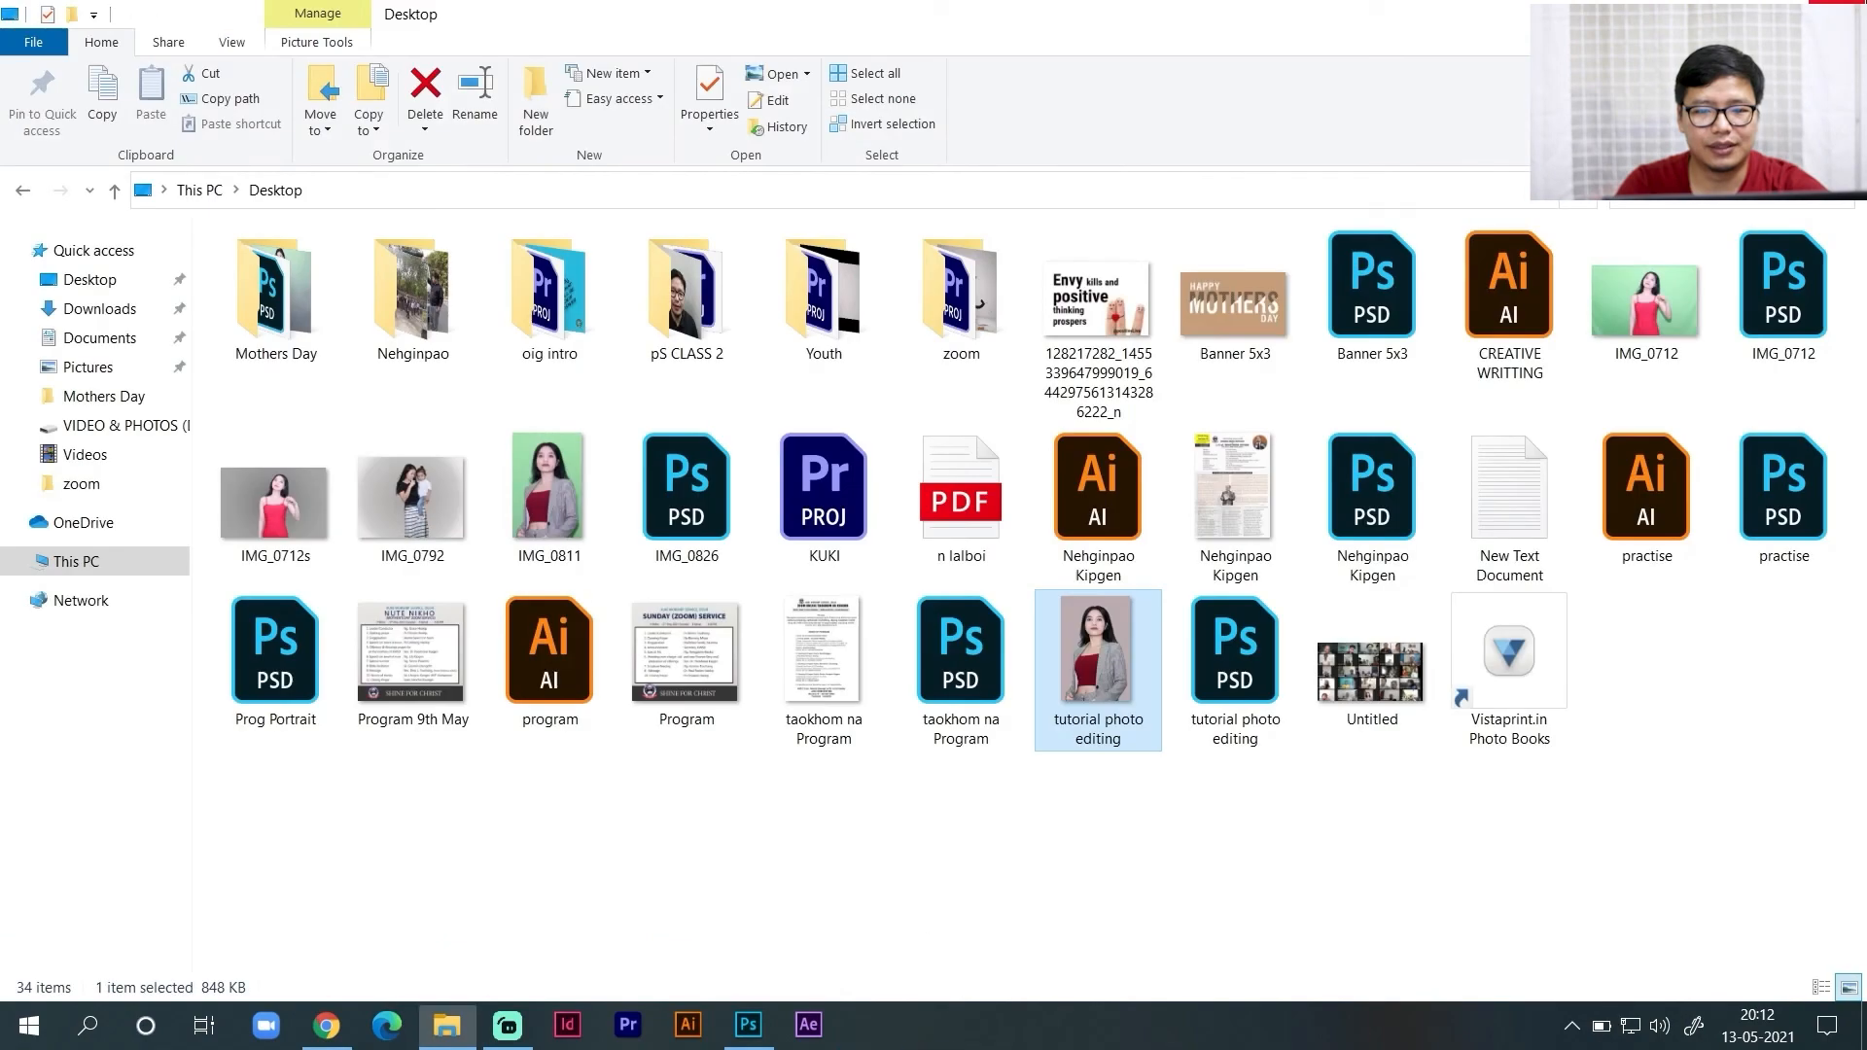